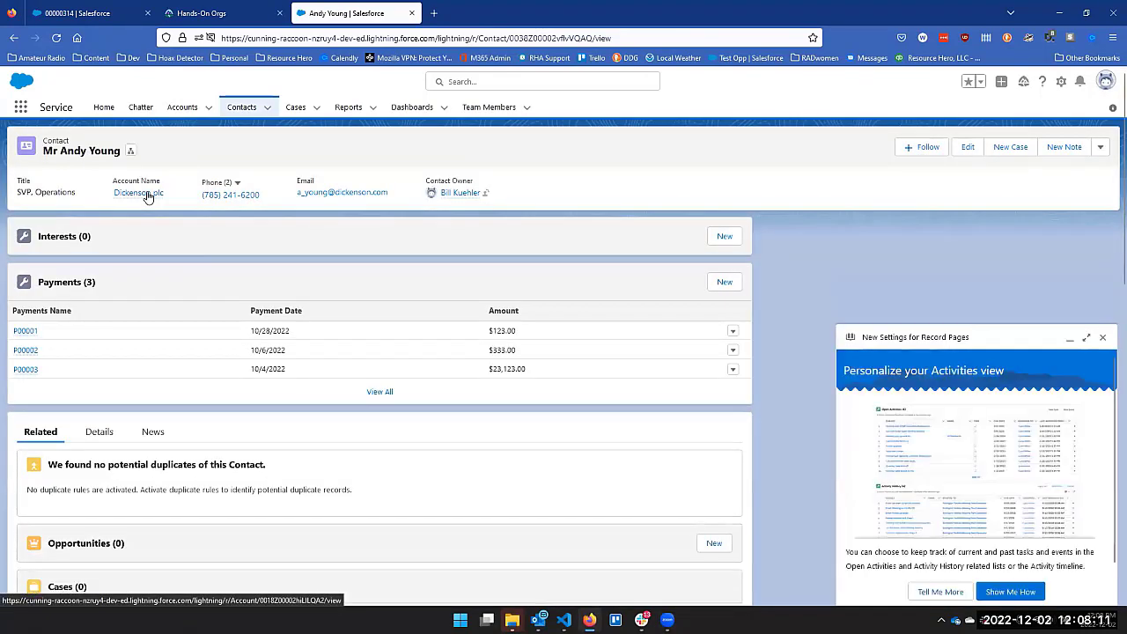
- Open the System Default compact layout of the Account object from Setup's Object Manager
mouse_move(148, 196)
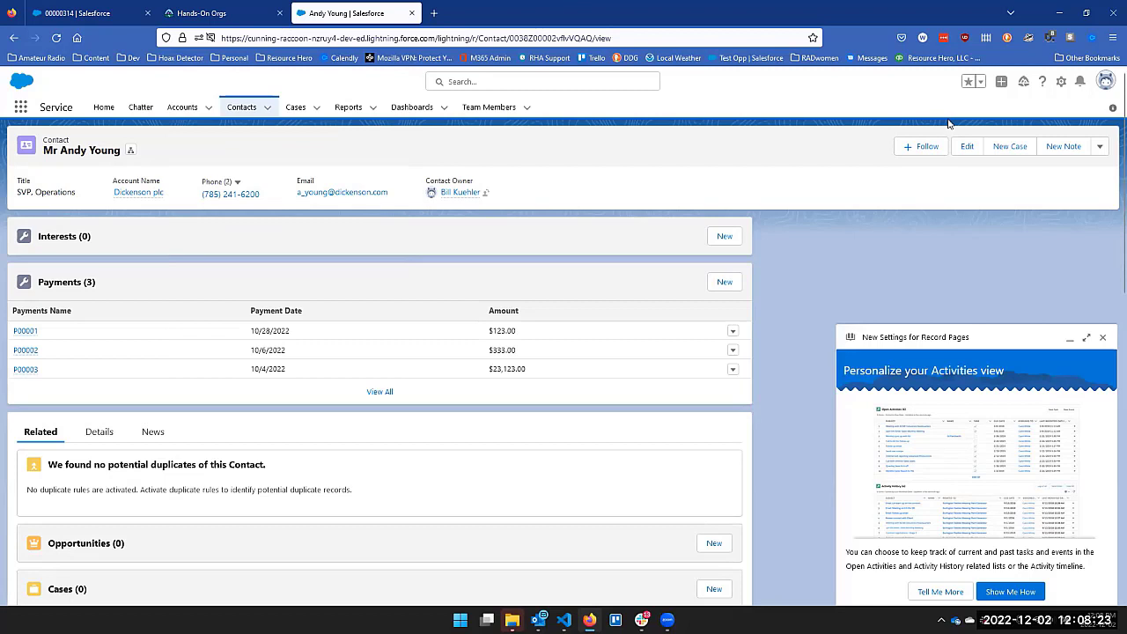
left_click(1061, 81)
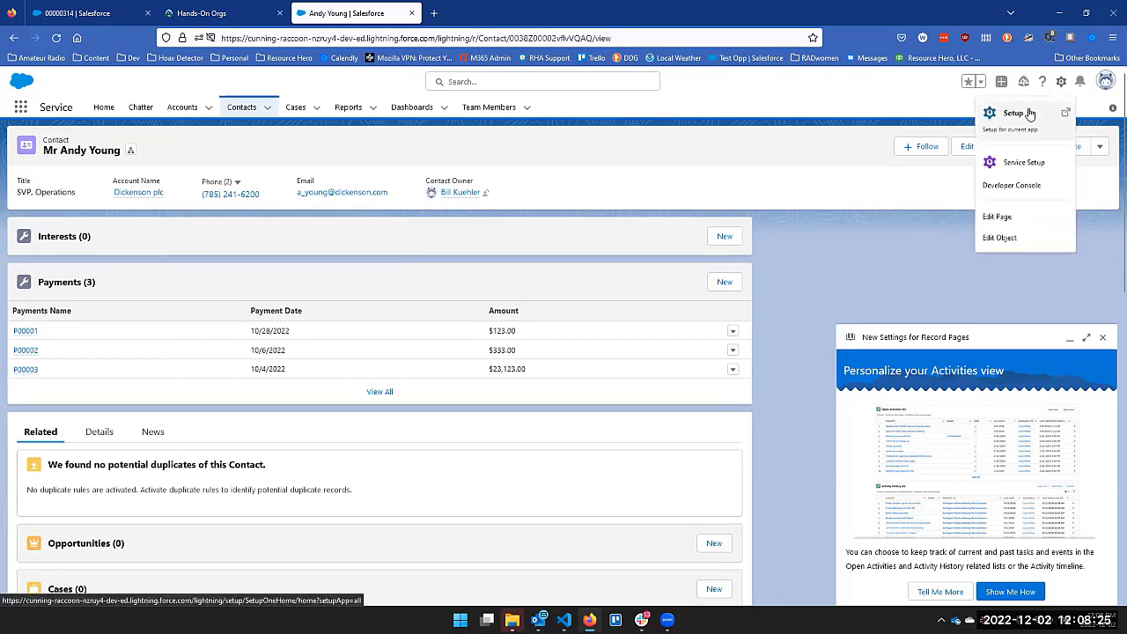
left_click(1020, 118)
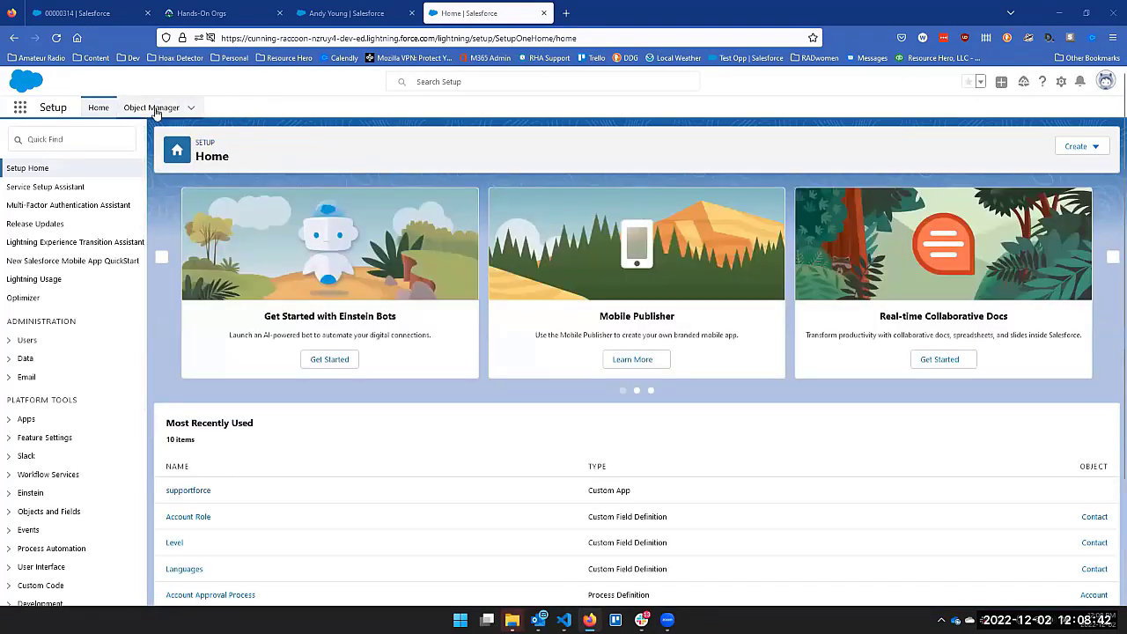
left_click(155, 108)
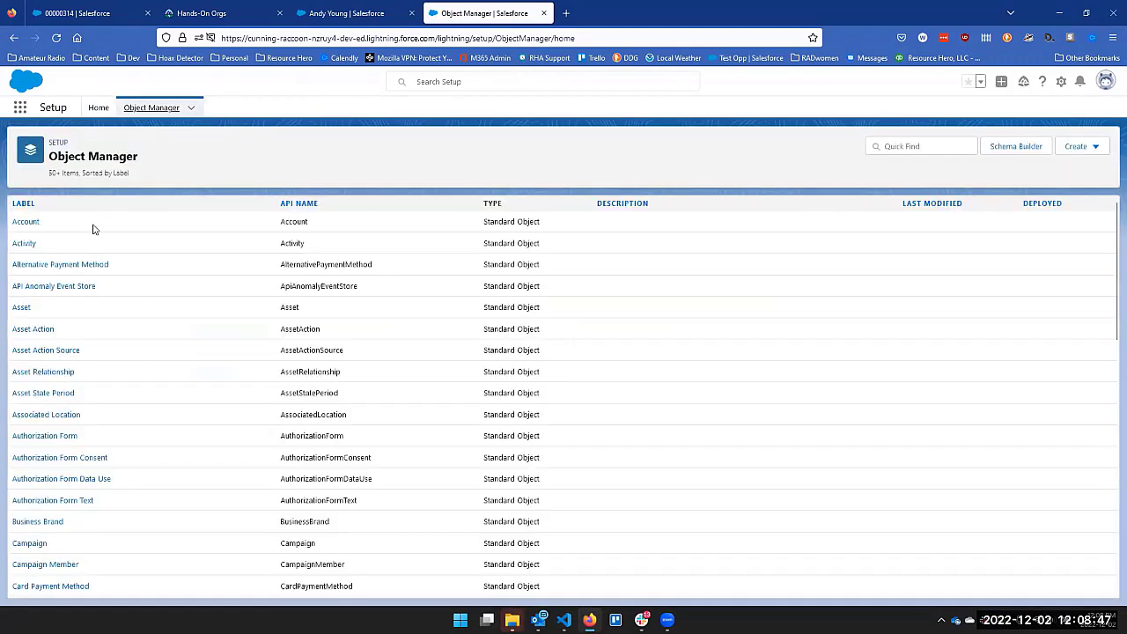
left_click(88, 221)
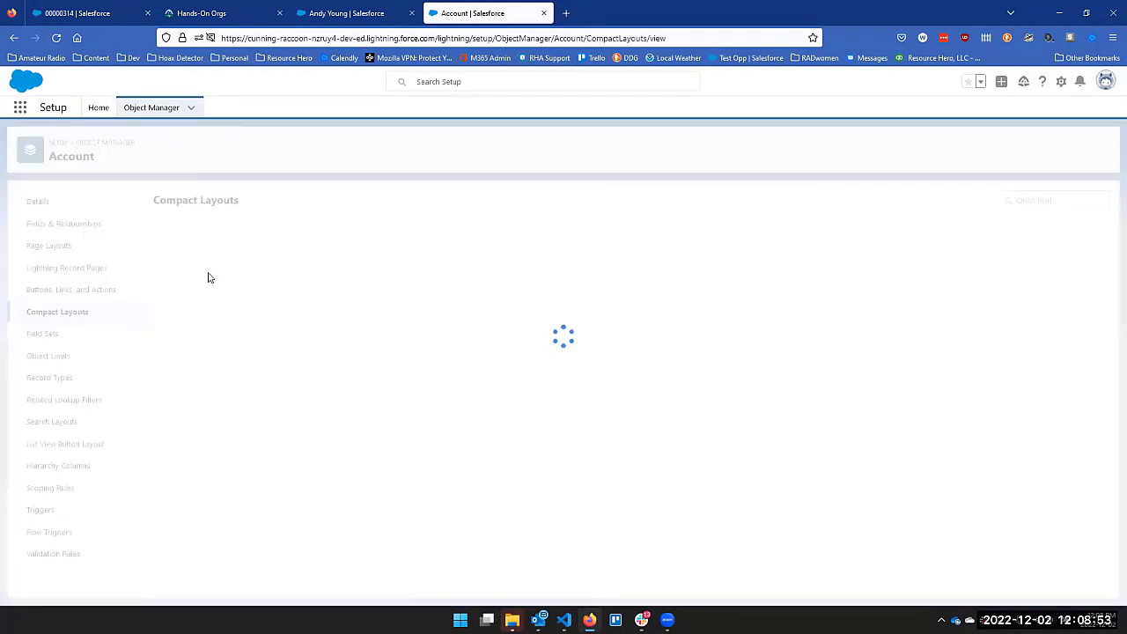
left_click(183, 251)
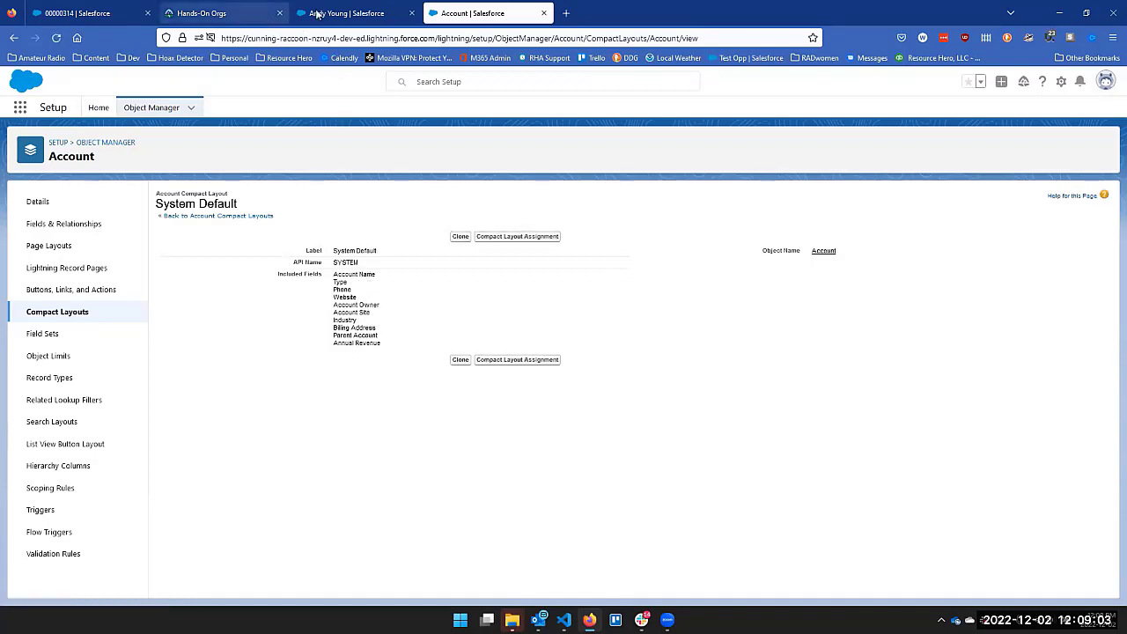
- Compare the System Default layout's included fields with the Dickenson plc account preview on the contact record
left_click(345, 13)
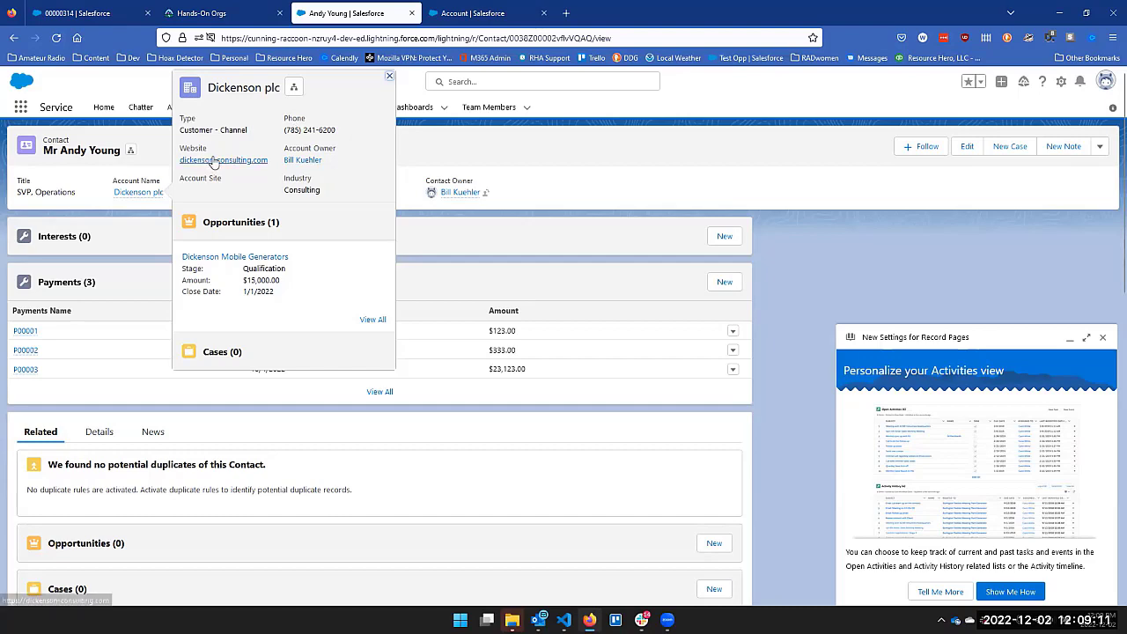
left_click(507, 8)
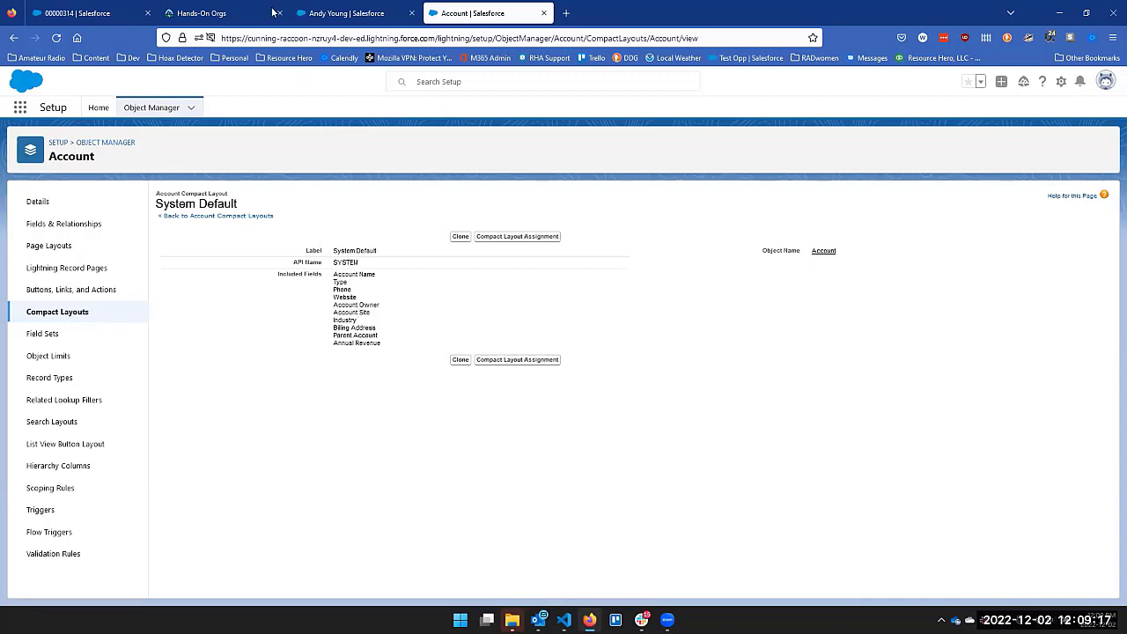
left_click(346, 12)
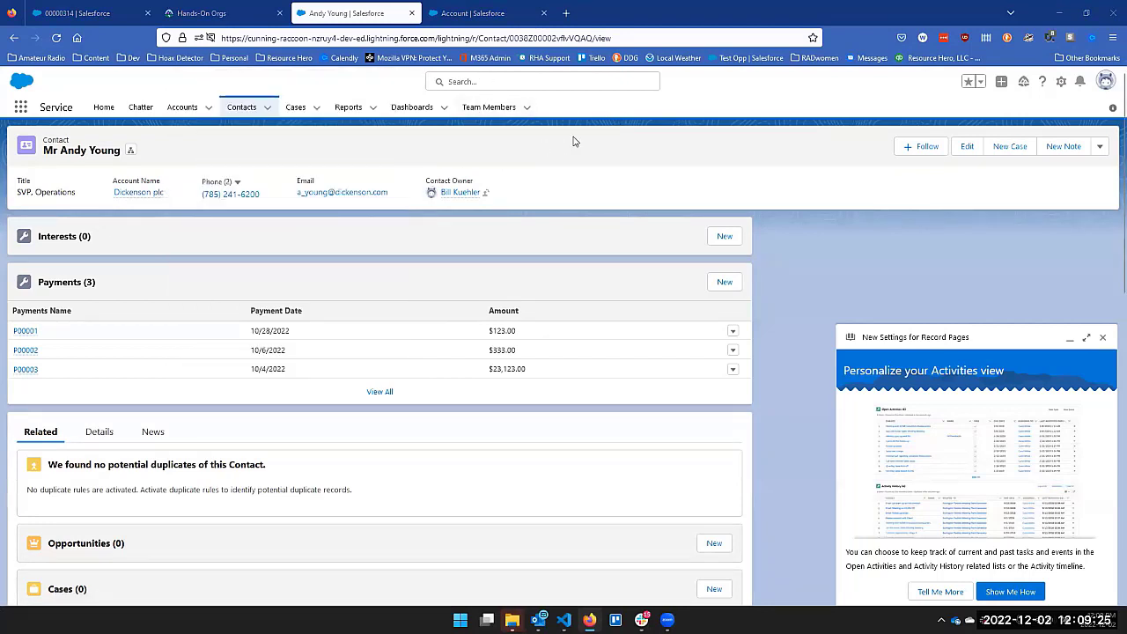
left_click(489, 20)
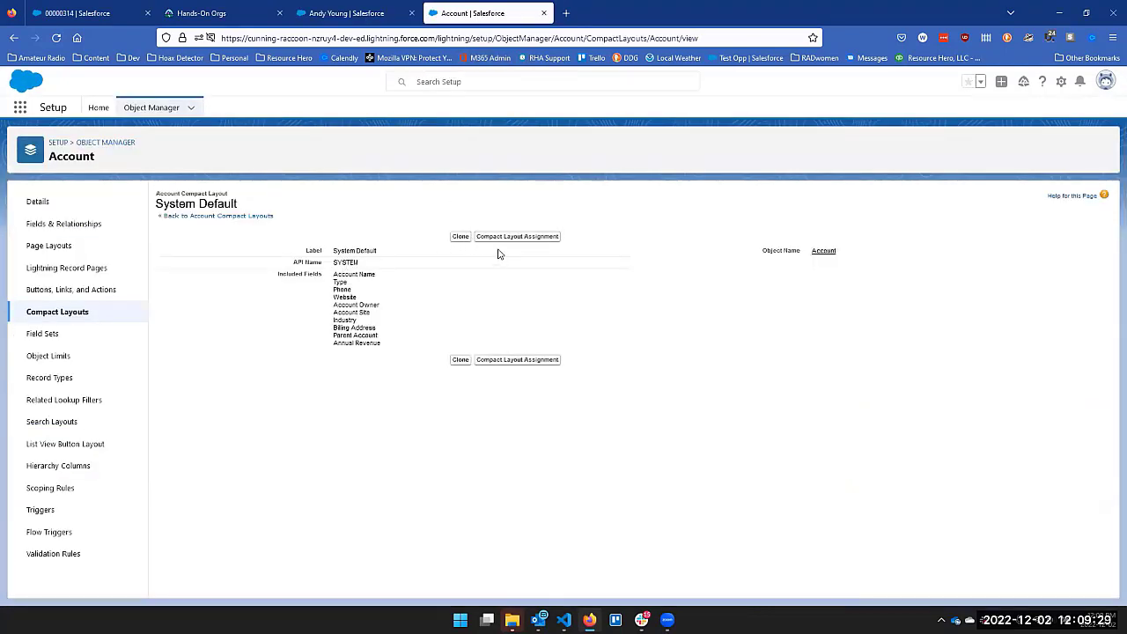
- Clone the System Default compact layout with the label Test Account CL and the name Test_Account_CL
left_click(460, 238)
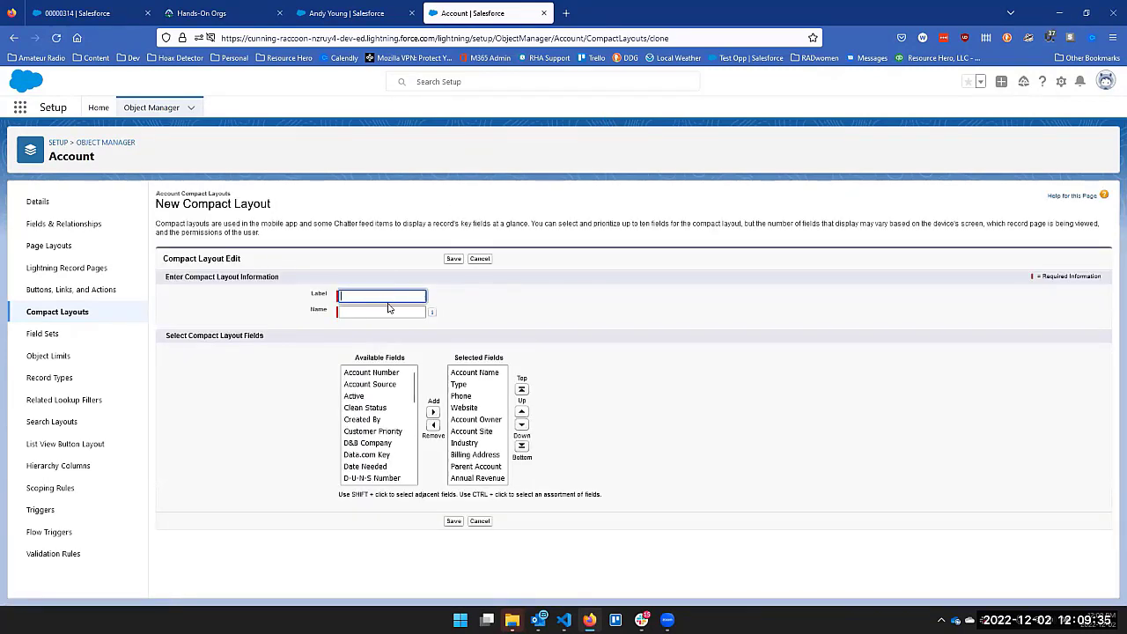
left_click(387, 297)
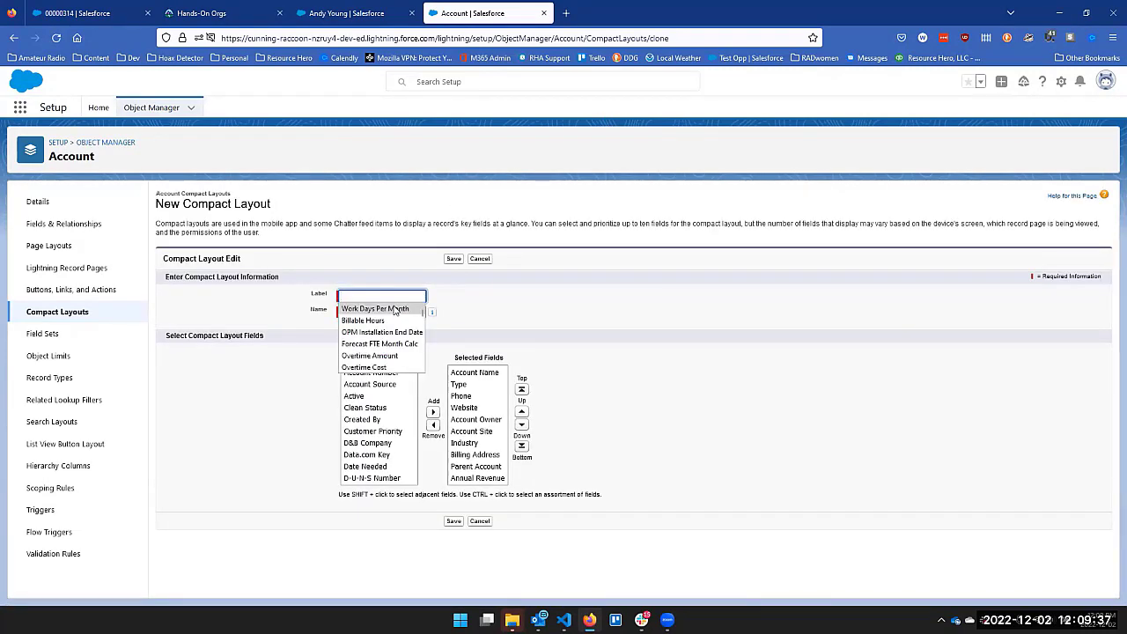
type("RH A")
key("BackSpace")
key("BackSpace")
key("BackSpace")
key("BackSpace")
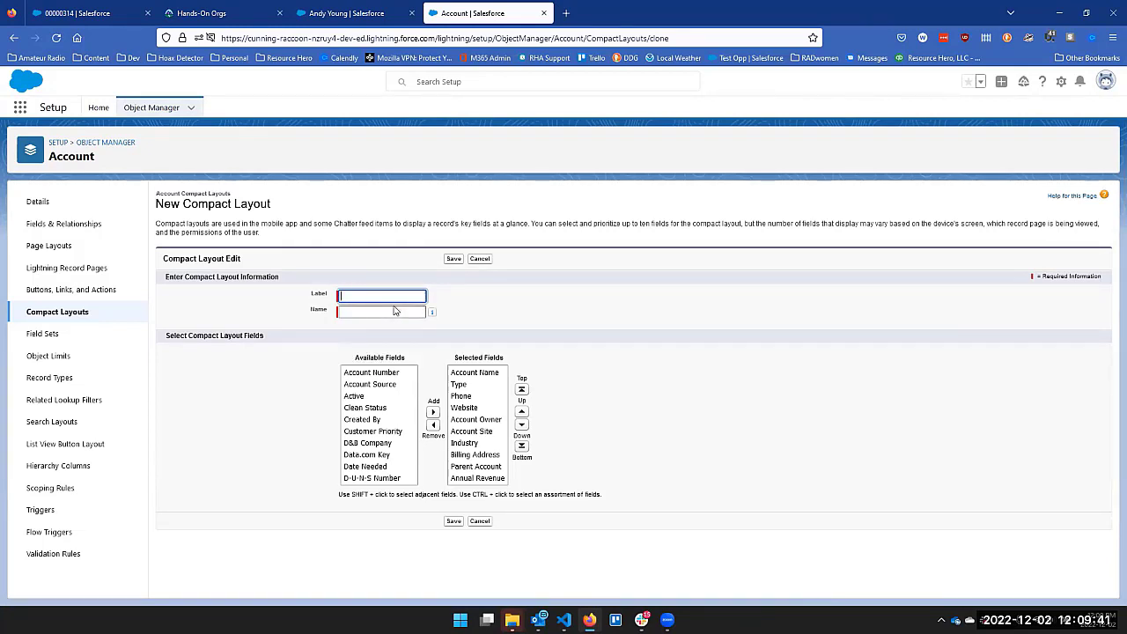
type("Test ")
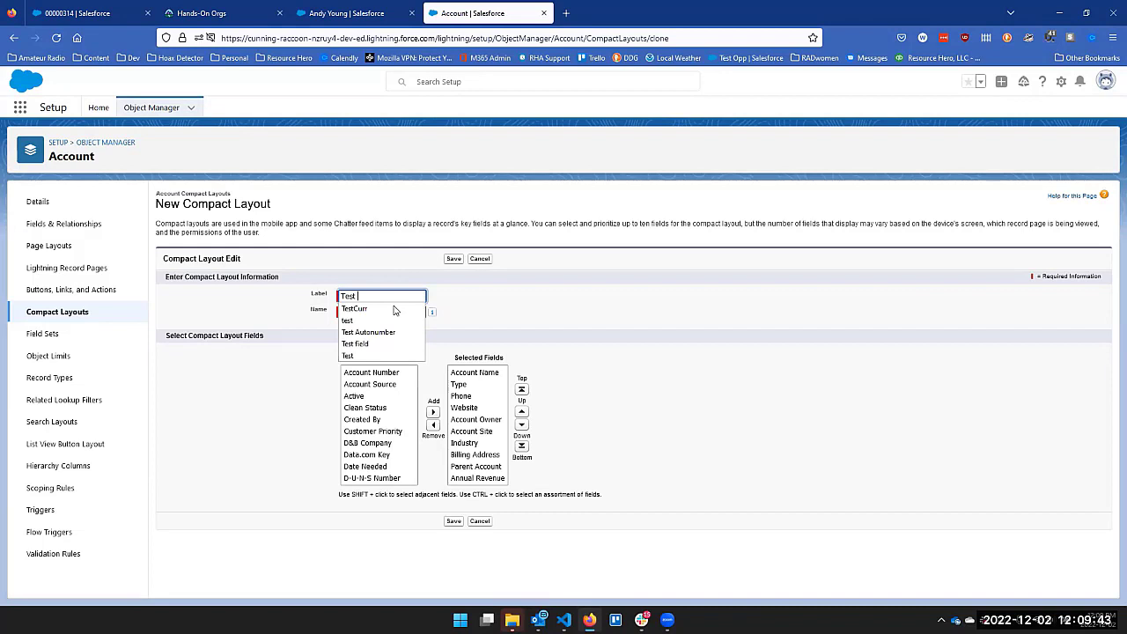
type("Account CP")
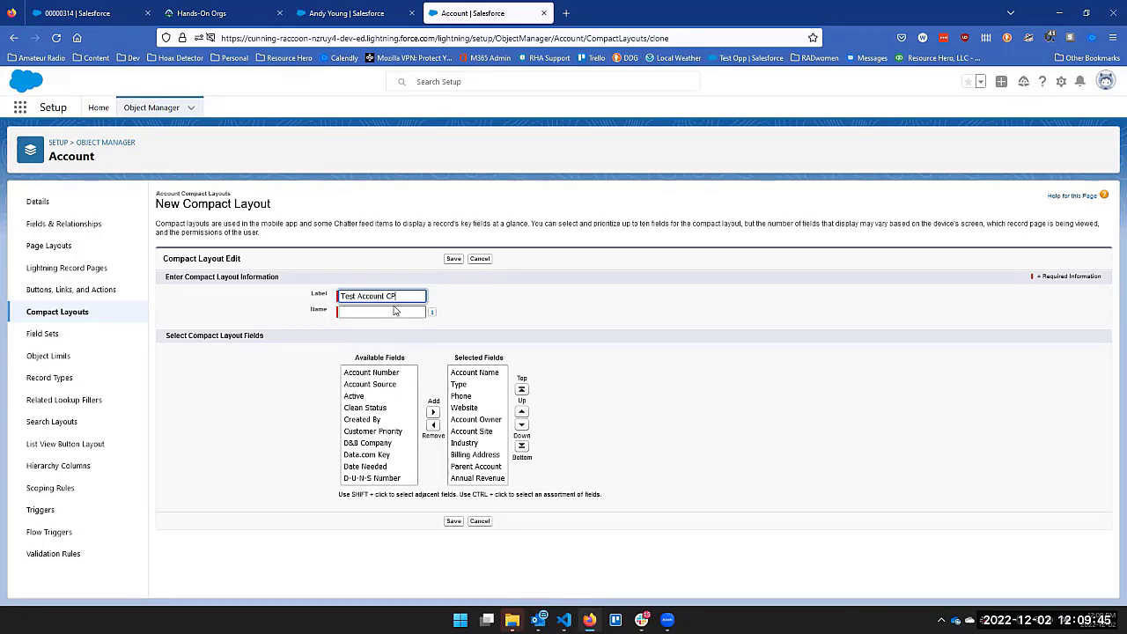
left_click(394, 311)
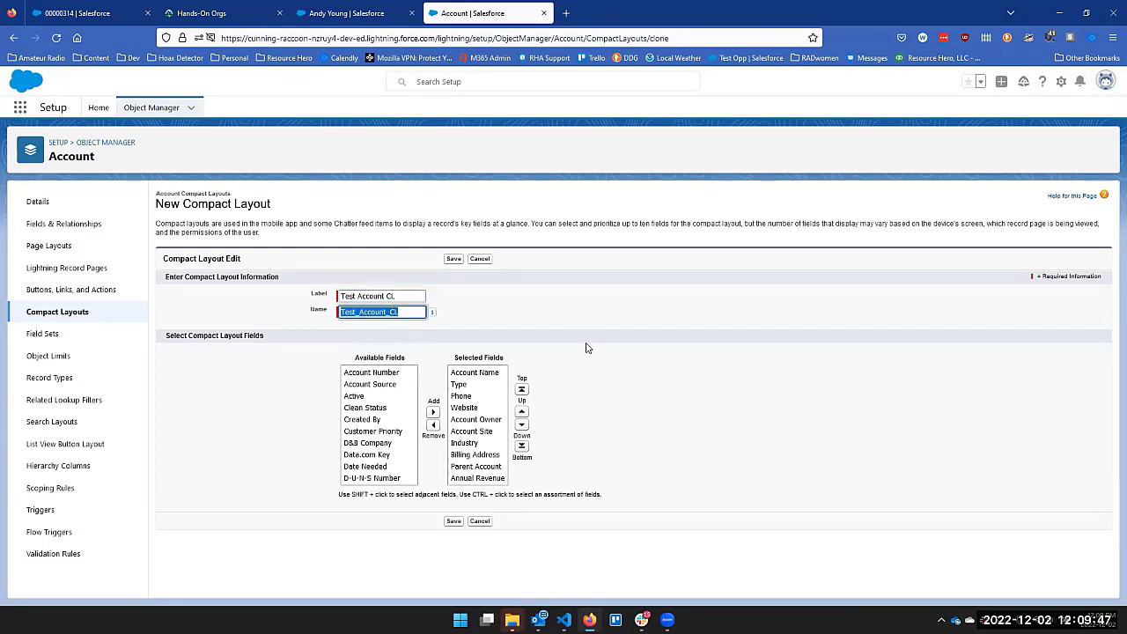
- Remove the fields Phone through Annual Revenue from the new layout, keeping Account Name and Type, and save it
left_click_drag(460, 396, 475, 478)
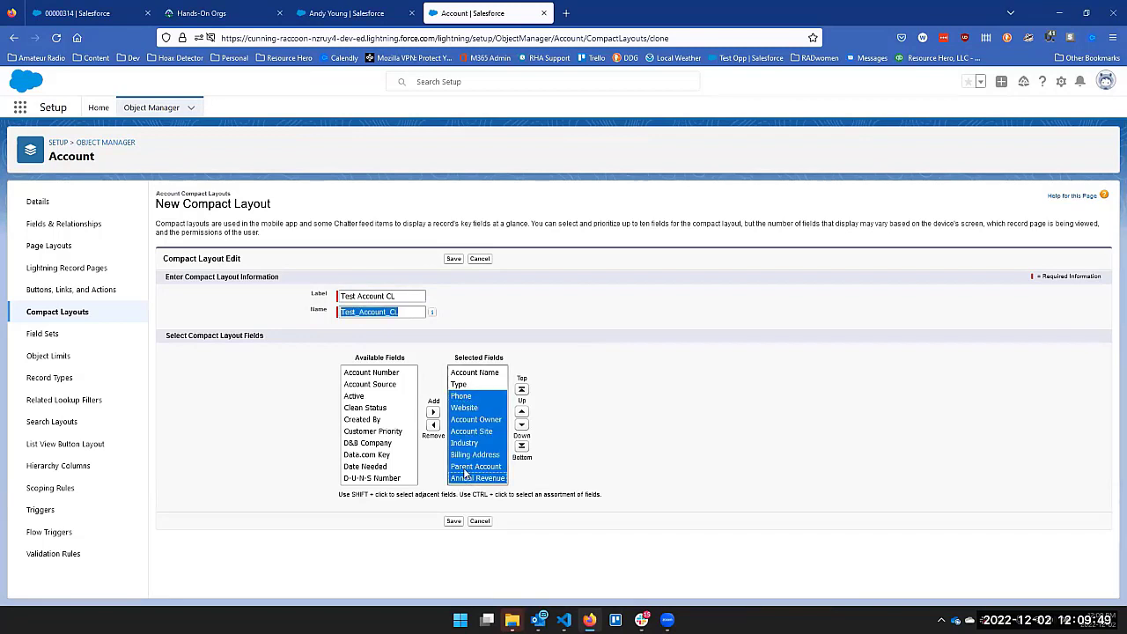
left_click(432, 424)
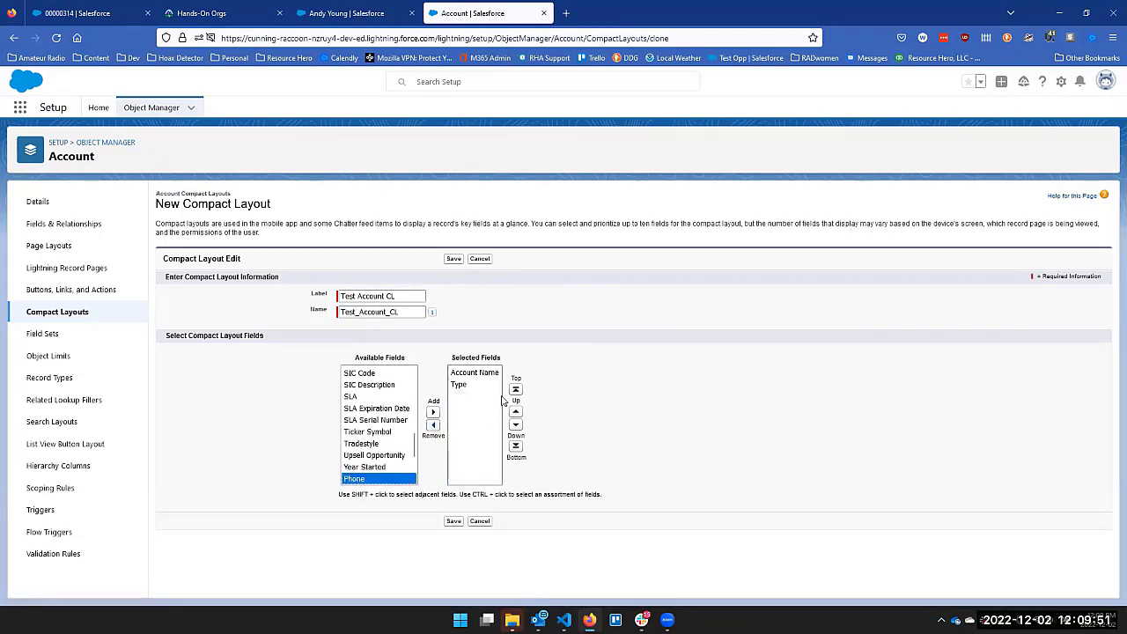
left_click(453, 258)
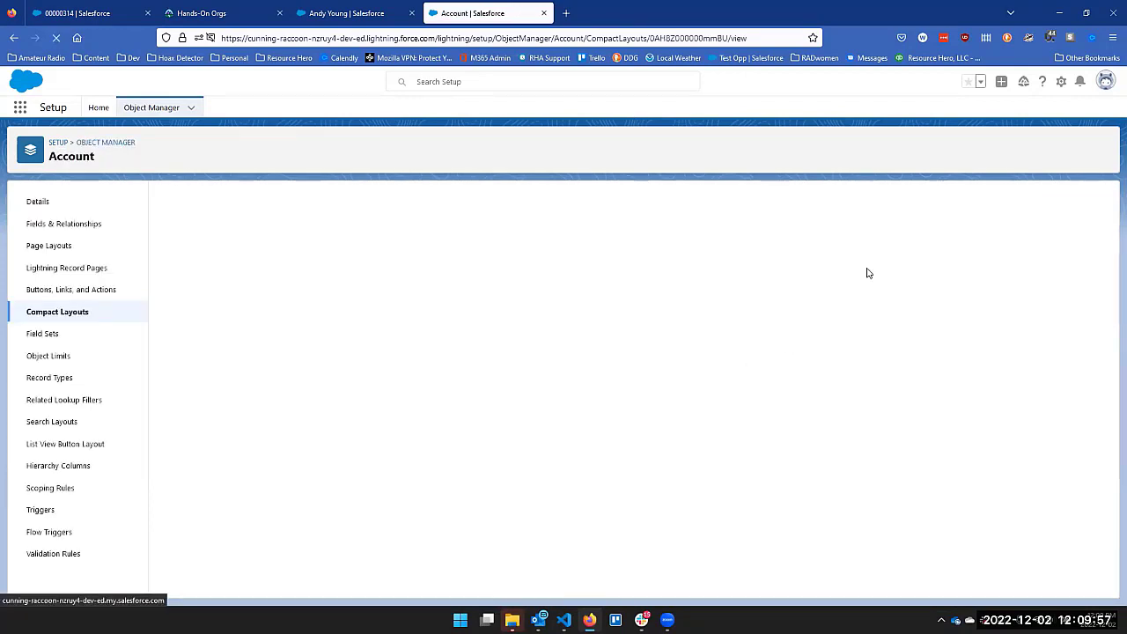
- Assign Test Account CL as the Account object's primary compact layout and save the assignment
left_click(601, 251)
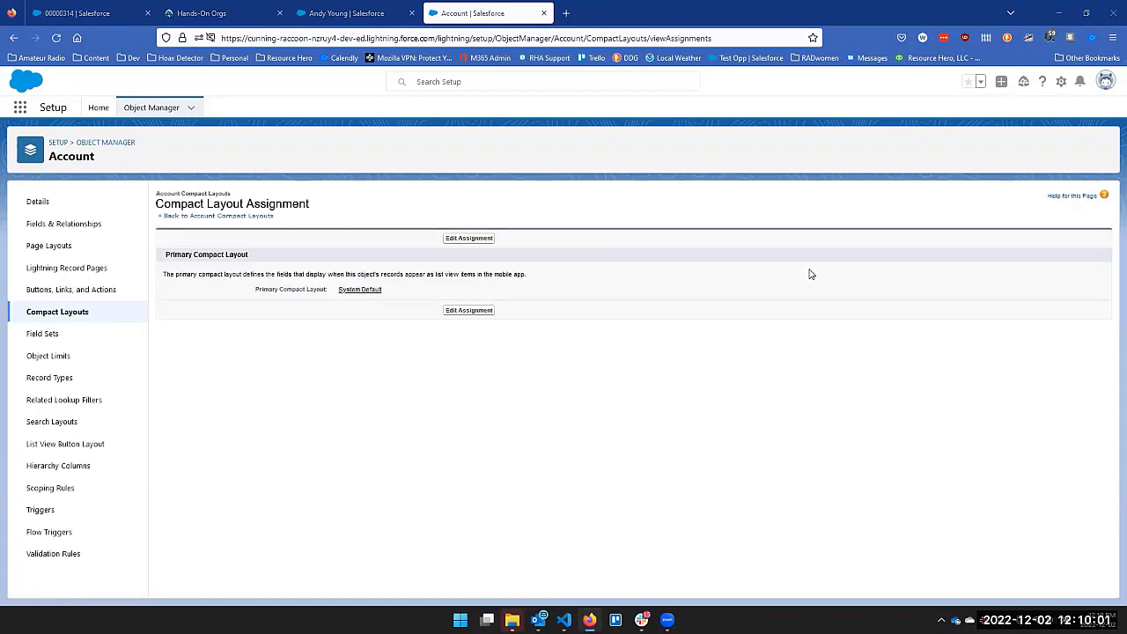
left_click(483, 240)
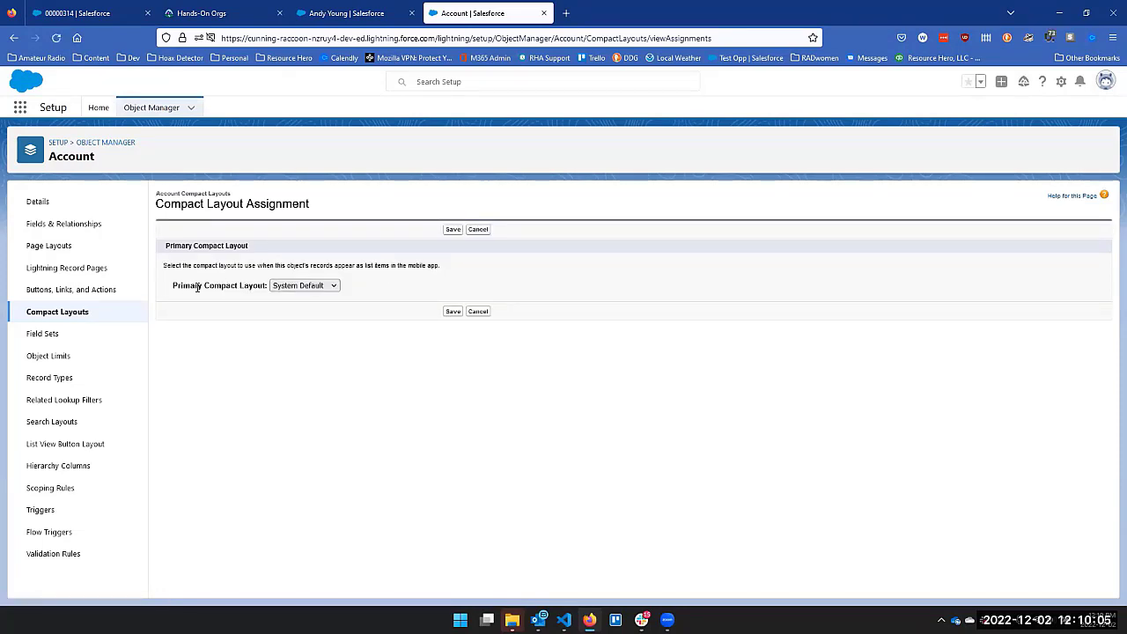
left_click(308, 286)
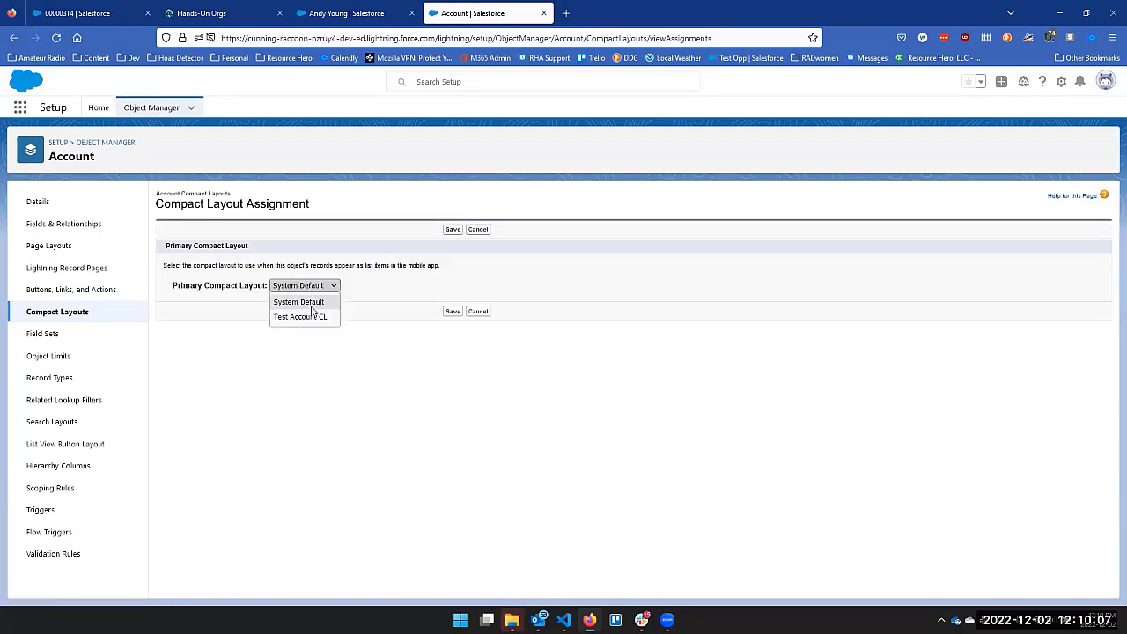
left_click(310, 320)
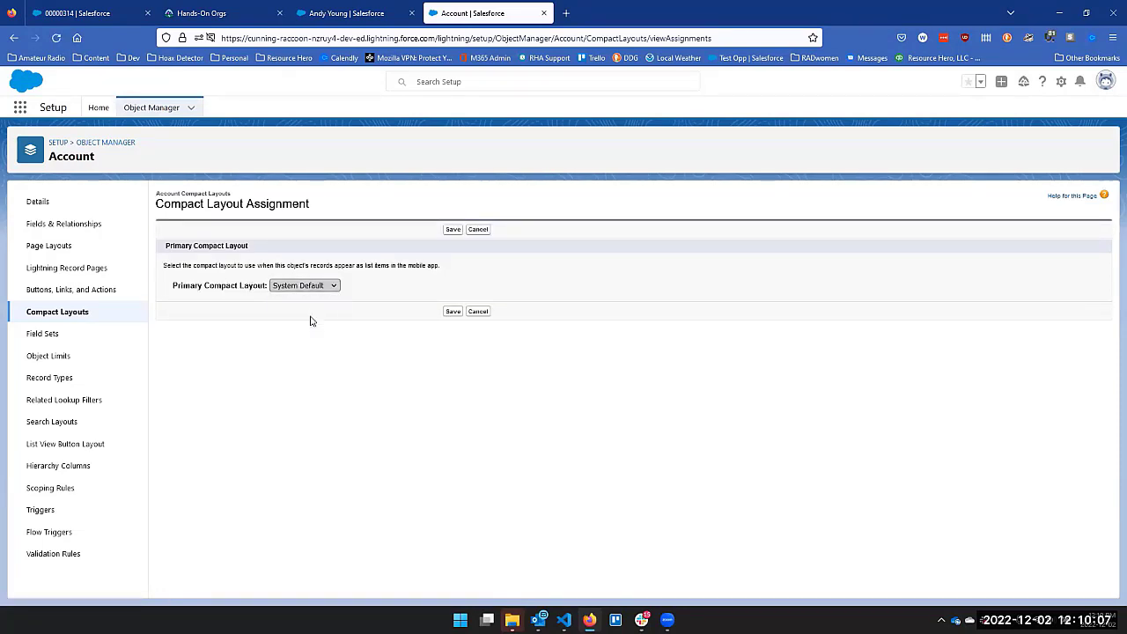
left_click(452, 312)
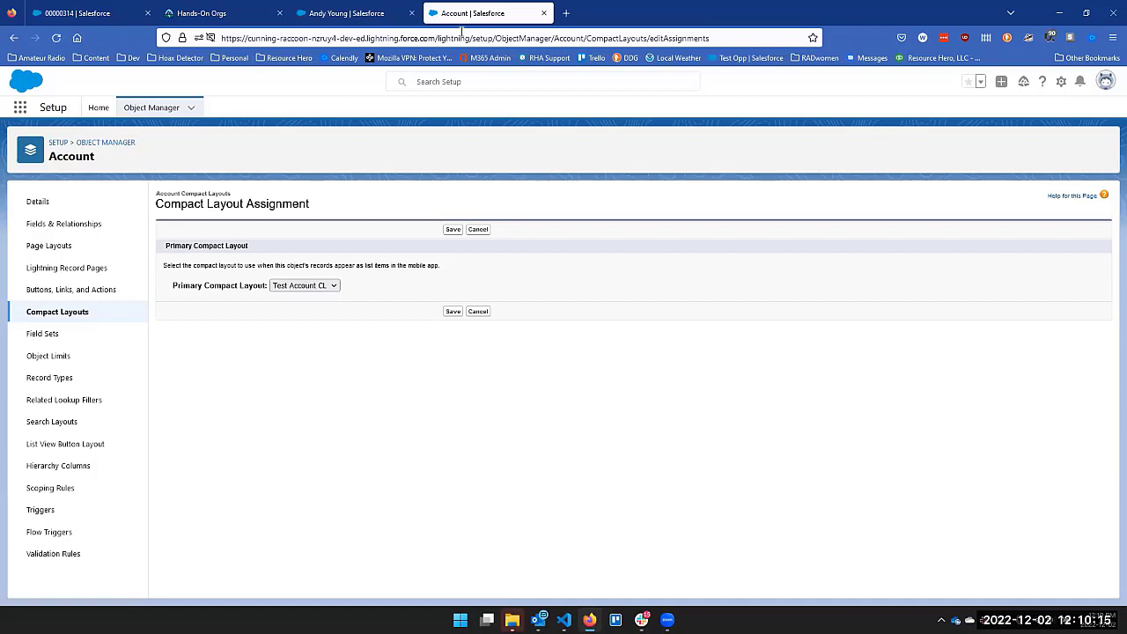
- Find Session Settings in a separate Setup page and review the caching options
right_click(501, 16)
left_click(1062, 81)
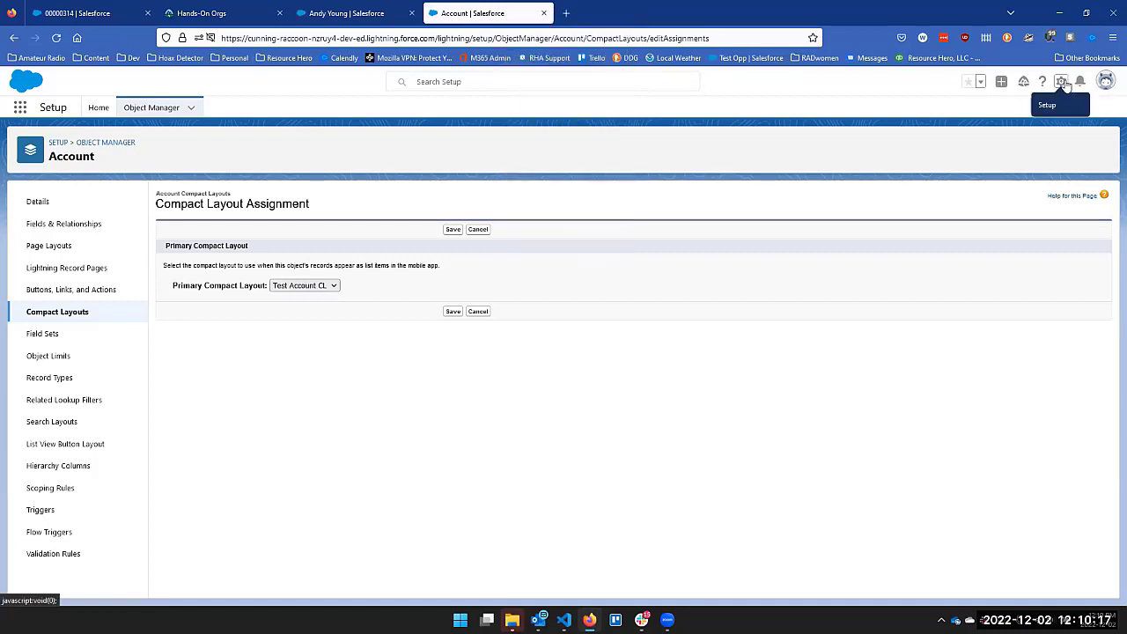
left_click(1062, 81)
left_click(1037, 114)
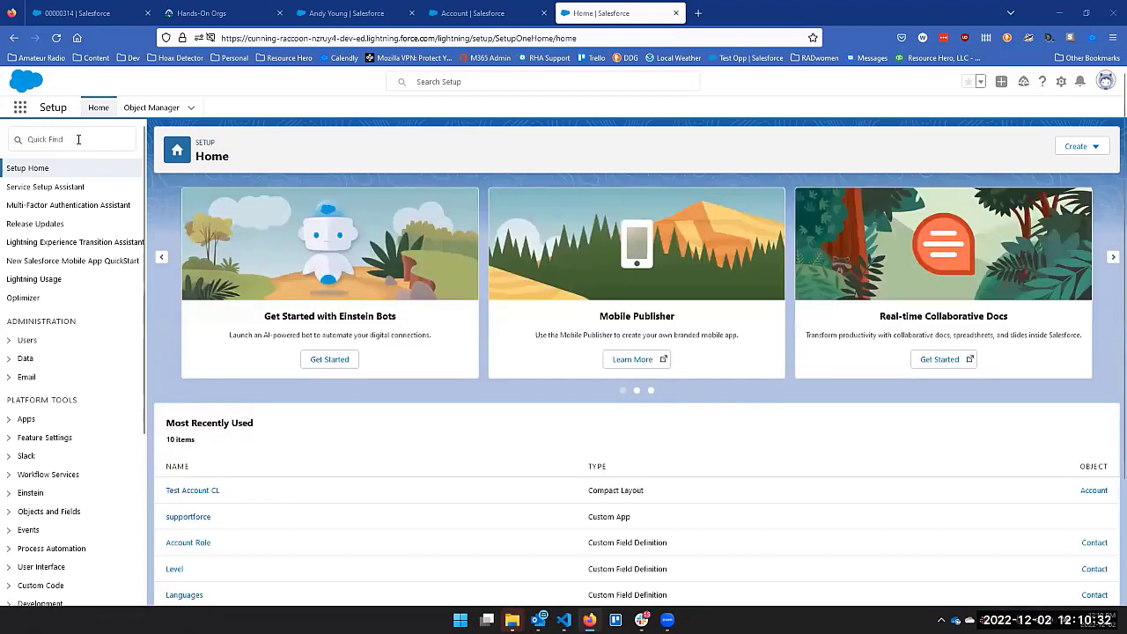
left_click(78, 139)
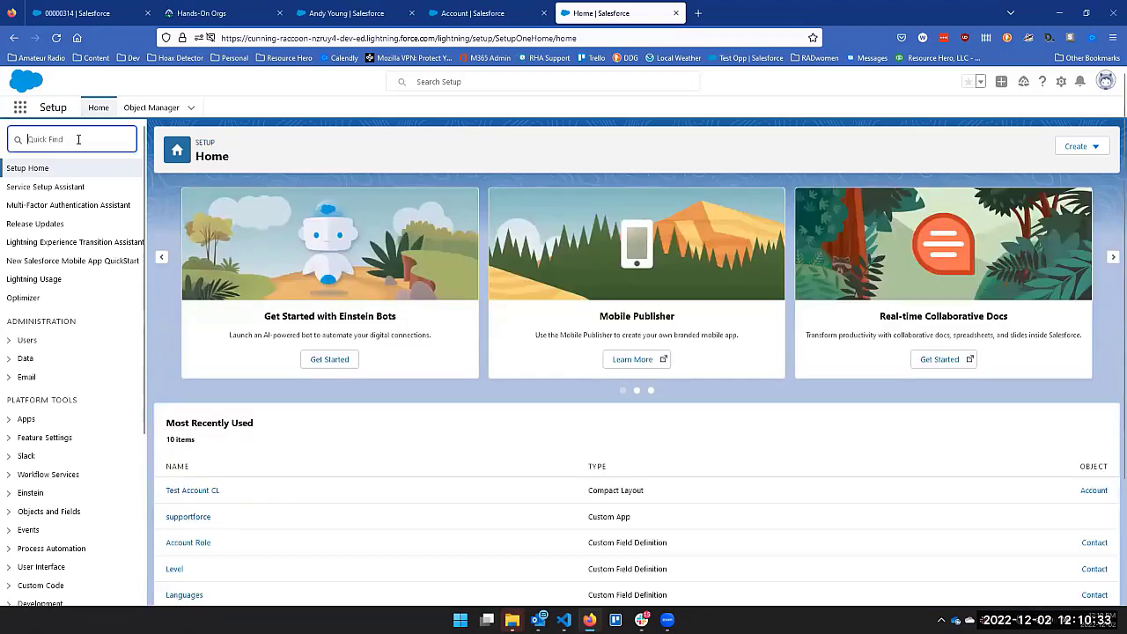
type("session")
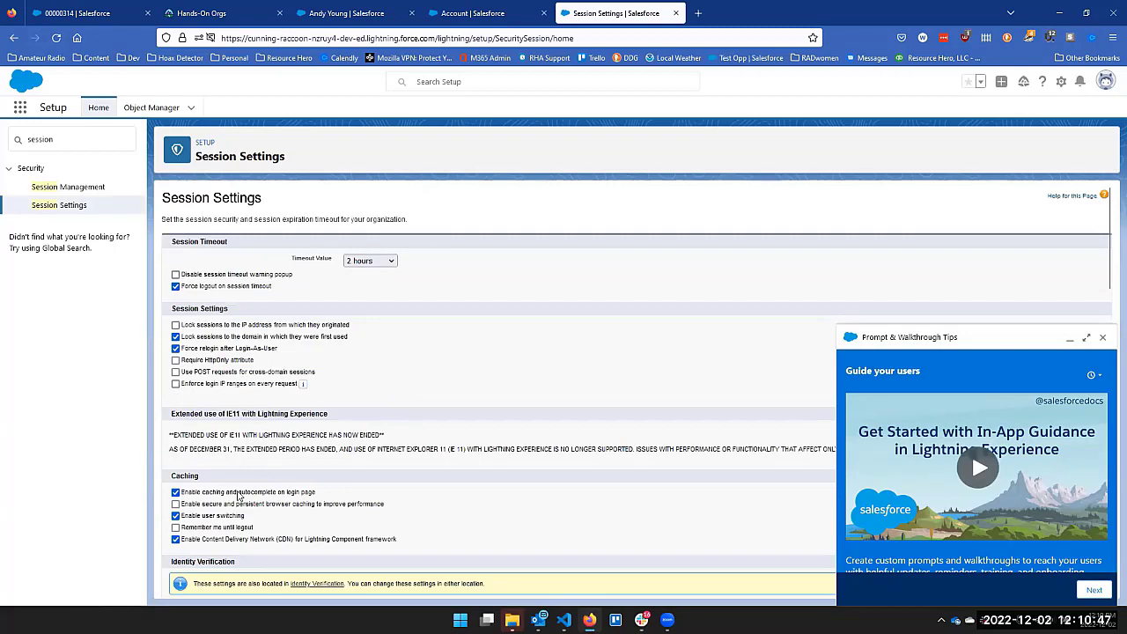
left_click(175, 516)
- Reload the contact record and save the Test Account CL primary layout assignment again
left_click(377, 19)
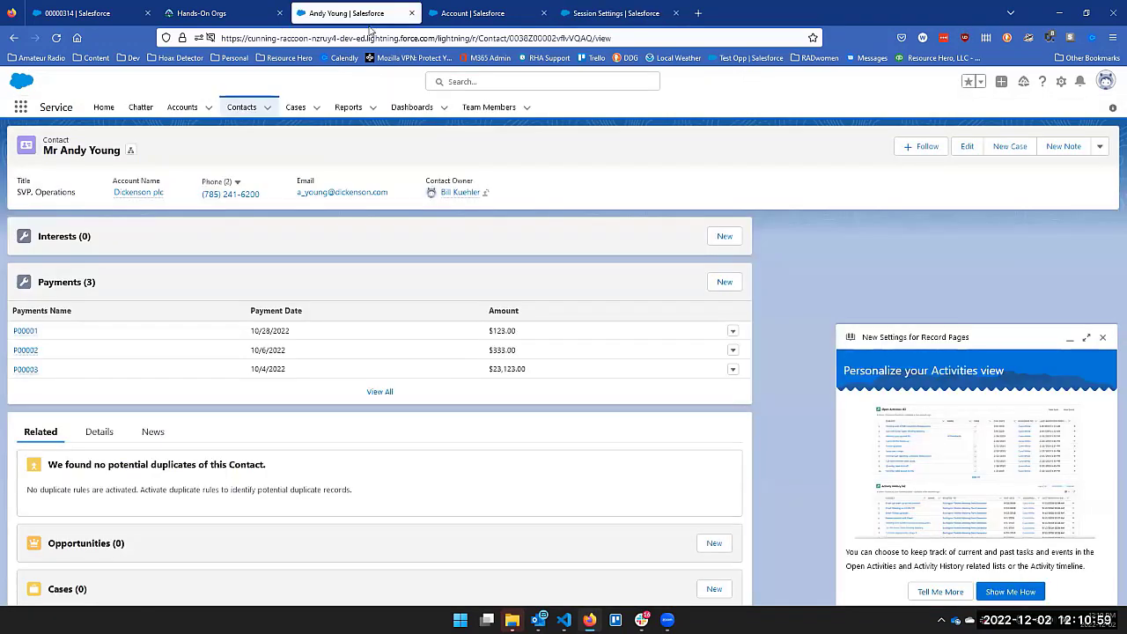
left_click(56, 38)
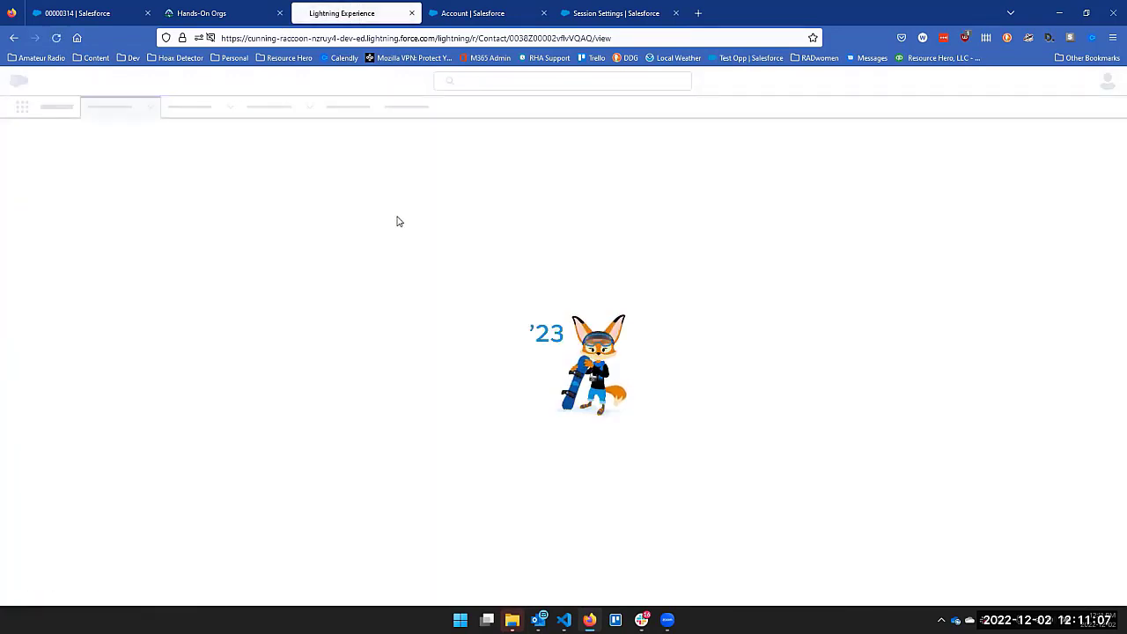
left_click(471, 14)
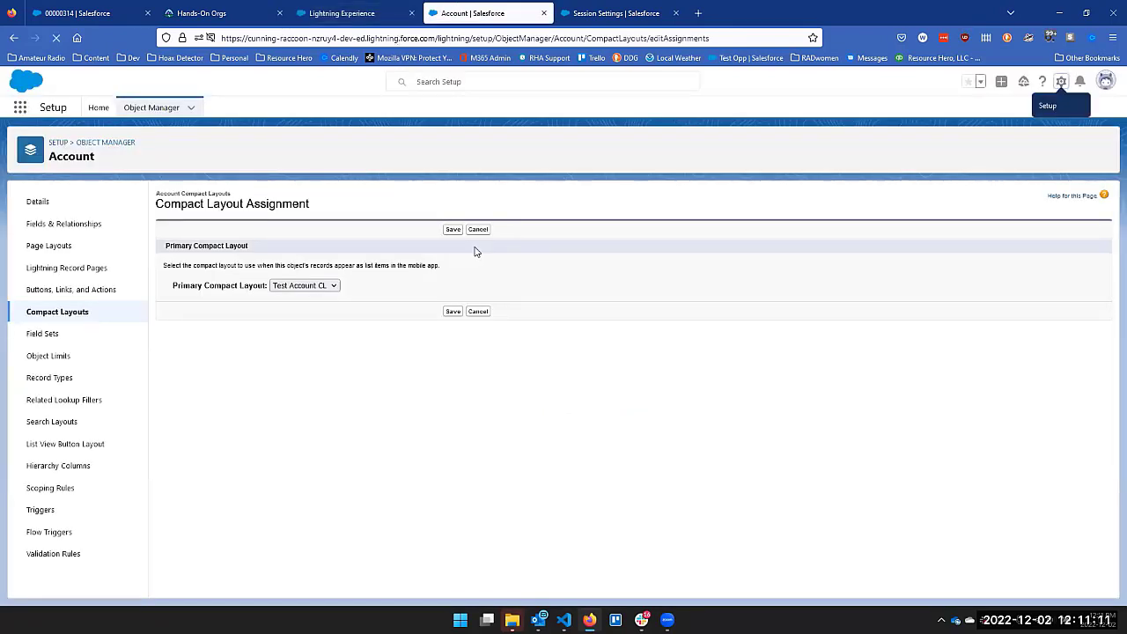
left_click(452, 230)
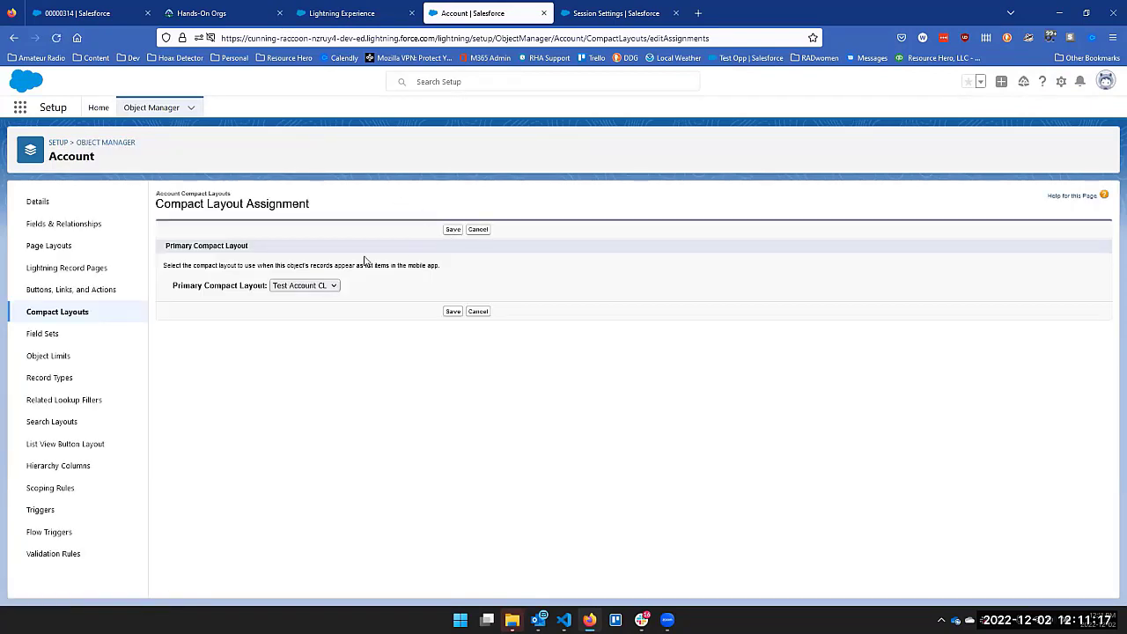
- Examine the Dickenson plc account preview on the contact record, then return to the Account compact layouts
left_click(344, 13)
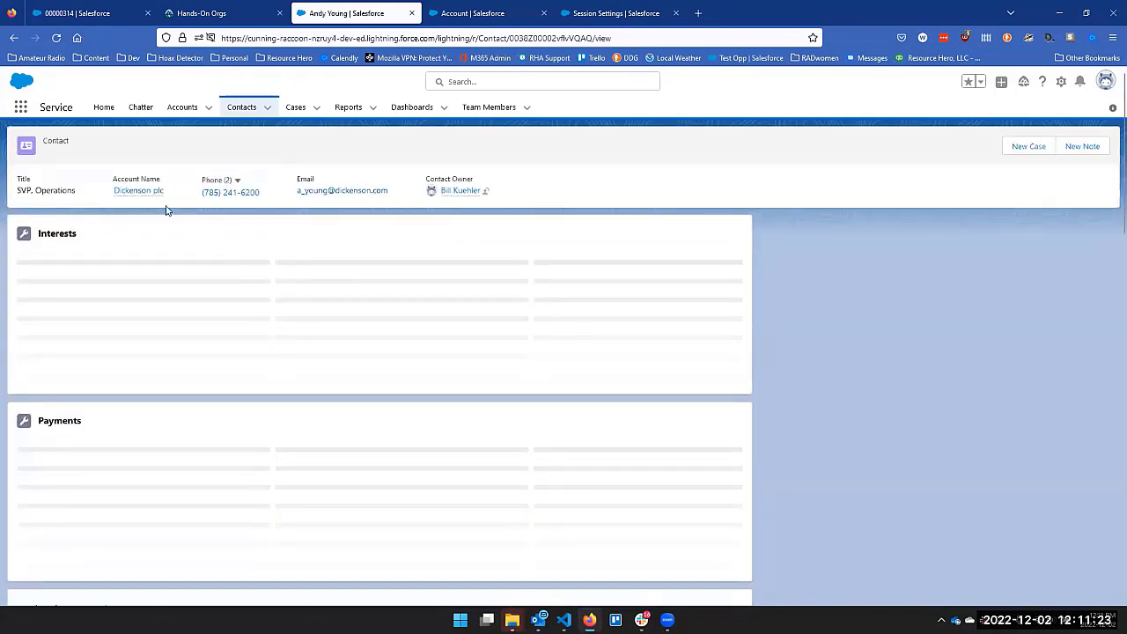
mouse_move(146, 193)
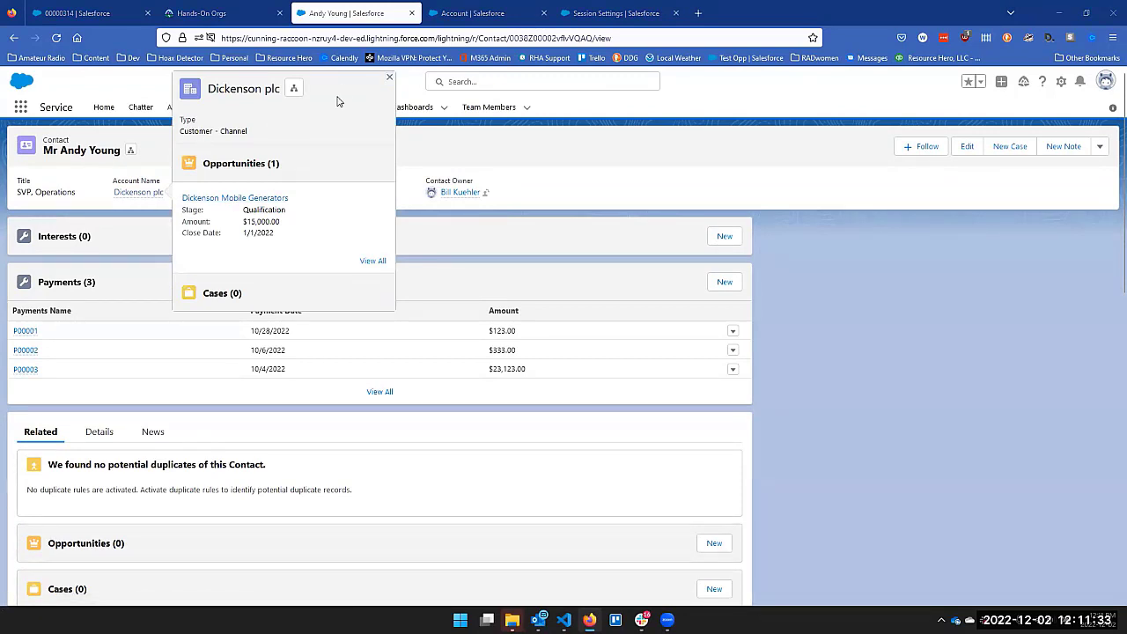
left_click(488, 14)
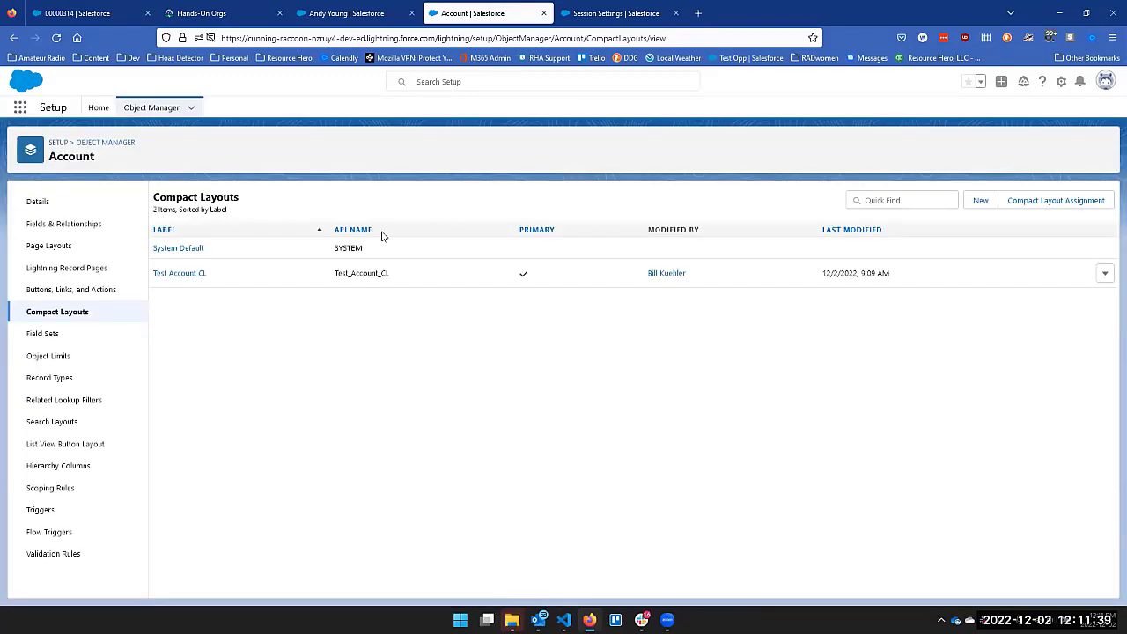
- Open the Test Account CL compact layout details and compare its included fields with the Dickenson plc preview on the contact record
left_click(387, 284)
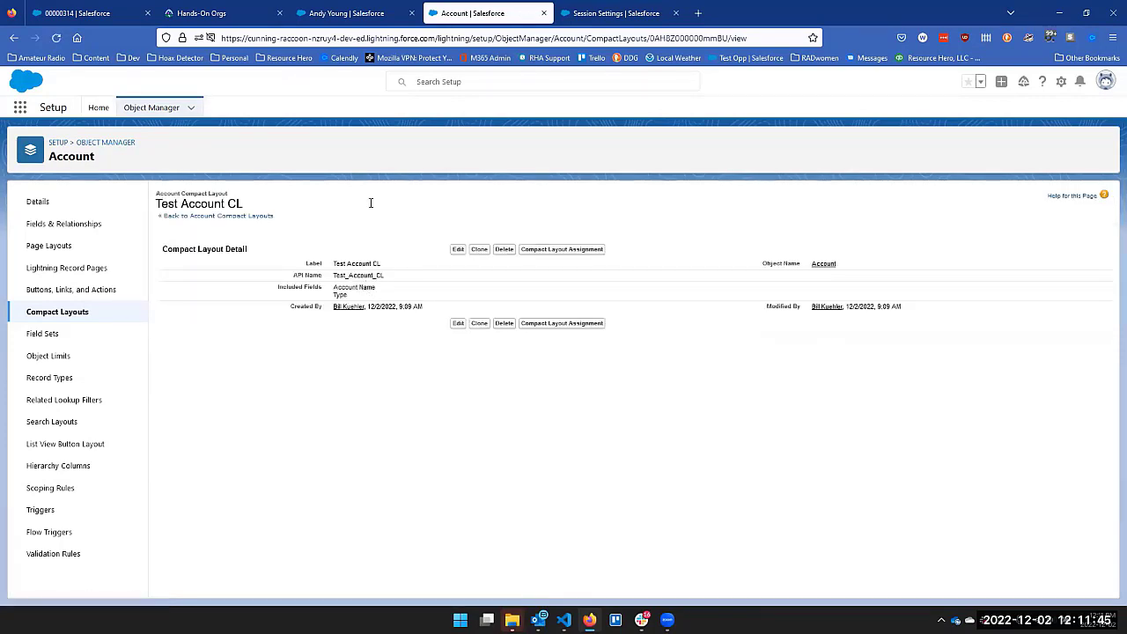
left_click(338, 14)
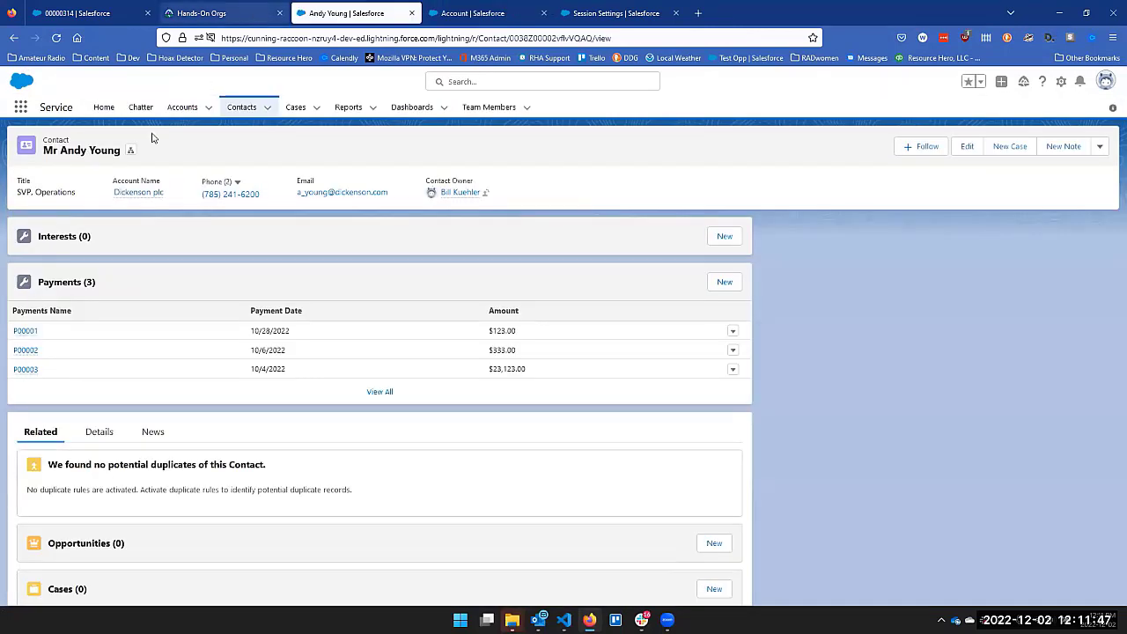
mouse_move(119, 197)
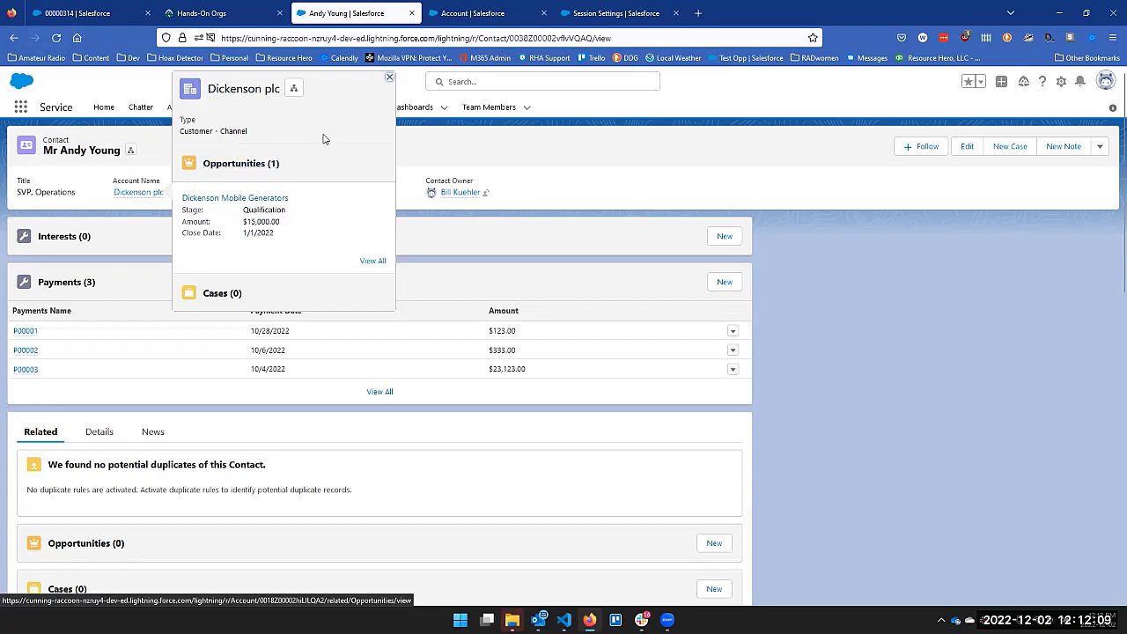
- Remove the Account Type field's visibility for all profiles, save, and check the Dickenson plc preview on the contact record
left_click(498, 11)
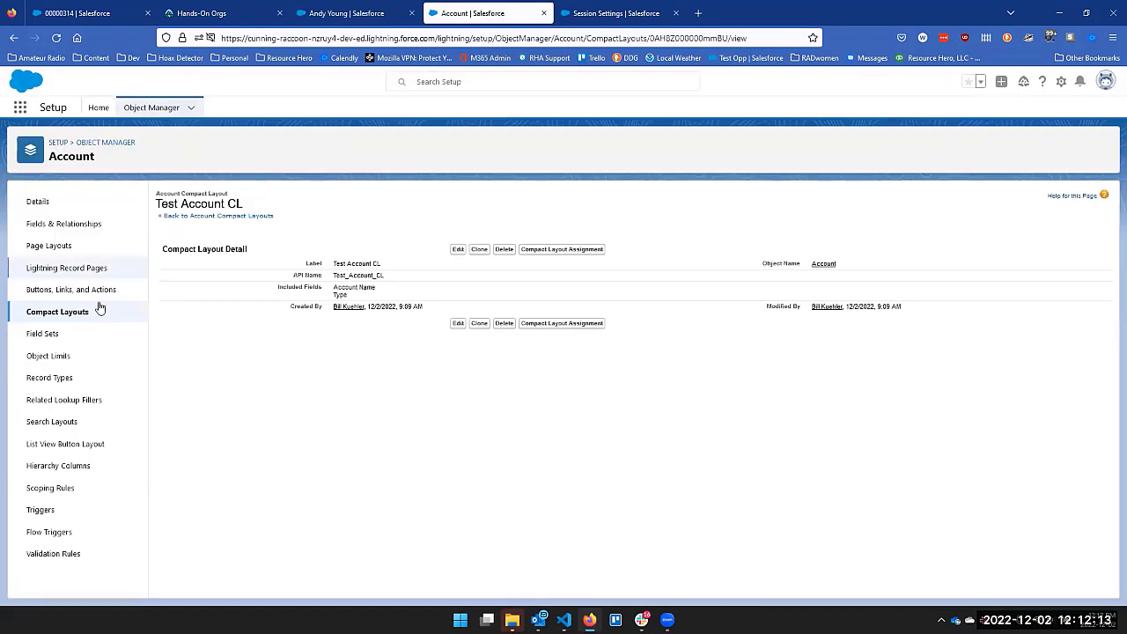
left_click(77, 229)
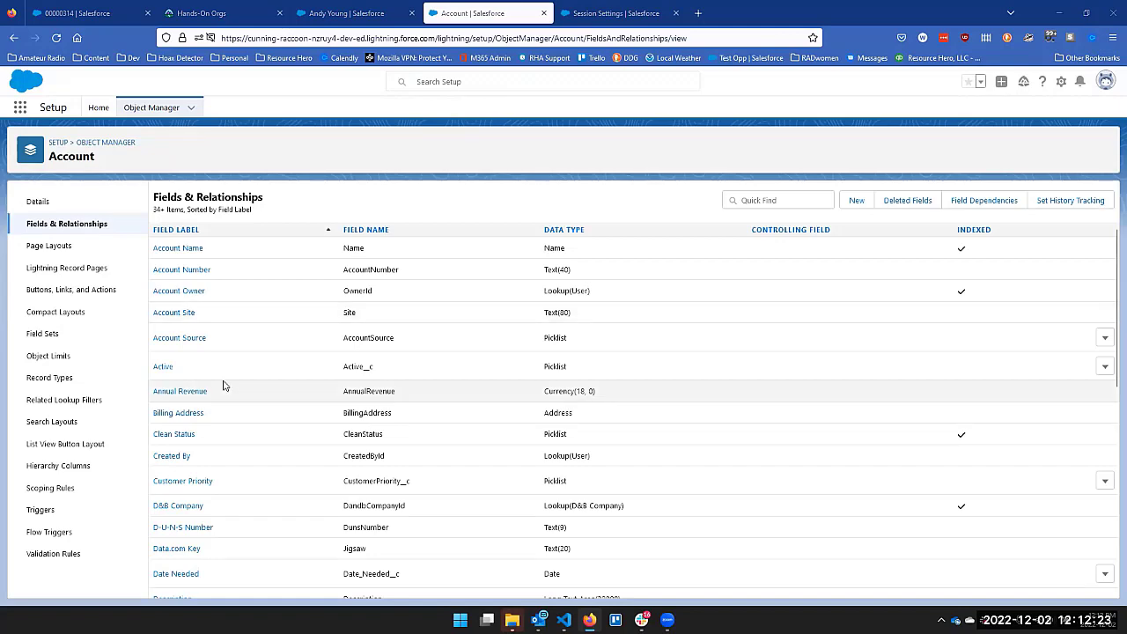
scroll(222, 385, "down", 10)
scroll(180, 526, "down", 3)
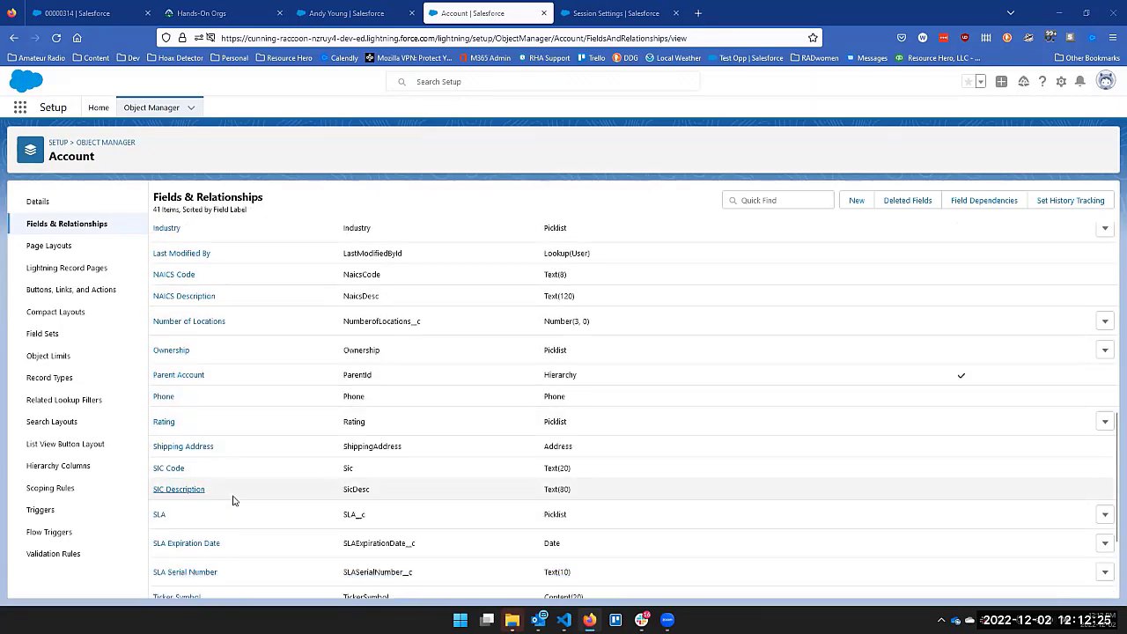
left_click(163, 517)
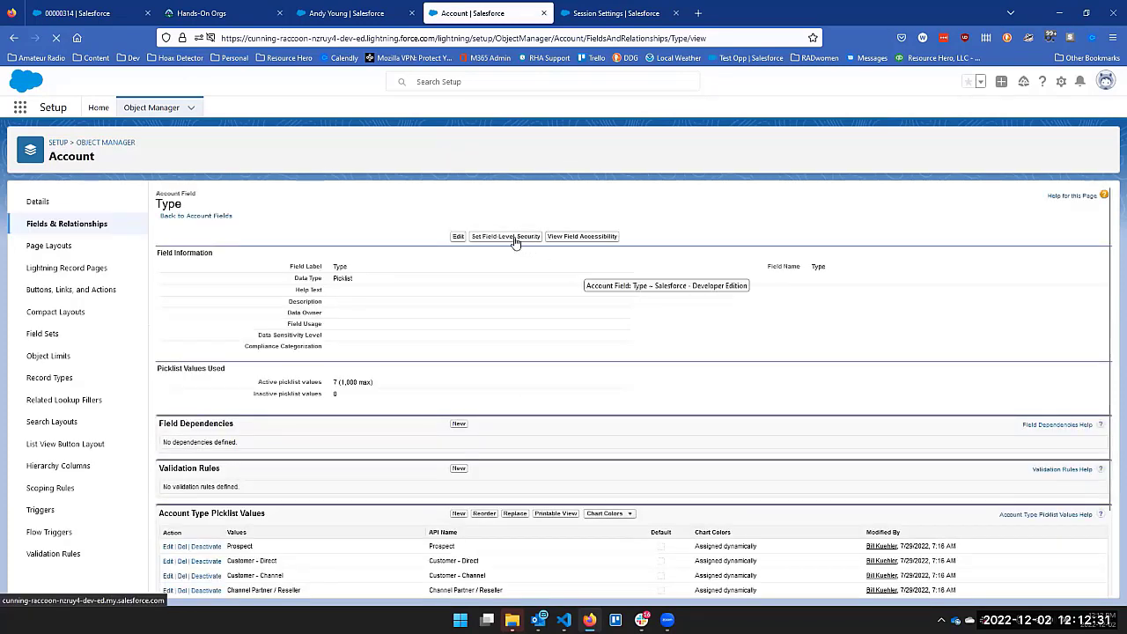
left_click(458, 236)
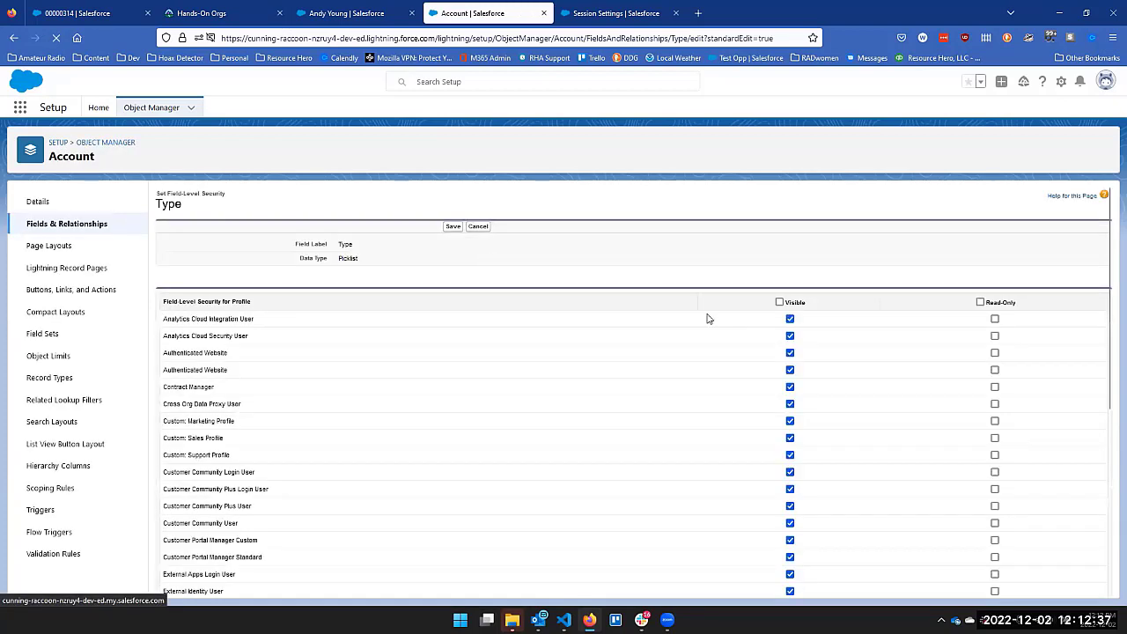
left_click(780, 302)
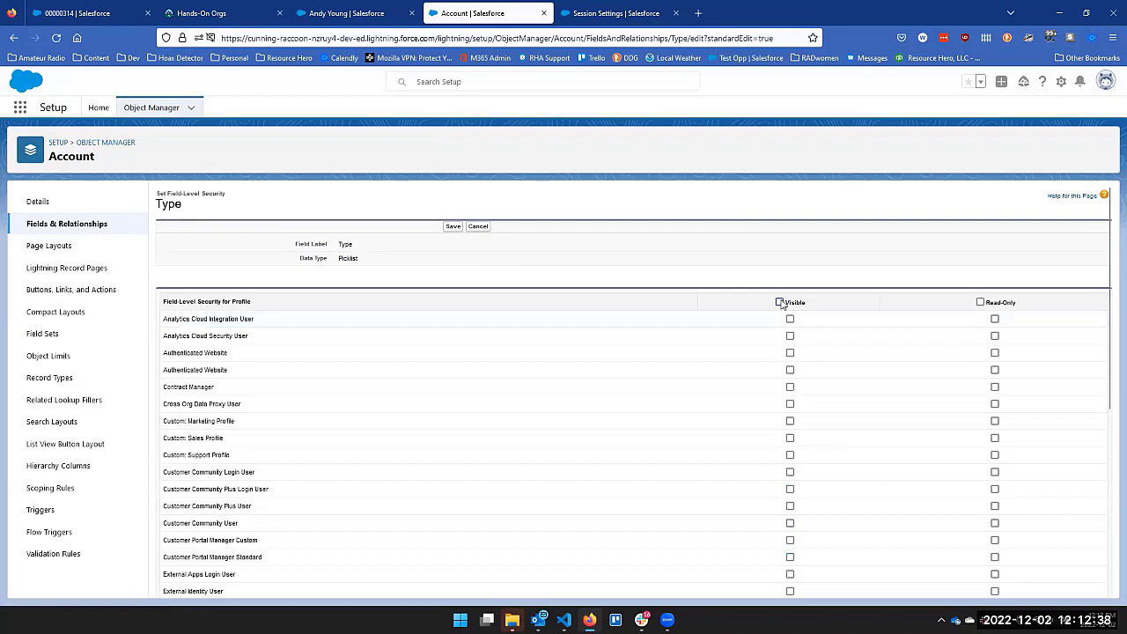
left_click(453, 227)
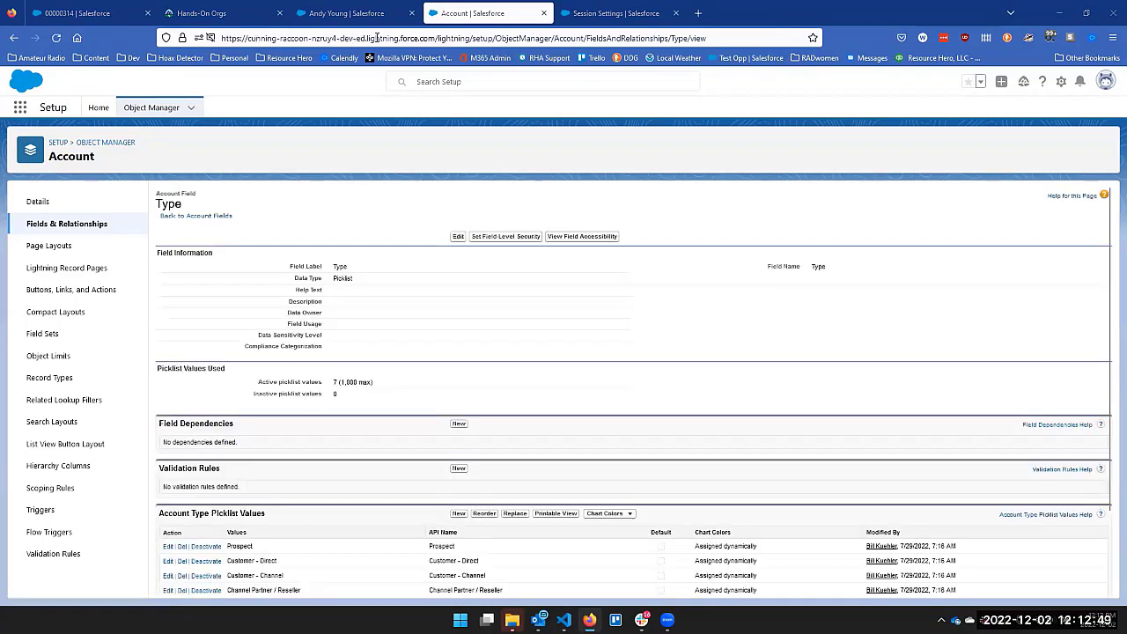
left_click(355, 15)
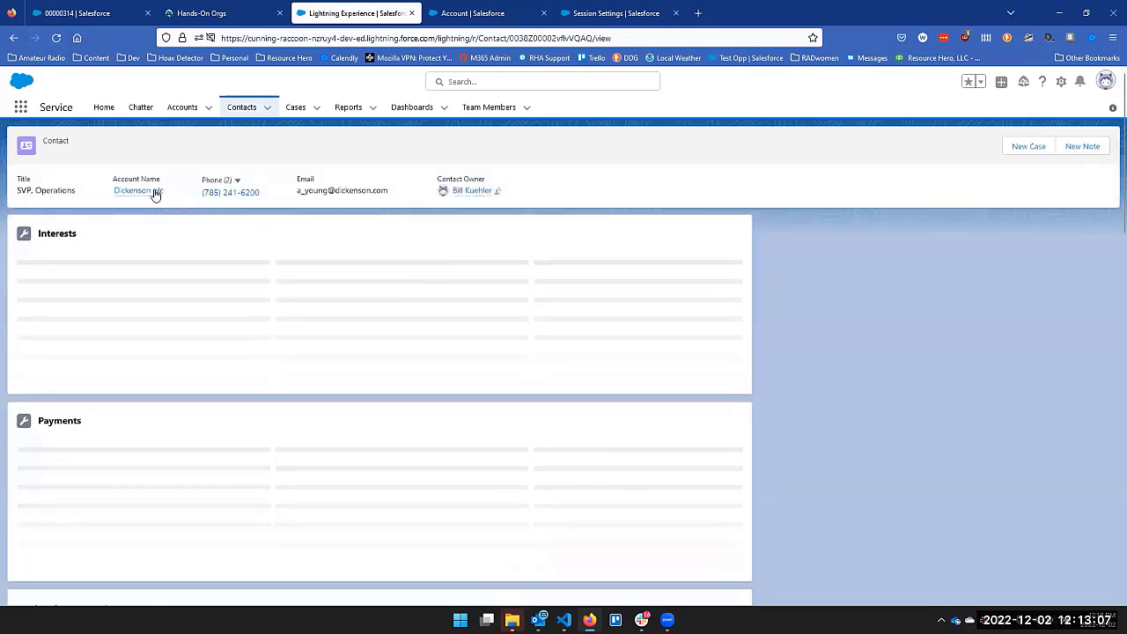
mouse_move(155, 193)
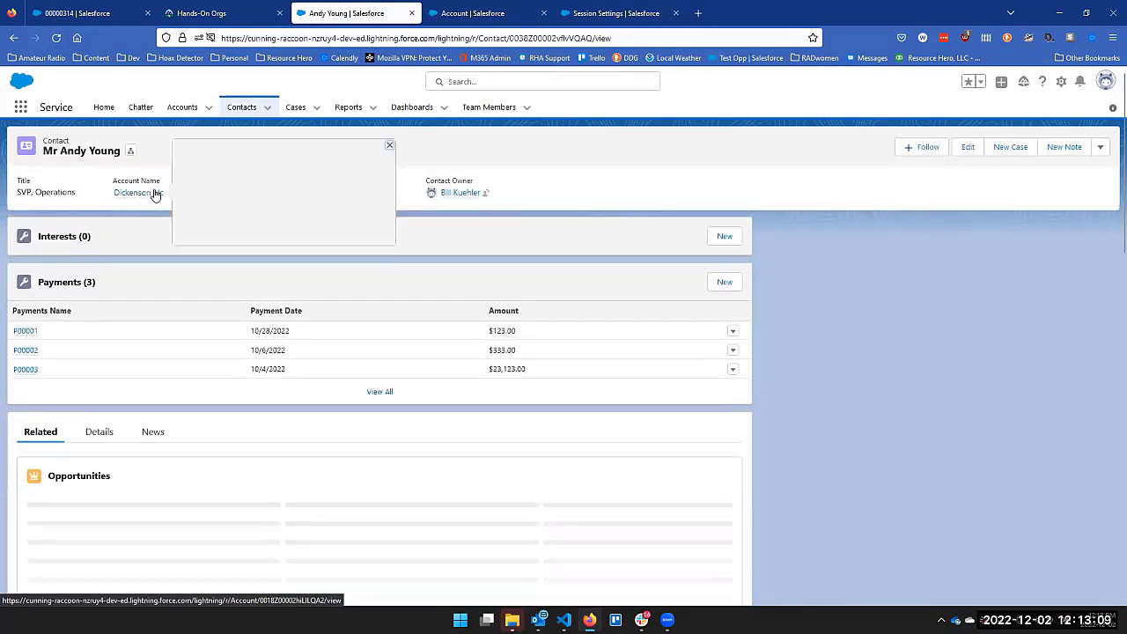
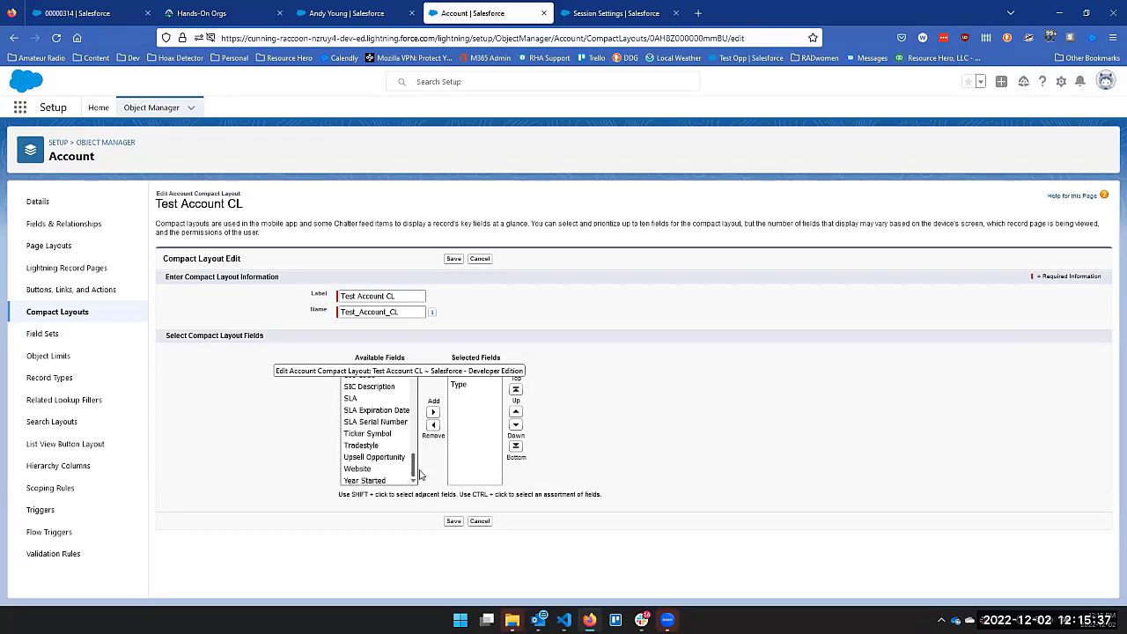
- Add the Year Started field to the Test Account CL compact layout and save it
left_click(375, 478)
left_click(432, 413)
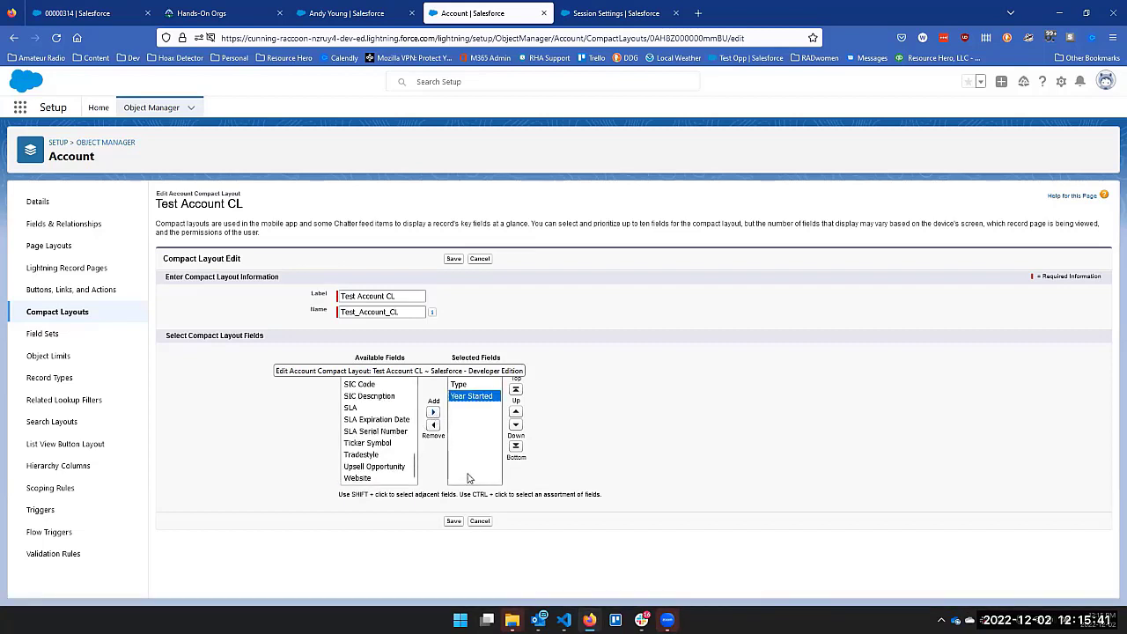
left_click(454, 521)
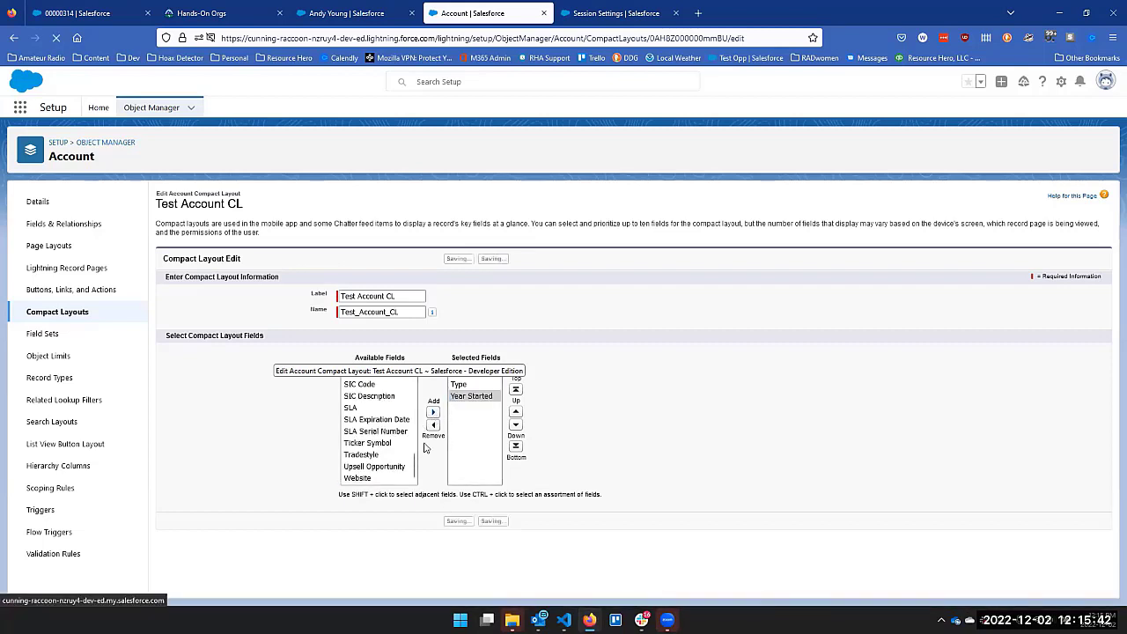
- Create a custom Date field labelled Start Date on Account, keeping the default field security and including it on all account page layouts
left_click(82, 226)
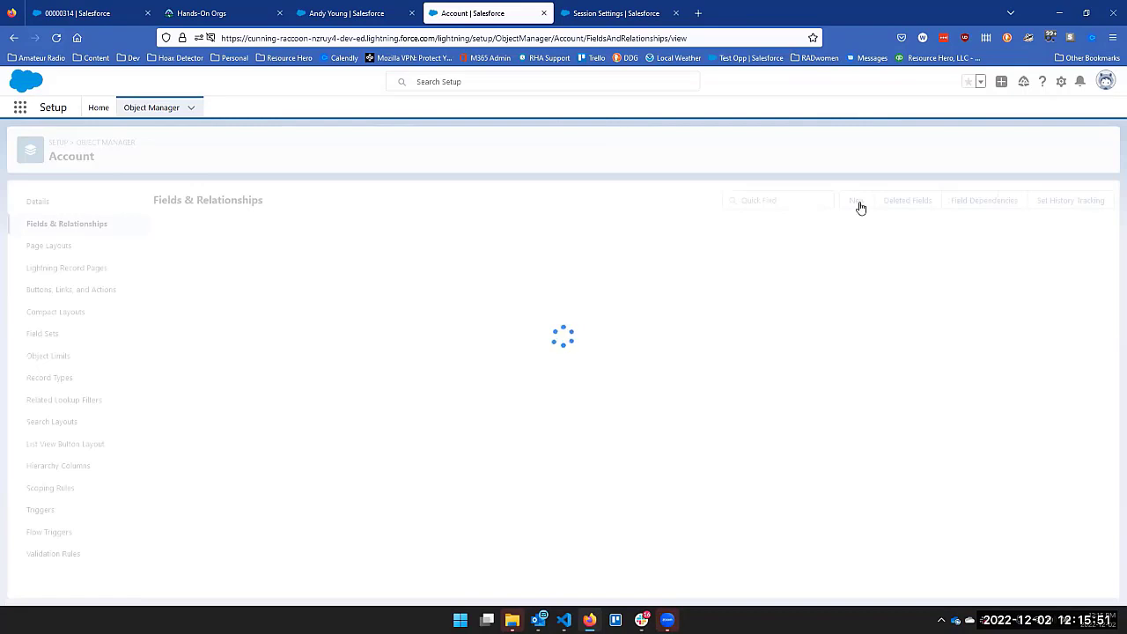
left_click(856, 200)
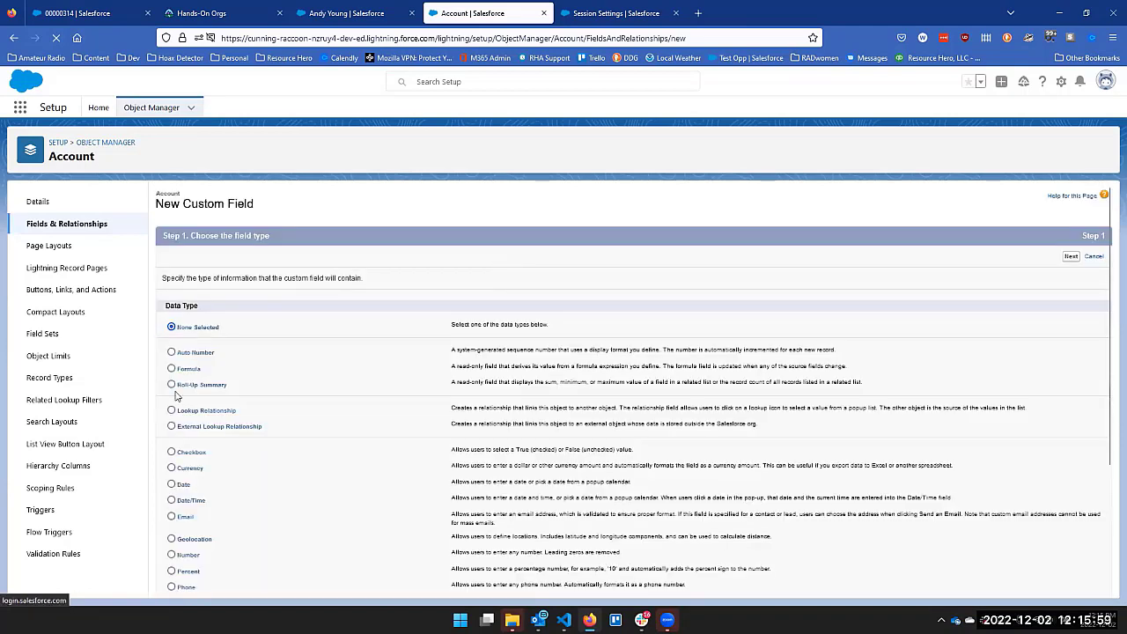
left_click(171, 484)
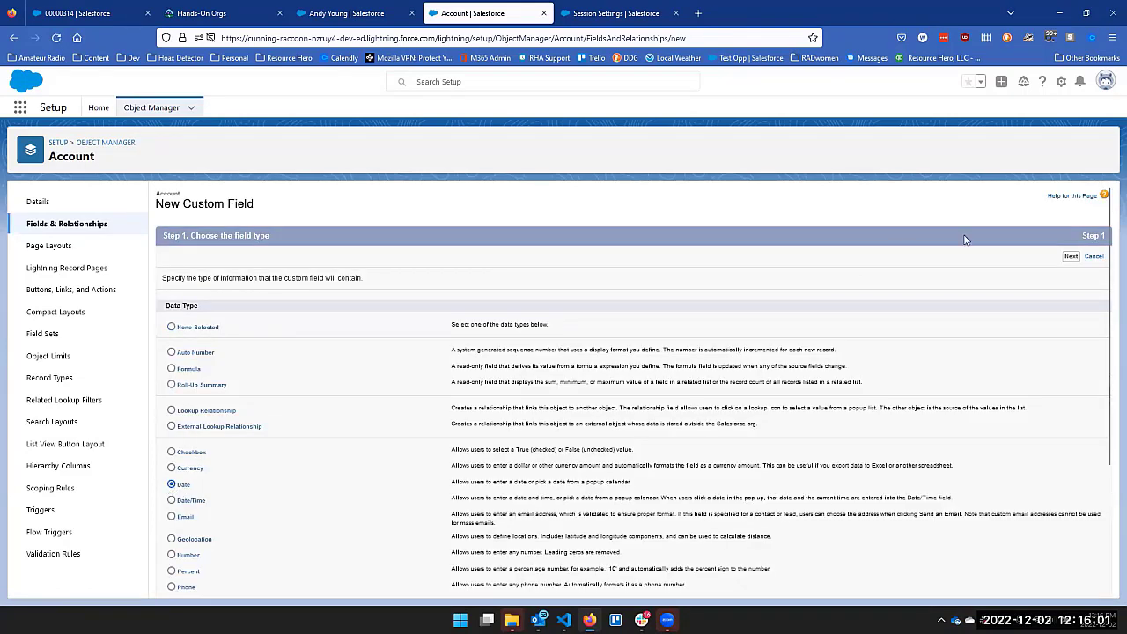
left_click(1073, 258)
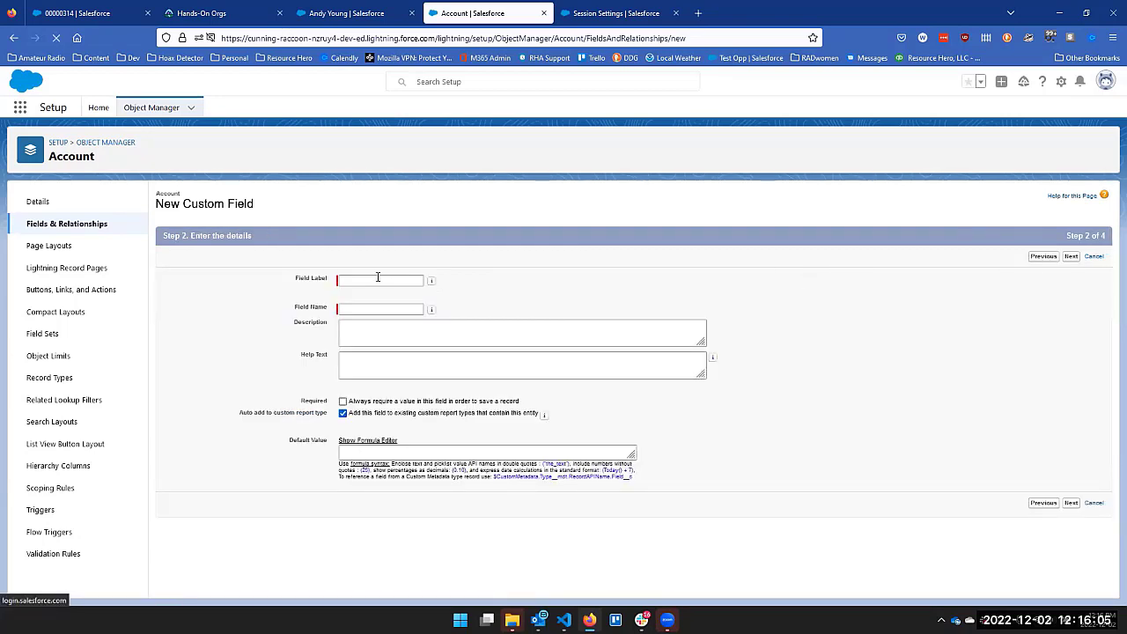
left_click(382, 281)
type("Start Date")
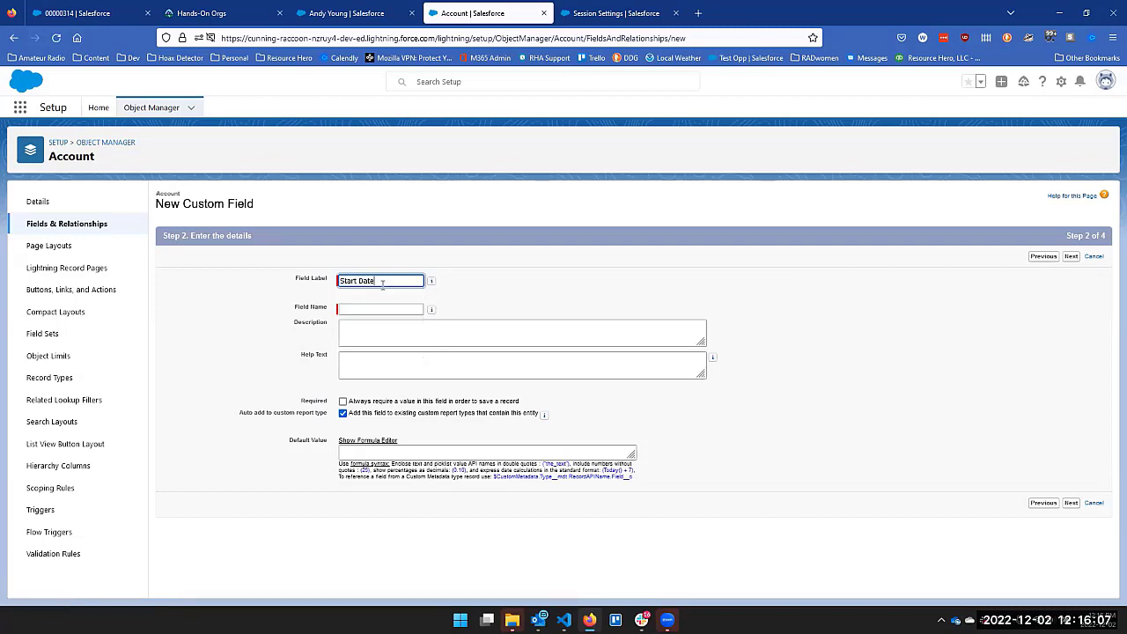
key("Tab")
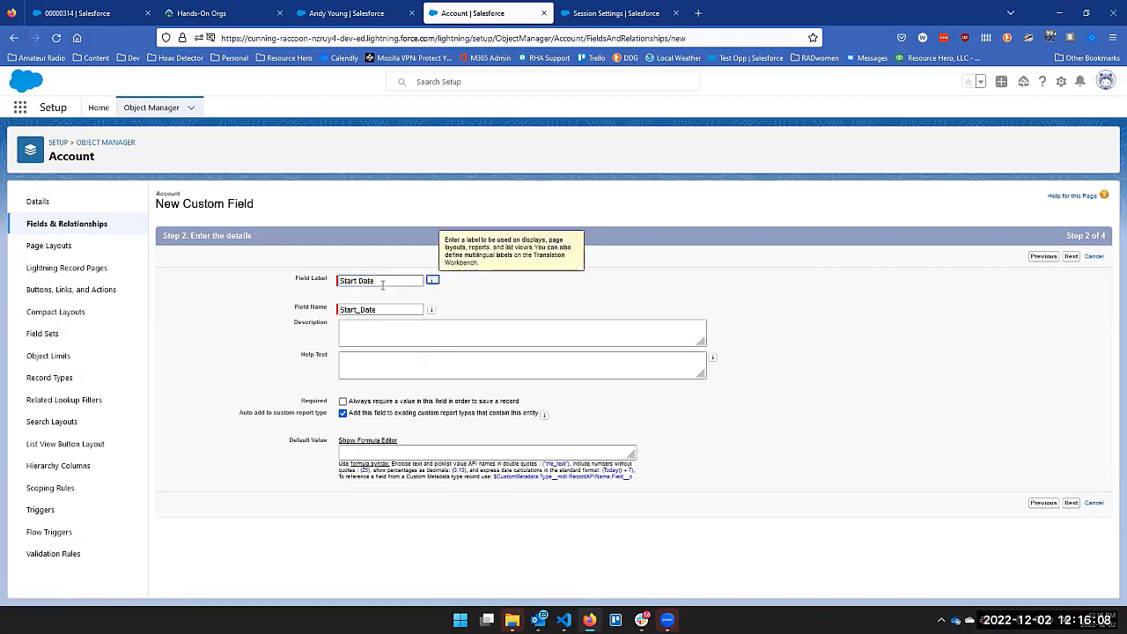
left_click(1070, 257)
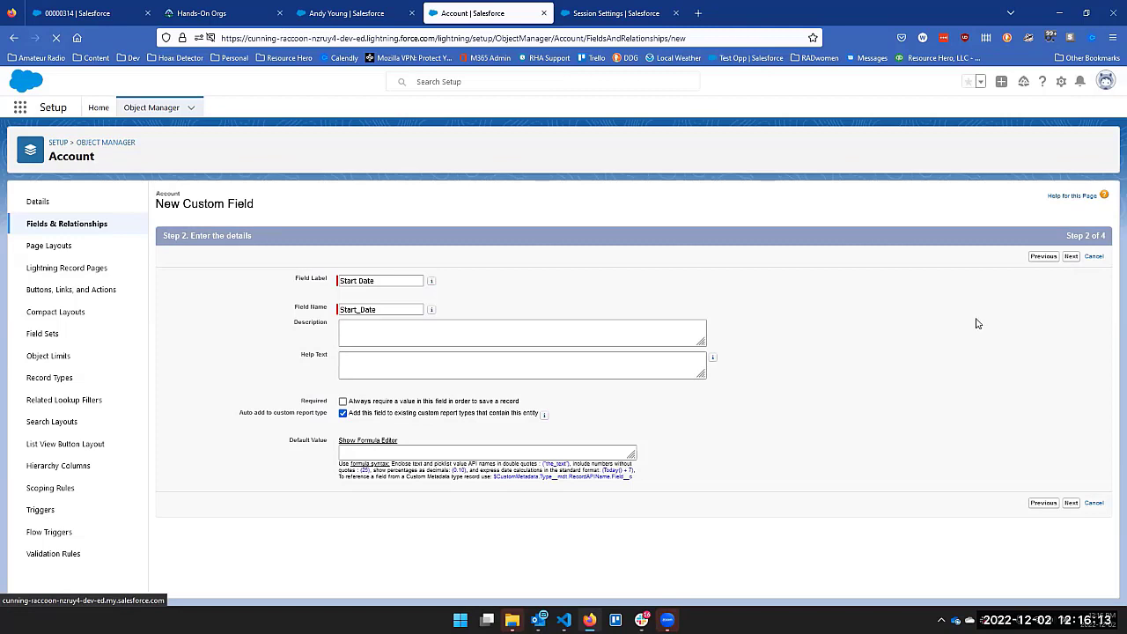
left_click(1071, 256)
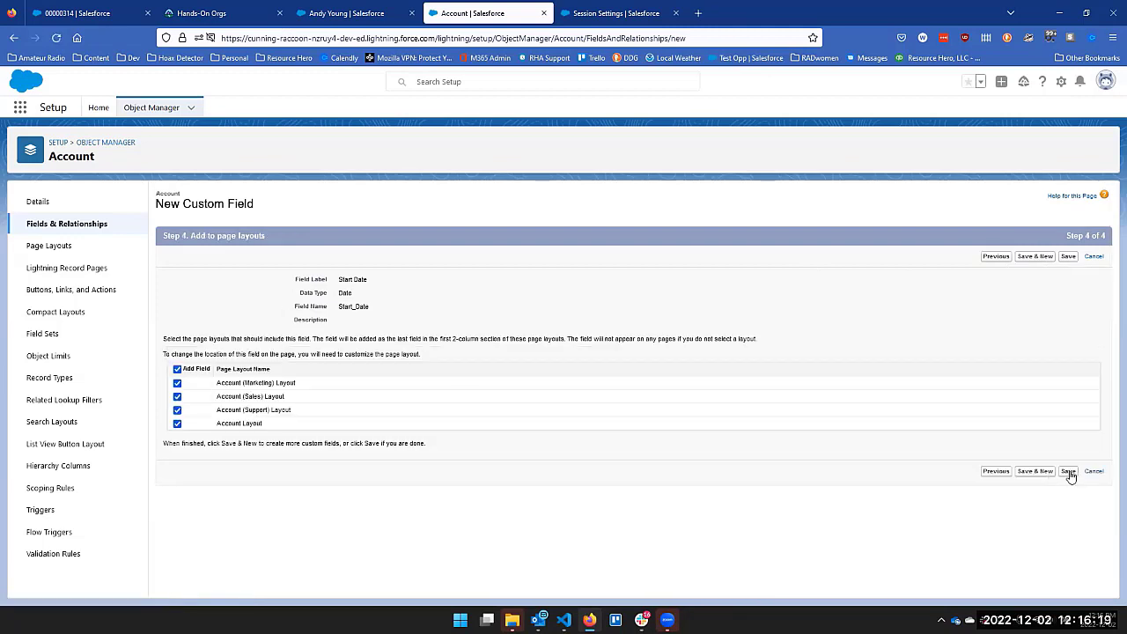
left_click(1068, 472)
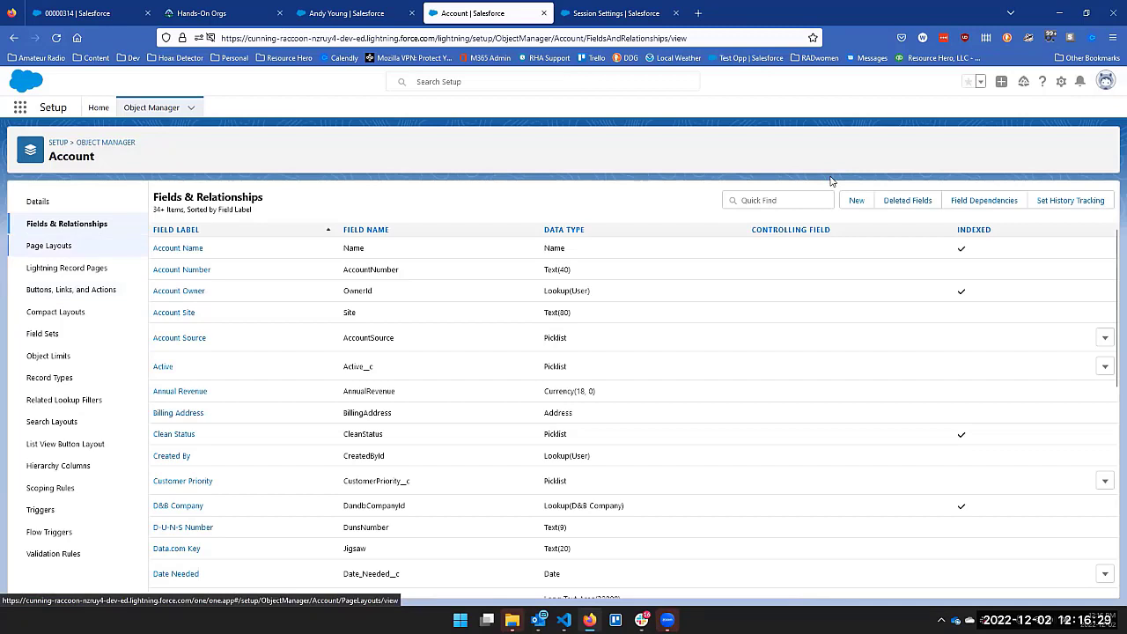
- Add the Start Date field to the Test Account CL compact layout and save the layout
left_click(51, 314)
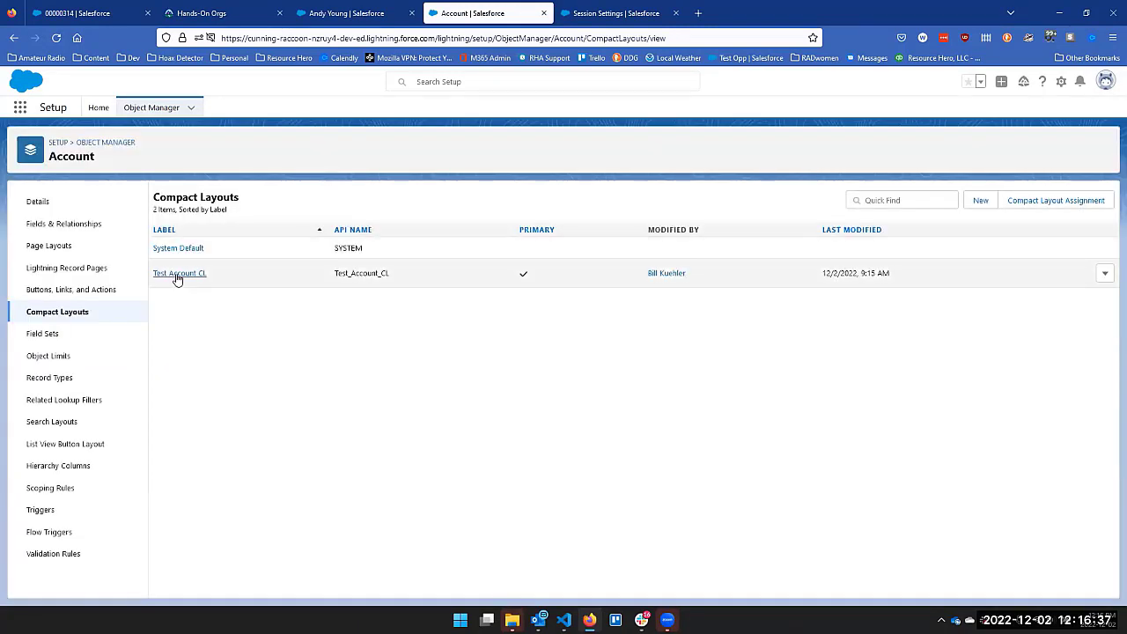
left_click(308, 285)
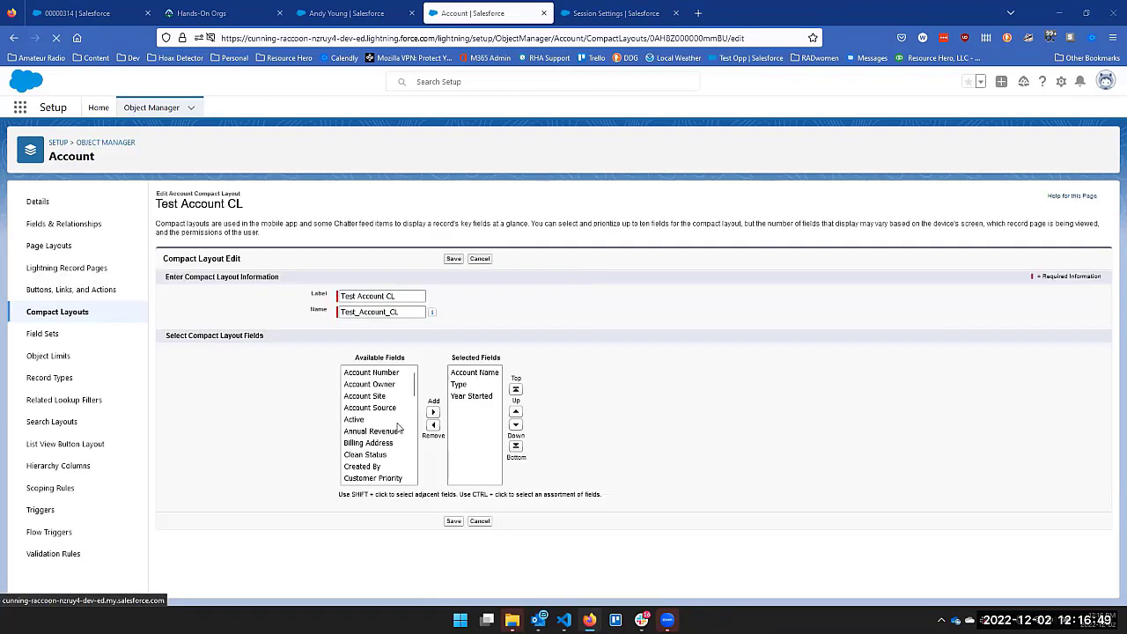
scroll(397, 427, "down", 3)
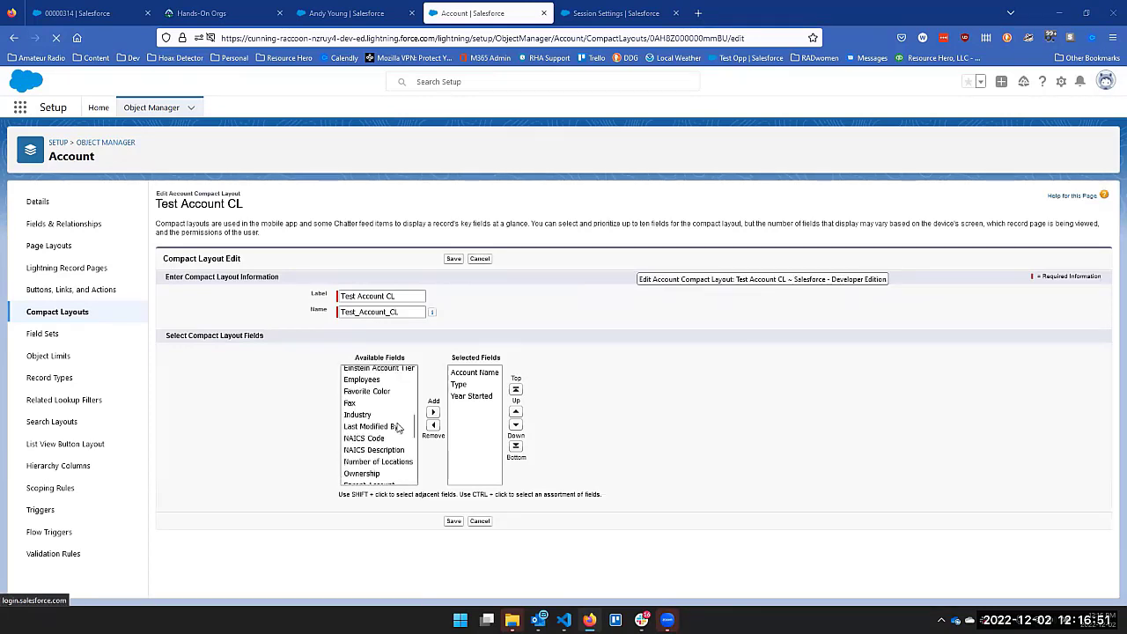
scroll(368, 472, "down", 3)
left_click(368, 477)
left_click(433, 411)
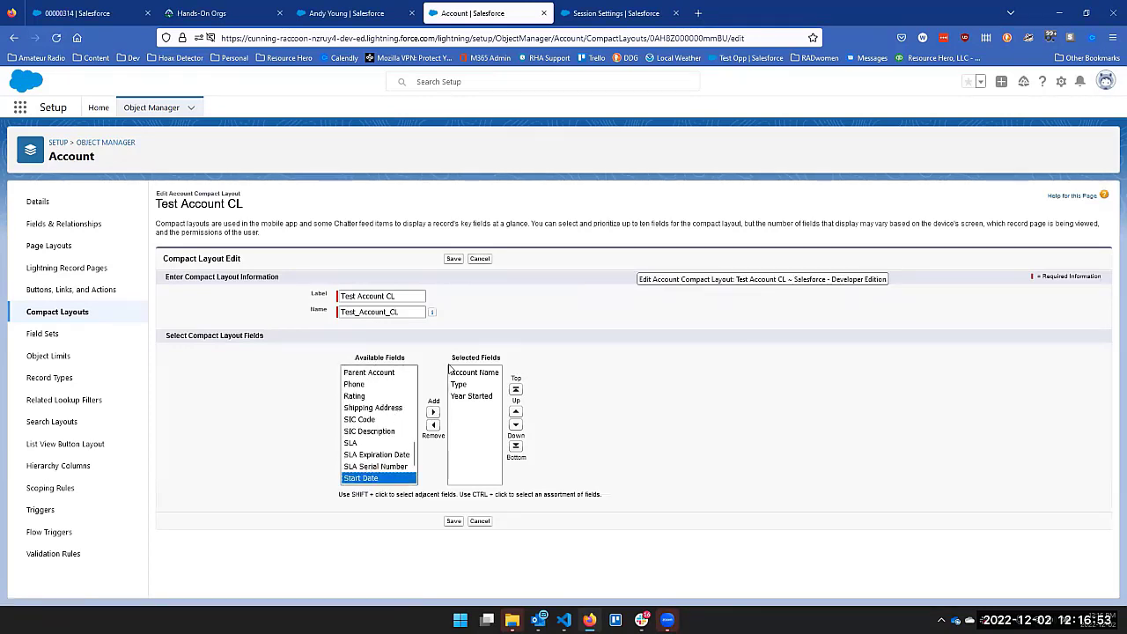
key("Return")
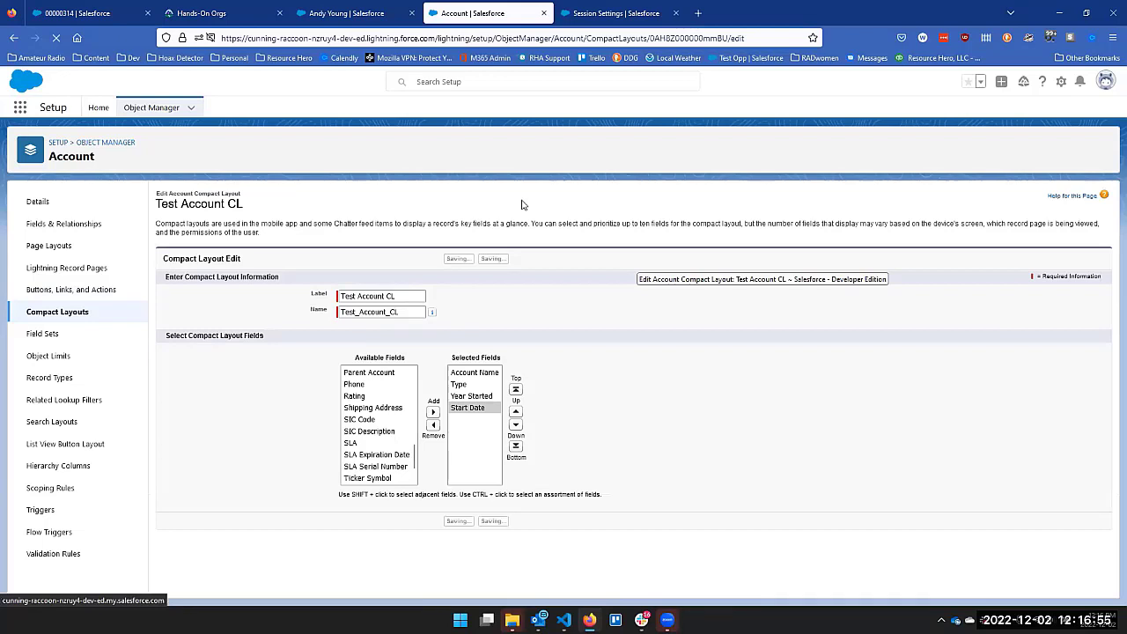
- Reload the contact record and examine the fields in the Dickenson plc account preview
left_click(354, 11)
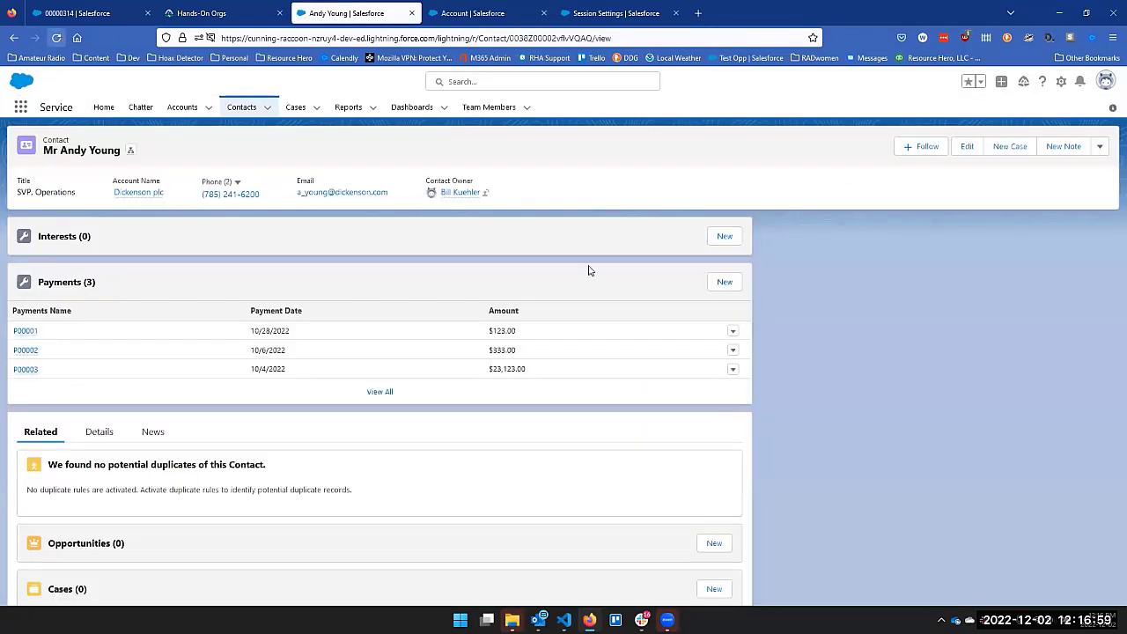
key("F5")
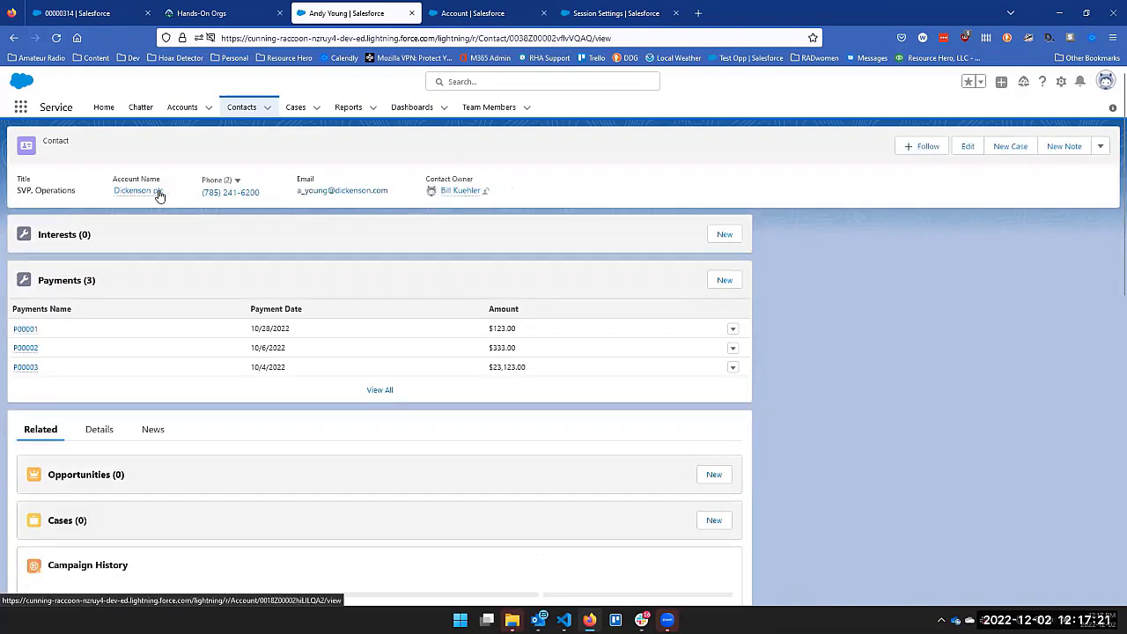
mouse_move(145, 195)
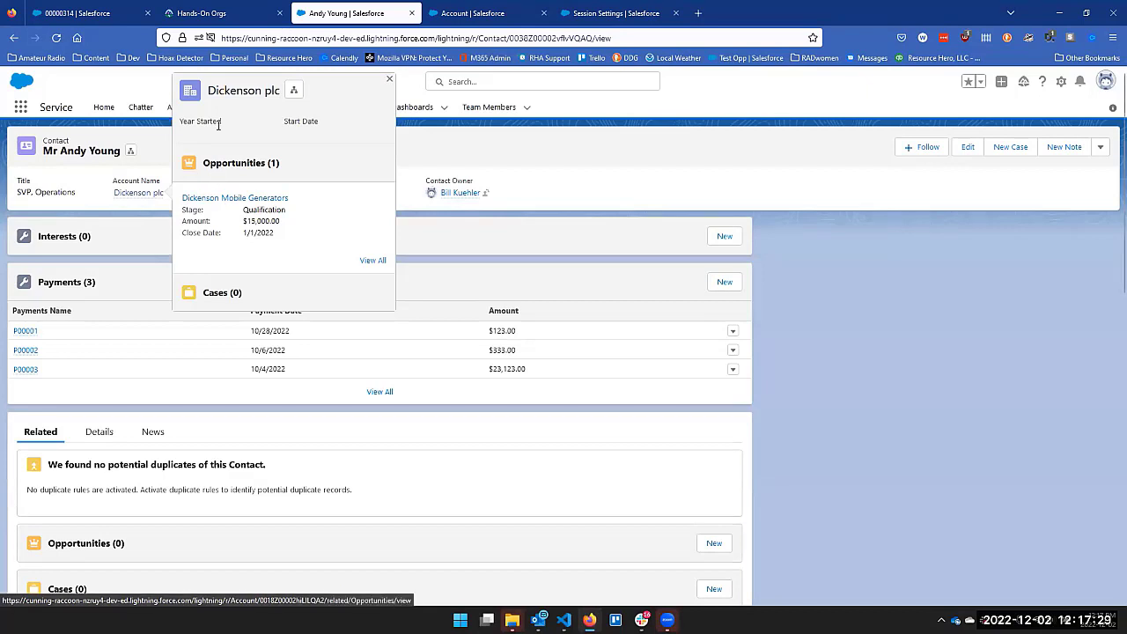
- Open the Dickenson plc account record and look through its additional record actions
left_click(114, 194)
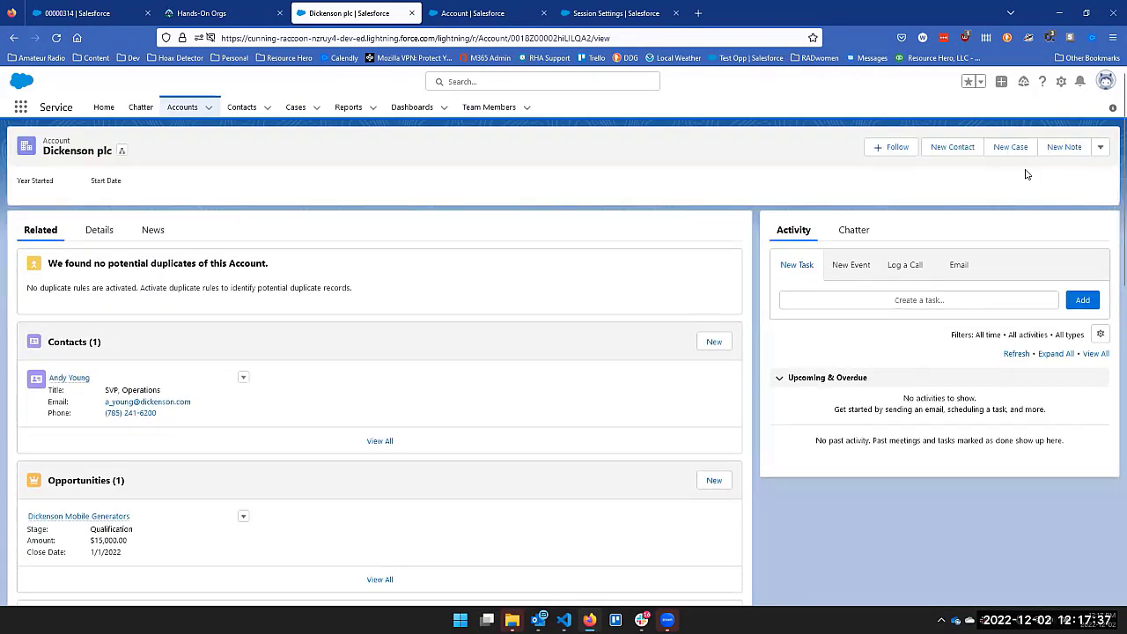
left_click(1100, 147)
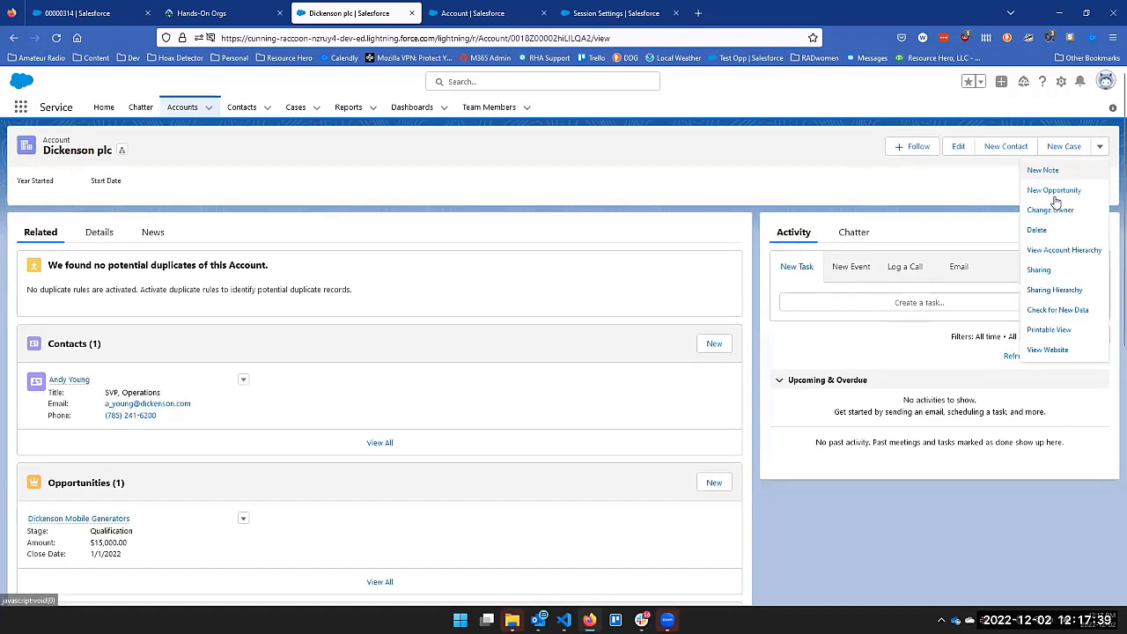
left_click(1055, 195)
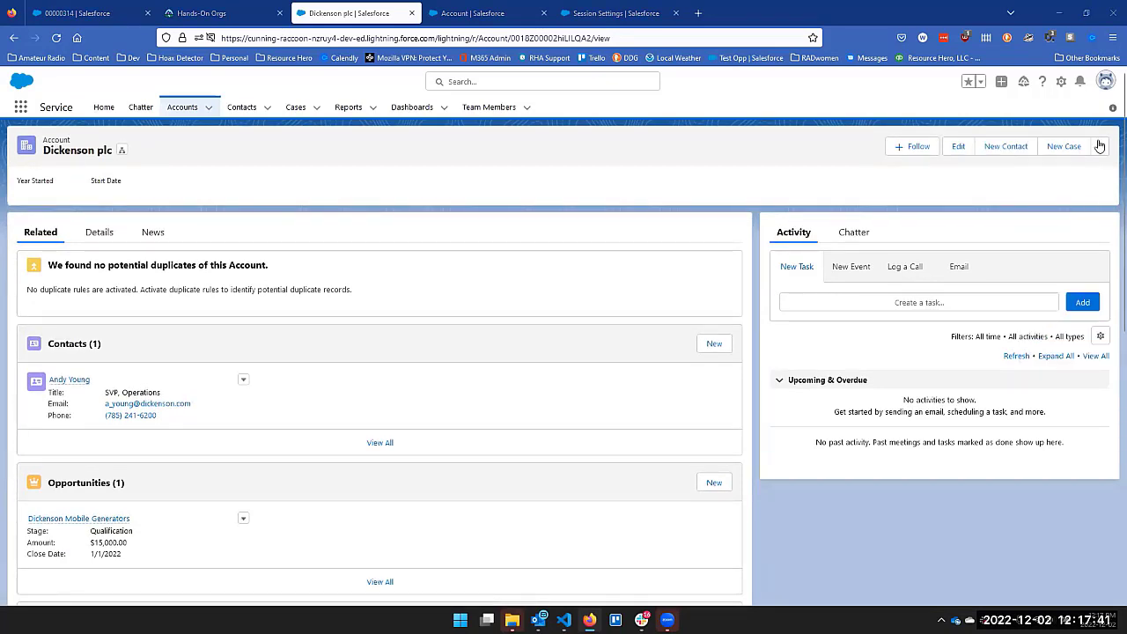
- Set the Dickenson plc account's Start Date to 12/14/2022 and save the record
left_click(112, 234)
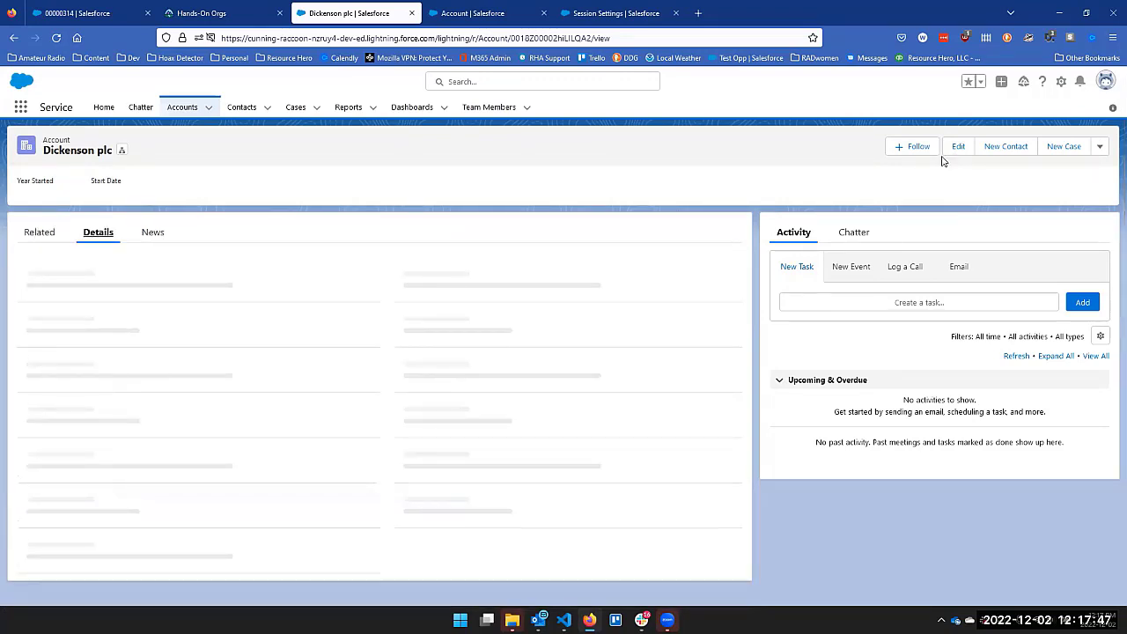
left_click(946, 157)
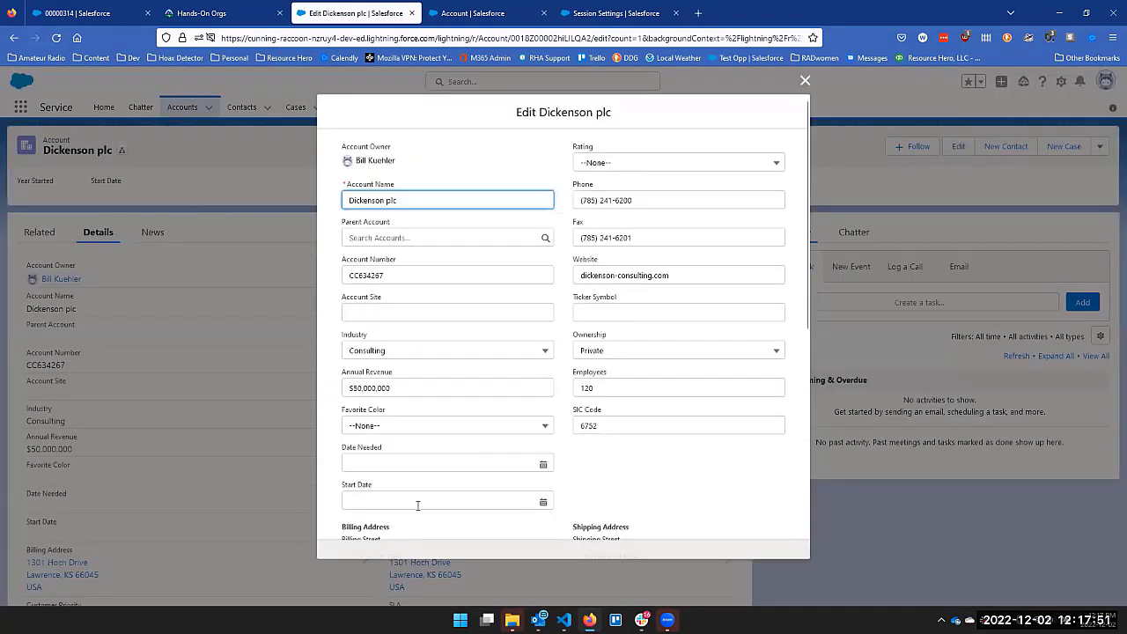
left_click(421, 501)
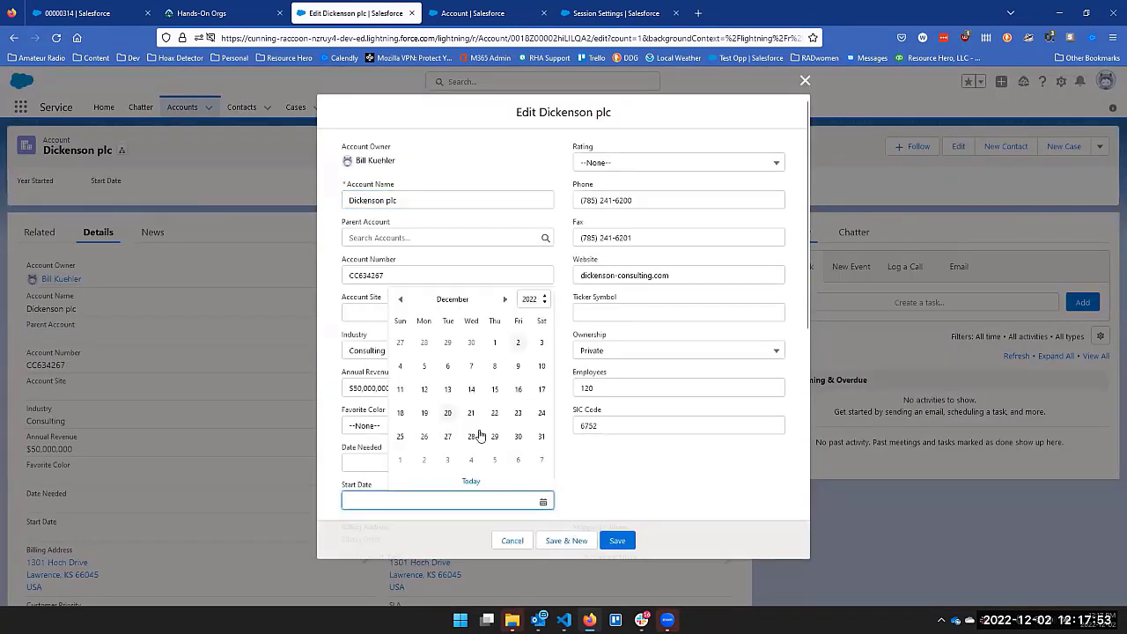
key("Return")
left_click(618, 543)
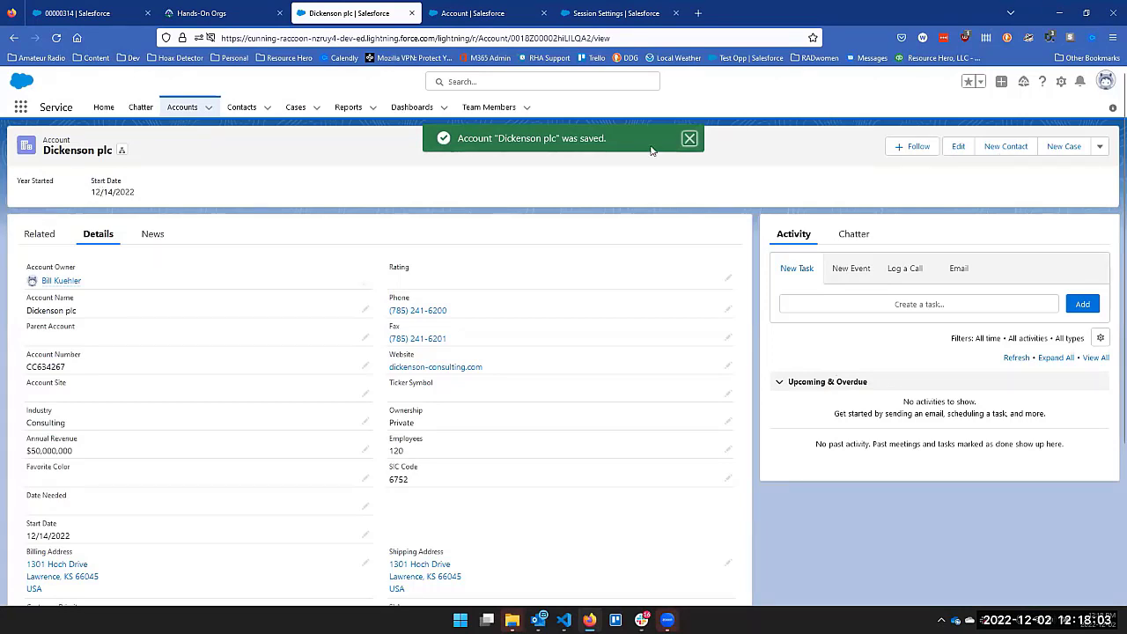
- Open the Dickenson plc contact from the All Contacts list and examine the account preview's fields
left_click(236, 112)
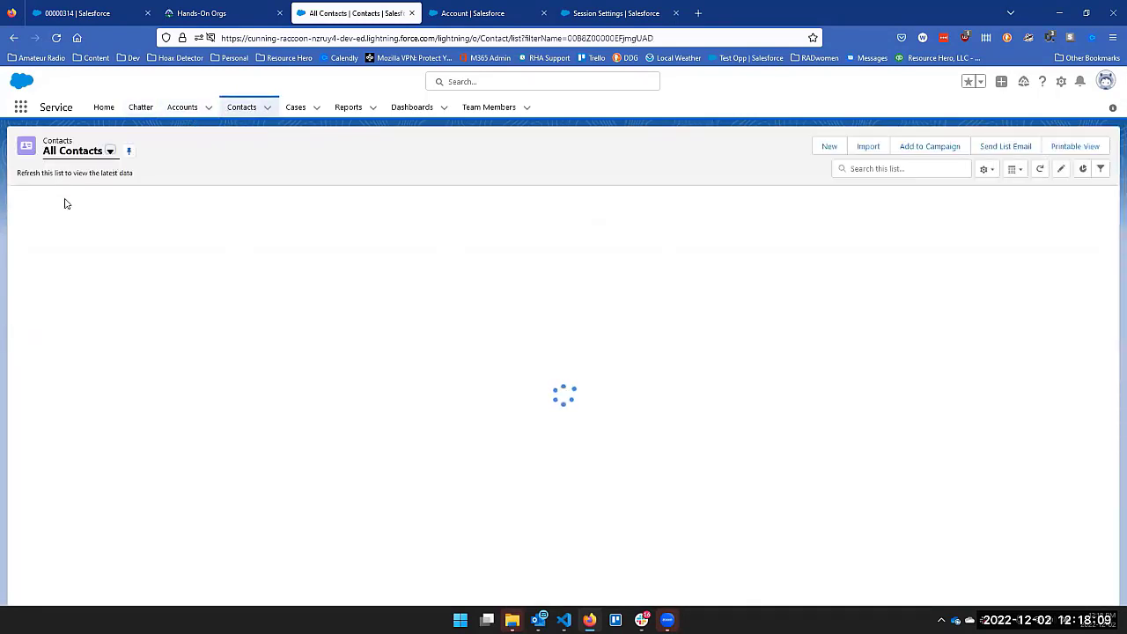
left_click(82, 215)
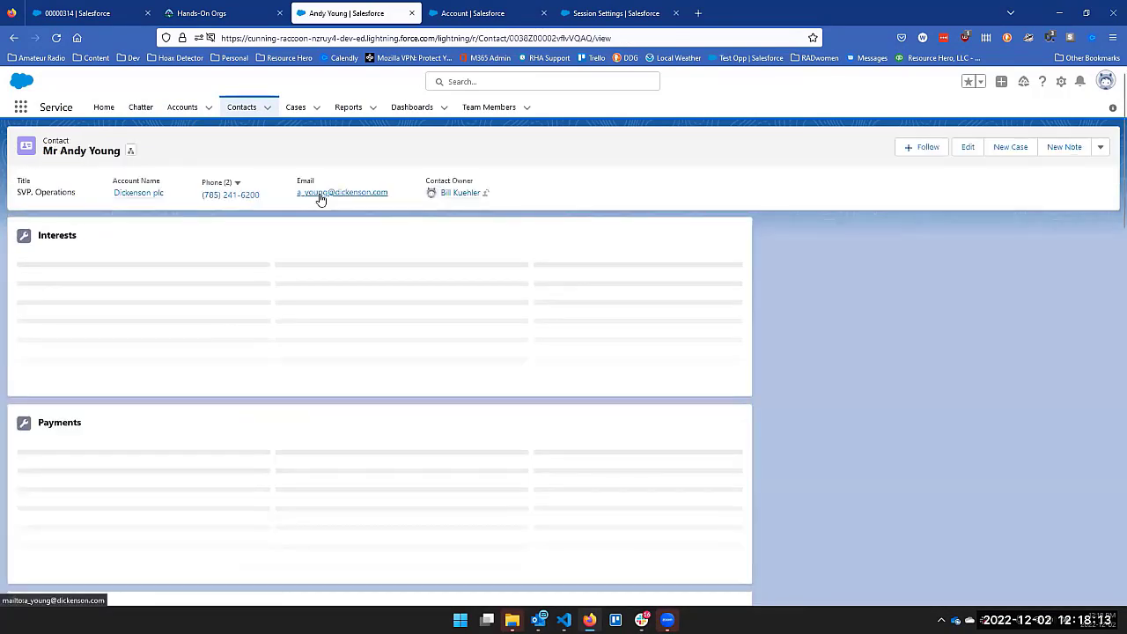
mouse_move(127, 198)
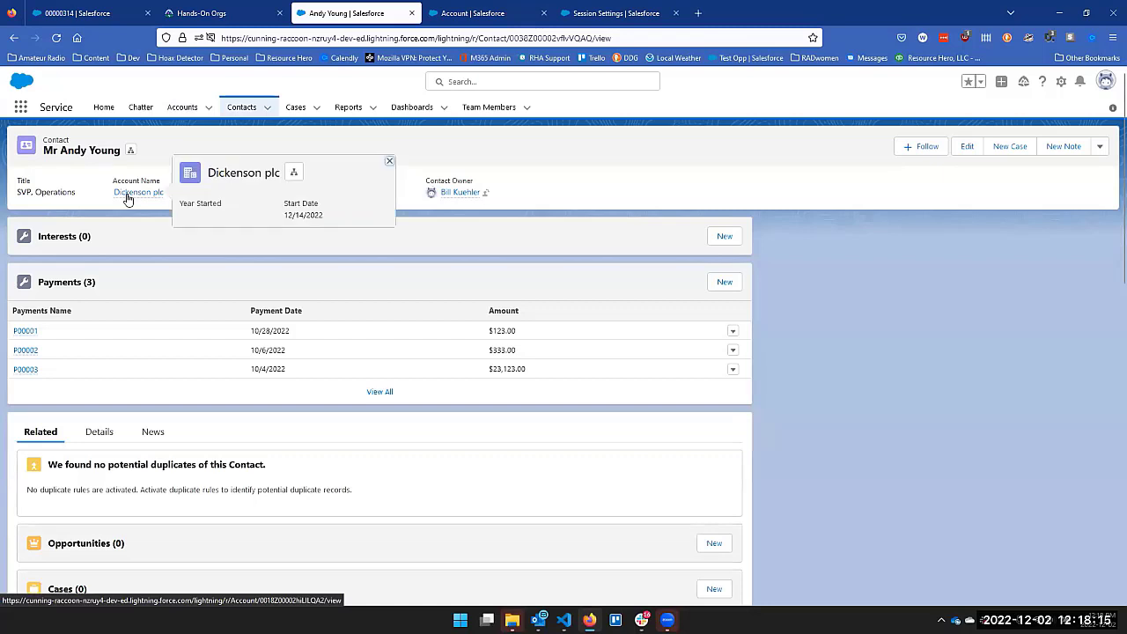
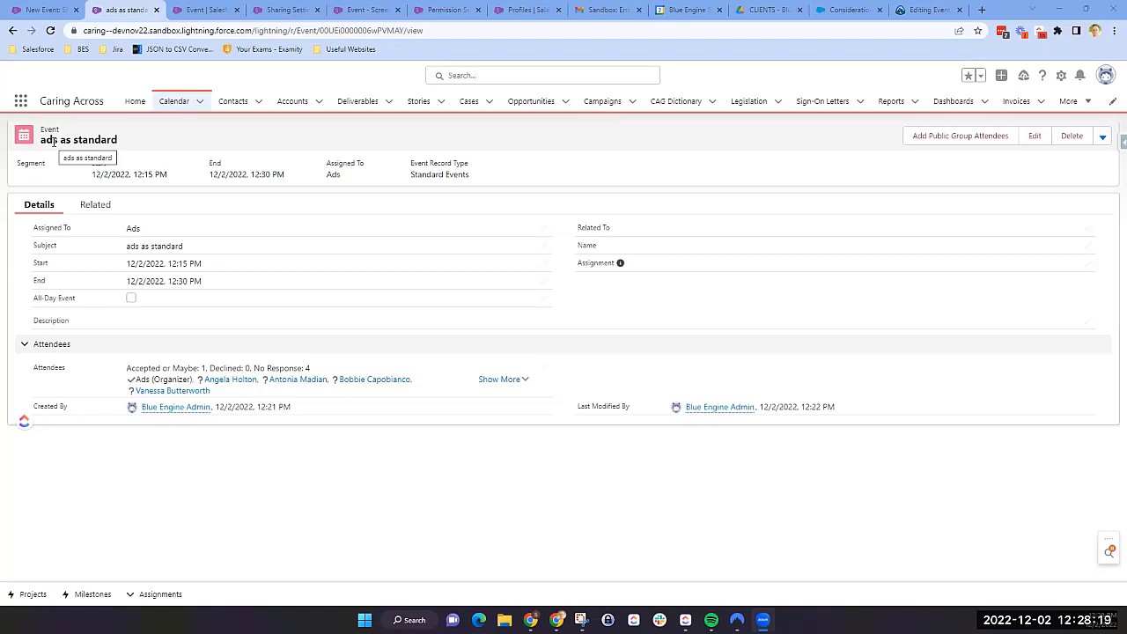
- Remove the last attendee from the "ads as standard" event and save the event
left_click(544, 373)
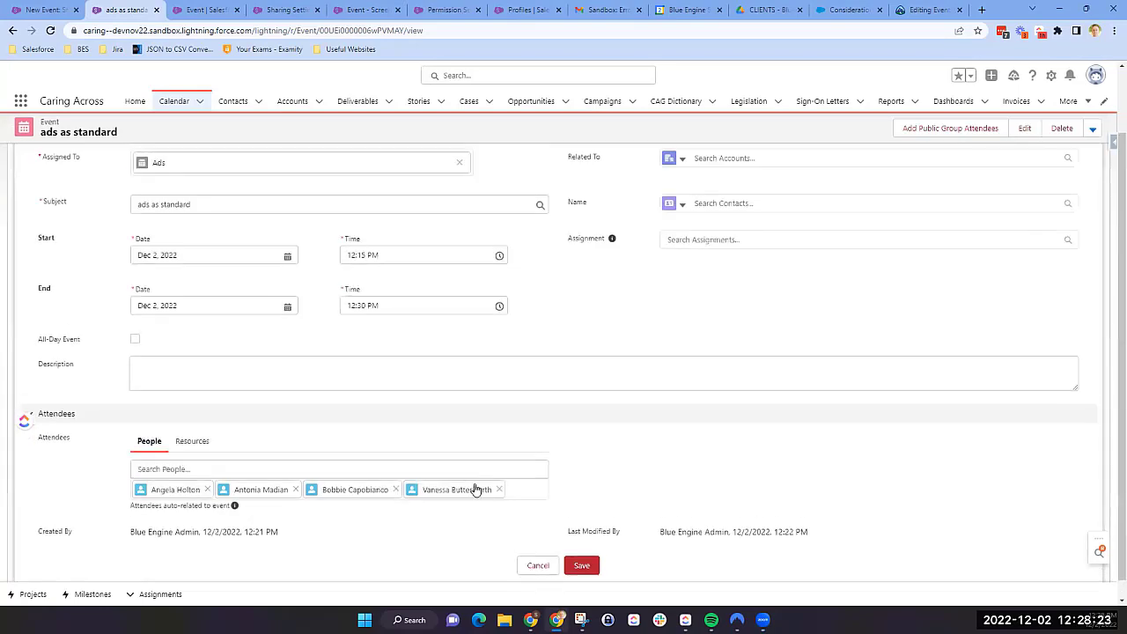
left_click(499, 490)
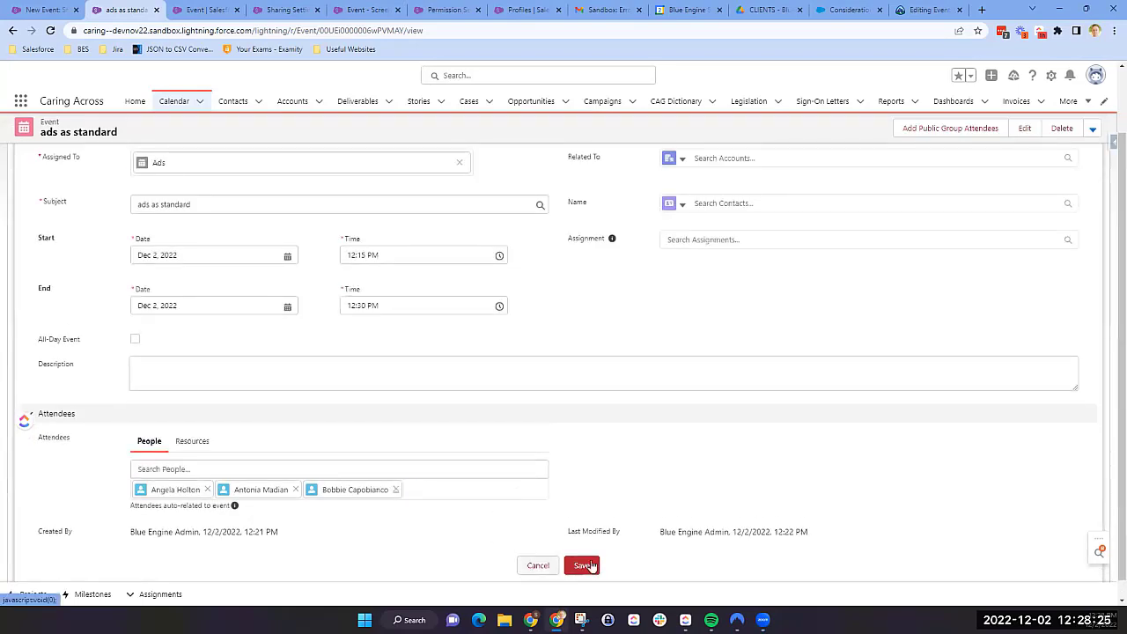
left_click(586, 569)
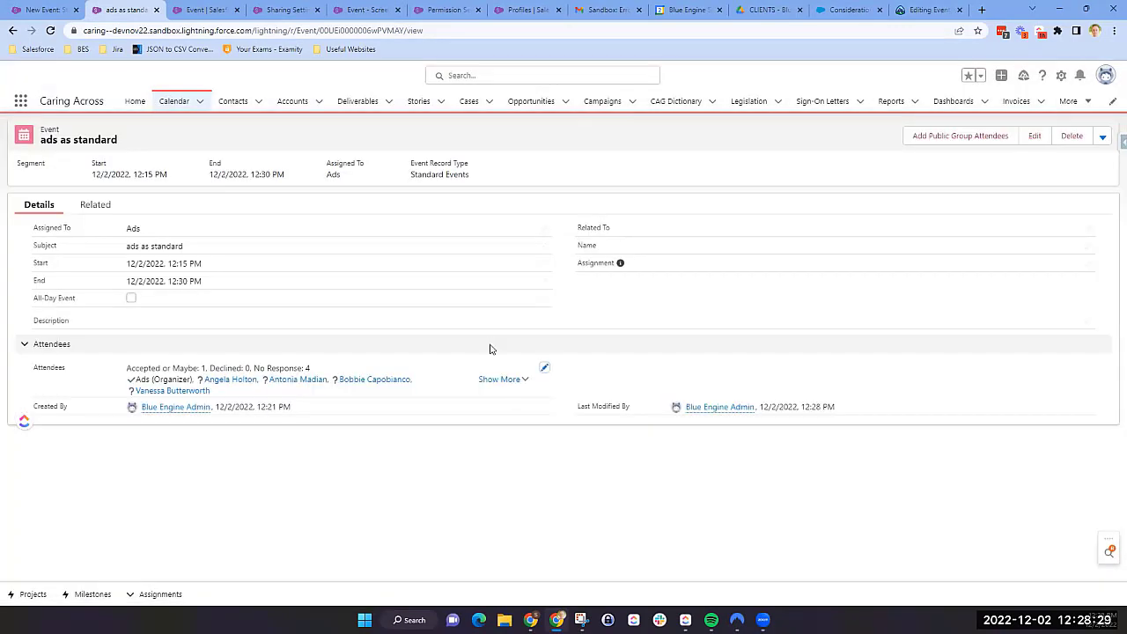
- Find a standard user in Salesforce Inspector's user search and log in to the org as that user
left_click(1122, 142)
left_click(1021, 191)
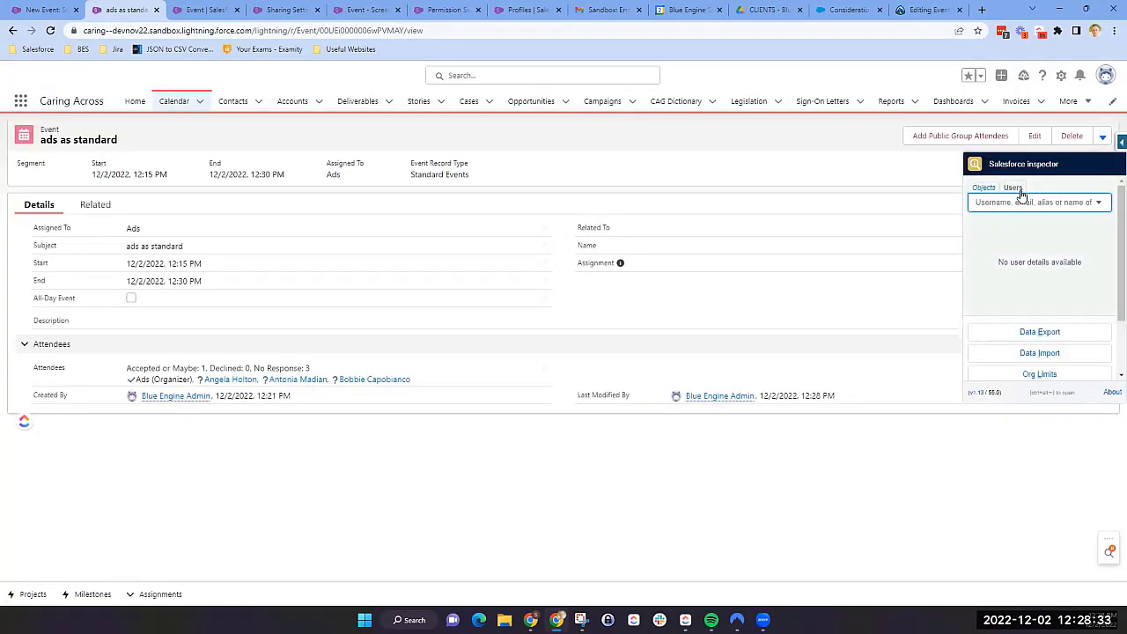
type("nla")
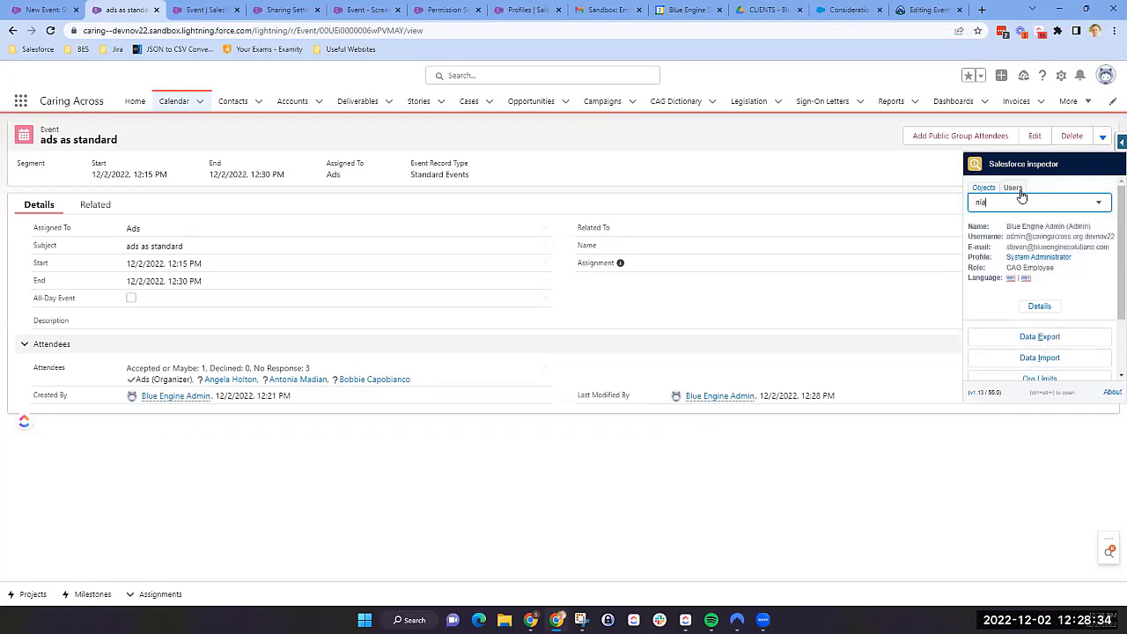
left_click(1018, 246)
left_click(1016, 306)
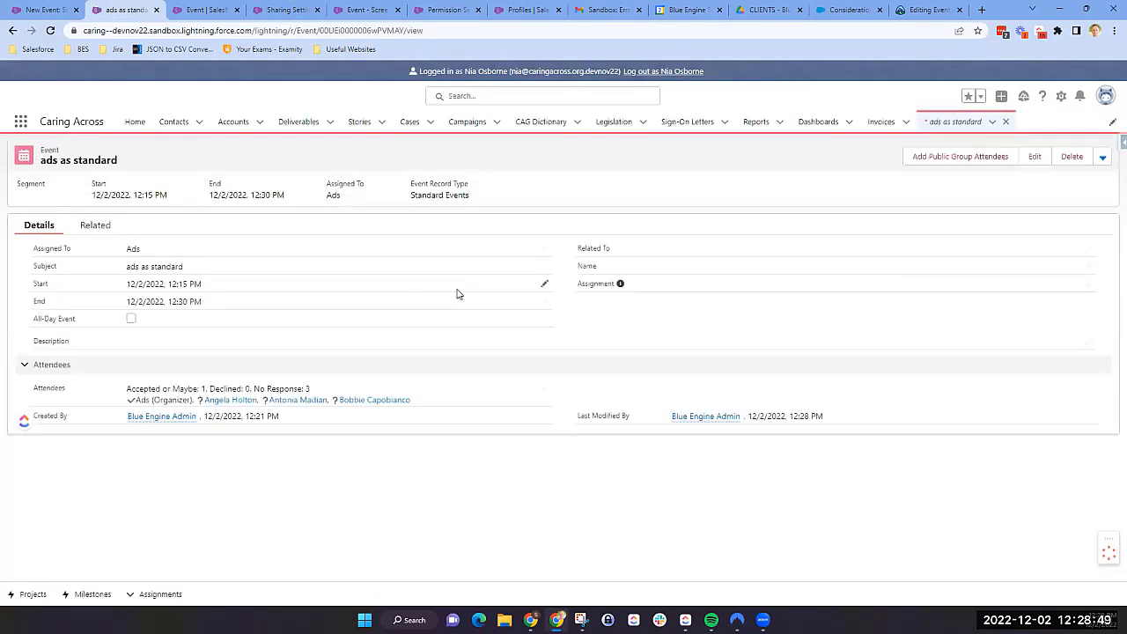
- Try to remove the last attendee and append "change teh title" to the "ads as standard" event's subject
left_click(543, 392)
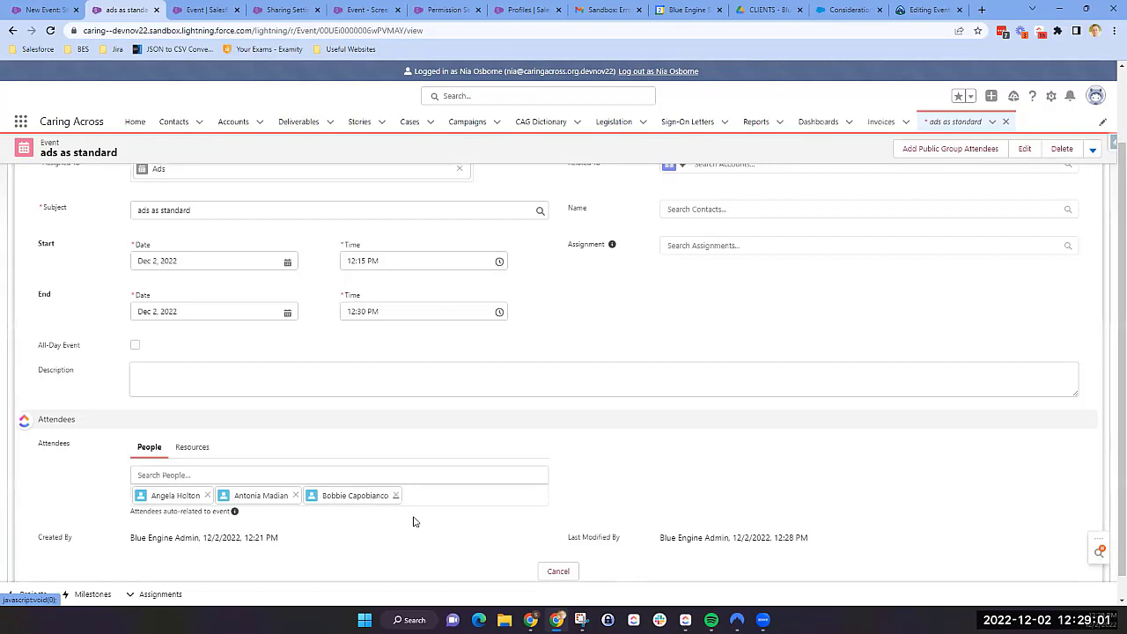
left_click(396, 496)
mouse_move(685, 621)
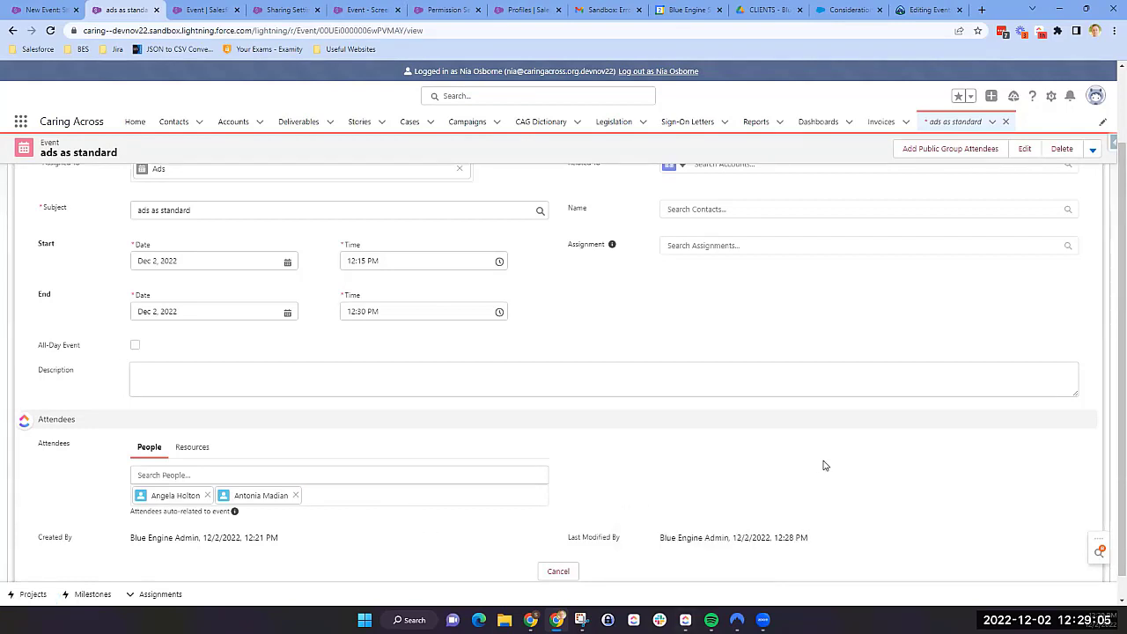
left_click(258, 214)
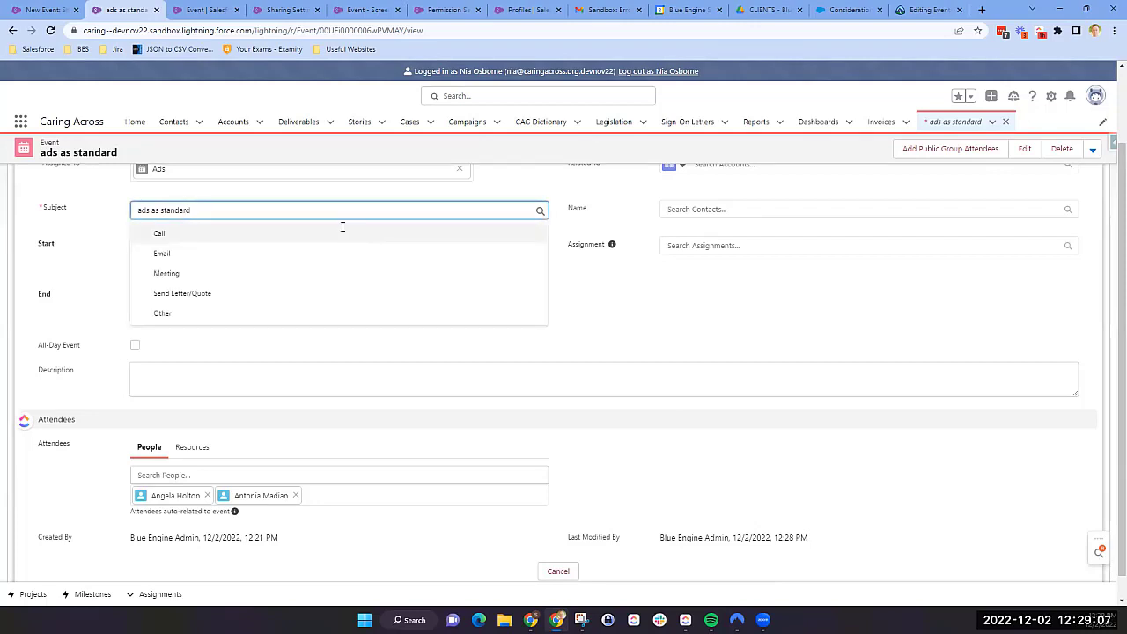
type("change teh title")
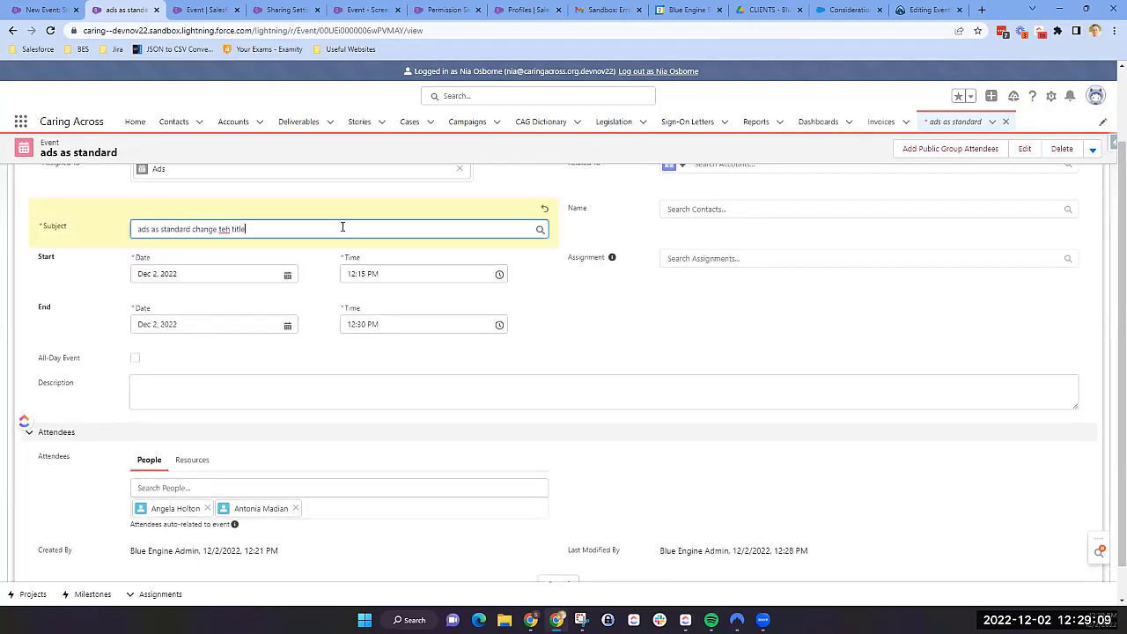
scroll(695, 335, "down", 1)
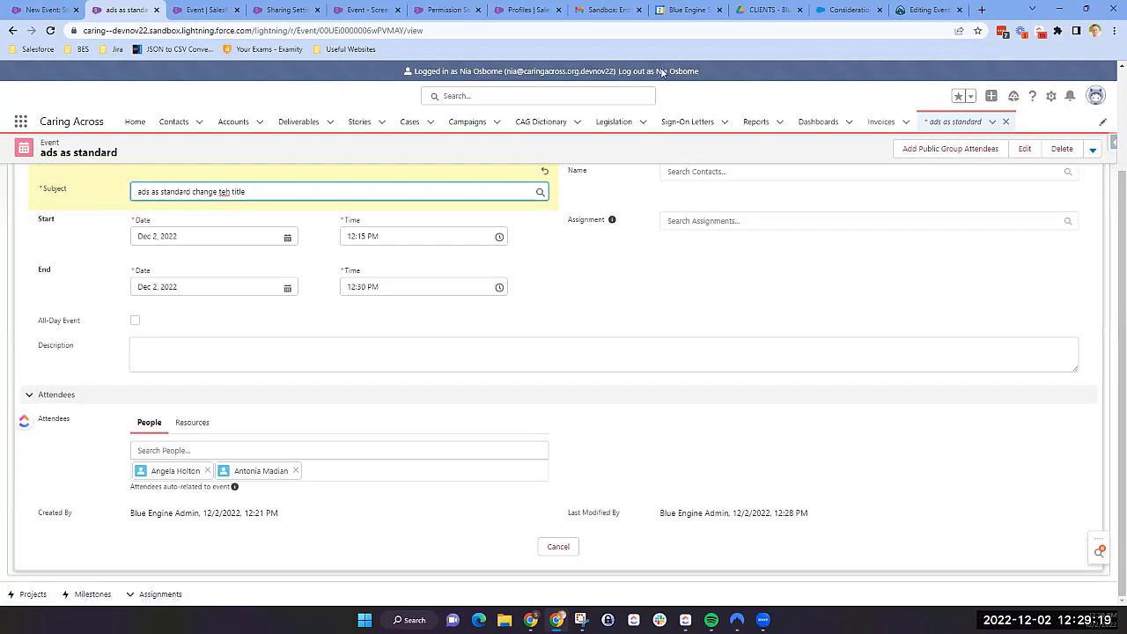
- Log out of the impersonated user's session and discard the unsaved event changes
left_click(627, 72)
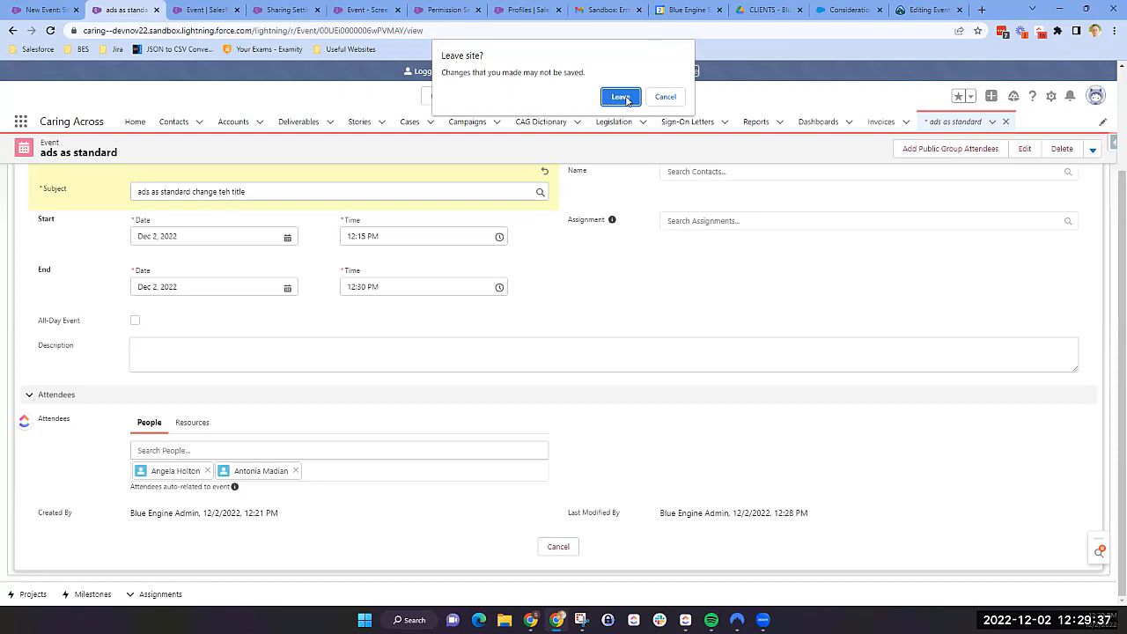
left_click(621, 97)
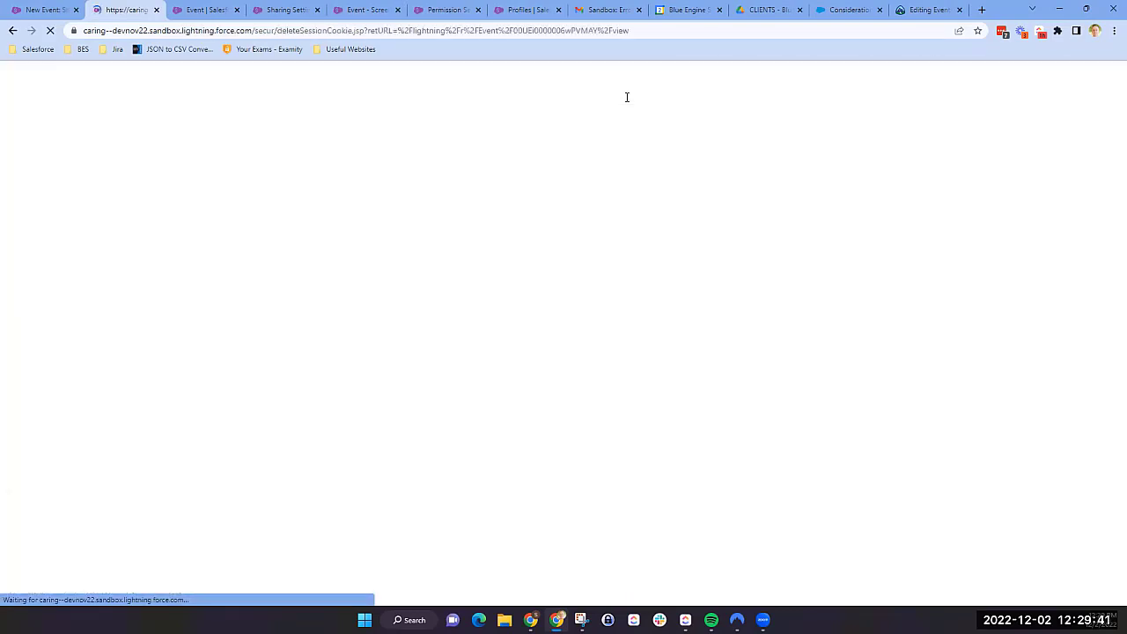
- Examine the STANDARD CAG - USE THIS ONE profile's read and edit access to the Event Attendees field
left_click(519, 10)
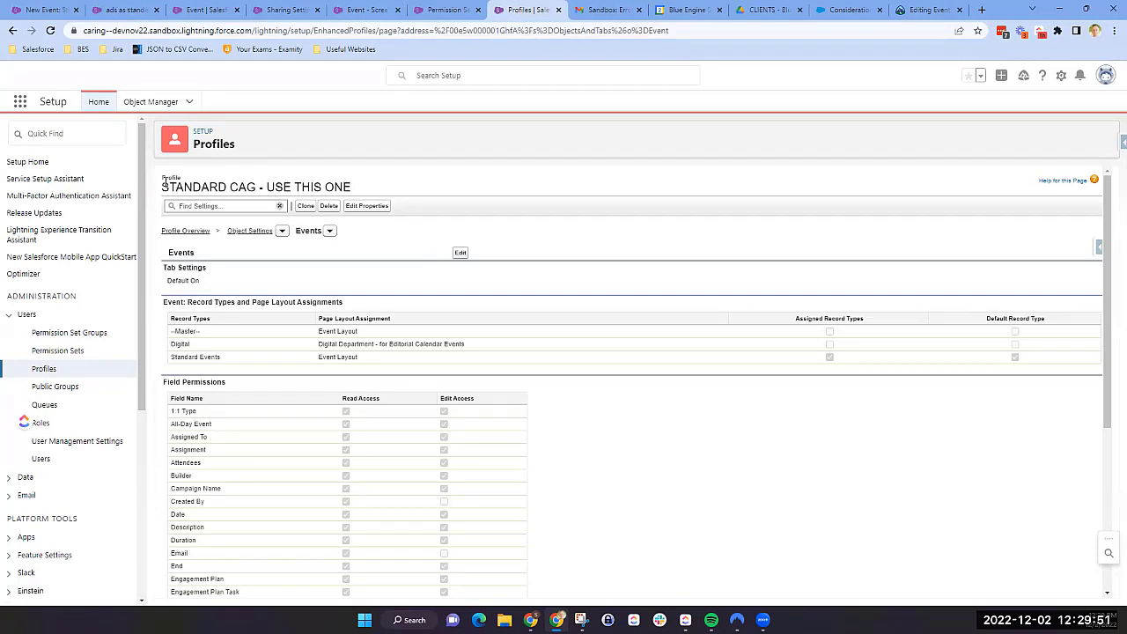
left_click_drag(163, 185, 345, 187)
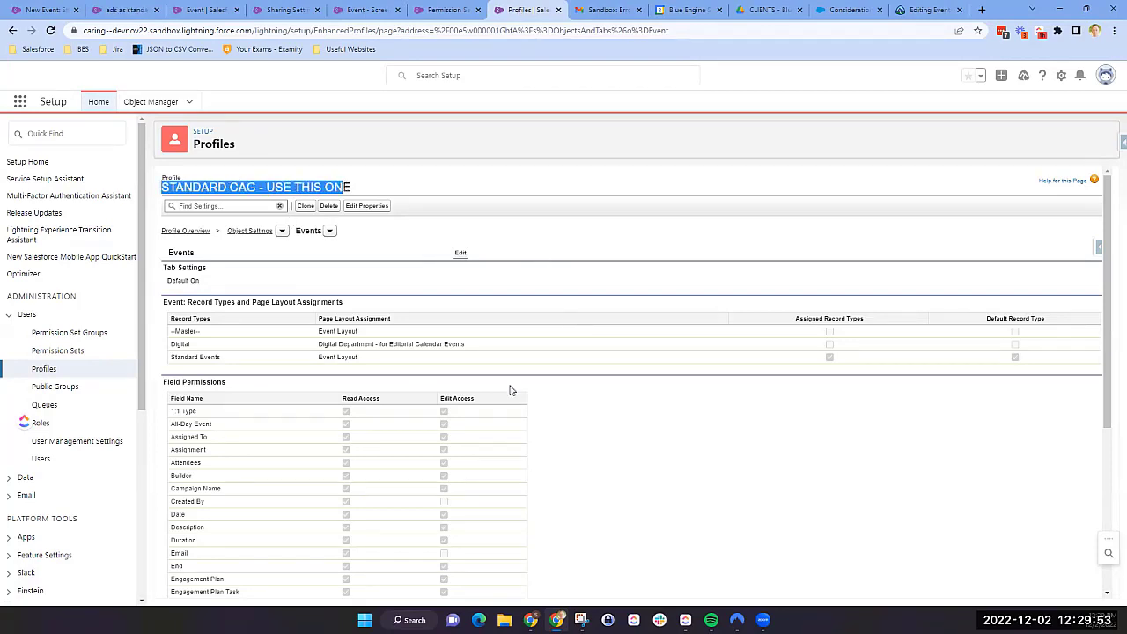
scroll(227, 284, "down", 3)
left_click_drag(177, 267, 452, 269)
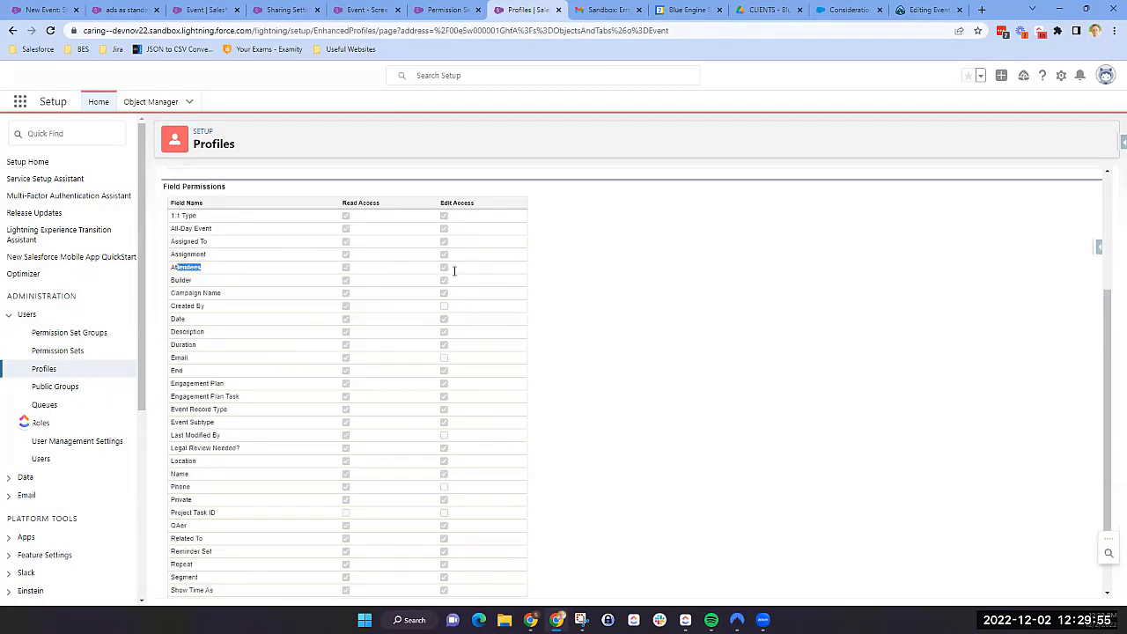
- Return to the "ads as standard" event and open the Event object's setup from it in a new browser tab
left_click(204, 10)
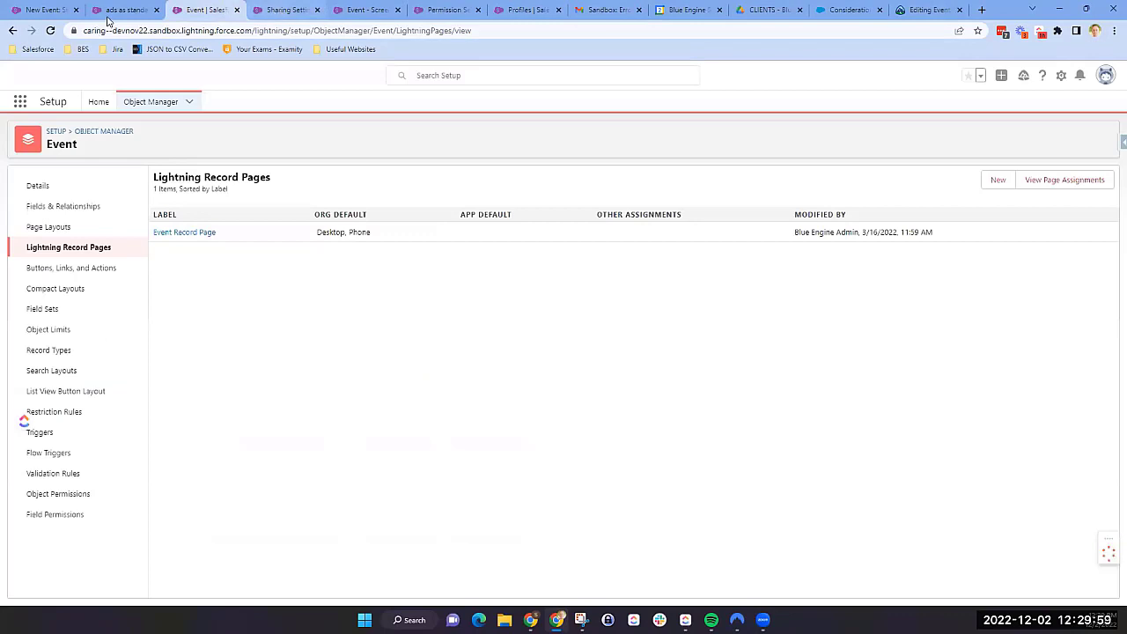
left_click(113, 9)
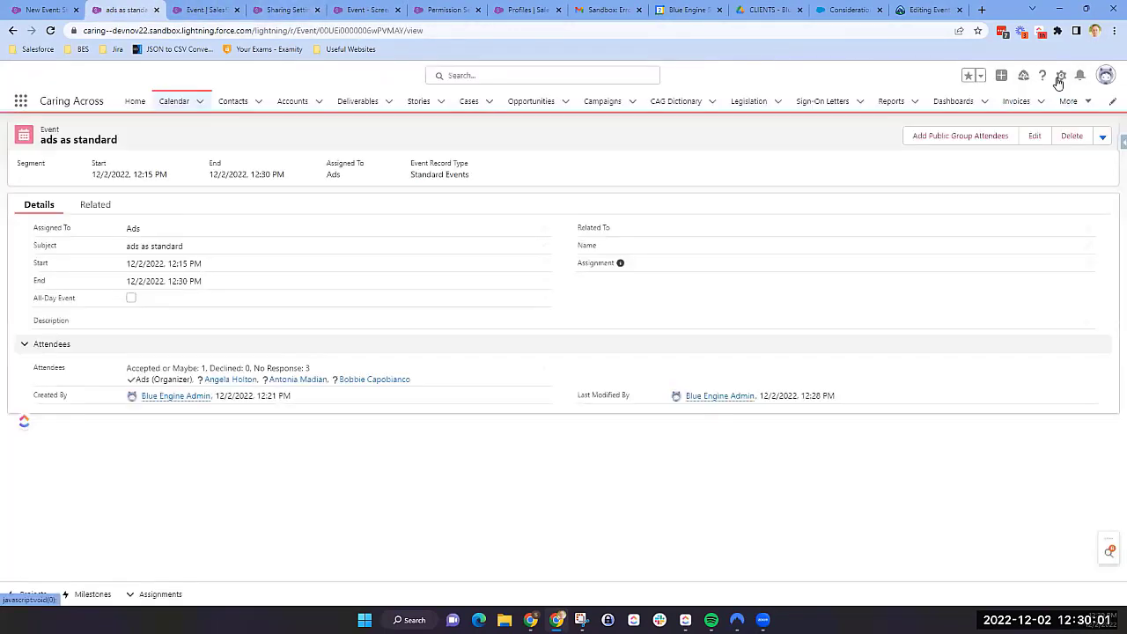
left_click(1060, 75)
left_click(1004, 255)
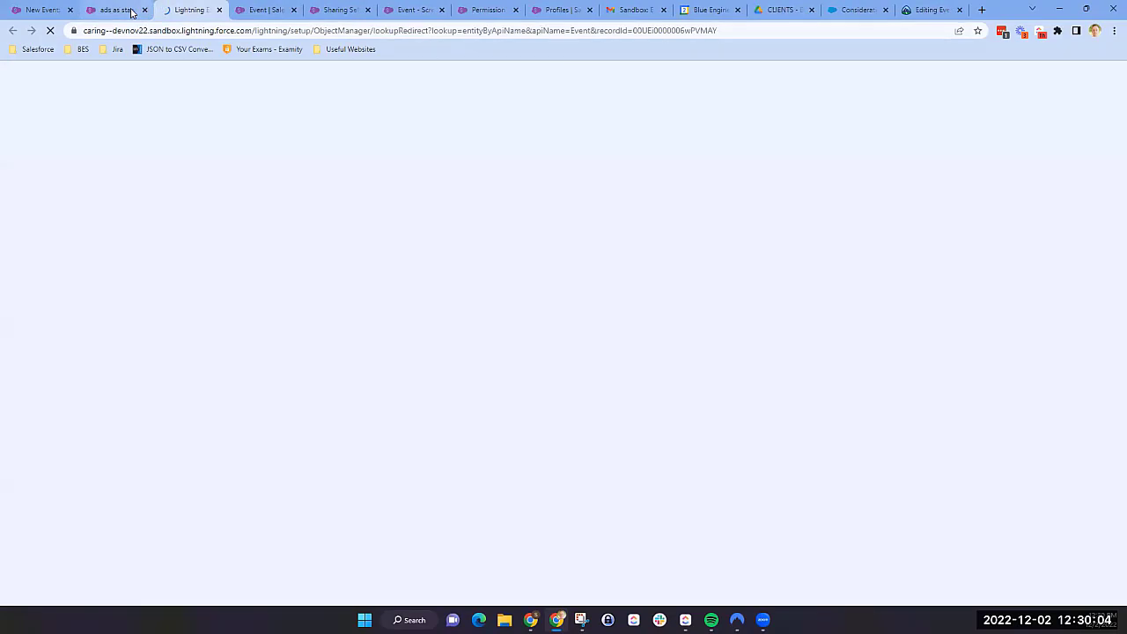
left_click(132, 10)
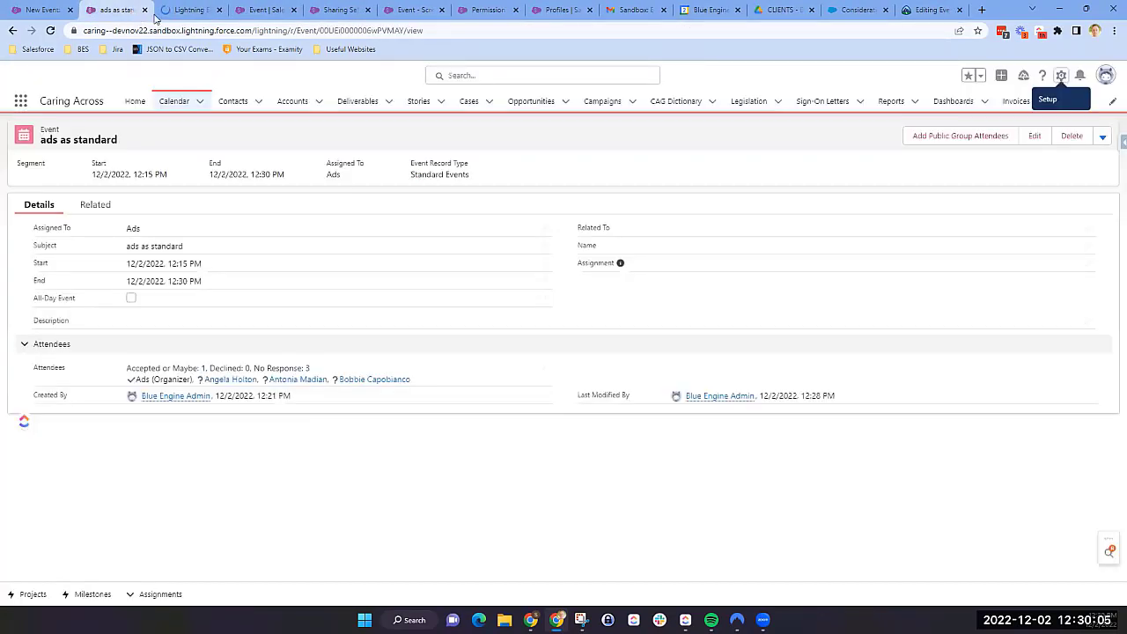
left_click(199, 12)
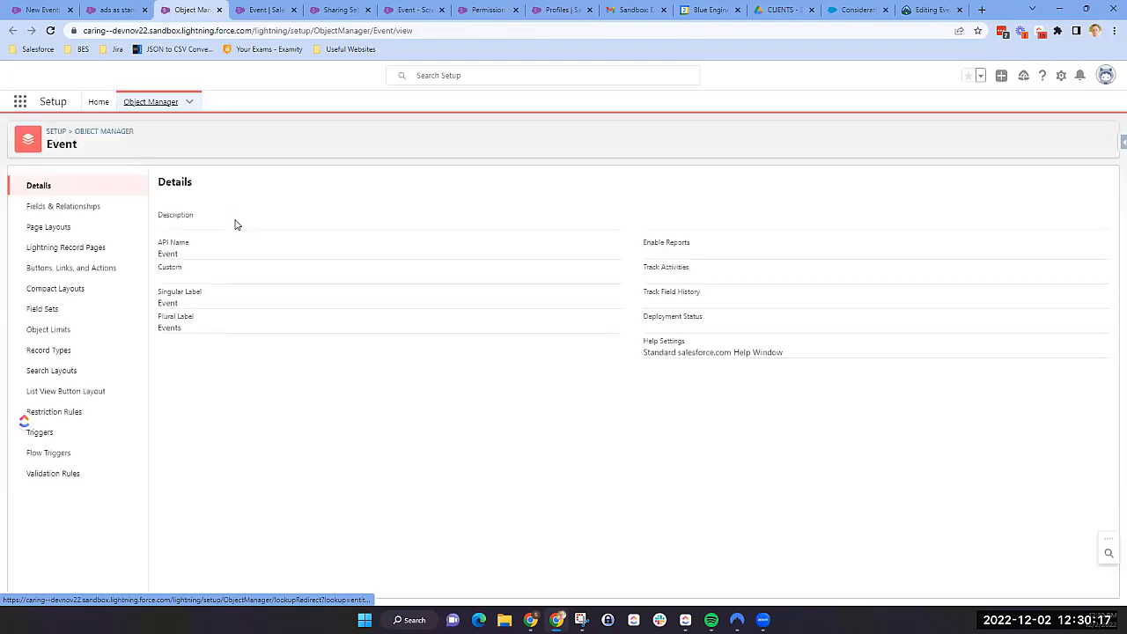
- Look through the Event object's page layouts, then examine its buttons, links and actions
left_click(62, 228)
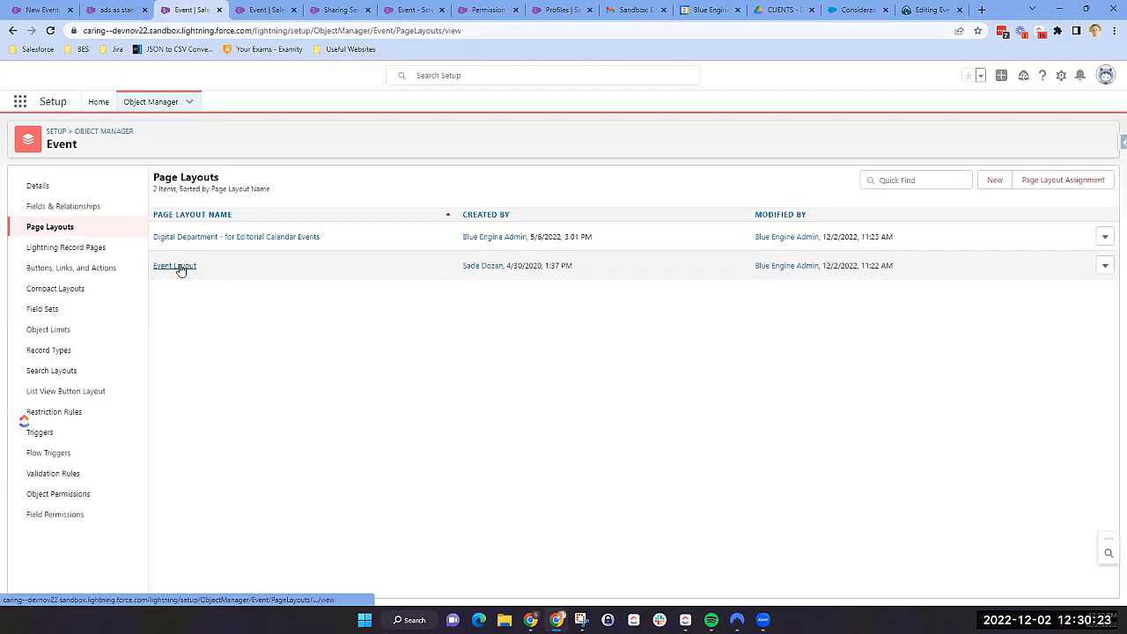
left_click(179, 268)
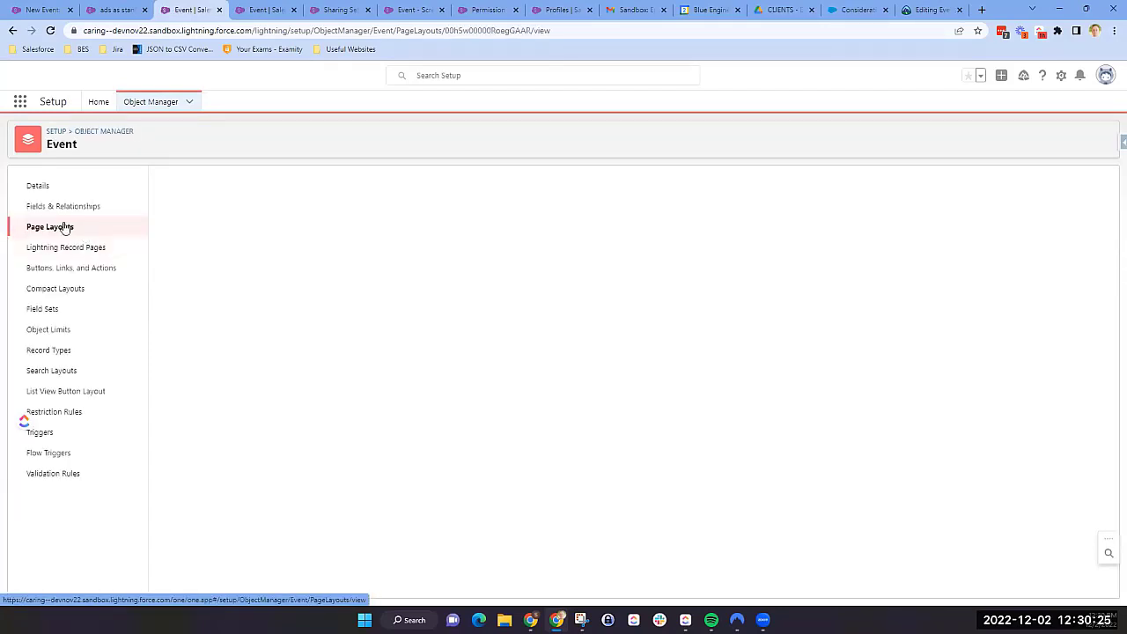
left_click(58, 227)
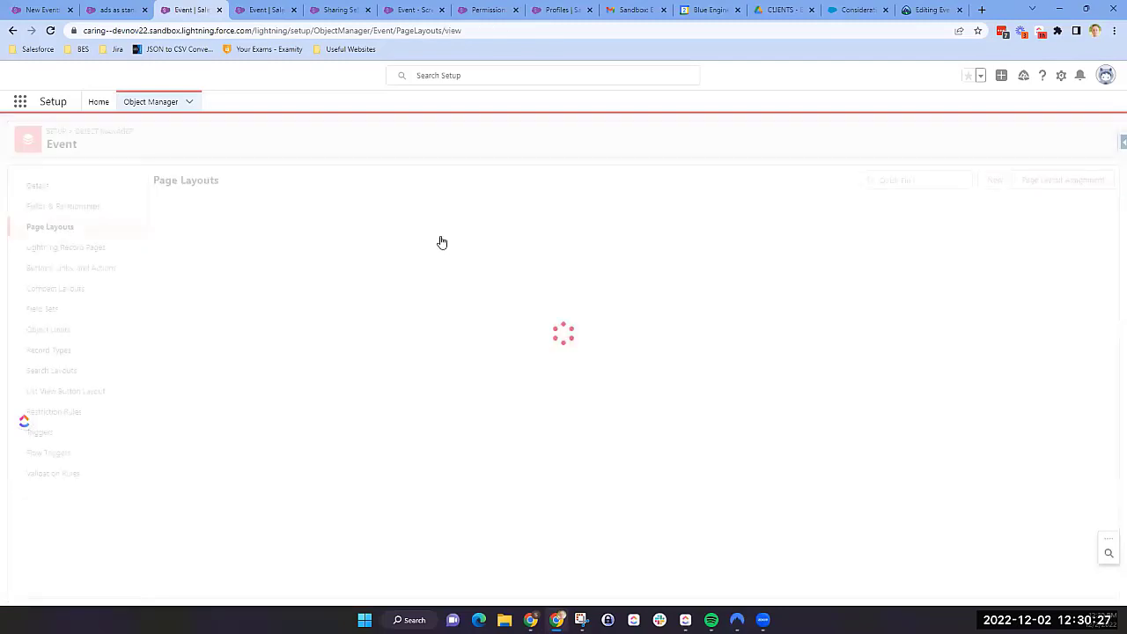
left_click(97, 268)
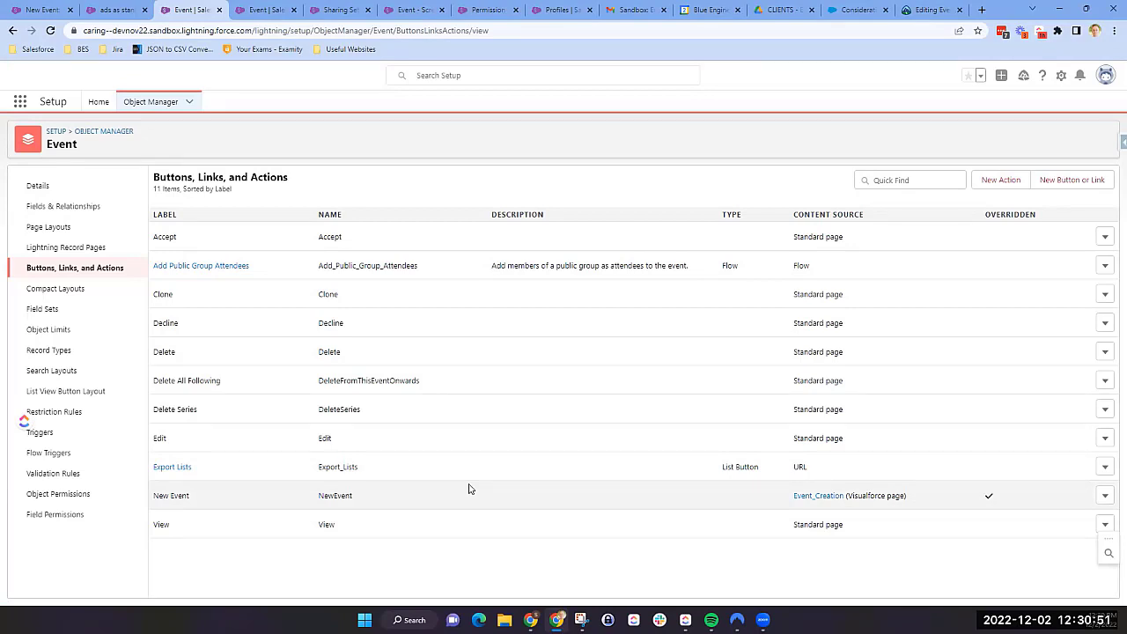
- Start a new event from the calendar with the Standard Events record type and assign it to the Blog calendar
left_click(50, 7)
left_click(179, 102)
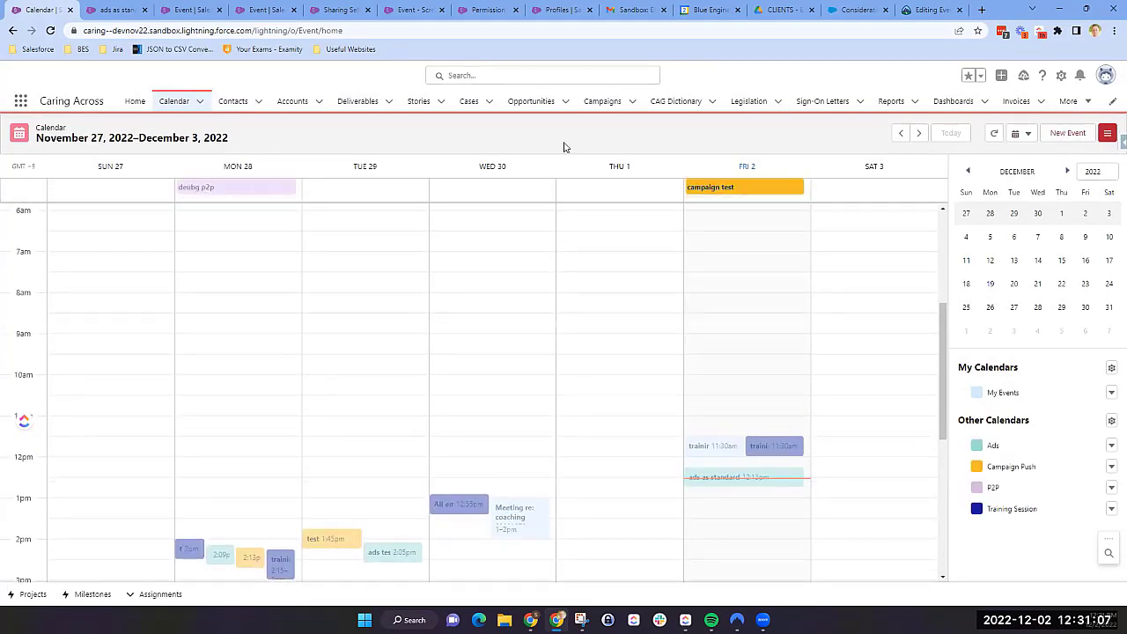
left_click(1071, 135)
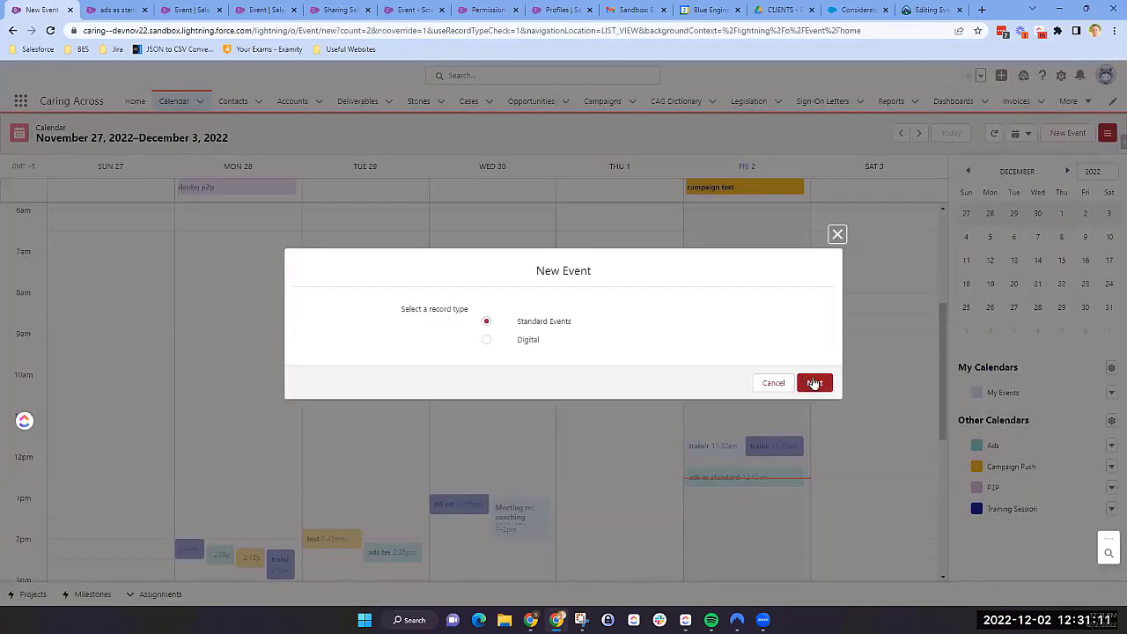
left_click(814, 384)
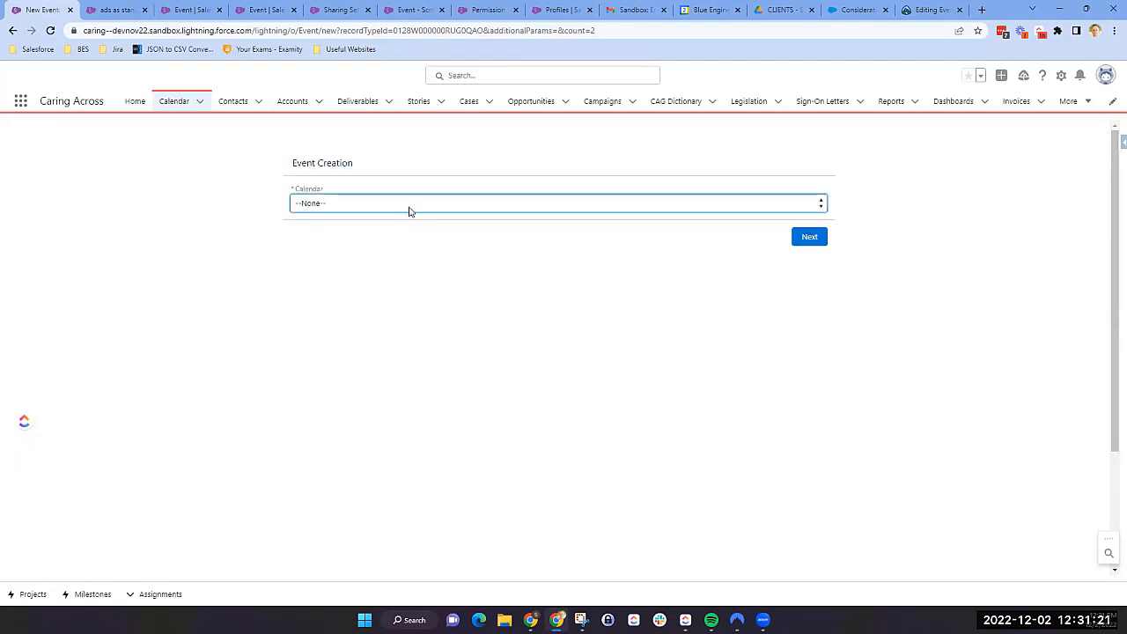
left_click(409, 212)
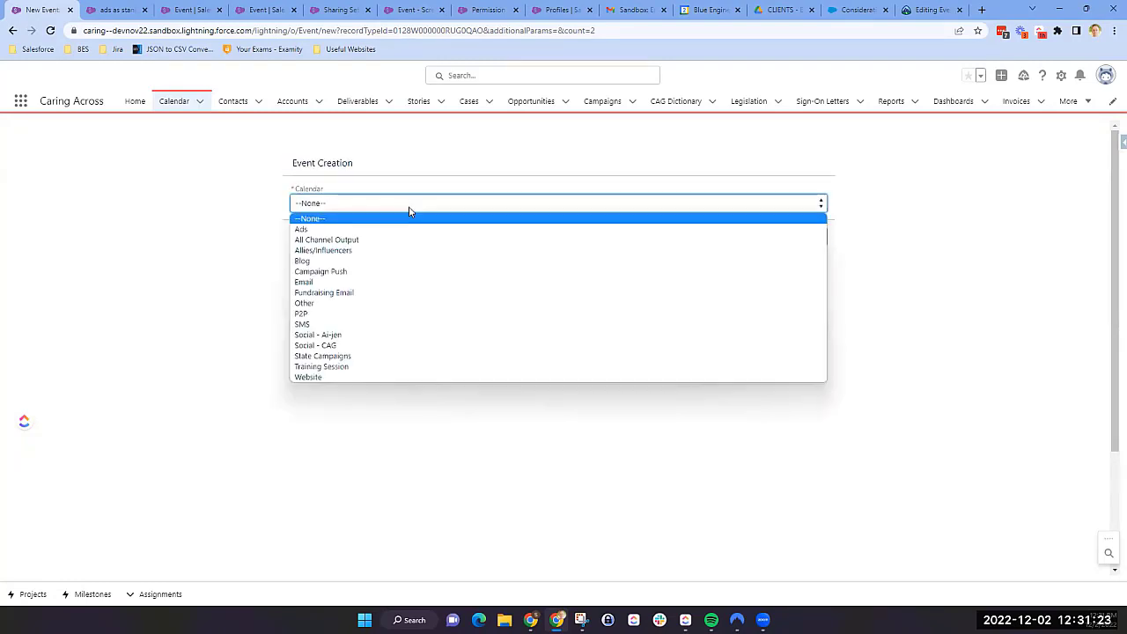
left_click(381, 267)
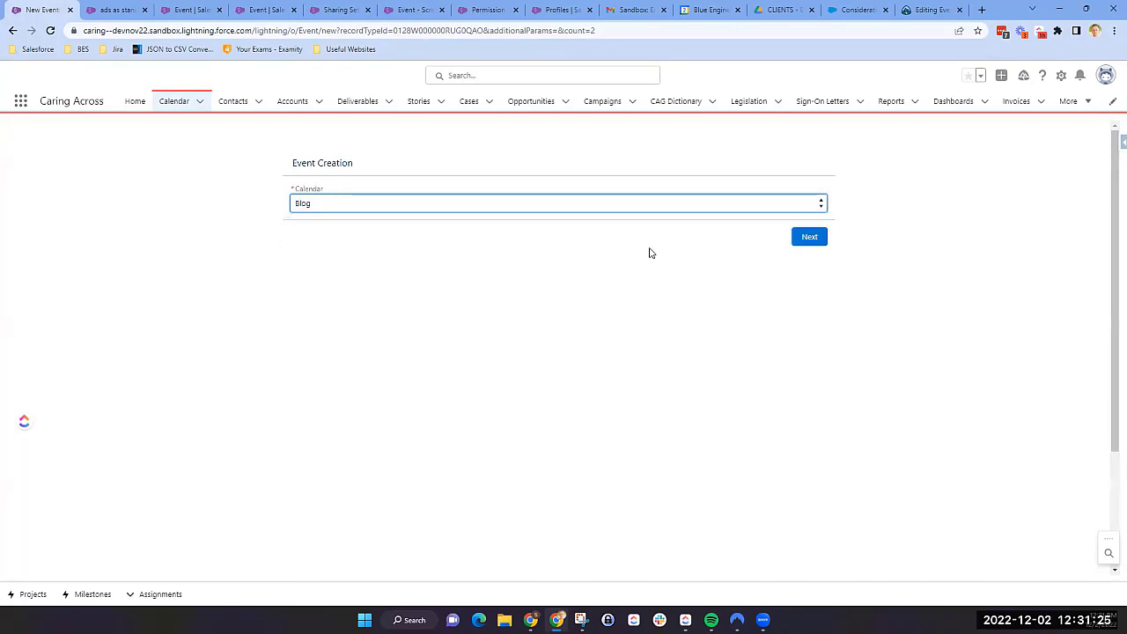
left_click(187, 10)
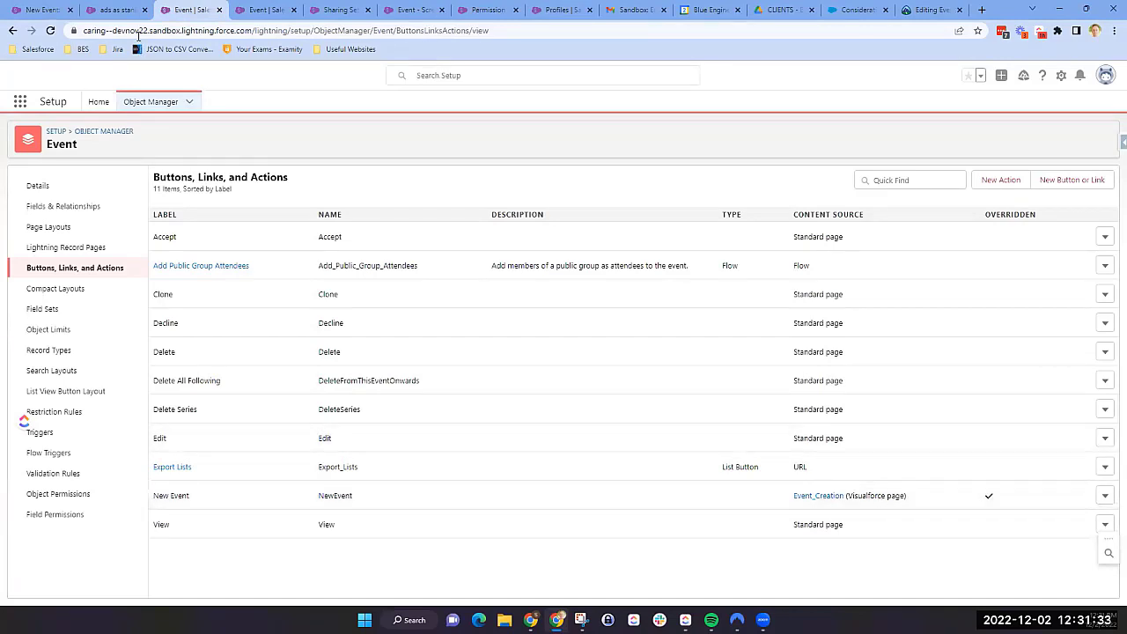
left_click(44, 10)
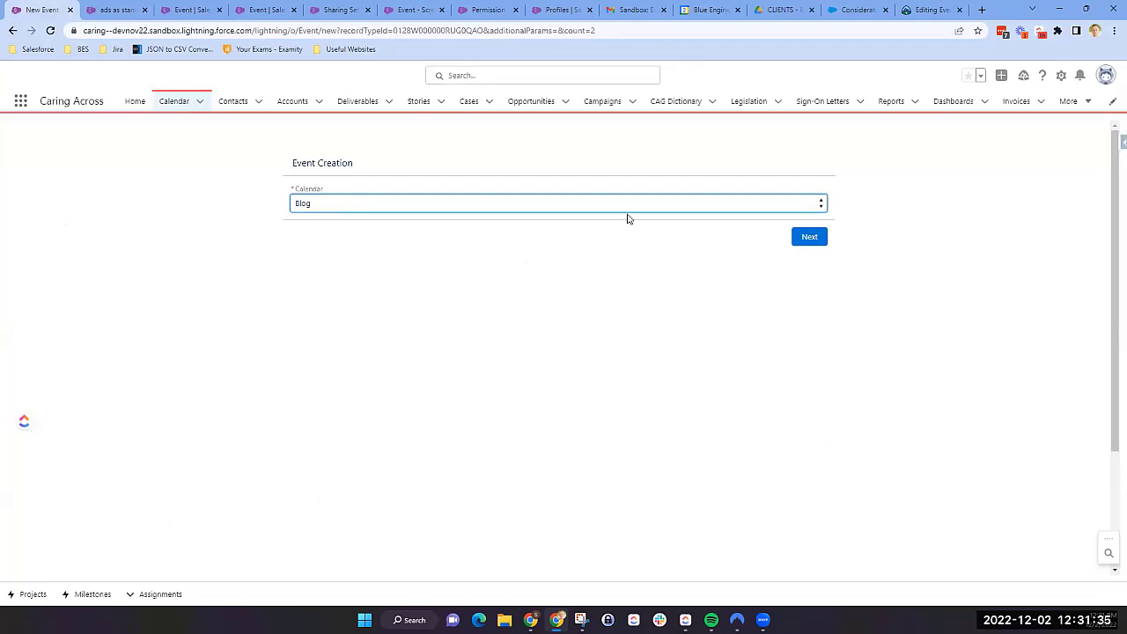
left_click(814, 236)
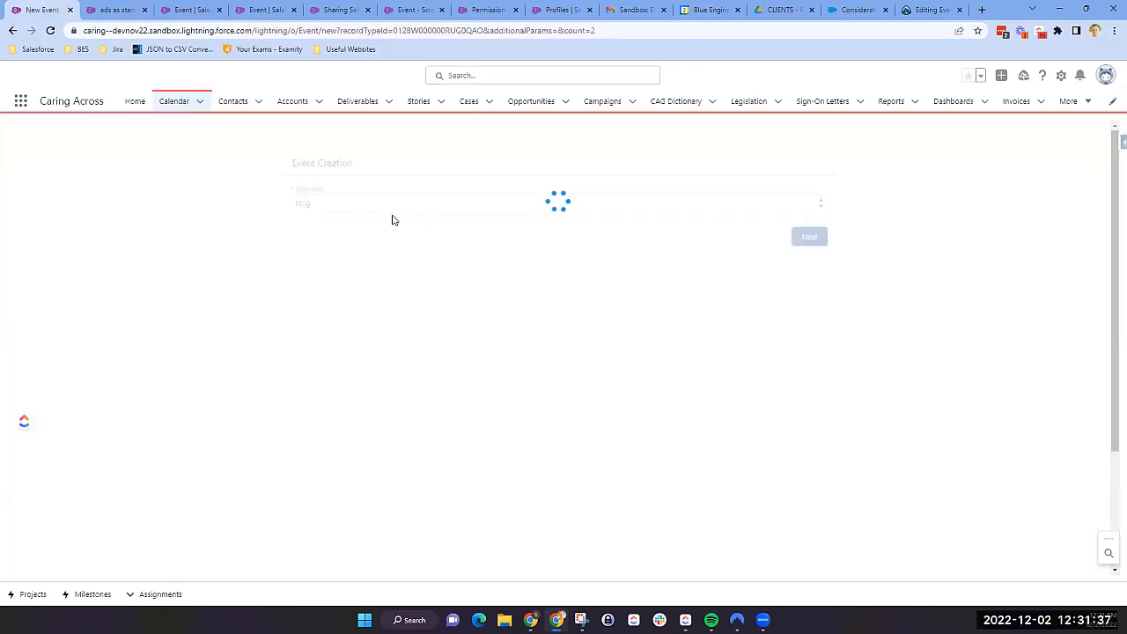
- Create the event with the subject "bill" and a start of Dec 2, 2022, 12:31 PM
left_click(340, 204)
type("bill")
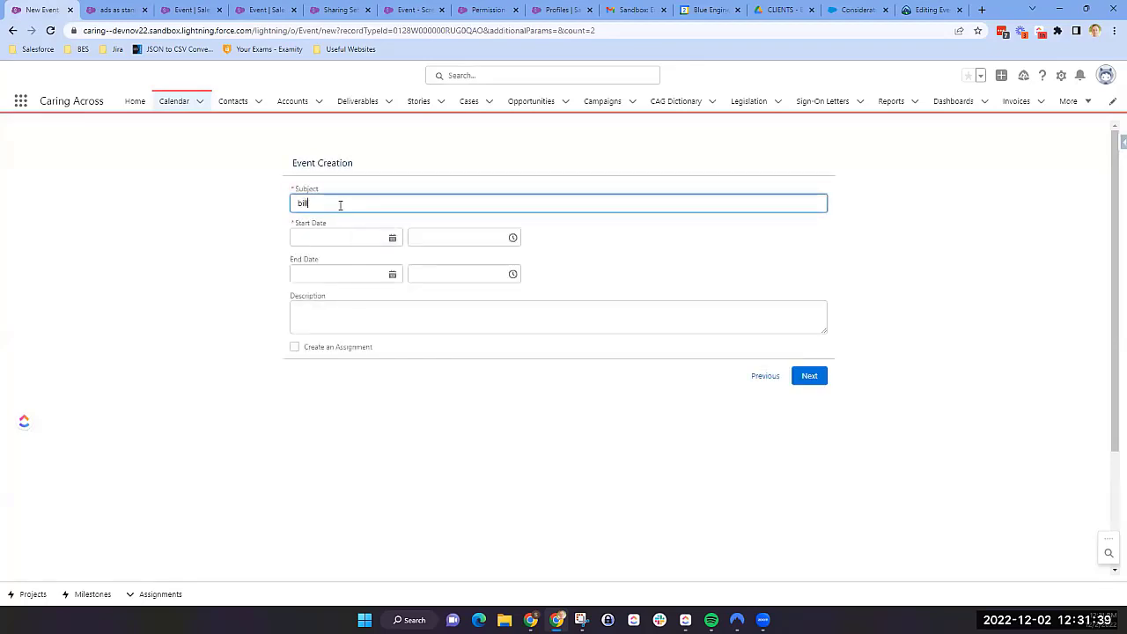
left_click(344, 238)
left_click(423, 326)
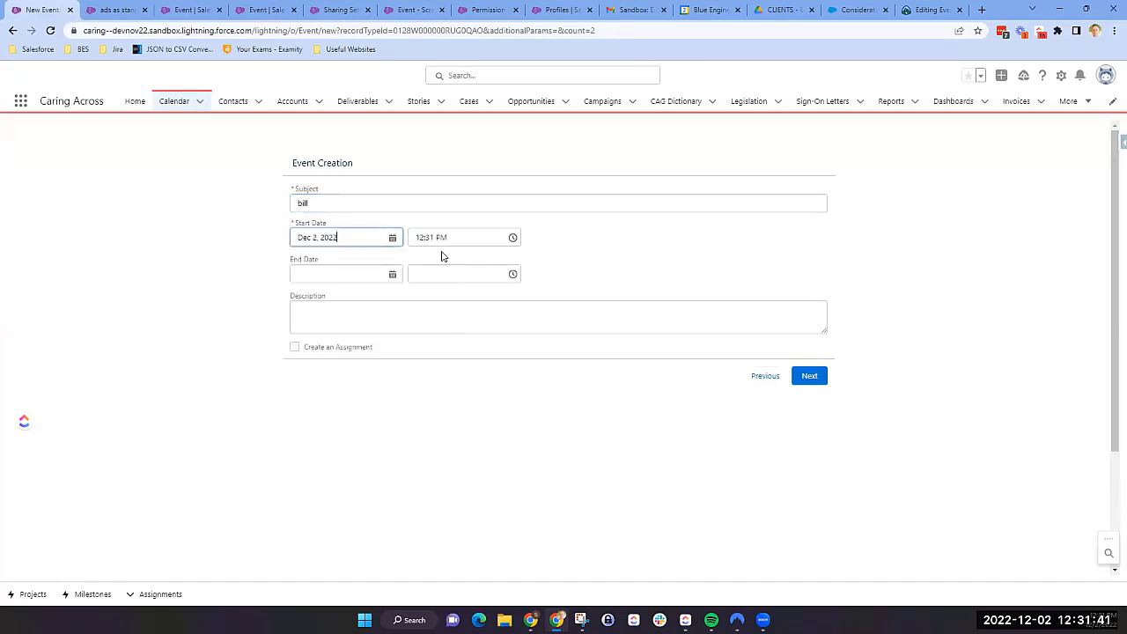
left_click(815, 377)
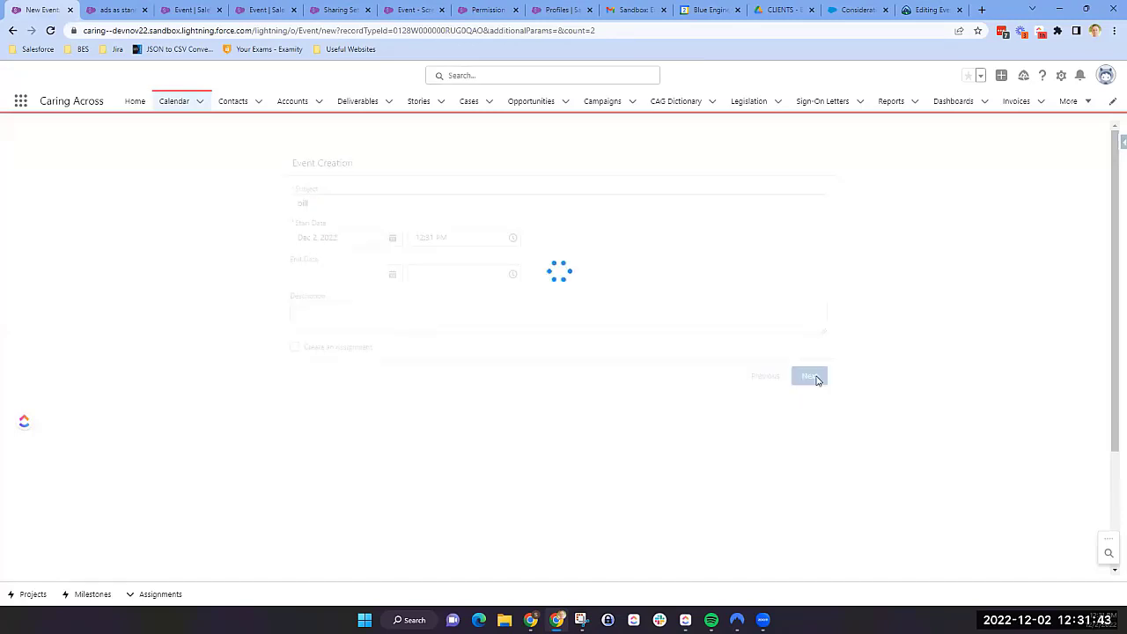
- Add the Digital group as attendees of the new event
left_click(795, 256)
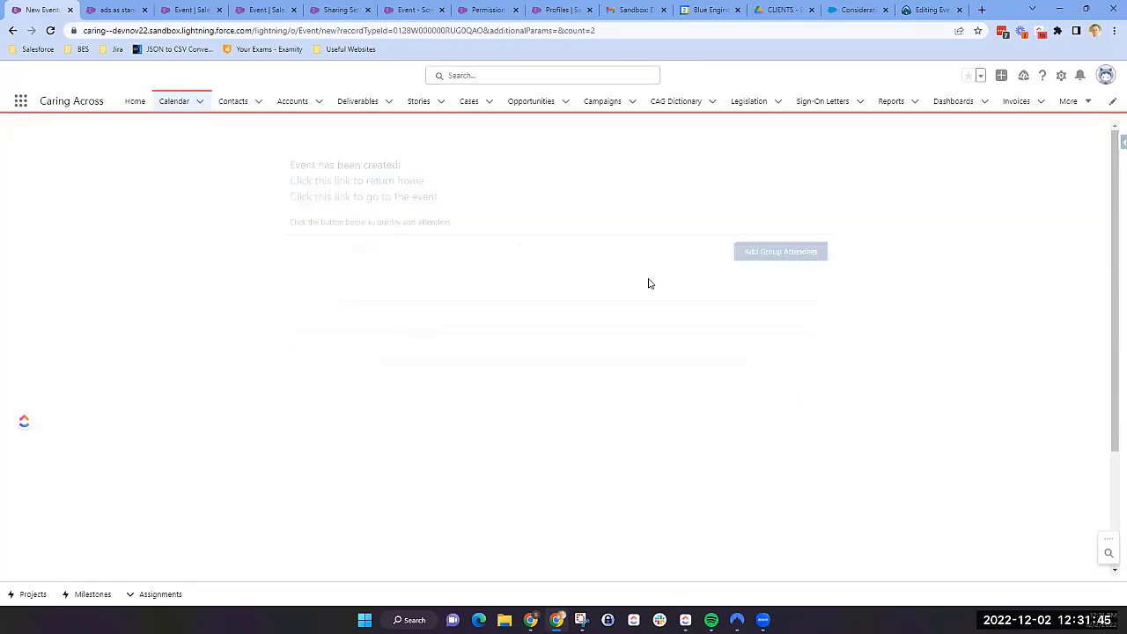
left_click(378, 212)
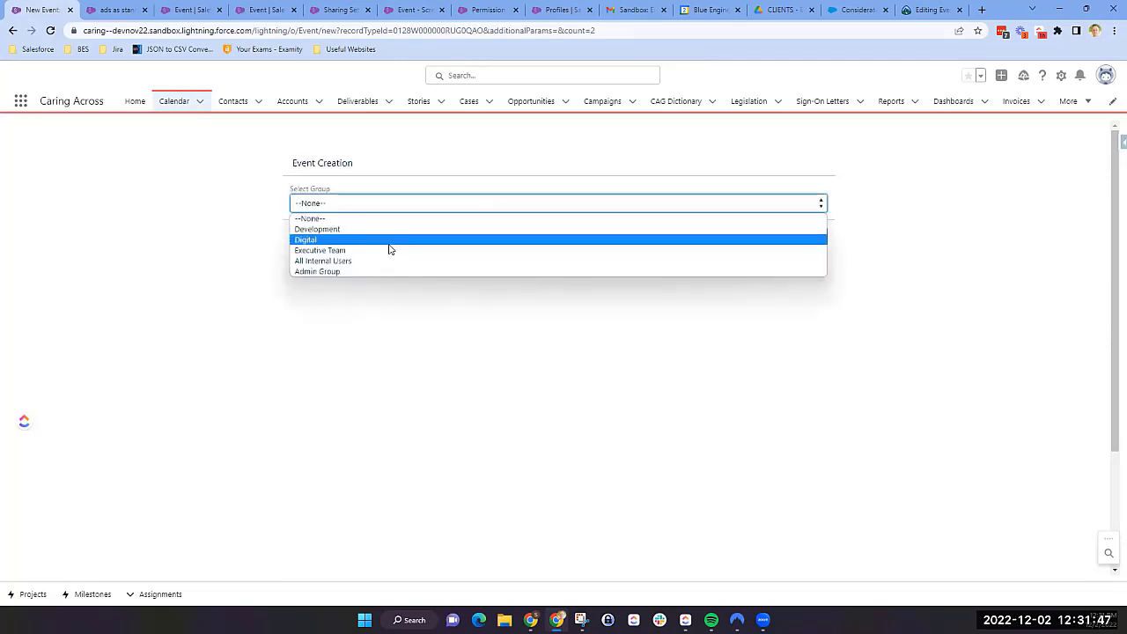
left_click(391, 240)
left_click(809, 237)
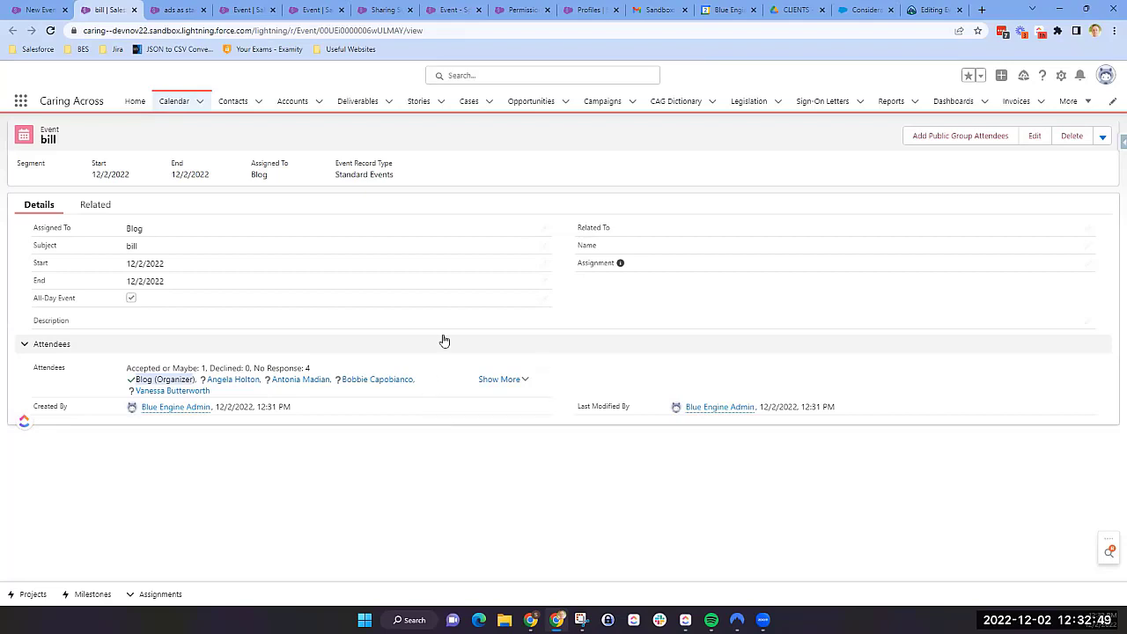
- Review the "bill" event's assignment and attendees in its edit form, and close the form without saving
left_click(1038, 138)
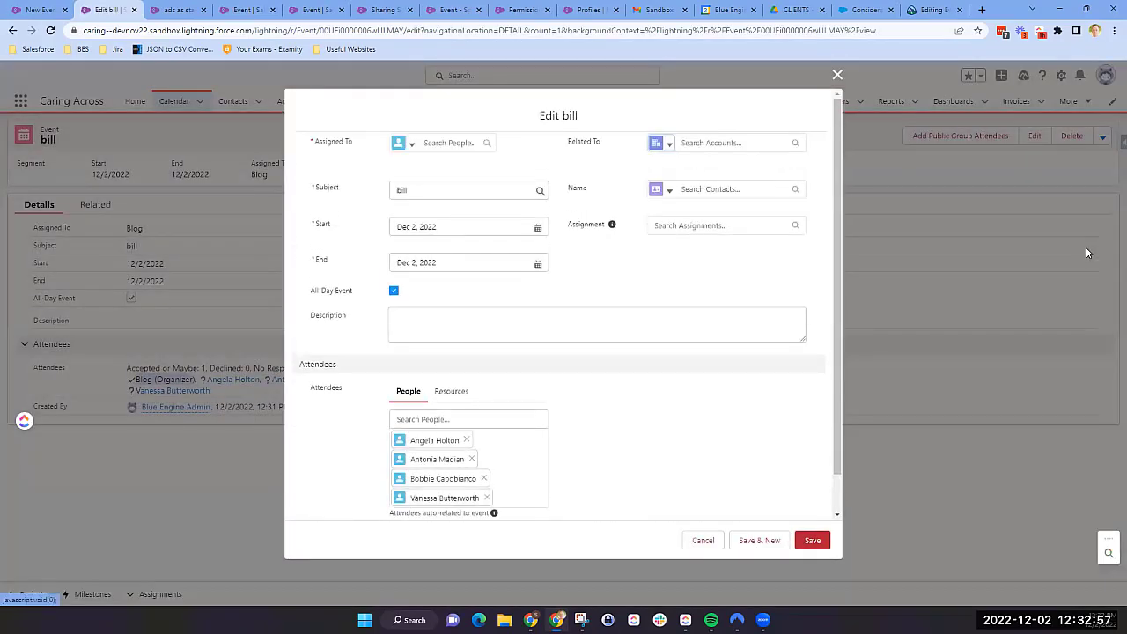
scroll(819, 390, "down", 2)
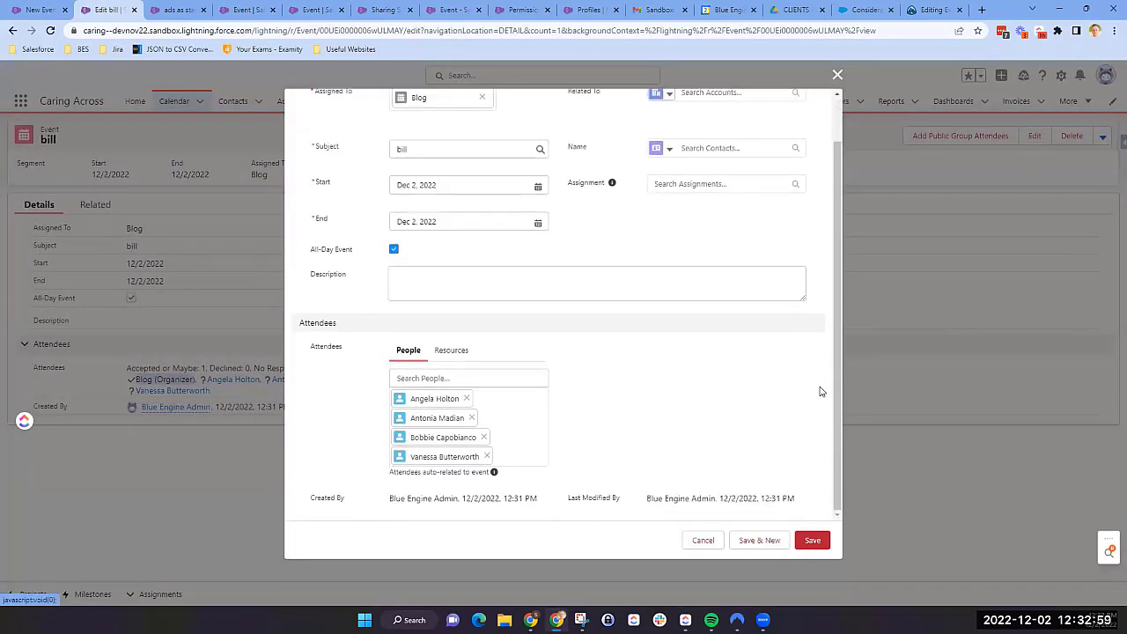
scroll(819, 390, "up", 2)
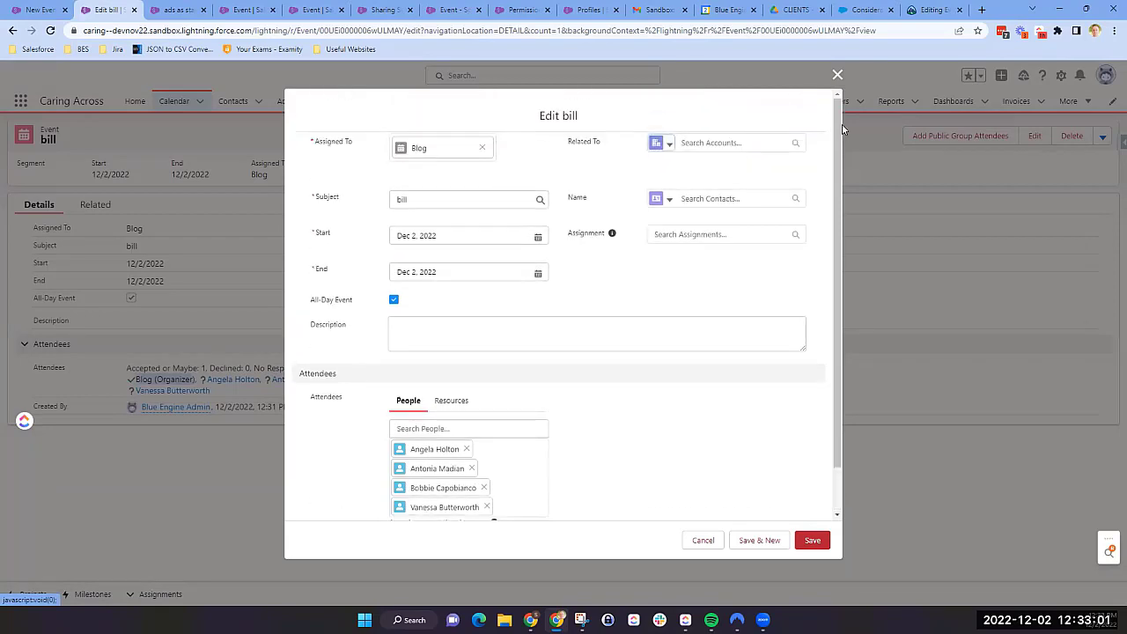
left_click(837, 74)
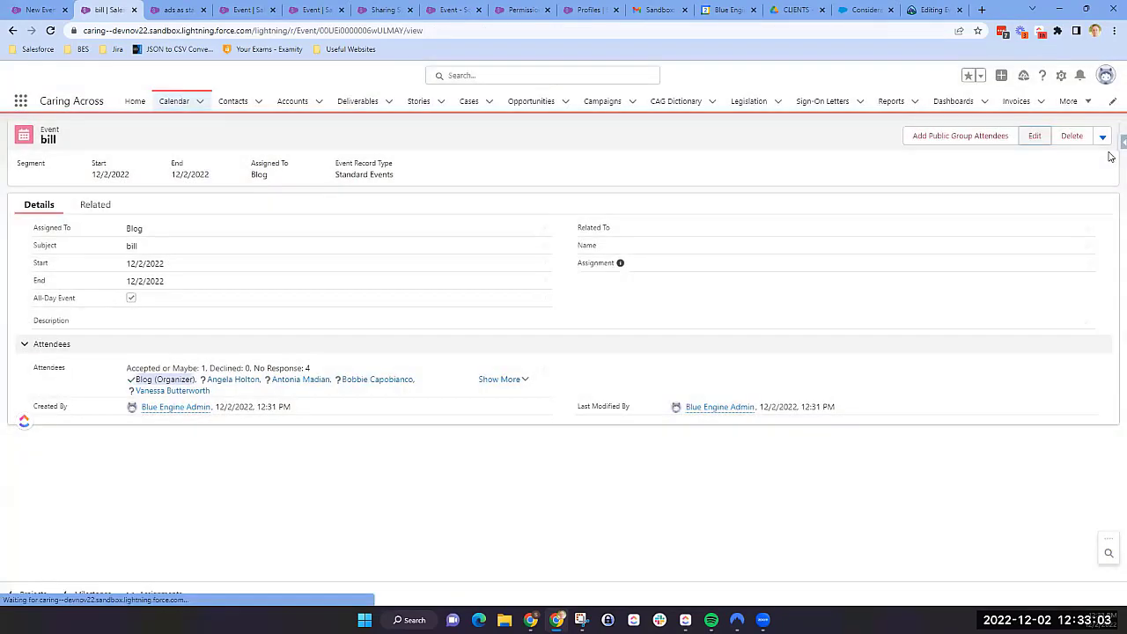
- Find a STANDARD CAG - USE THIS ONE user in Salesforce Inspector, log in as them and try to edit the "bill" event
left_click(1122, 141)
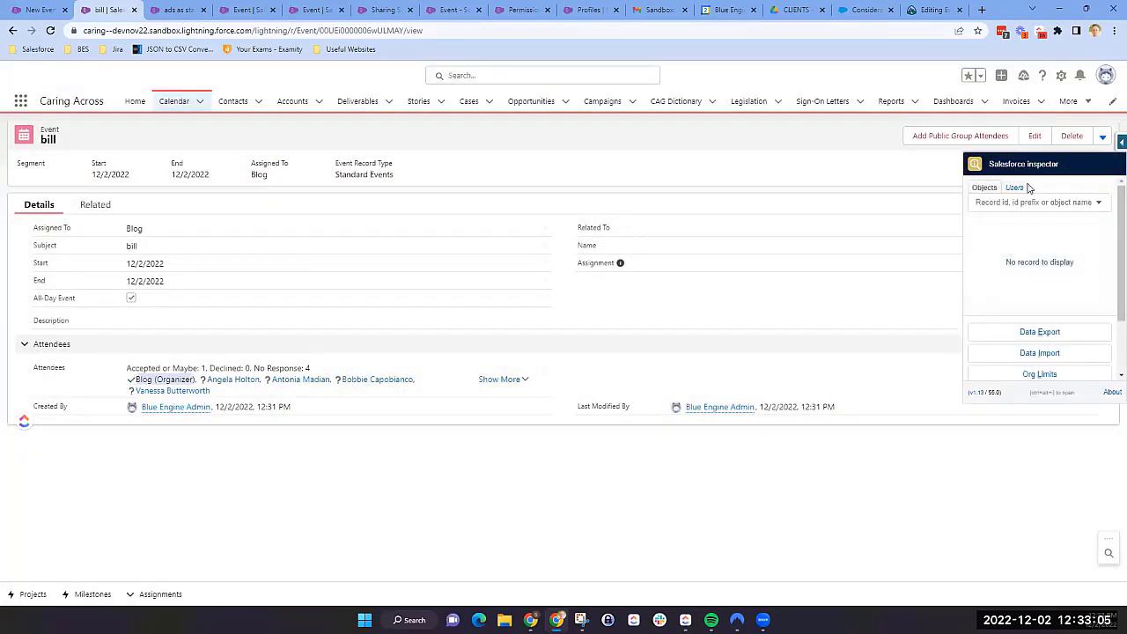
left_click(1024, 188)
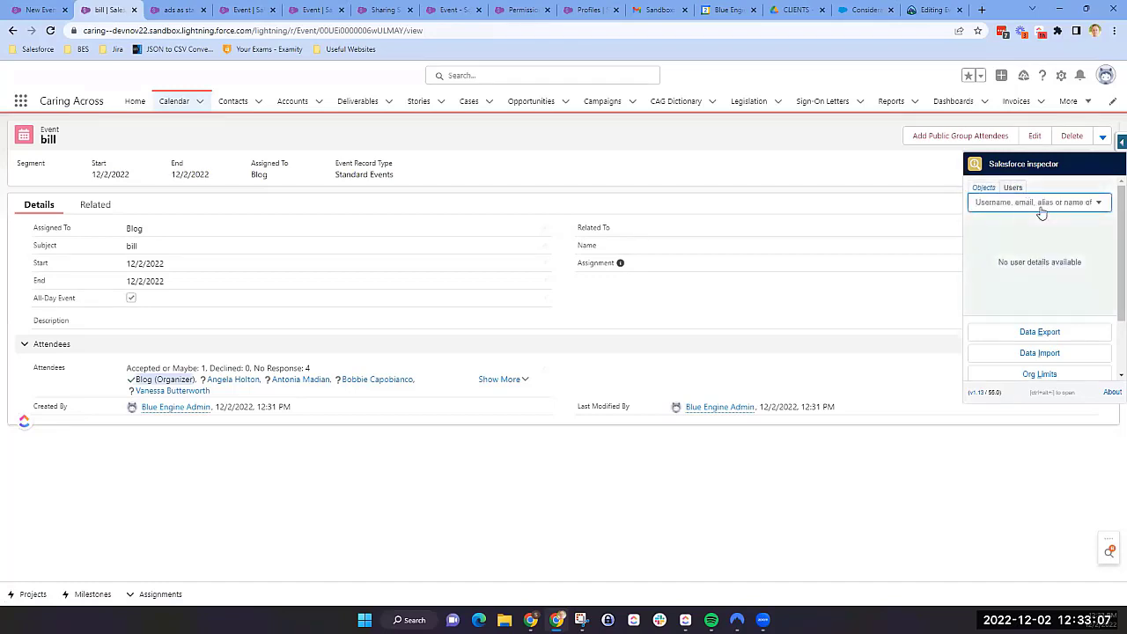
type("nia")
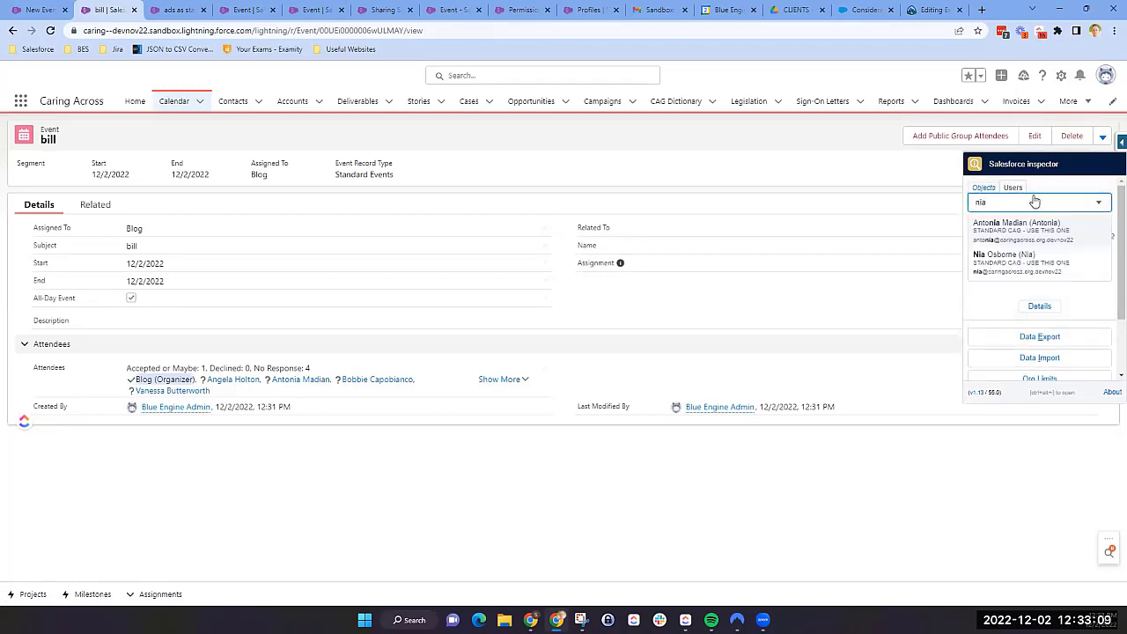
left_click(1036, 258)
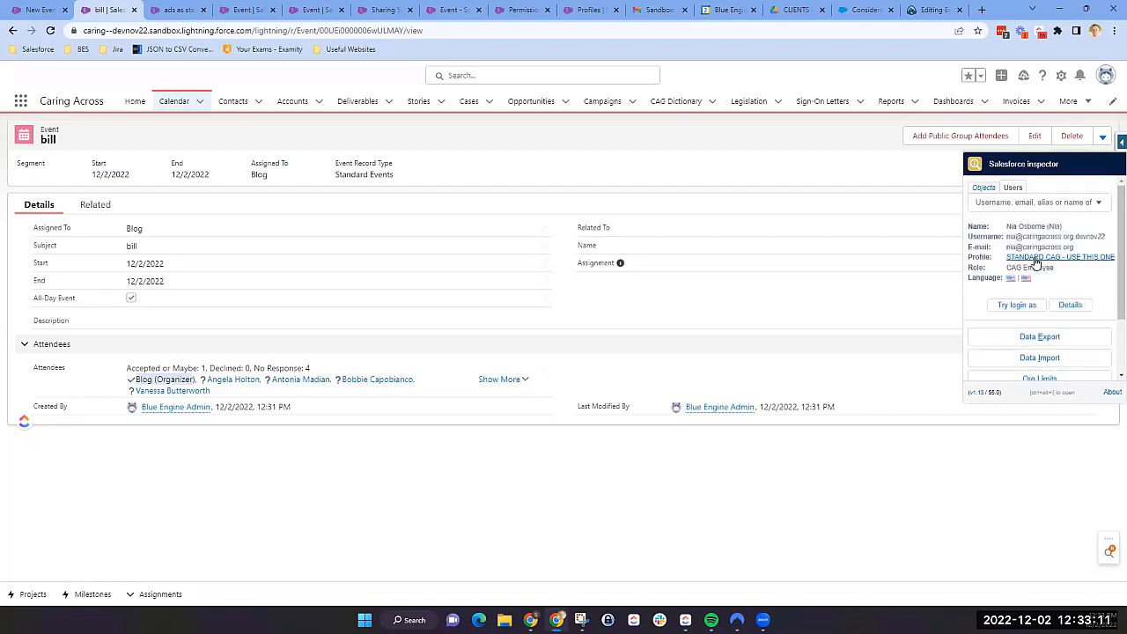
left_click(1031, 305)
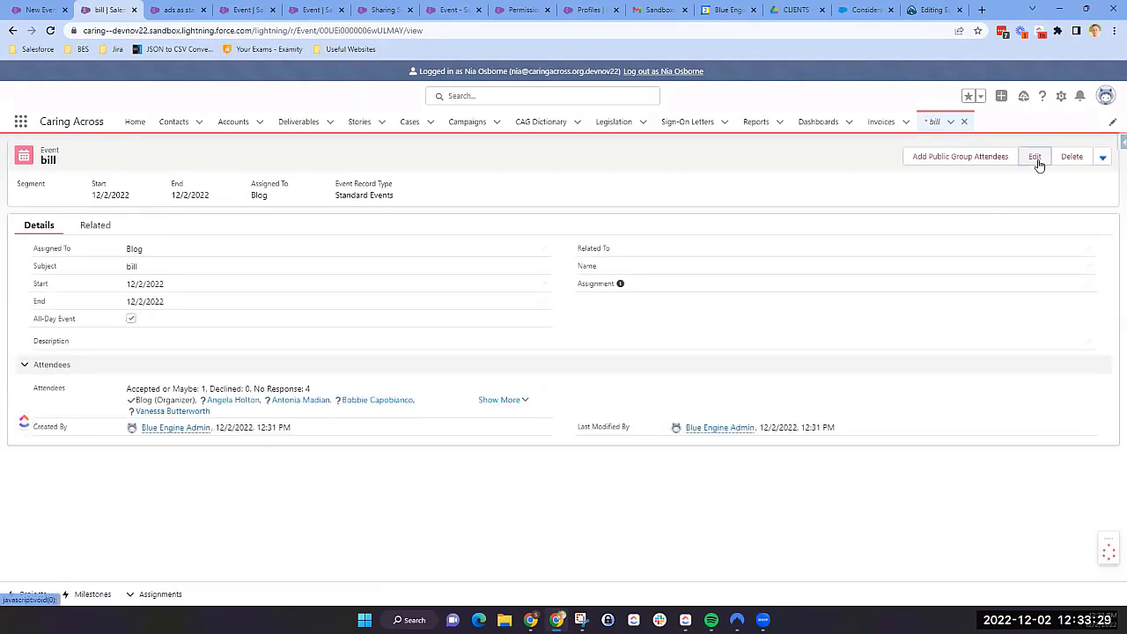
left_click(1036, 160)
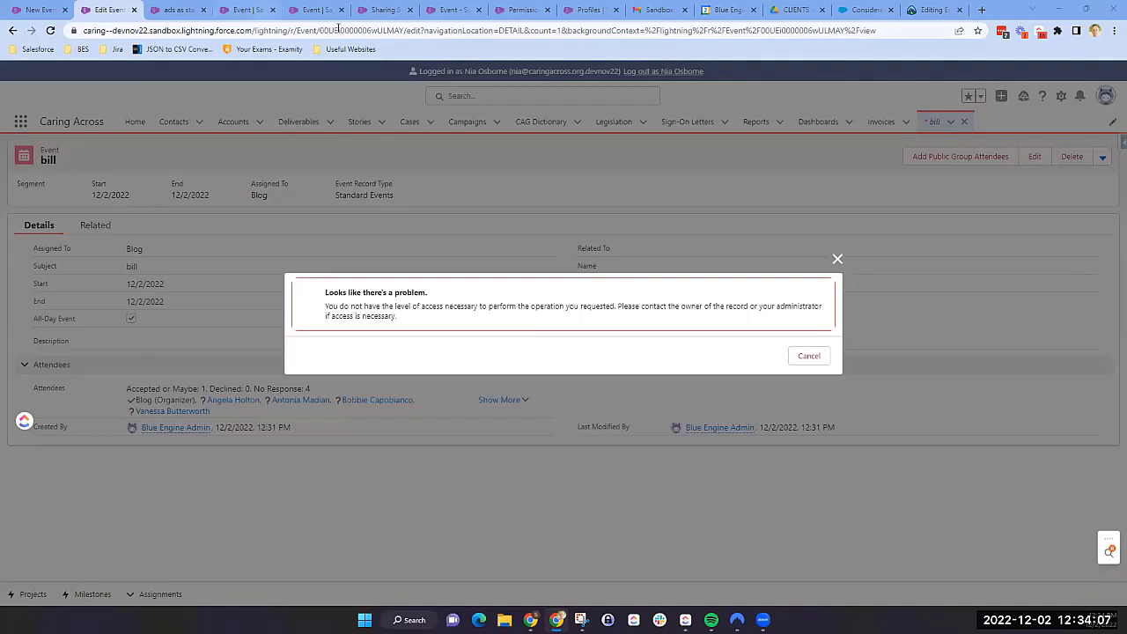
- Return to the STANDARD CAG - USE THIS ONE profile and open its System Permissions
left_click(588, 9)
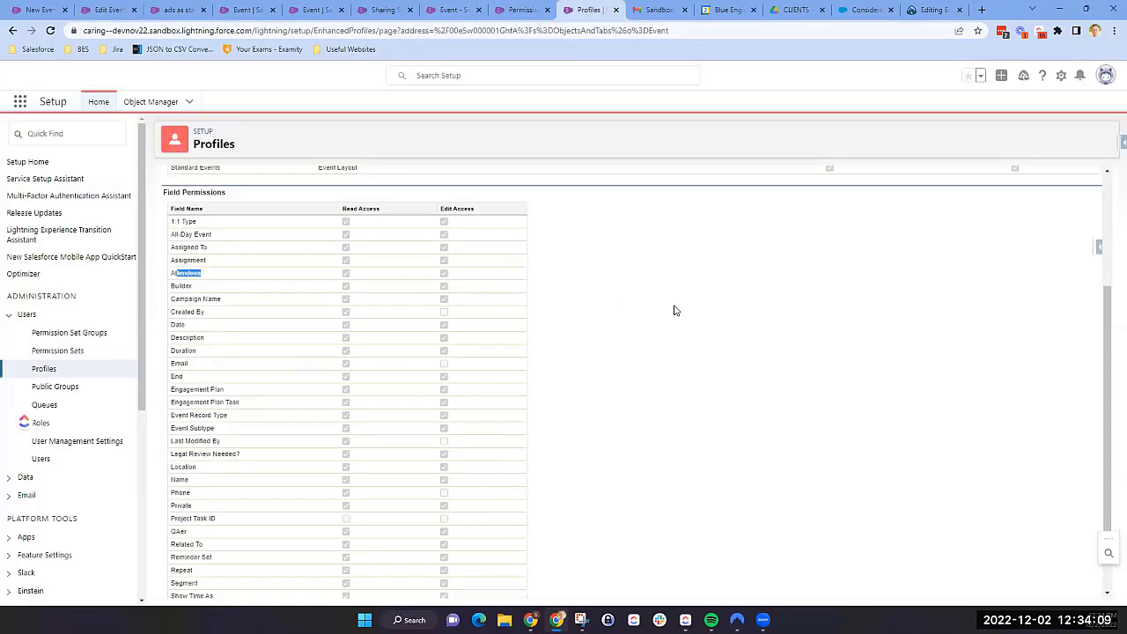
scroll(675, 309, "up", 3)
left_click(331, 231)
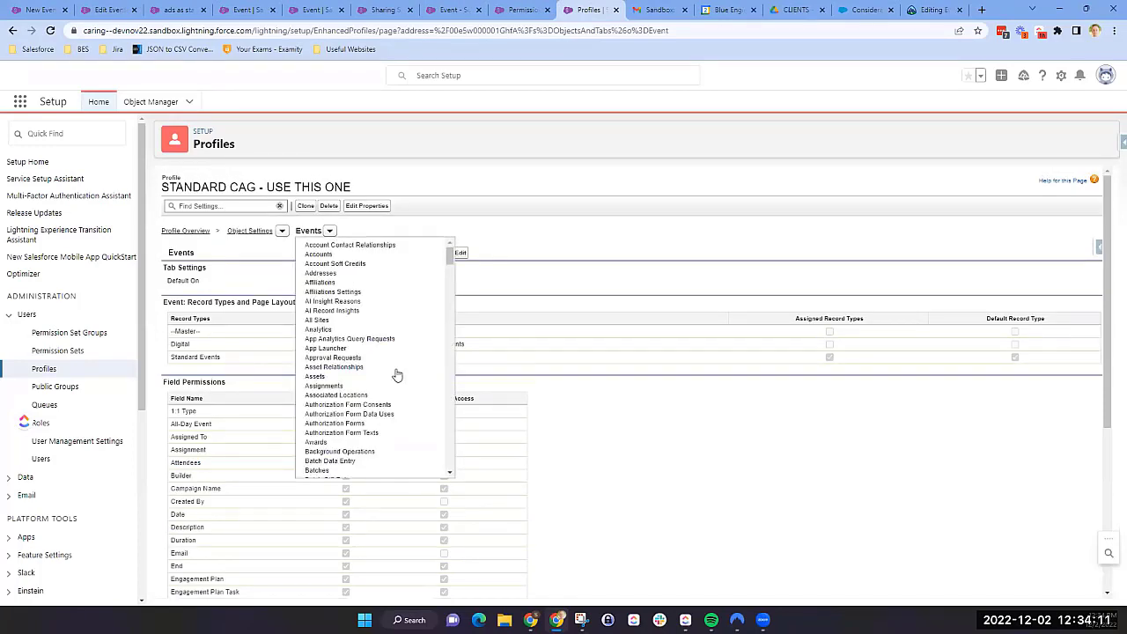
scroll(388, 361, "down", 5)
scroll(388, 362, "up", 5)
left_click(282, 232)
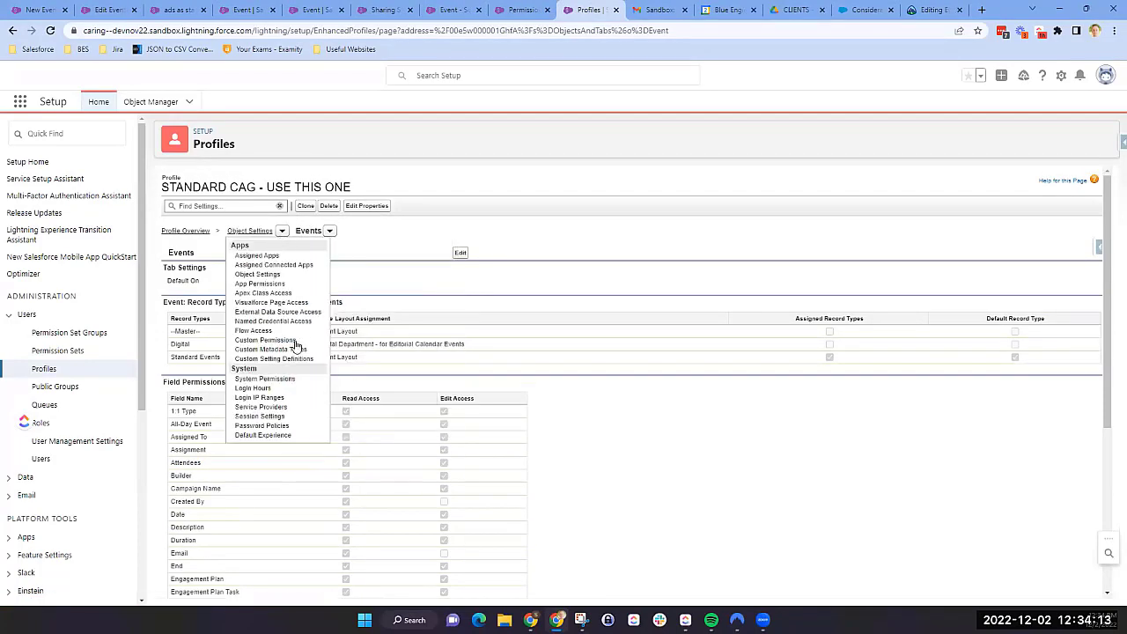
left_click(278, 381)
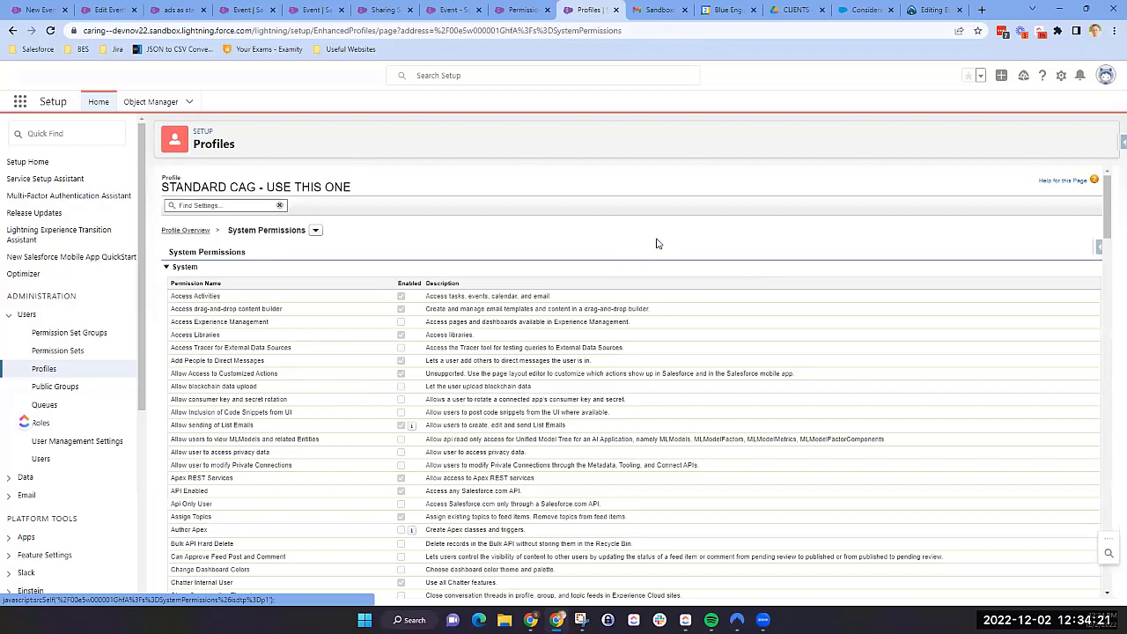
- Search the system permissions for "edit eve" and examine the Edit Events permission and the edit permissions listed around it
key("ctrl+f")
type("edit")
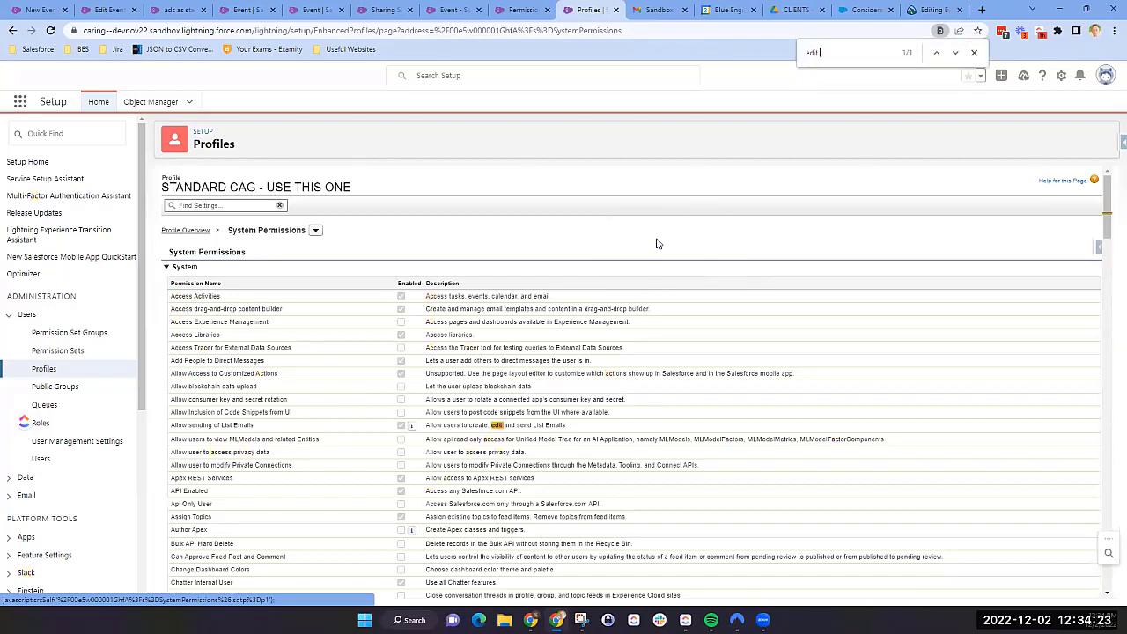
type(" eve")
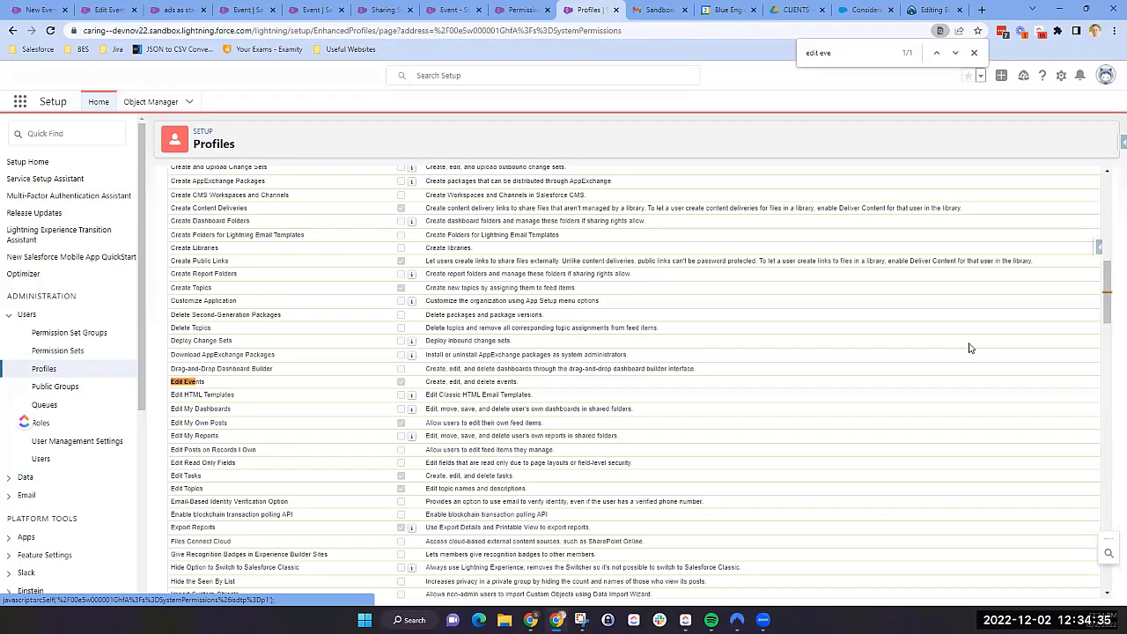
scroll(969, 348, "up", 4)
scroll(968, 348, "up", 4)
scroll(971, 352, "down", 9)
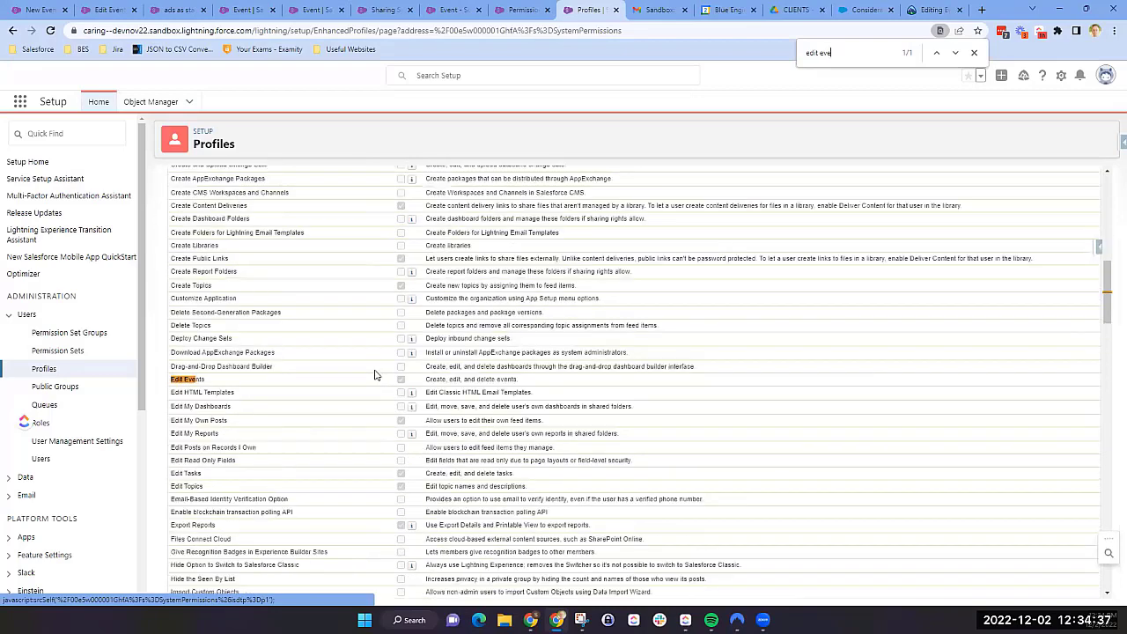
left_click_drag(516, 380, 170, 380)
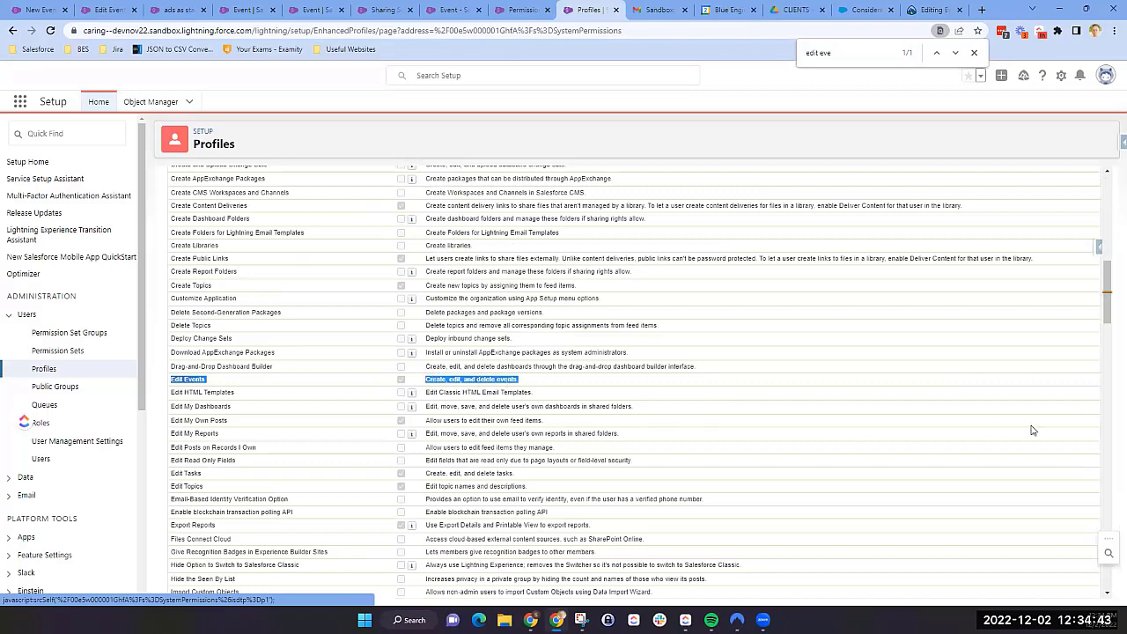
mouse_move(1109, 319)
left_mouse_down()
mouse_move(1106, 264)
mouse_move(1112, 312)
left_mouse_up()
scroll(1109, 313, "down", 3)
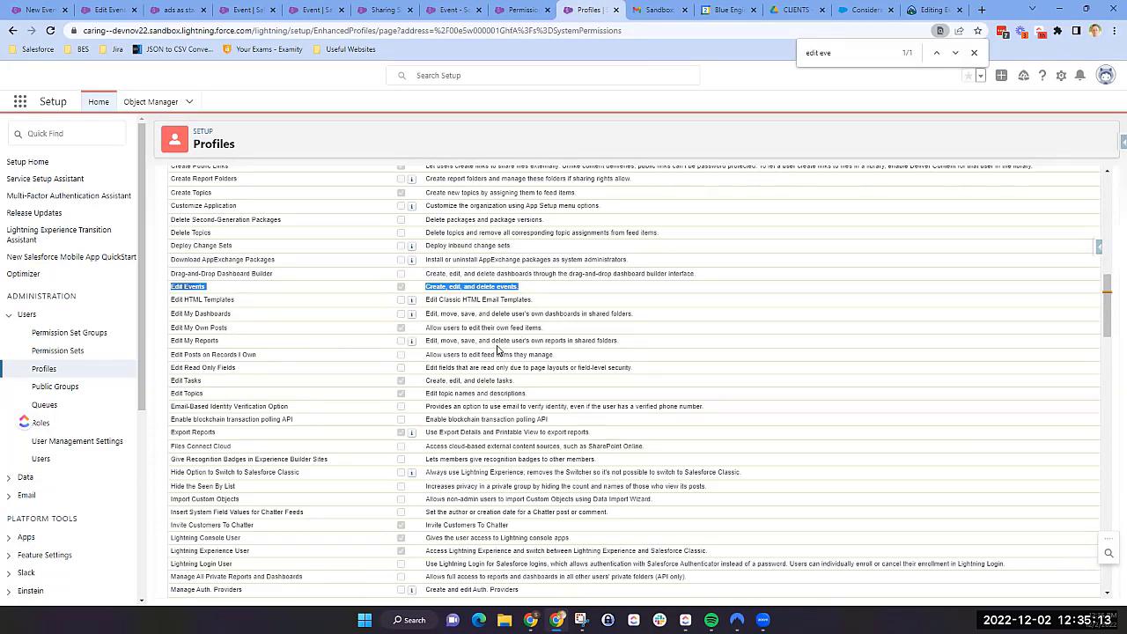
left_click_drag(555, 355, 445, 355)
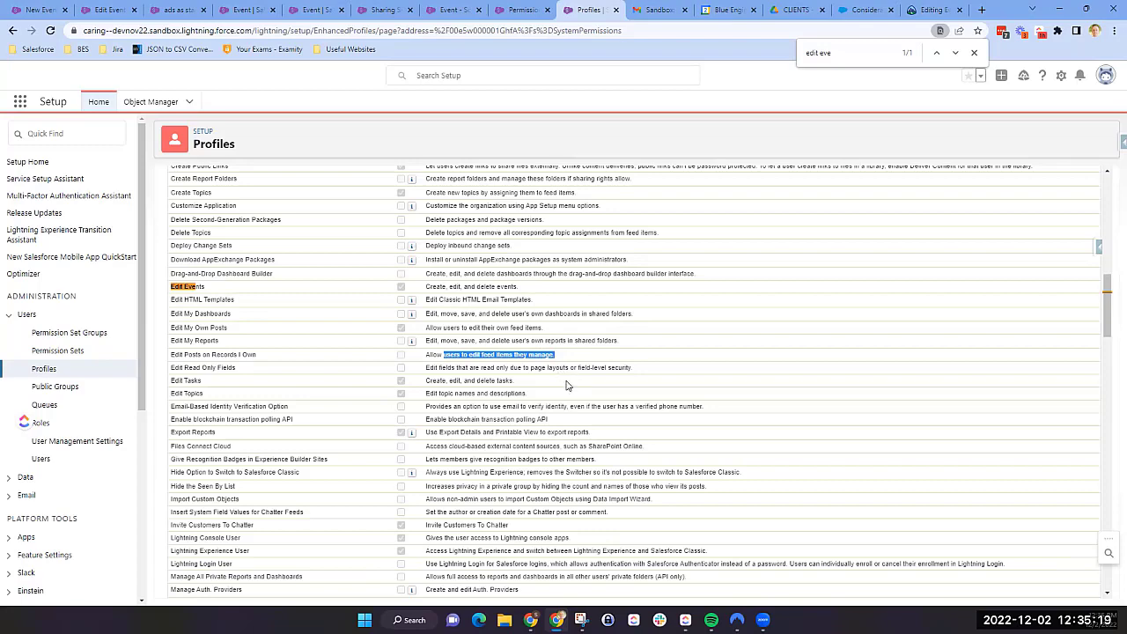
- Return to the "bill" event, dismiss the error dialog, review its fields in inline editing and cancel without saving
left_click(243, 10)
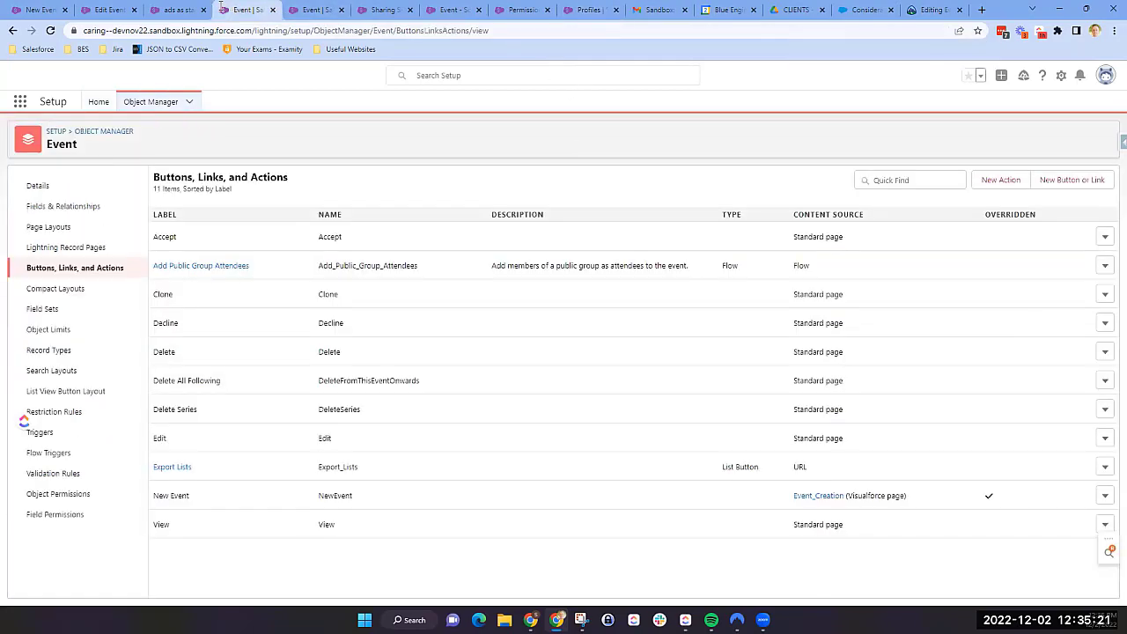
left_click(164, 10)
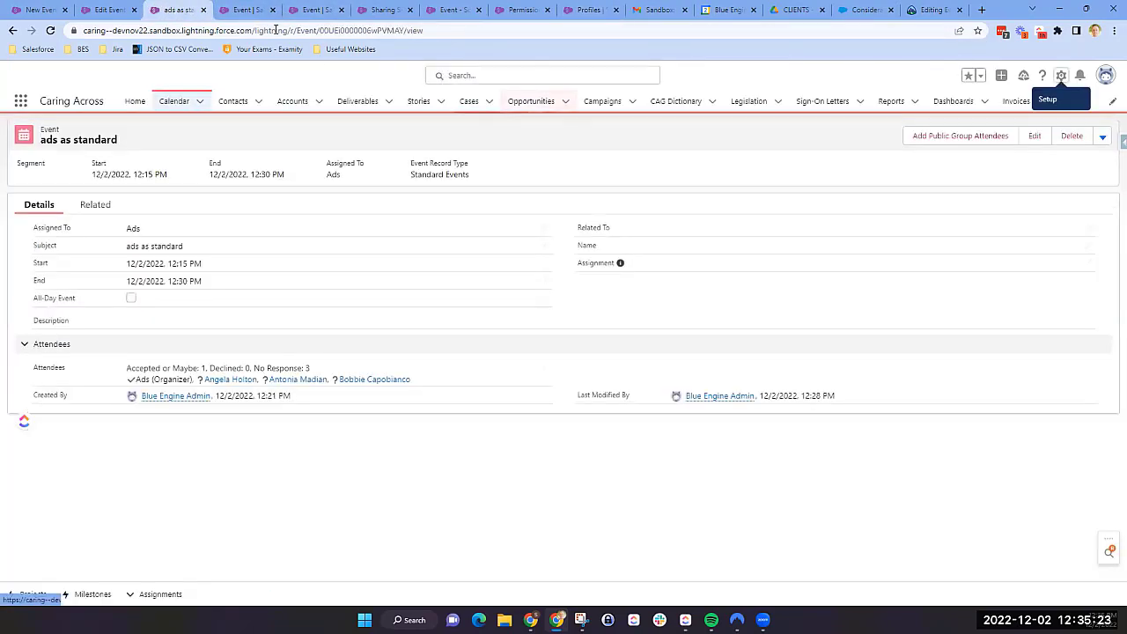
left_click(108, 10)
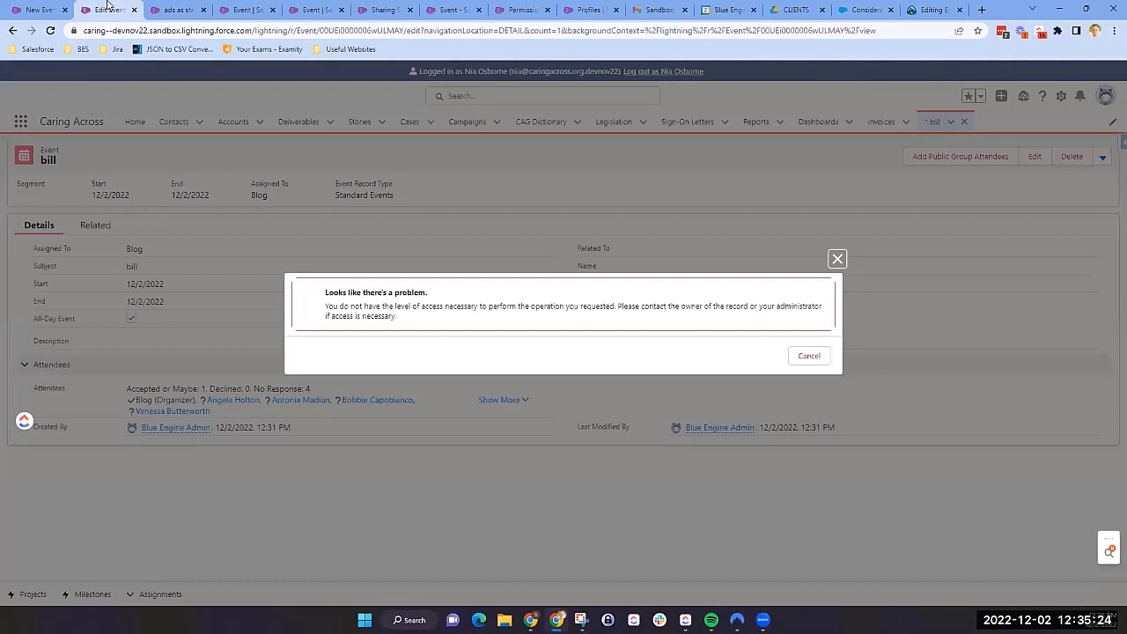
left_click(838, 259)
left_click(544, 268)
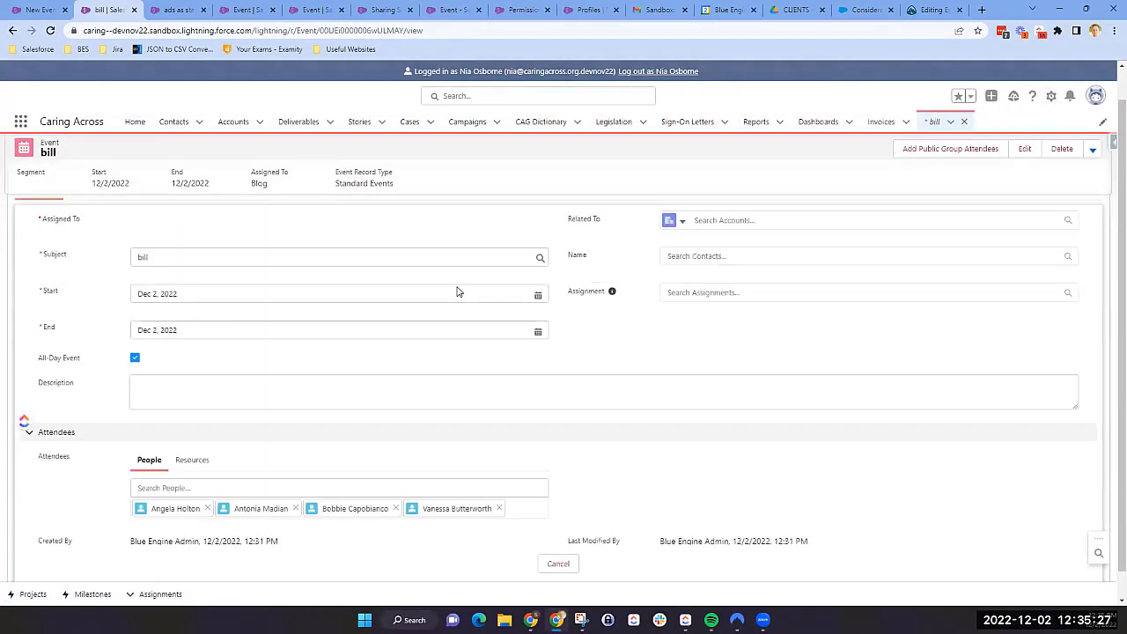
left_click(1031, 151)
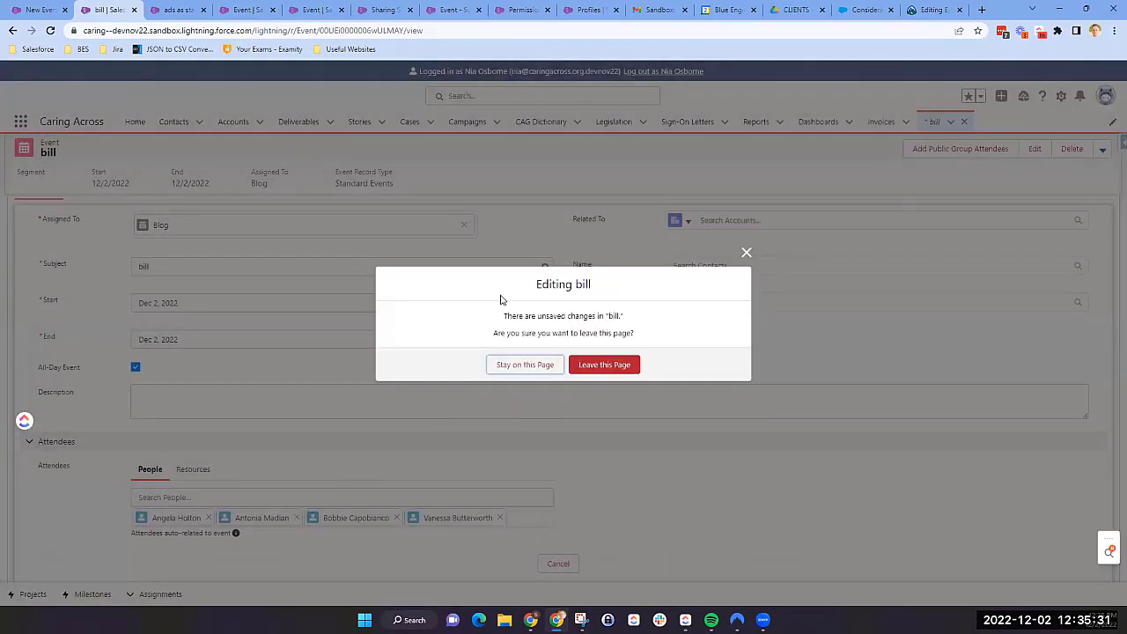
left_click(542, 373)
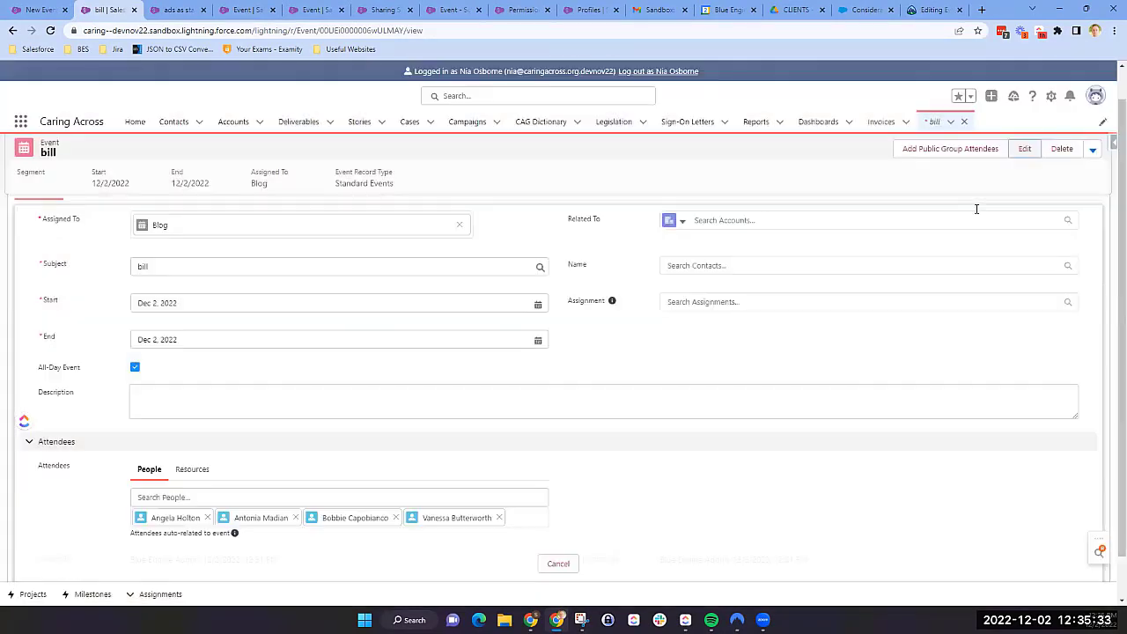
left_click(558, 564)
- Try again to edit the "bill" event through its full edit form, examine the error text enlarged, and dismiss it
left_click(1034, 158)
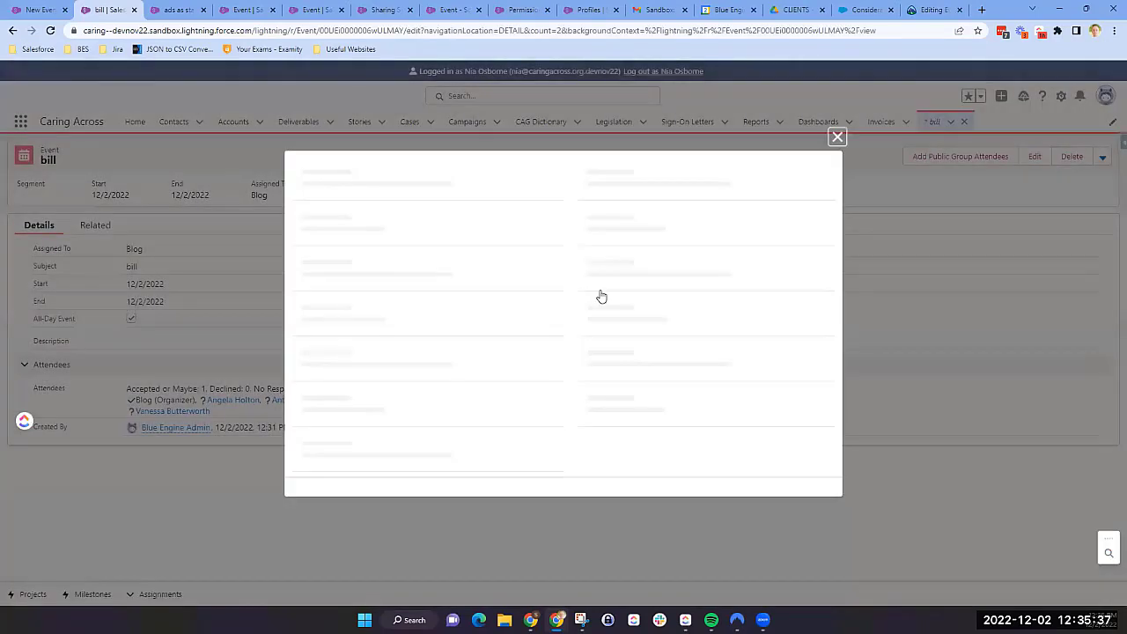
left_click_drag(432, 317, 326, 306)
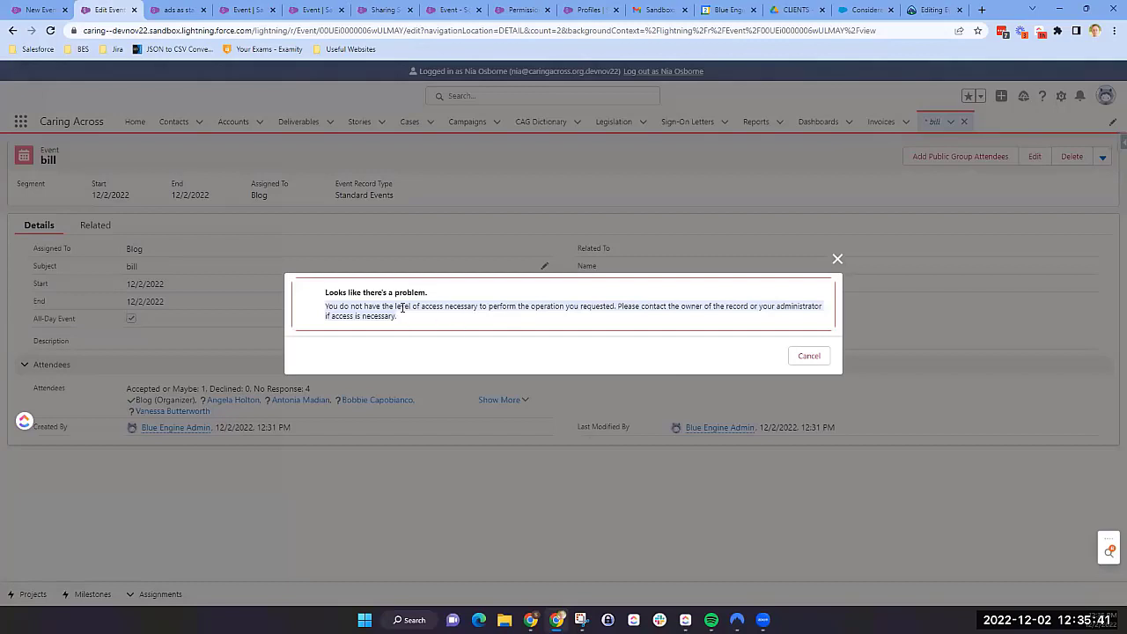
key("ctrl+plus")
key("ctrl+plus")
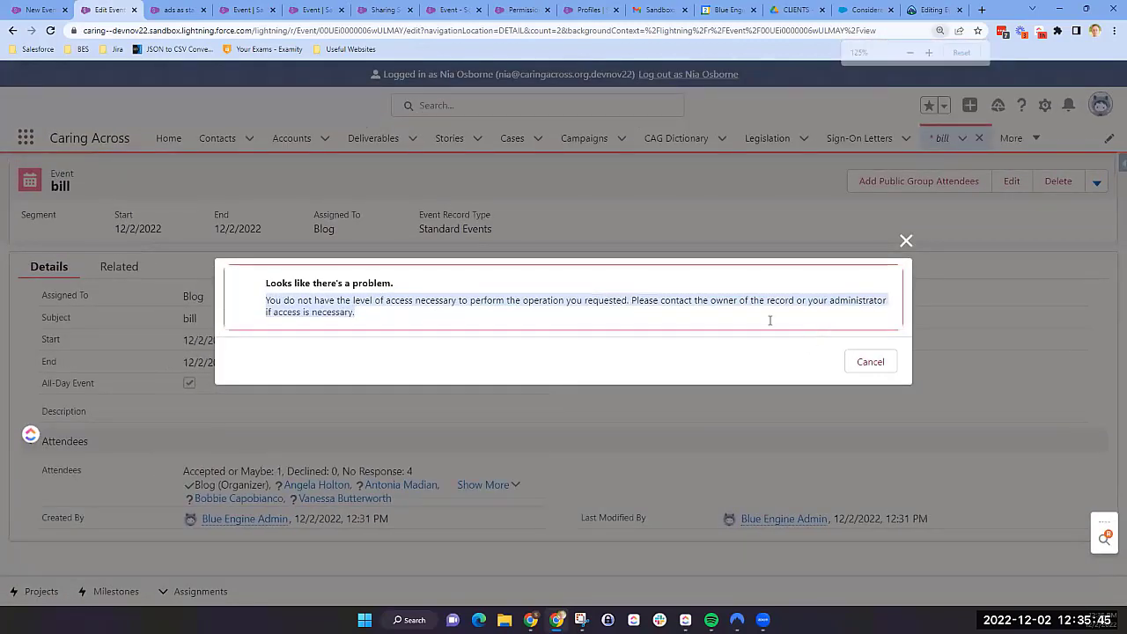
left_click(907, 243)
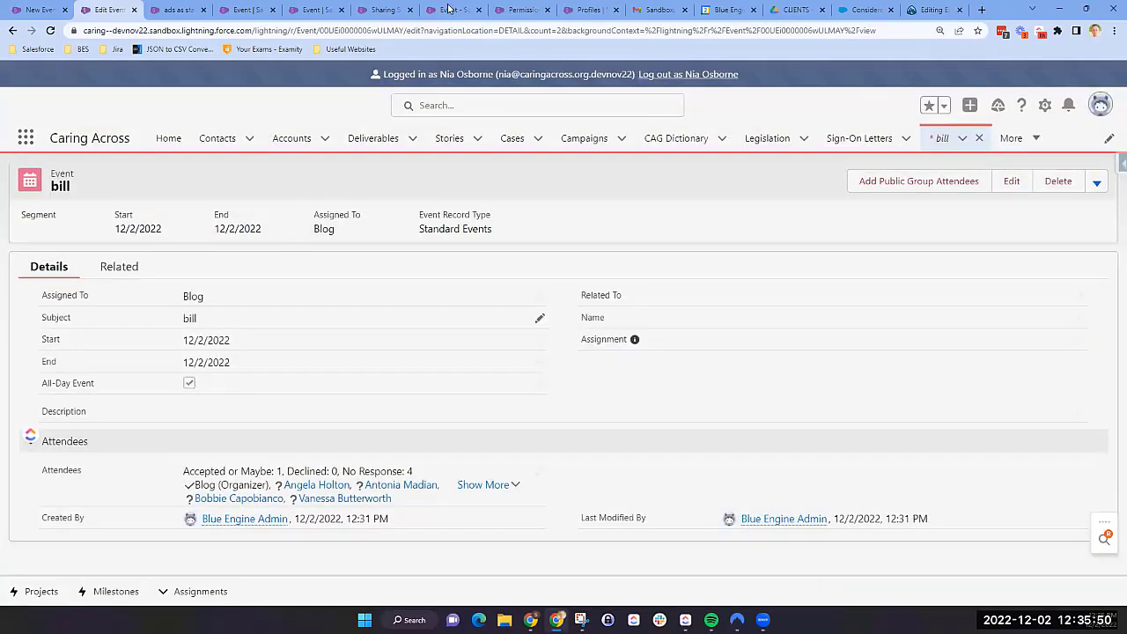
- Find "sharing" in Setup from the Permission Sets page and open Sharing Settings
left_click(452, 10)
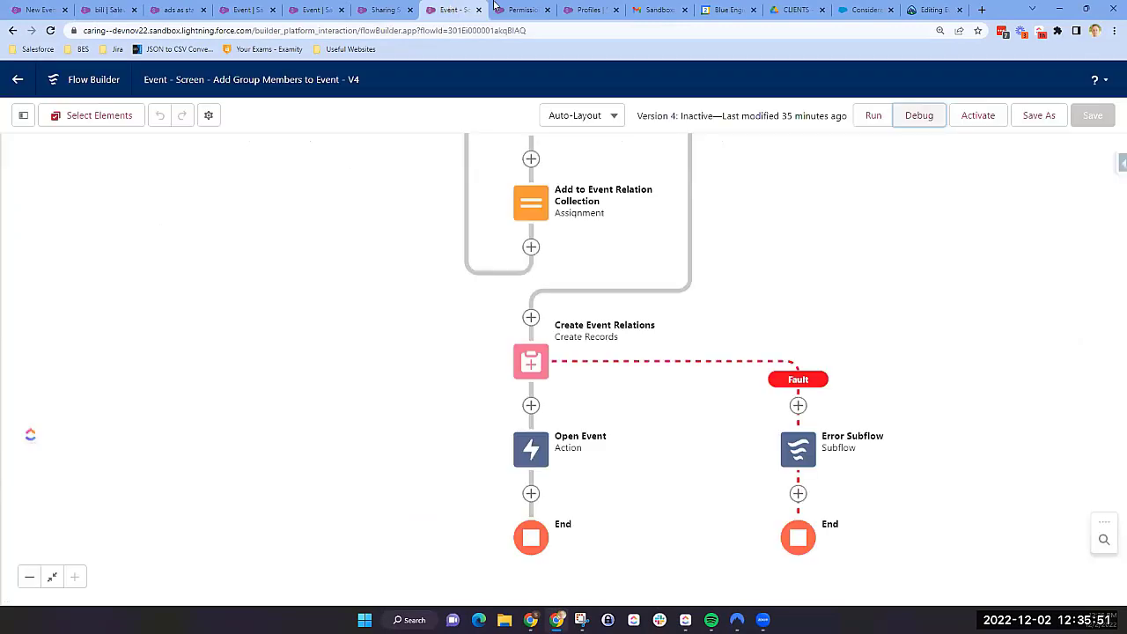
left_click(525, 10)
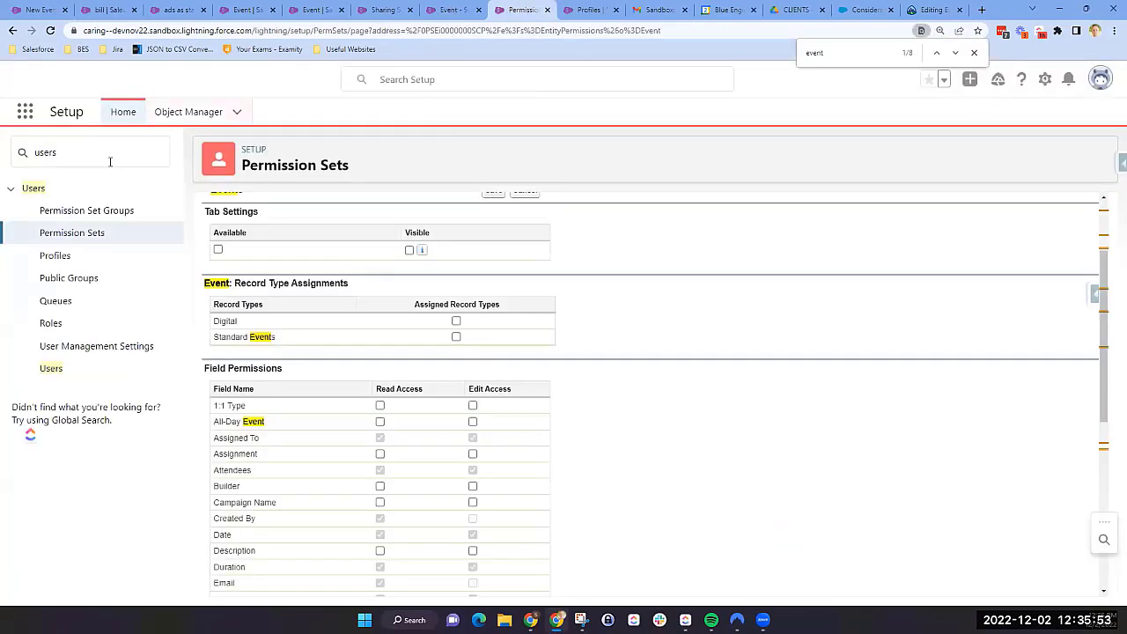
left_click(82, 154)
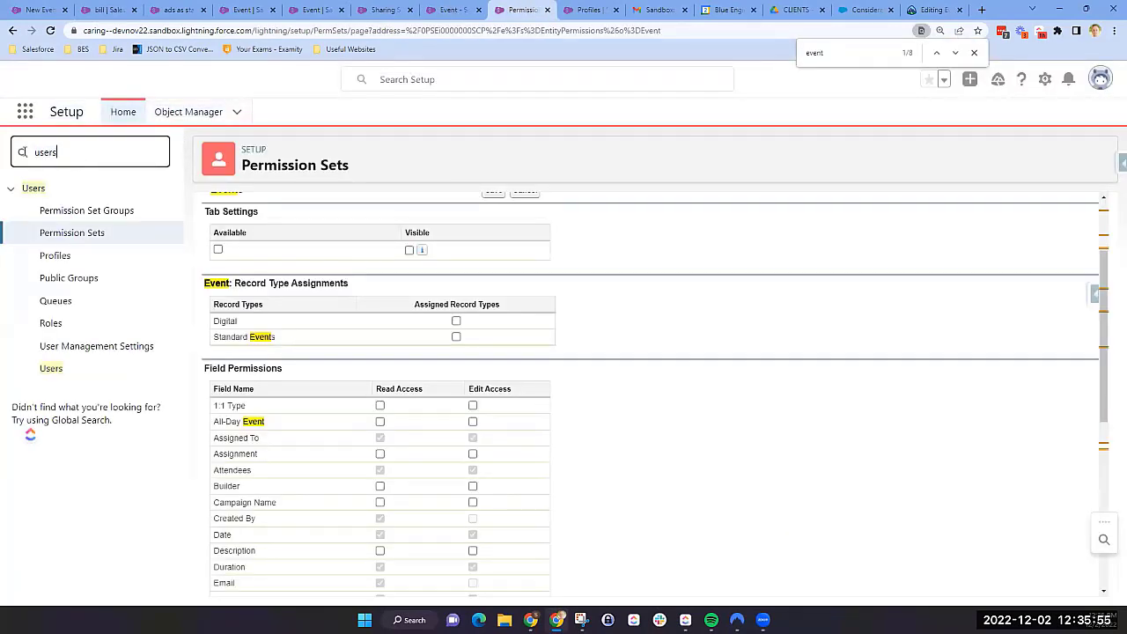
type("sharing")
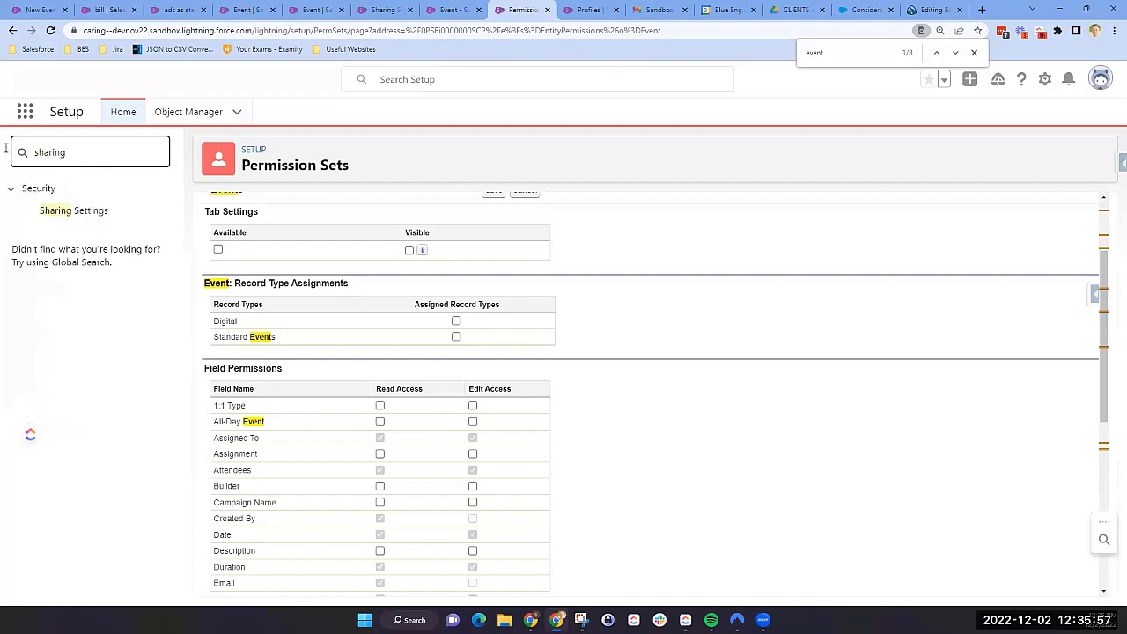
left_click(75, 210)
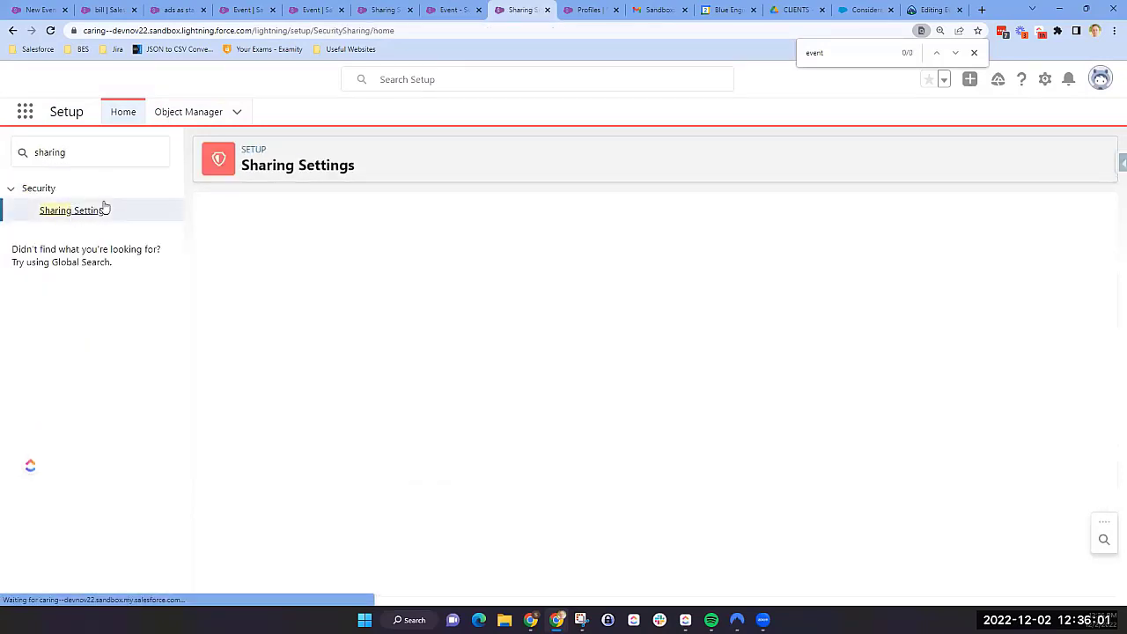
key("ctrl+minus")
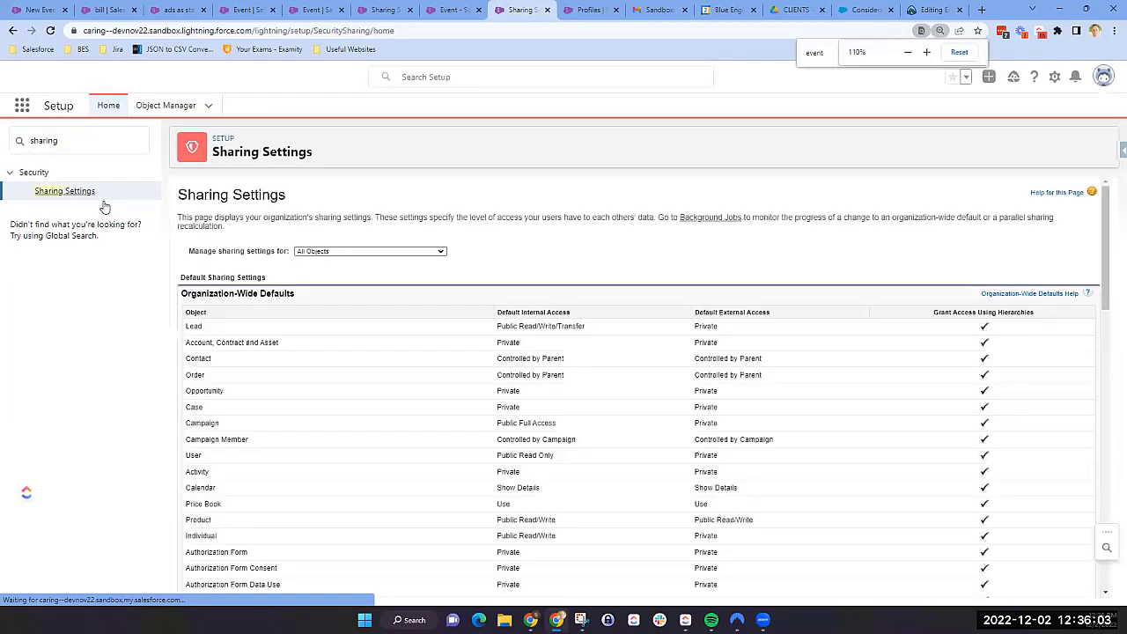
- Open the Events object settings of the STANDARD CAG - USE THIS ONE profile, finding them with a page search for "eve"
left_click(583, 11)
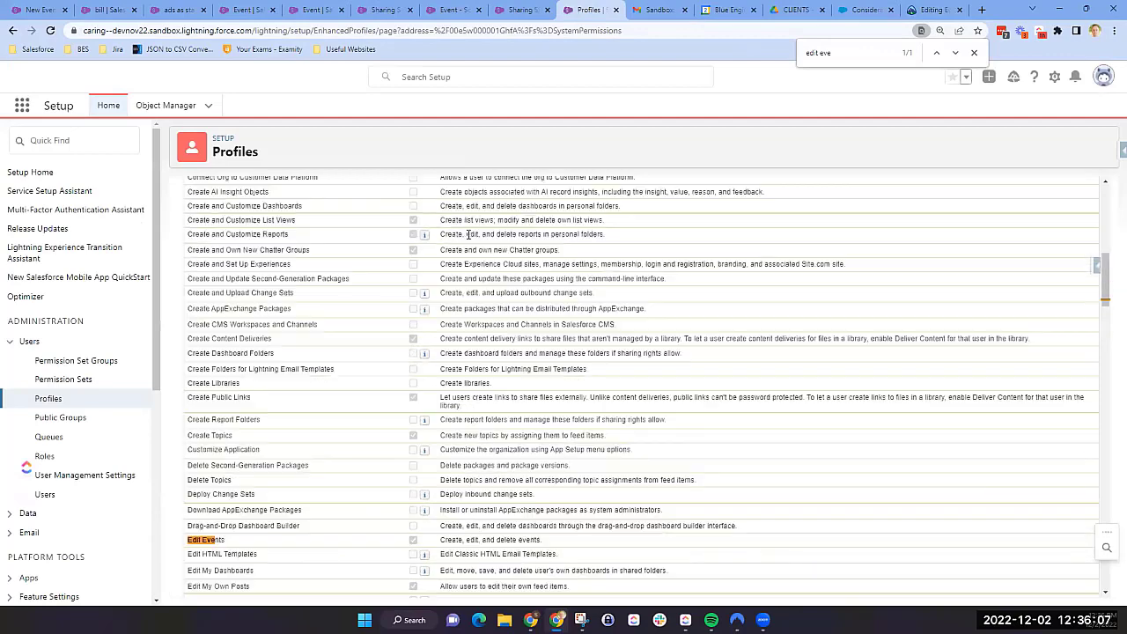
left_click(348, 248)
left_click(281, 304)
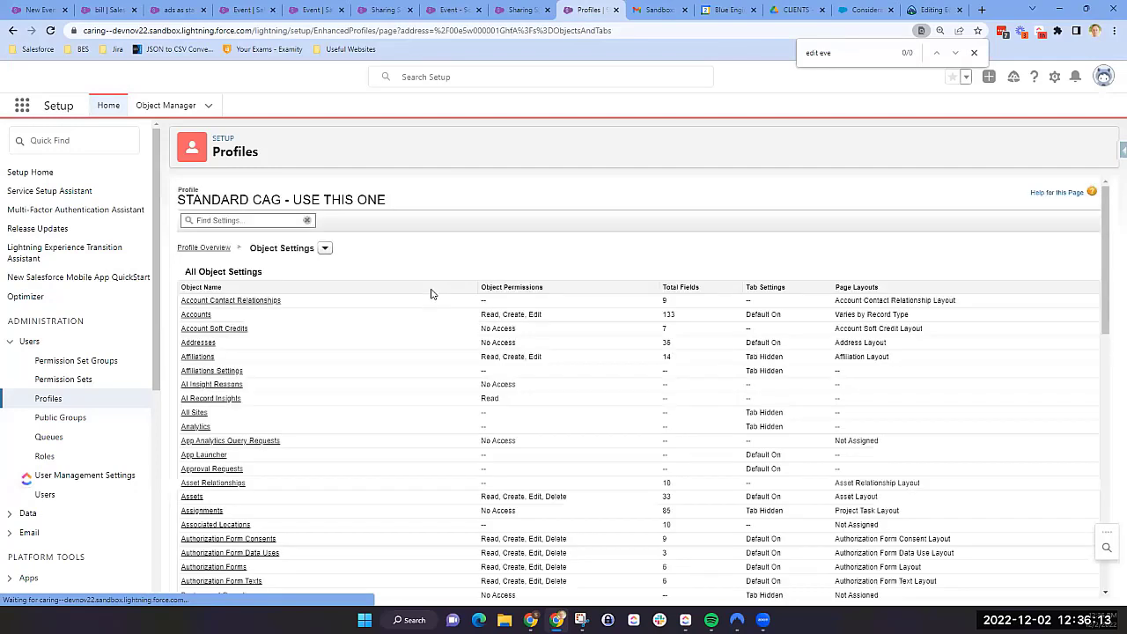
scroll(356, 318, "down", 3)
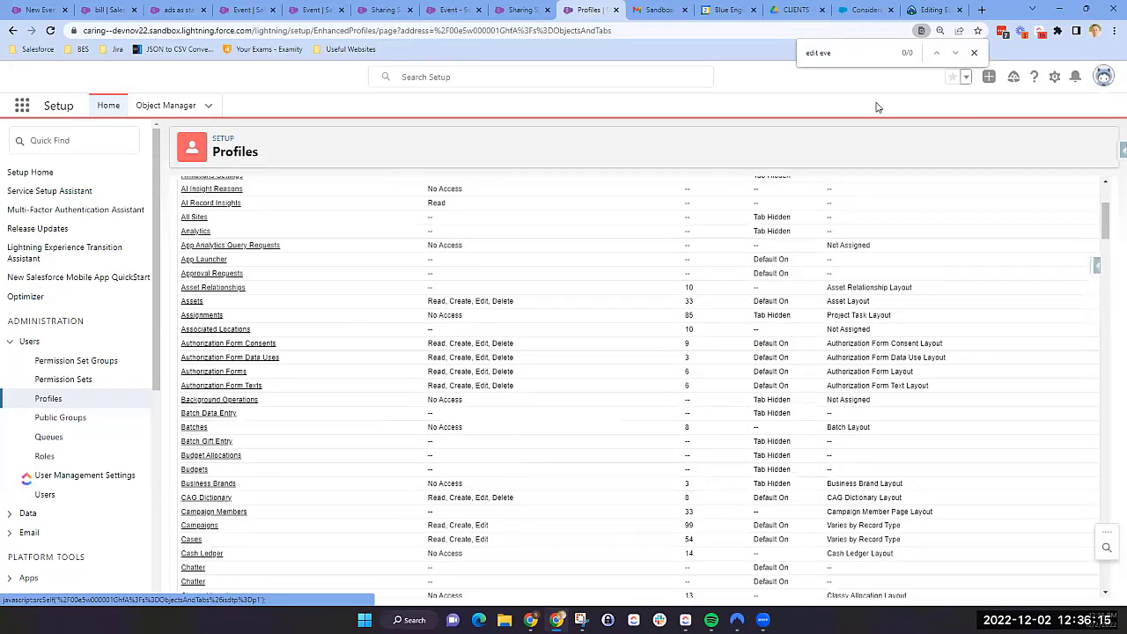
triple_click(863, 55)
type("eve")
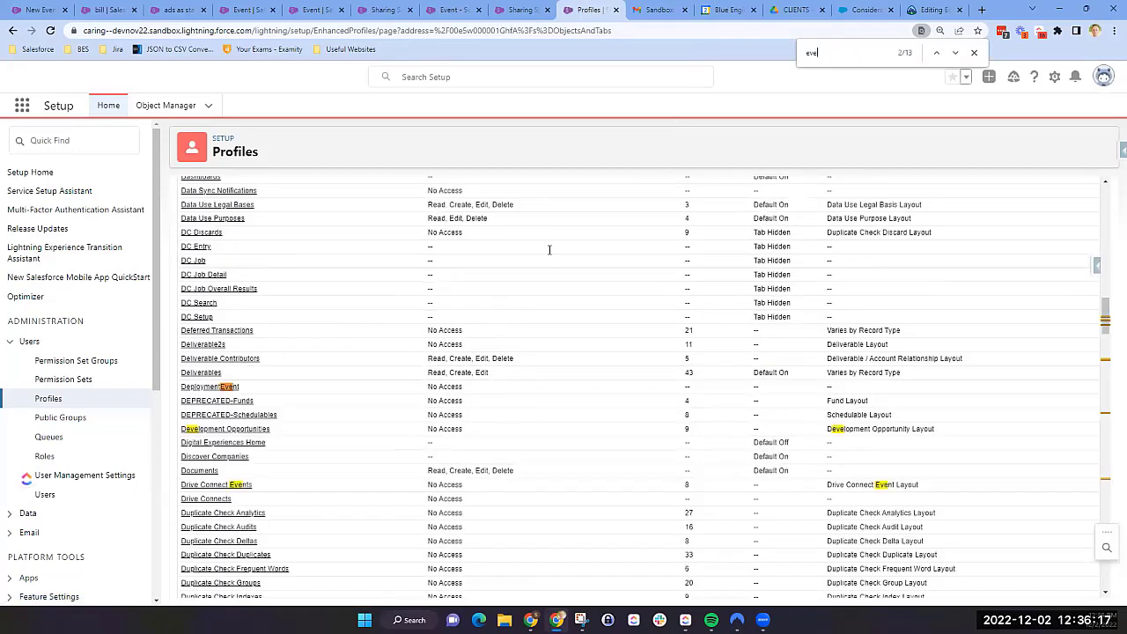
scroll(249, 444, "down", 10)
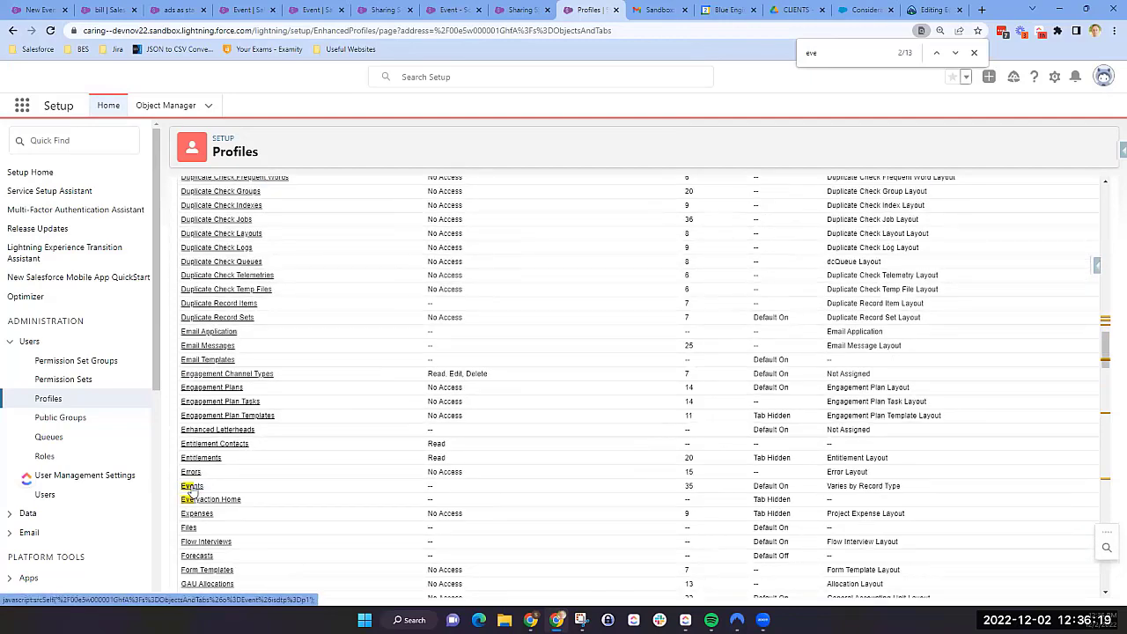
left_click(198, 487)
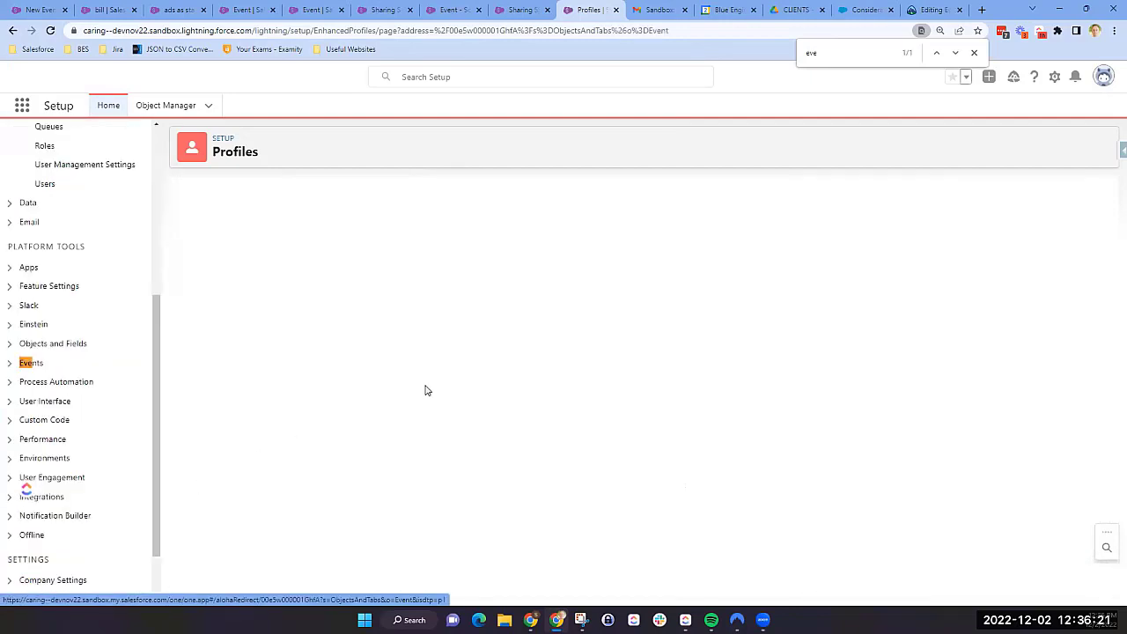
- Review the profile's Event field permissions and its record type and page layout assignments
scroll(537, 361, "down", 2)
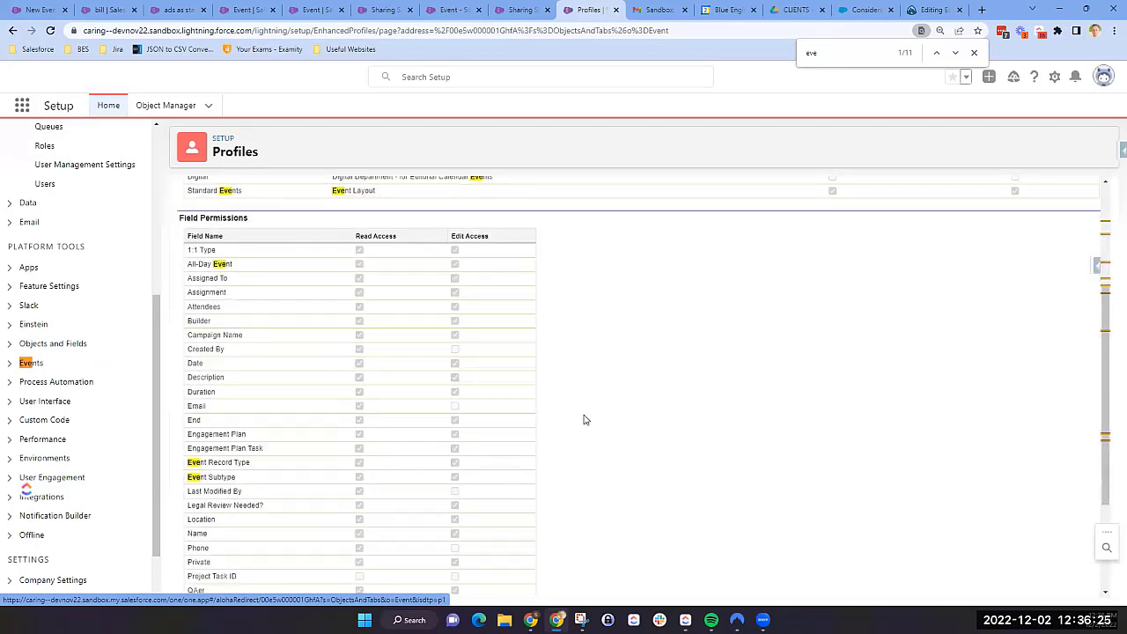
left_click_drag(210, 315, 737, 349)
scroll(723, 353, "up", 2)
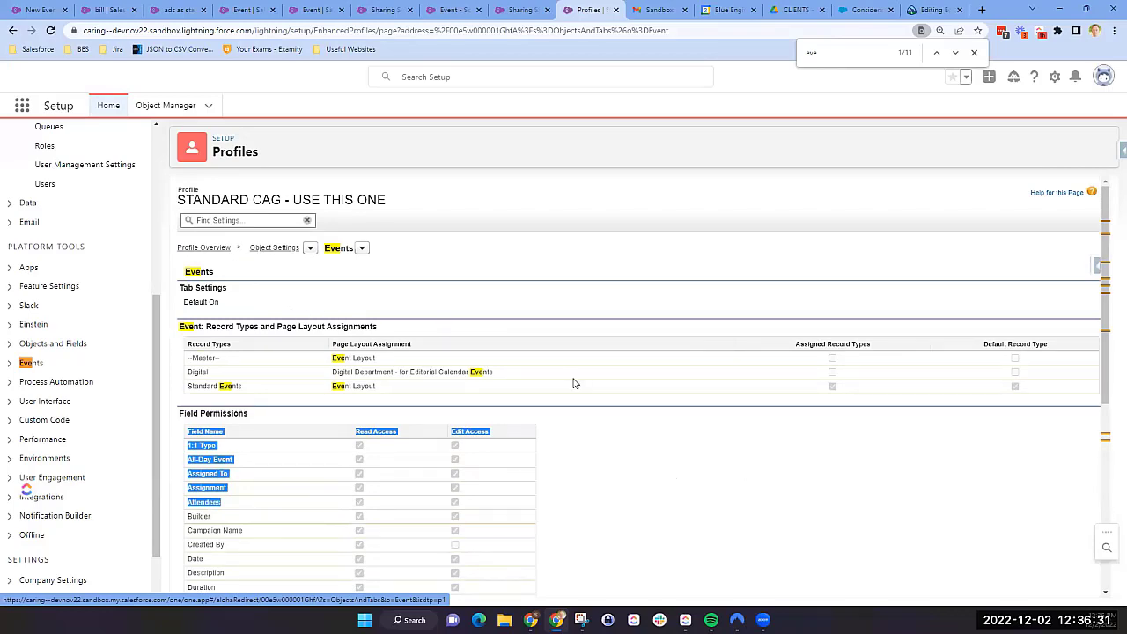
- Search the Sharing Settings page for "event" and go through the matches among the defaults and sharing rules
key("ctrl+6")
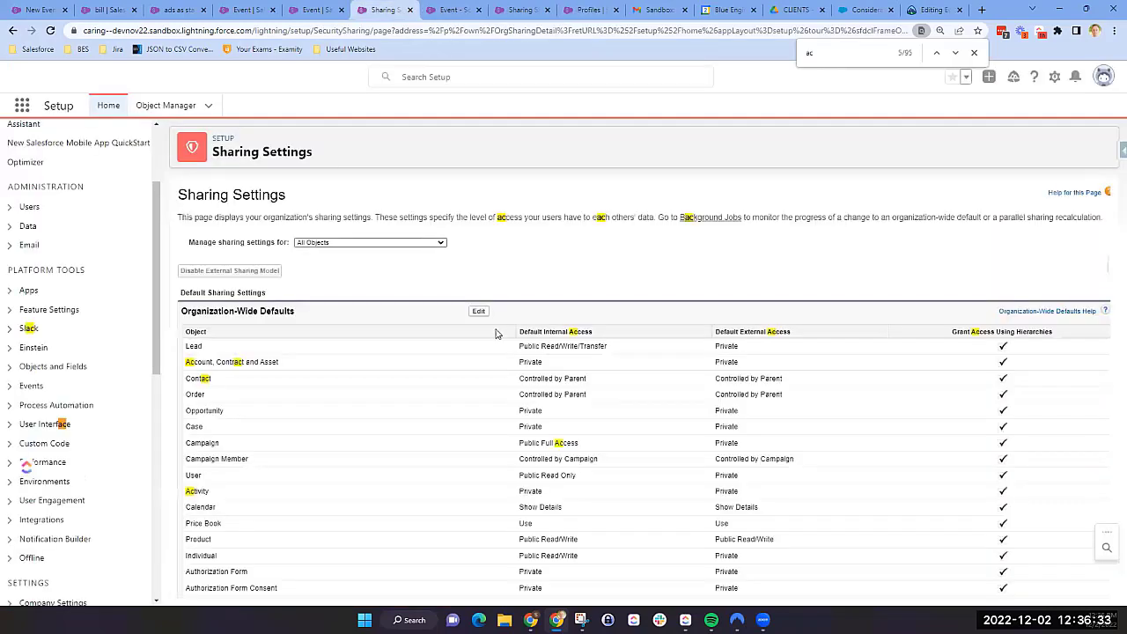
scroll(497, 334, "down", 2)
key("ctrl+f")
type("ee")
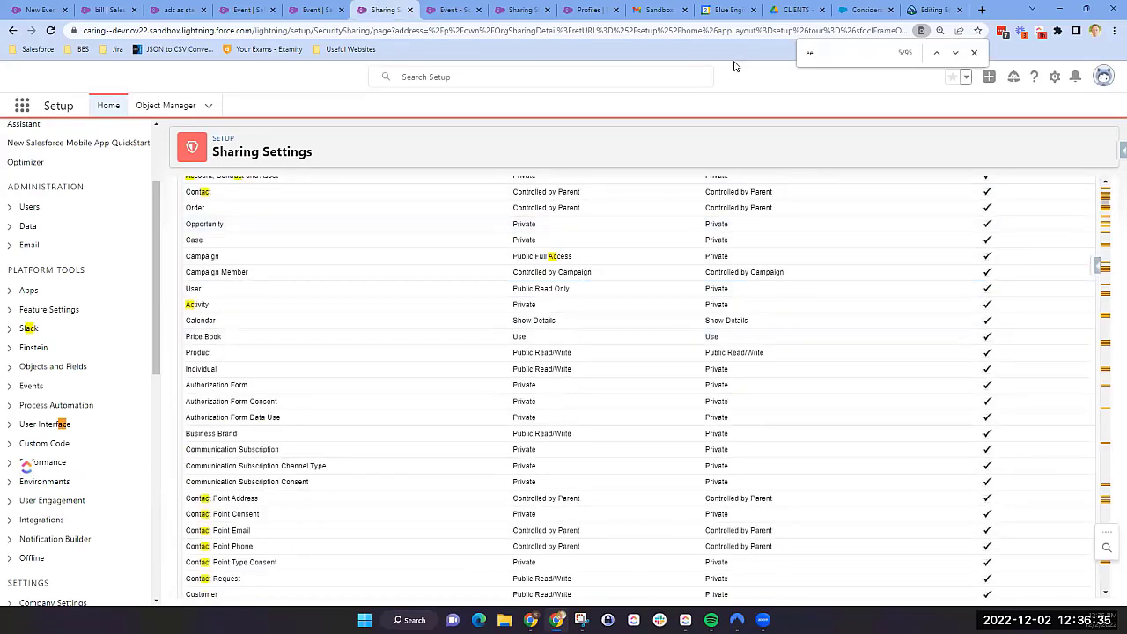
key("BackSpace")
key("BackSpace")
type("event")
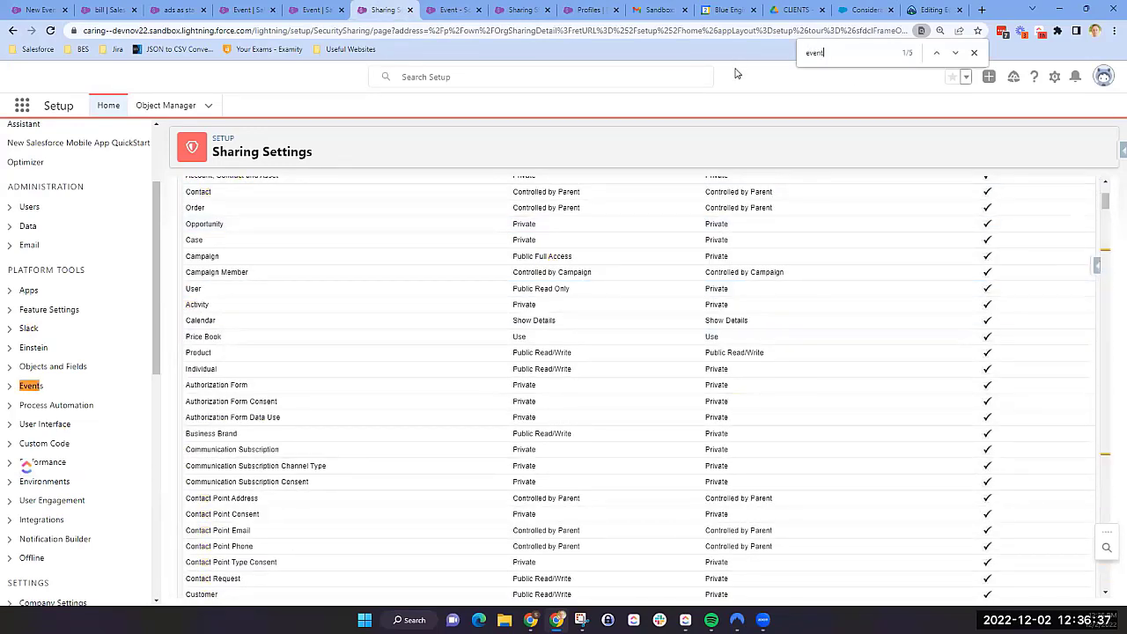
scroll(673, 209, "down", 6)
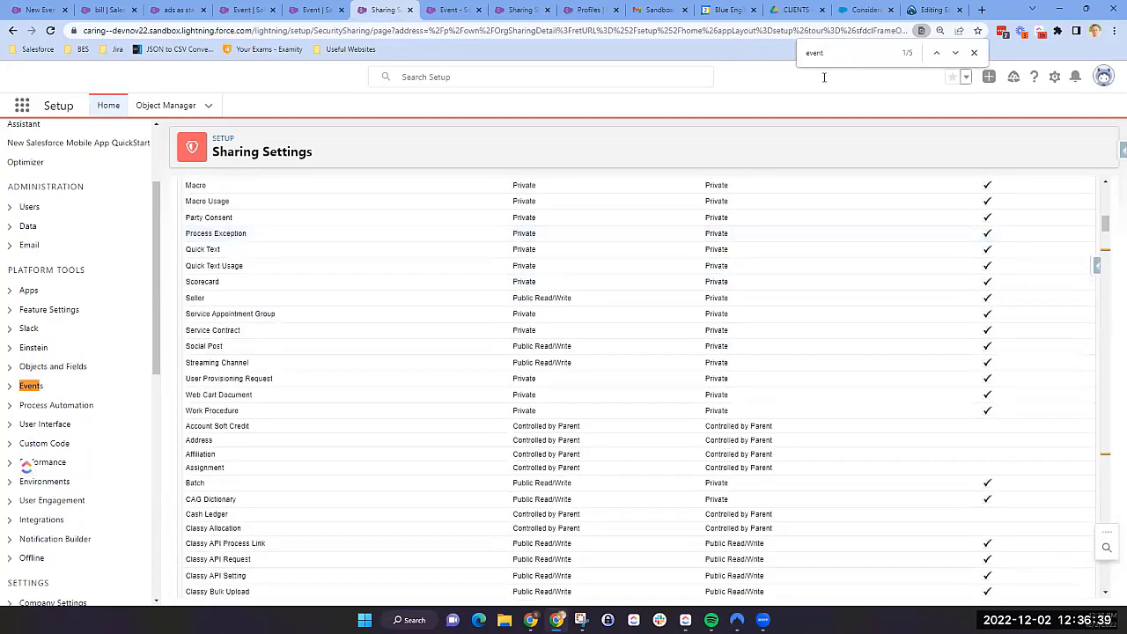
scroll(629, 249, "down", 2)
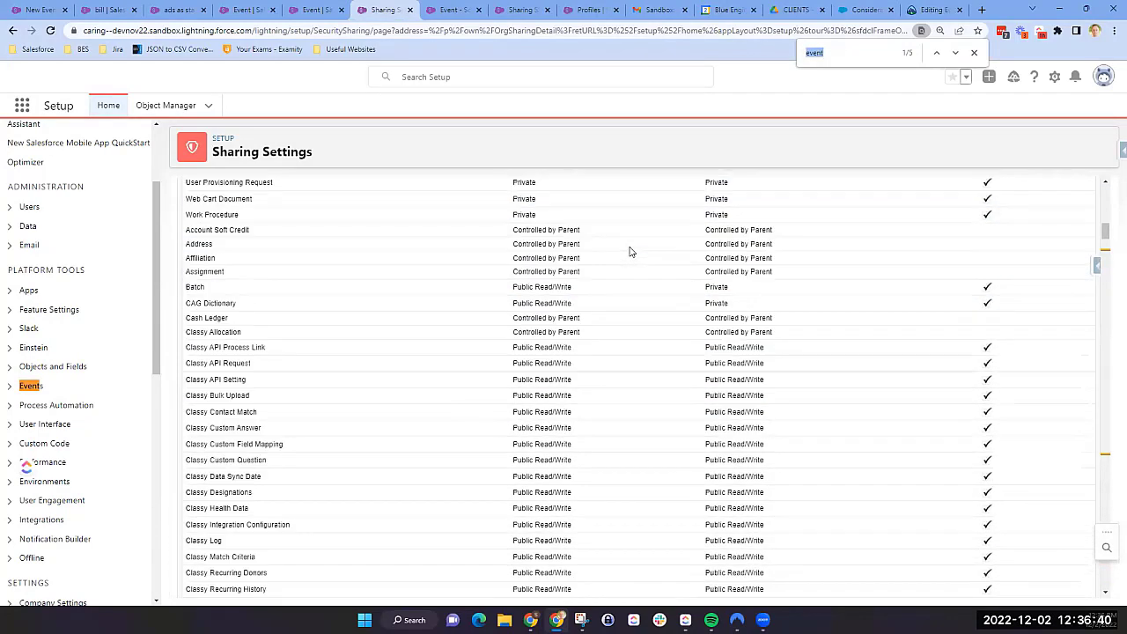
left_click(956, 53)
left_click(959, 56)
left_click(958, 56)
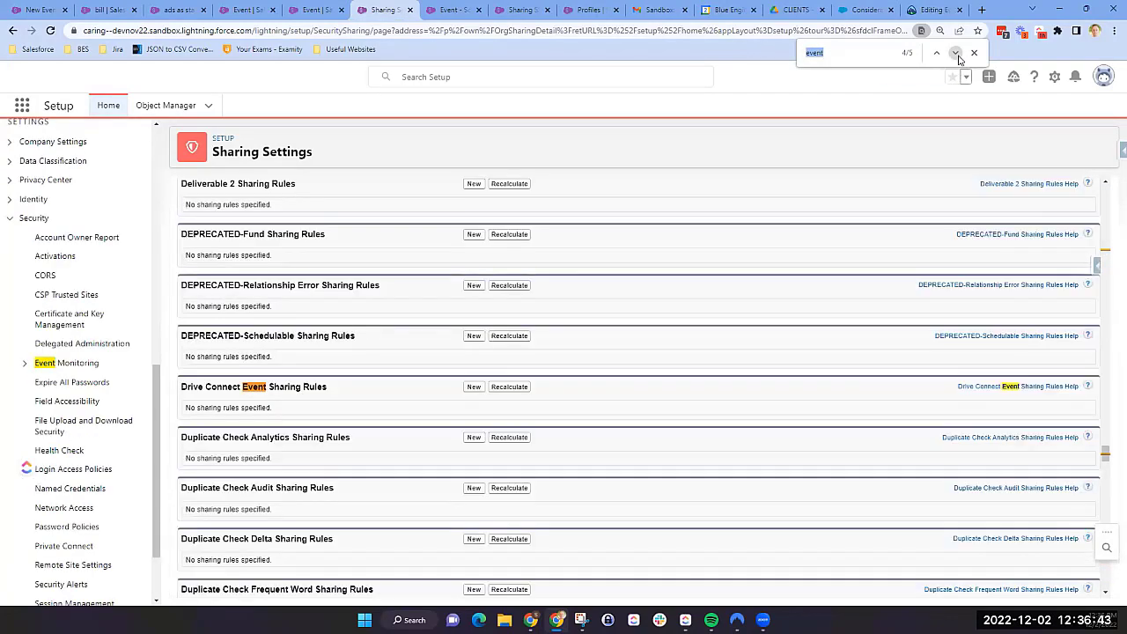
left_click(958, 55)
left_click(959, 55)
- Find the Calendar row with a page search for "calenda" and try to edit the organization-wide defaults
type("ca")
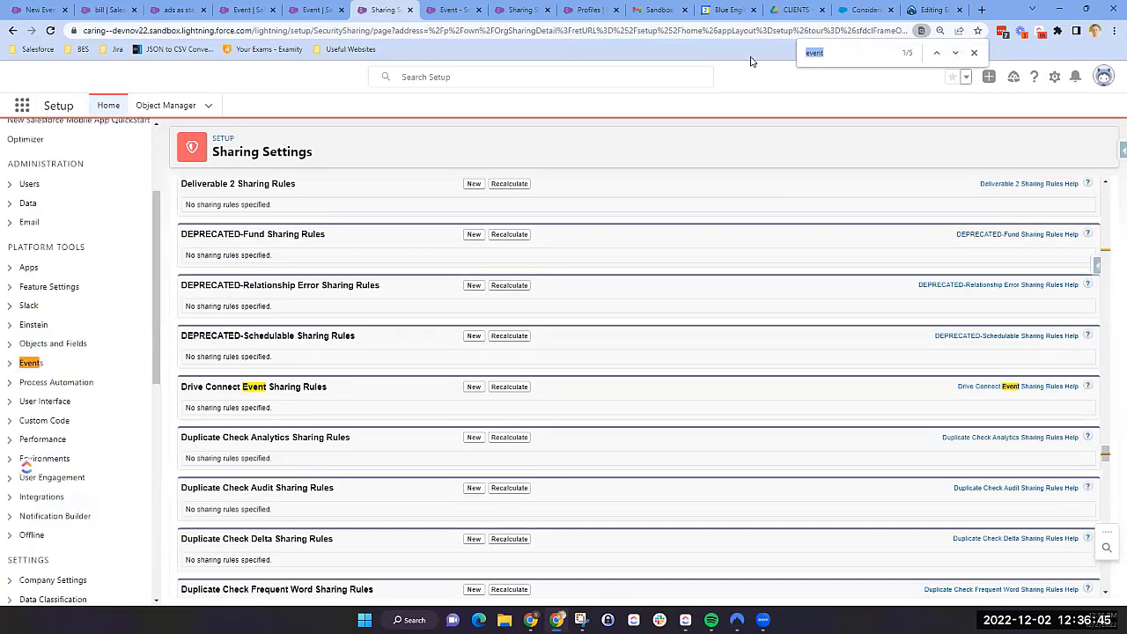
type("lenda")
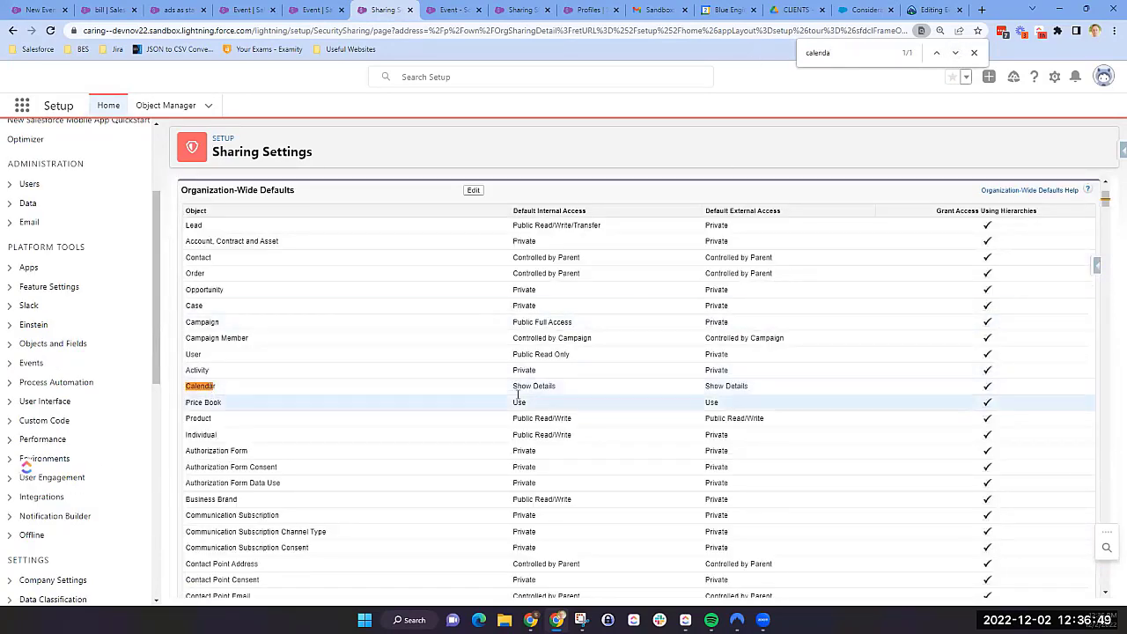
left_click(474, 190)
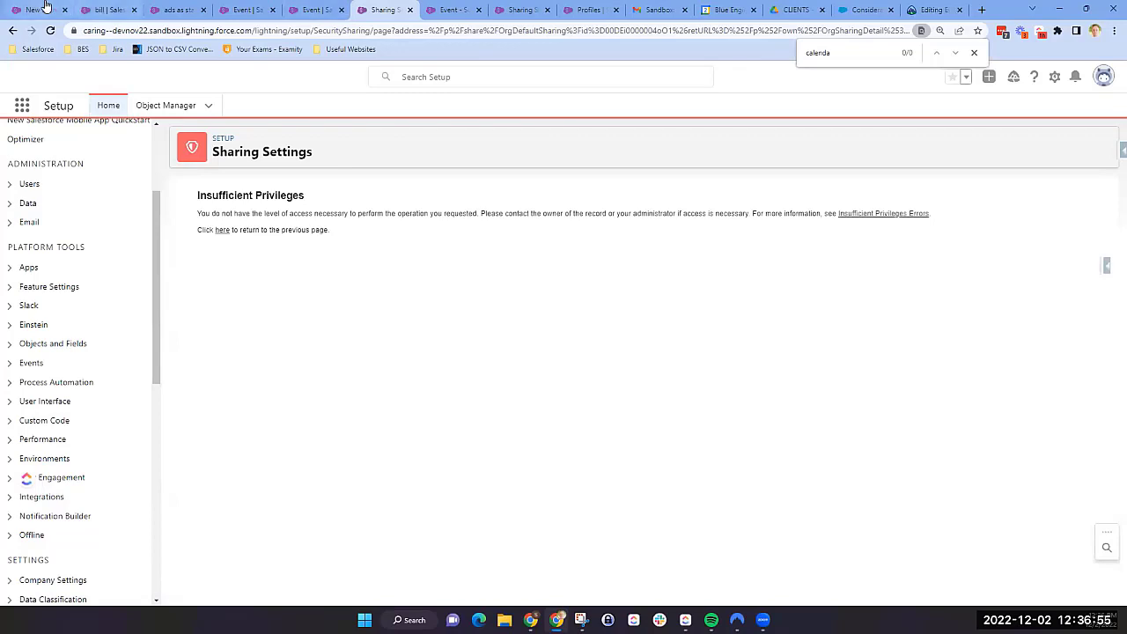
- Return to the "bill" event, and search Google in a new browser tab for "Chrome extension: Salesforce Crazy Compare"
left_click(39, 9)
left_click(92, 14)
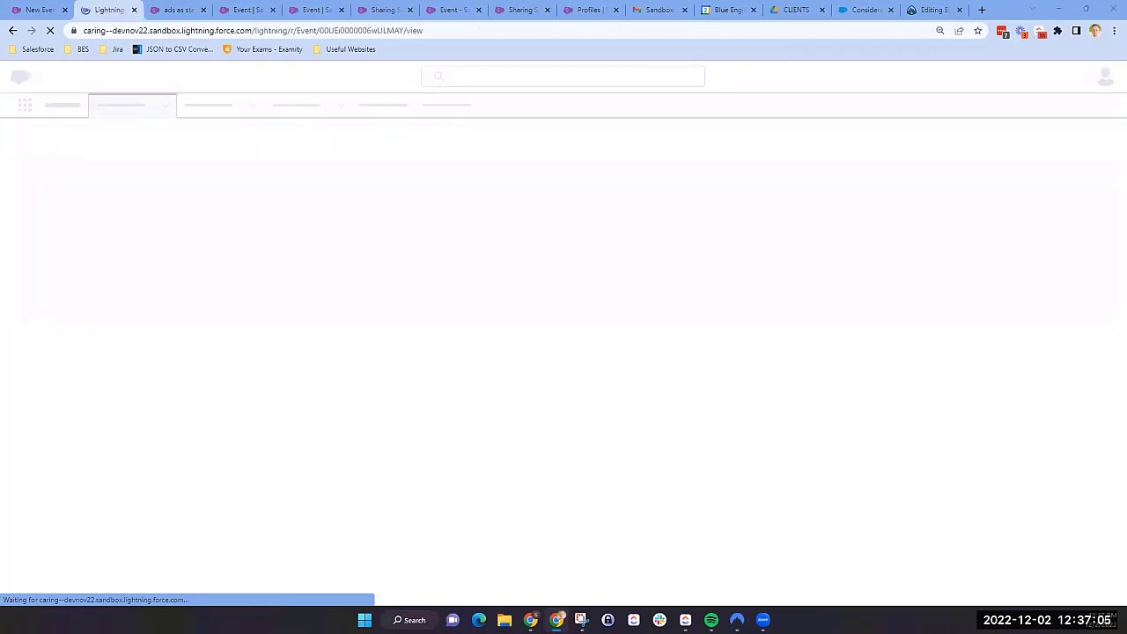
left_click(982, 10)
type("Chrome extension: Salesforce Crazy Compare")
key("Return")
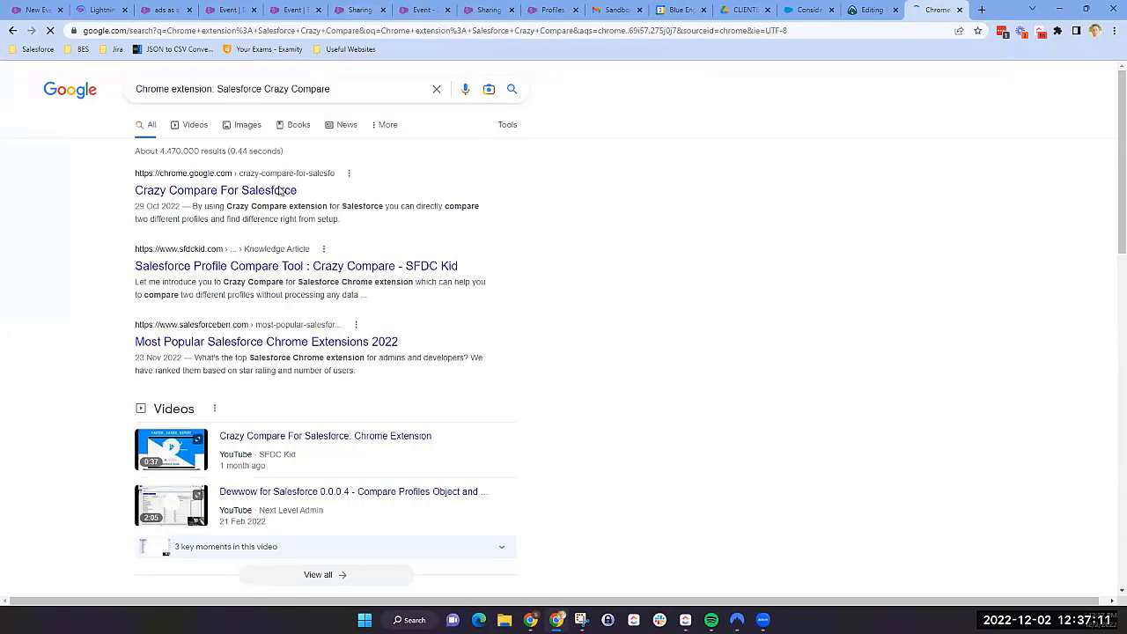
- Open the Crazy Compare For Salesforce page in the Chrome Web Store, start adding the extension, and reload the Sharing Settings page meanwhile
left_click(278, 192)
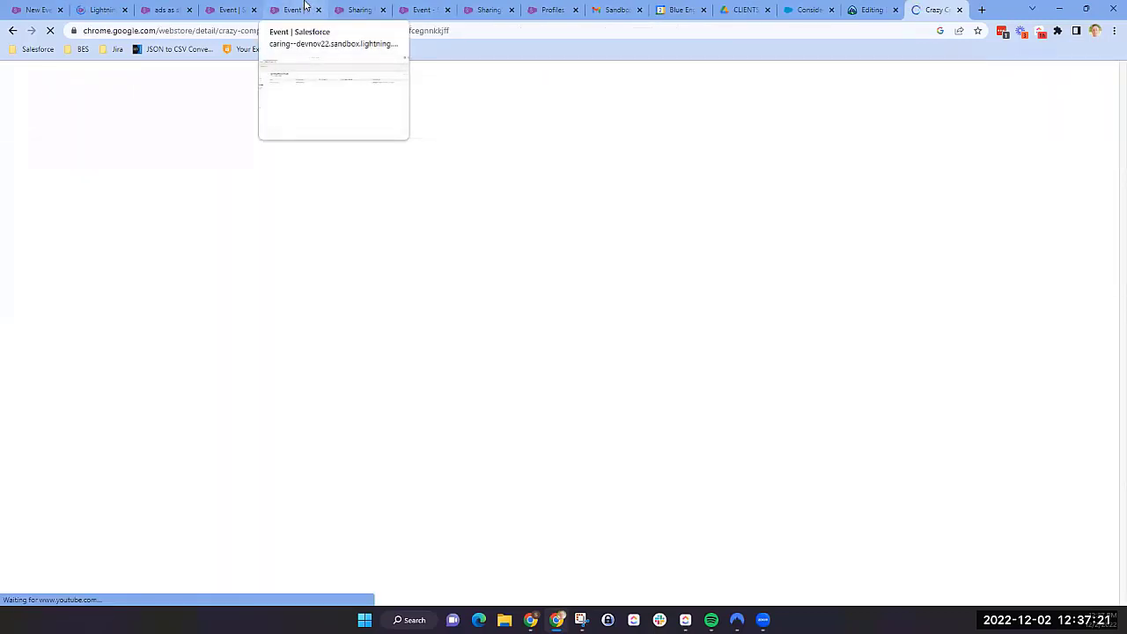
left_click(300, 9)
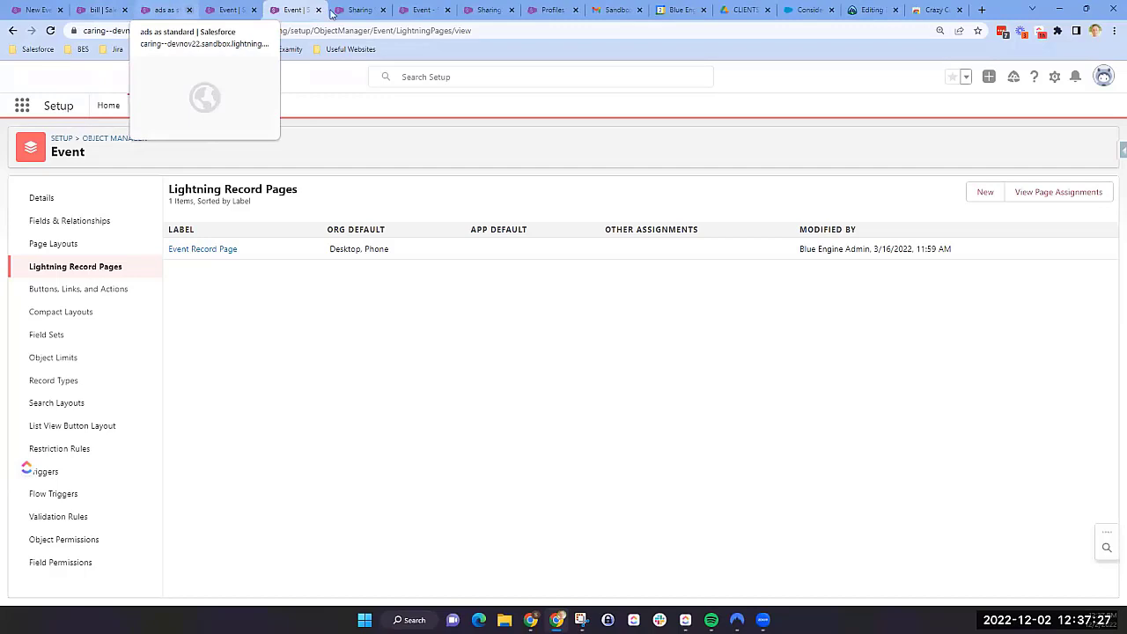
left_click(356, 10)
key("F5")
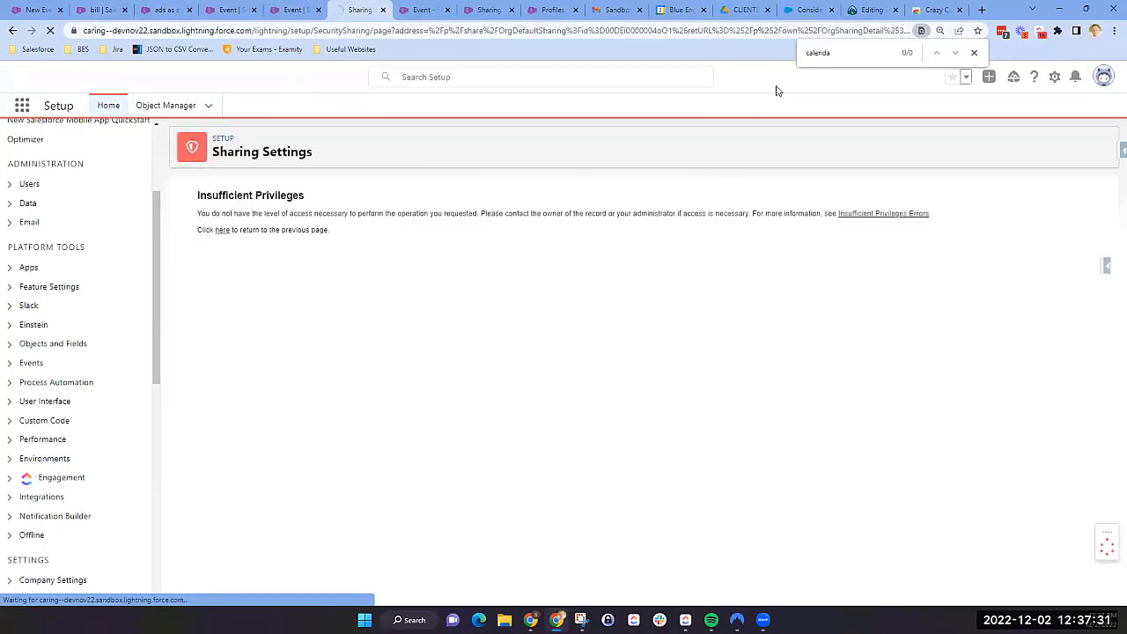
key("ctrl+9")
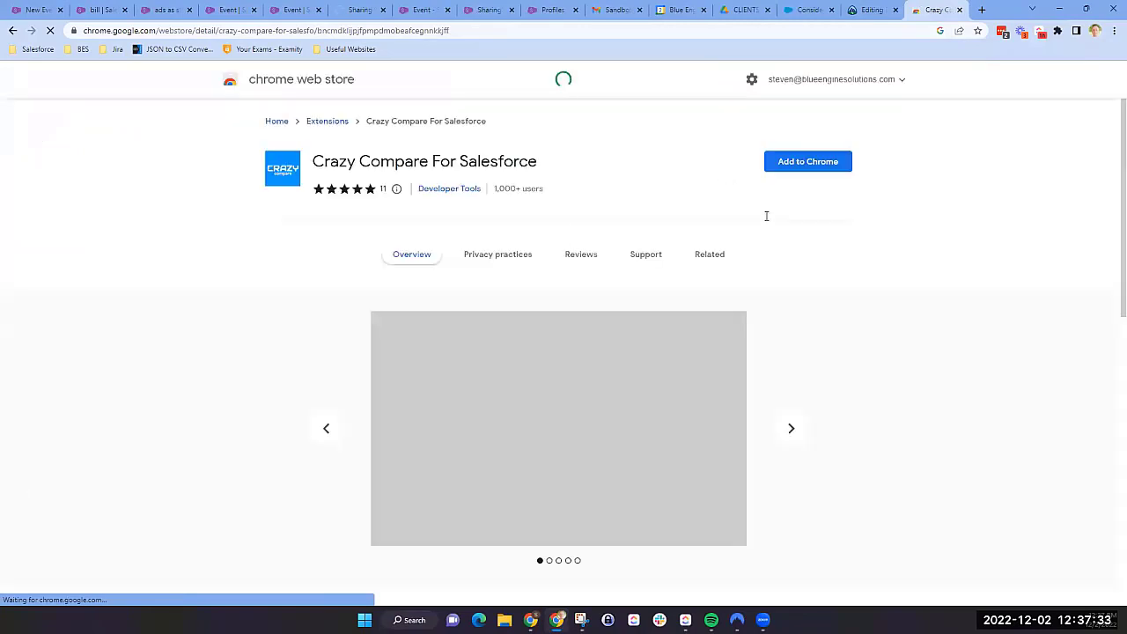
left_click(800, 173)
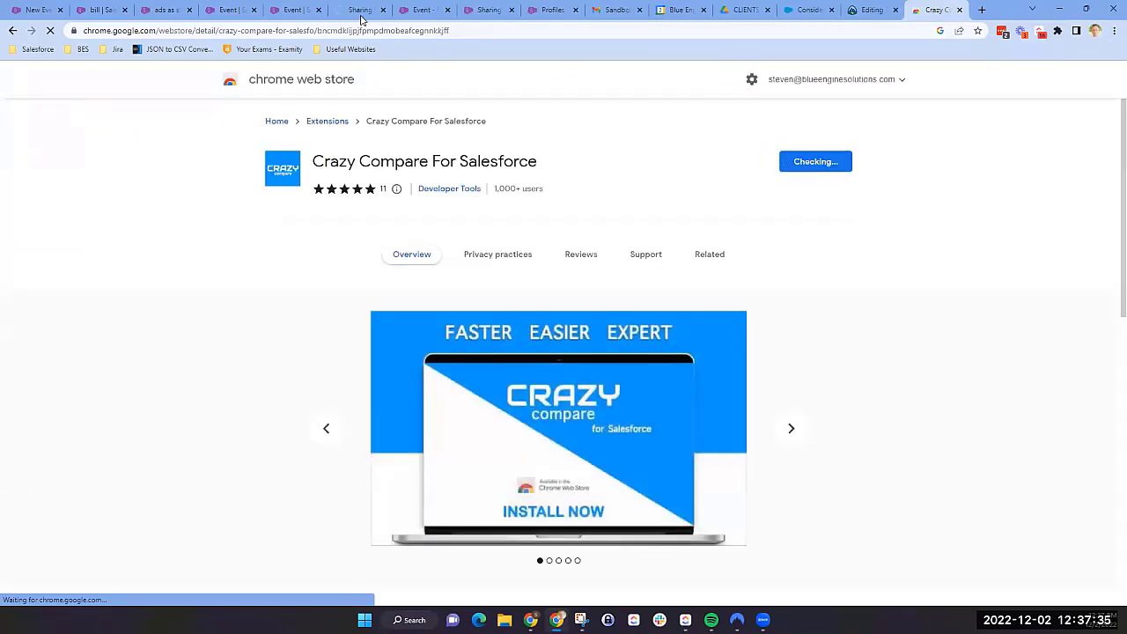
left_click(361, 16)
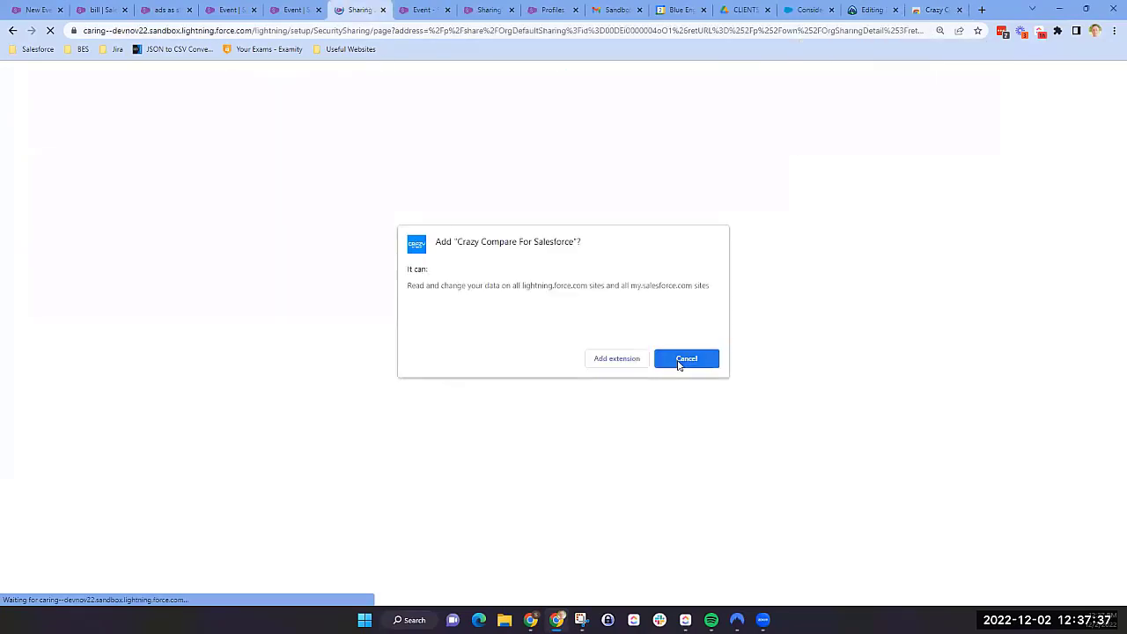
left_click(680, 362)
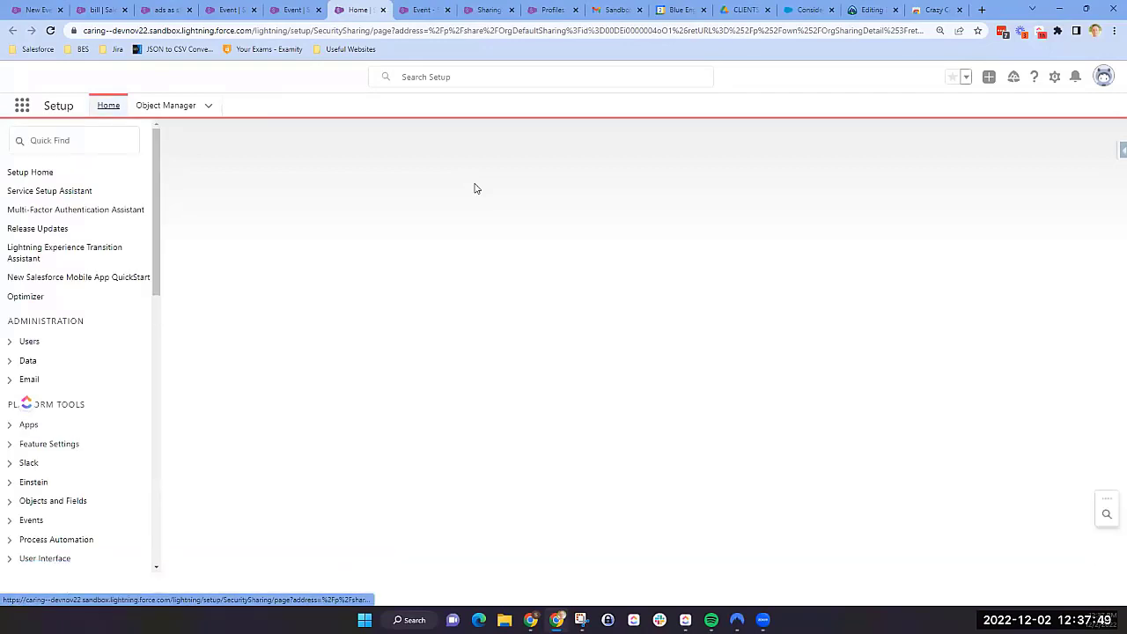
- Find the Activity row with a page search for "activ" and set its default internal access to Controlled by Parent
left_click(332, 8)
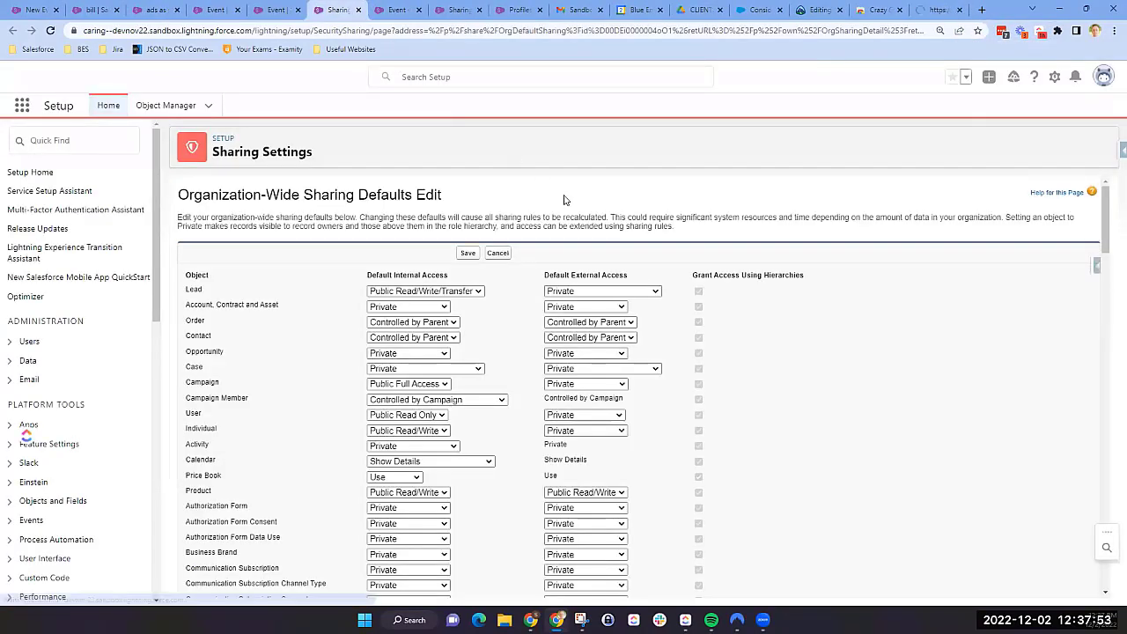
key("ctrl+f")
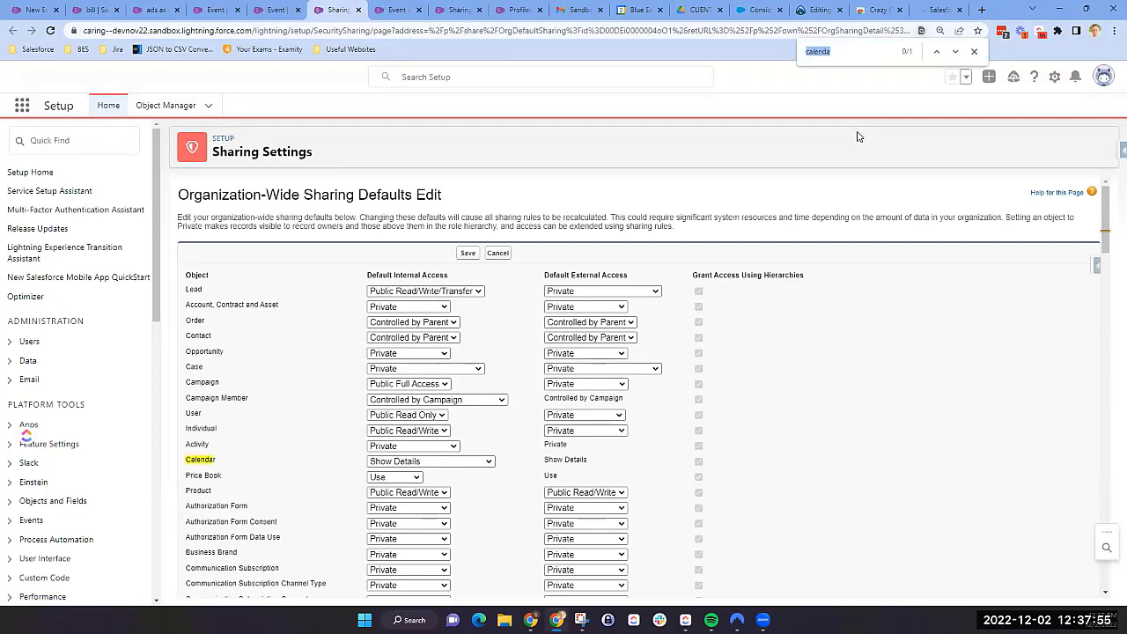
type("activ")
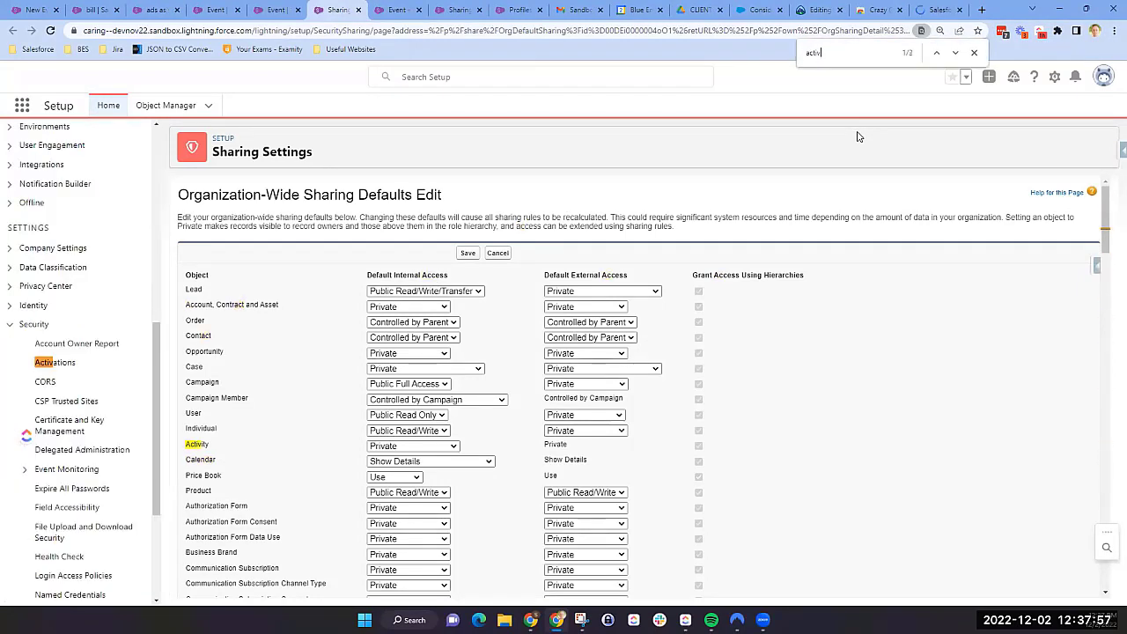
left_click(388, 448)
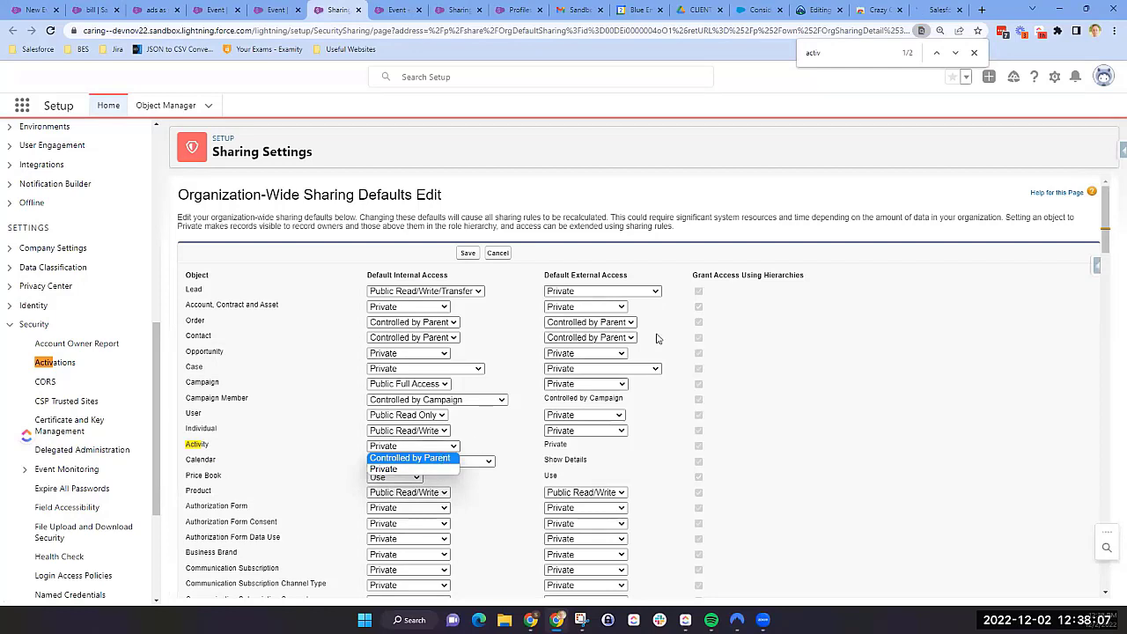
left_click(957, 56)
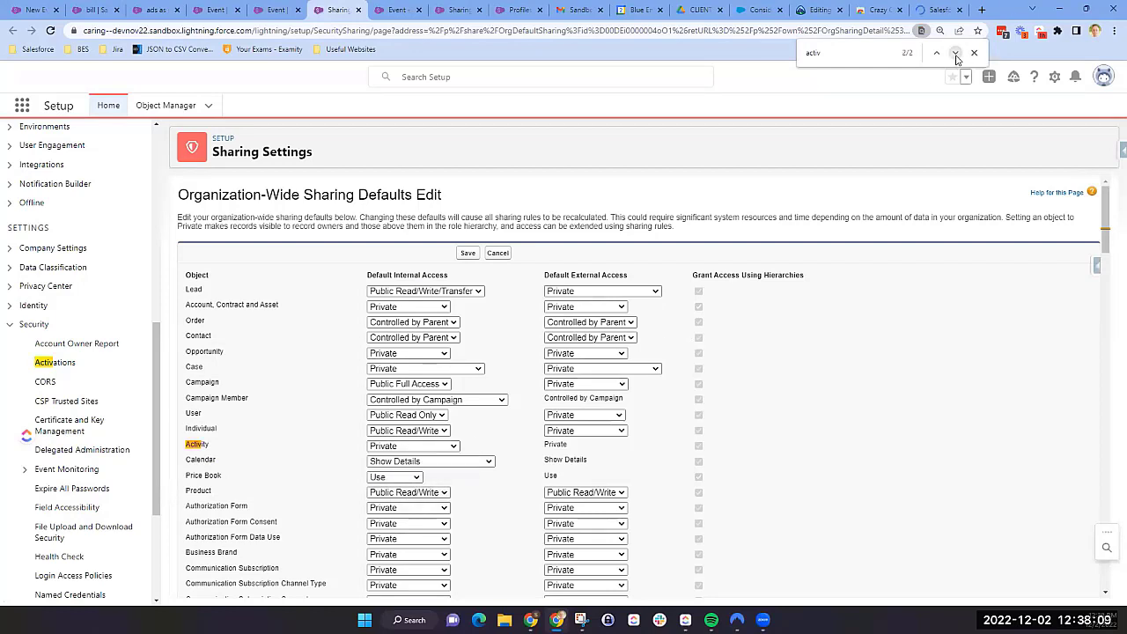
left_click(956, 57)
left_click(956, 57)
left_click(396, 446)
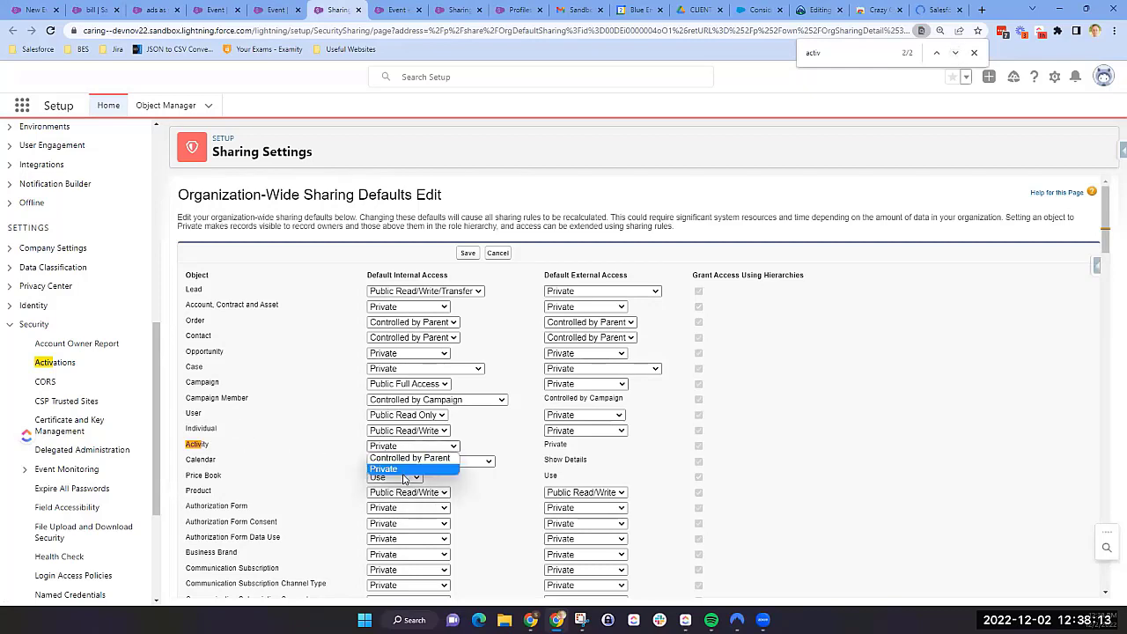
left_click(439, 463)
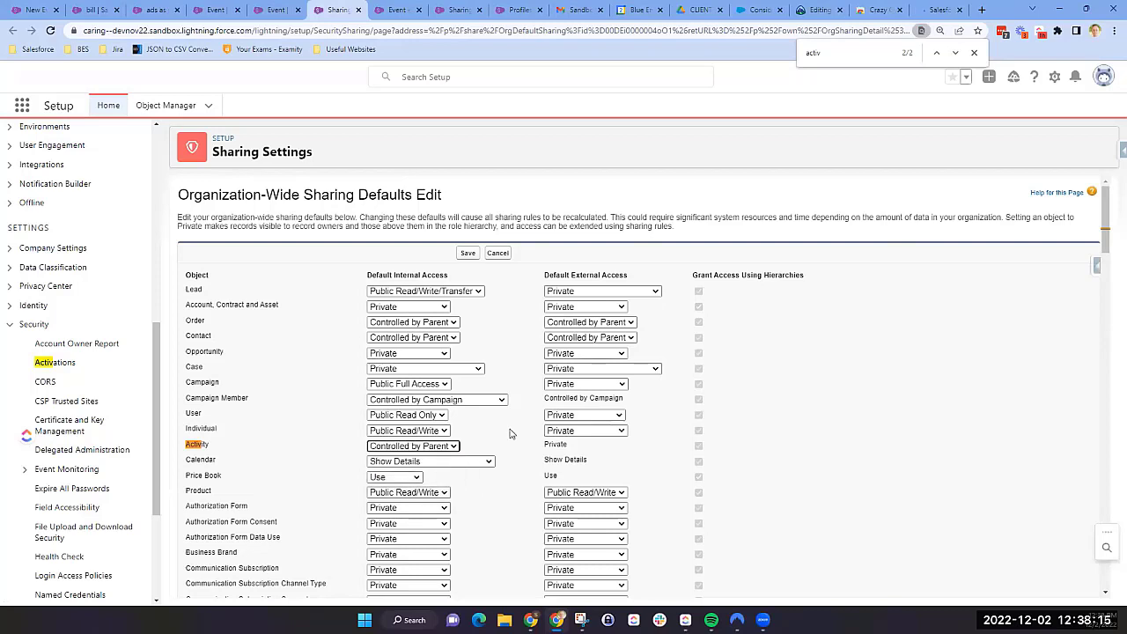
- Look through the Calendar row's default internal access options and save the organization-wide sharing defaults
left_click(453, 462)
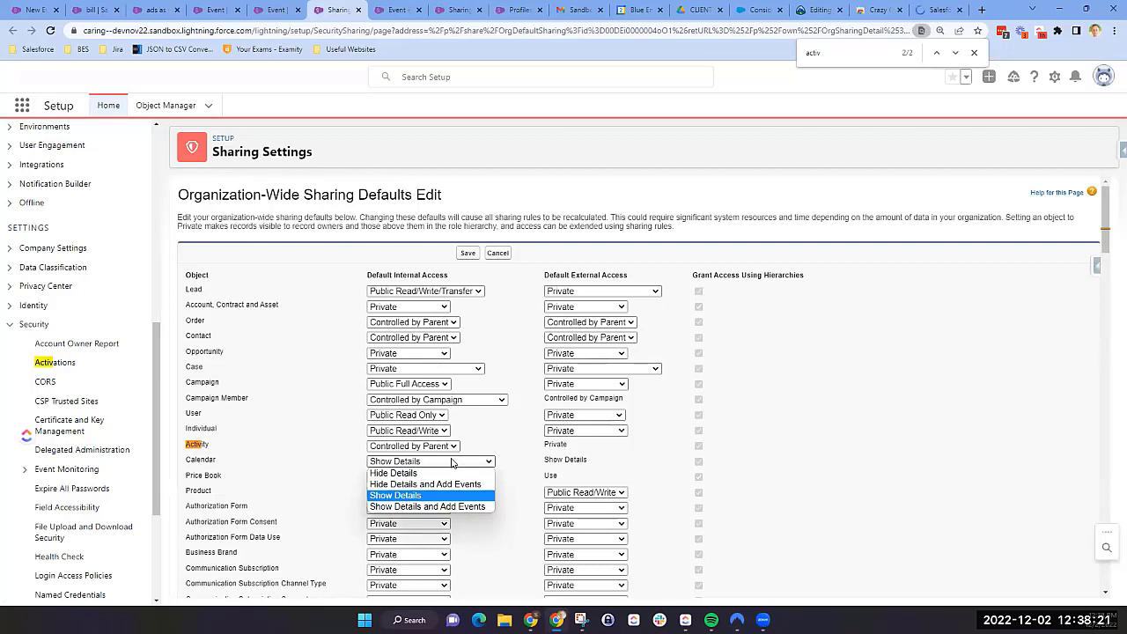
left_click(452, 462)
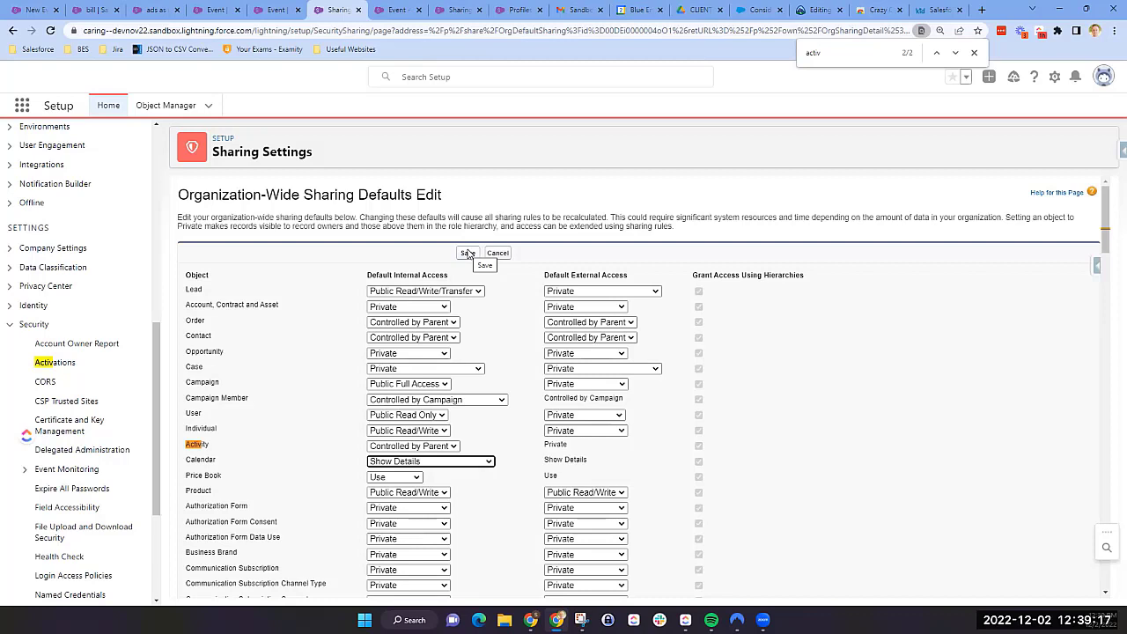
left_click(467, 253)
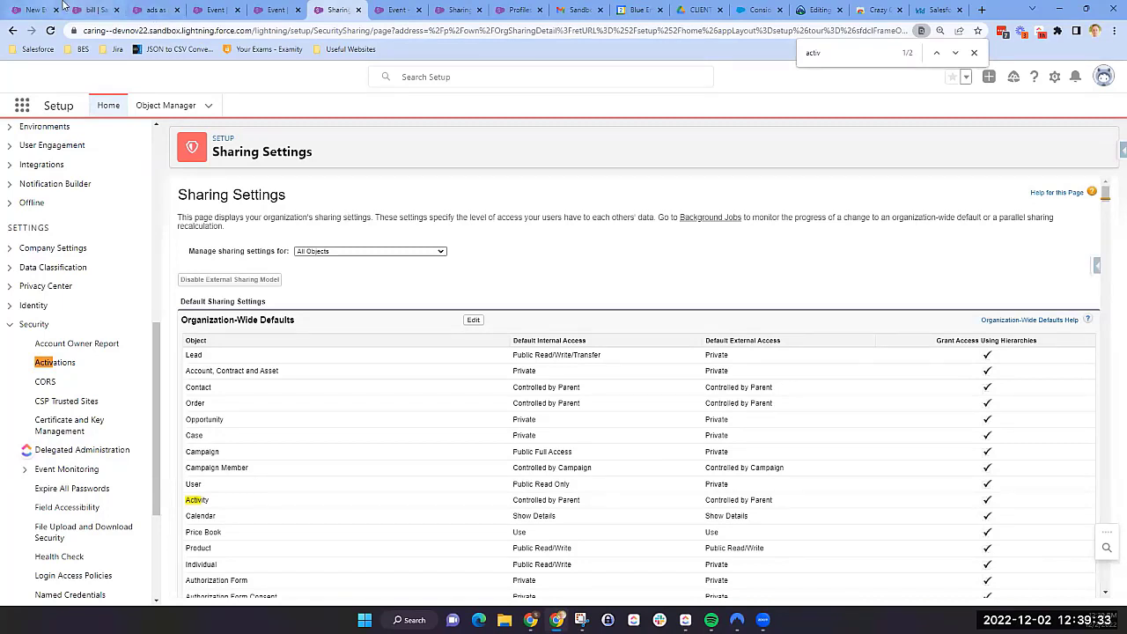
- Check the additional actions available on the "bill" event, and review the Calendar default internal access in Sharing Settings
left_click(91, 9)
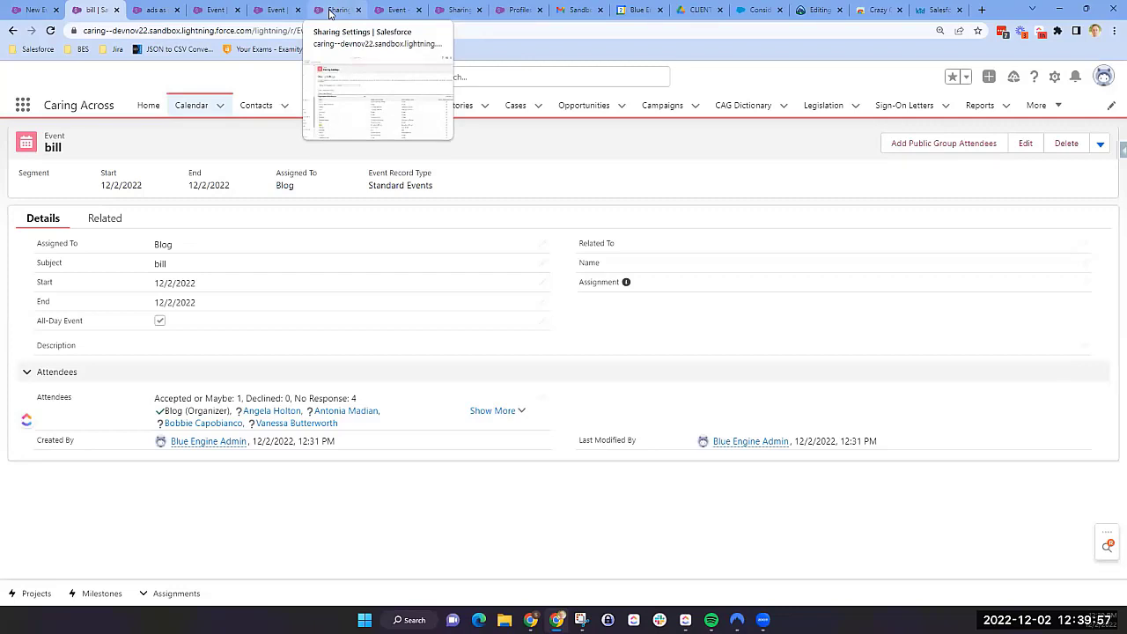
left_click(1102, 145)
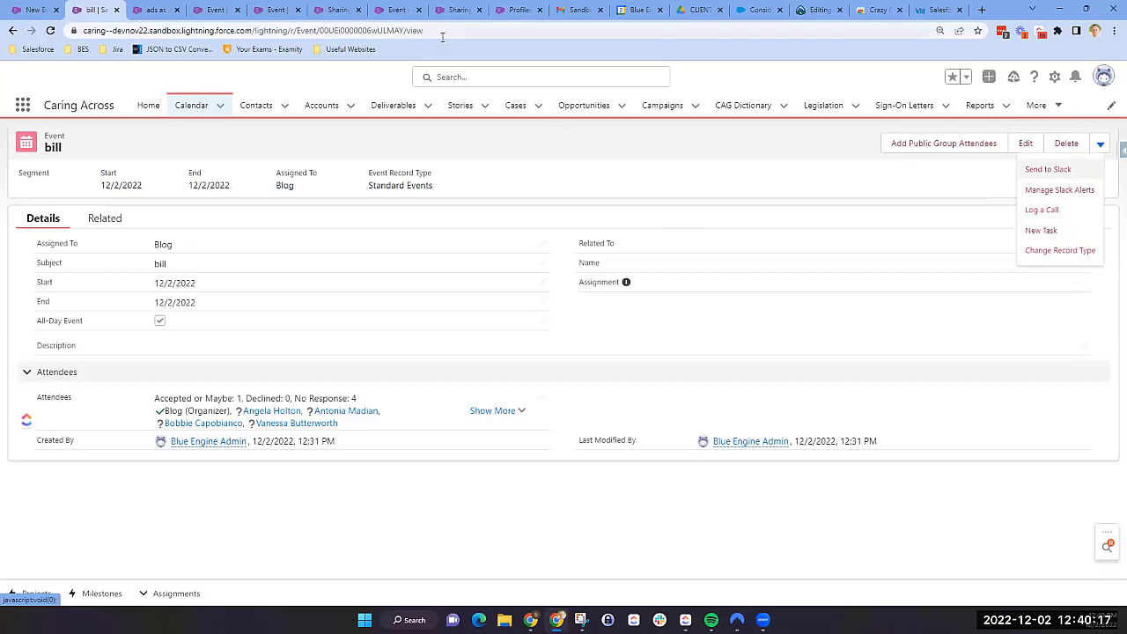
left_click(320, 9)
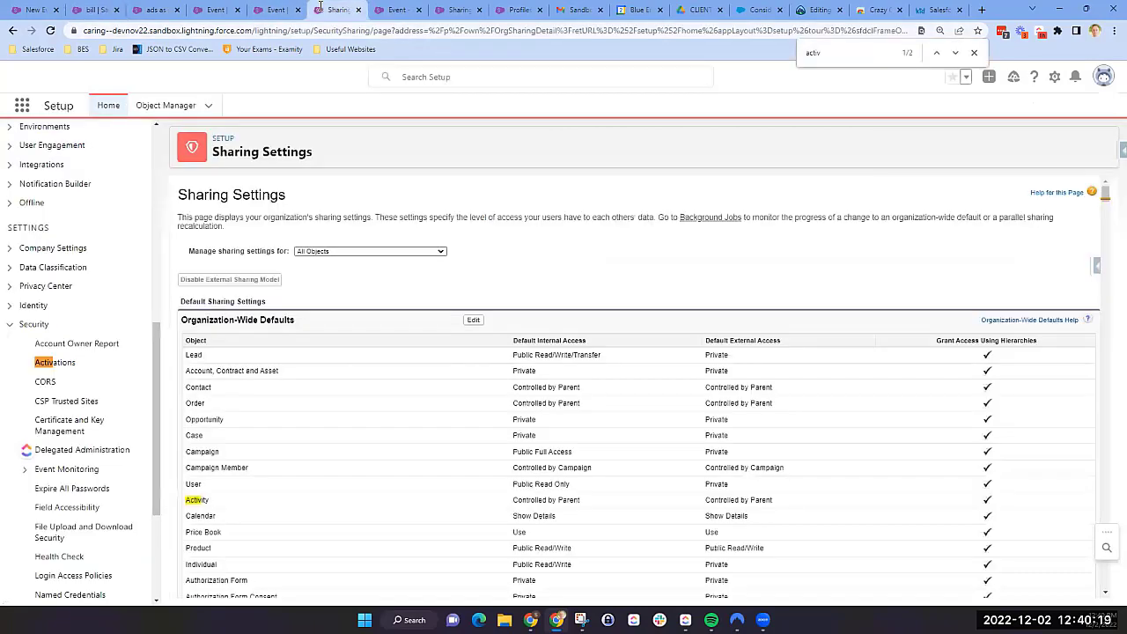
scroll(495, 208, "down", 3)
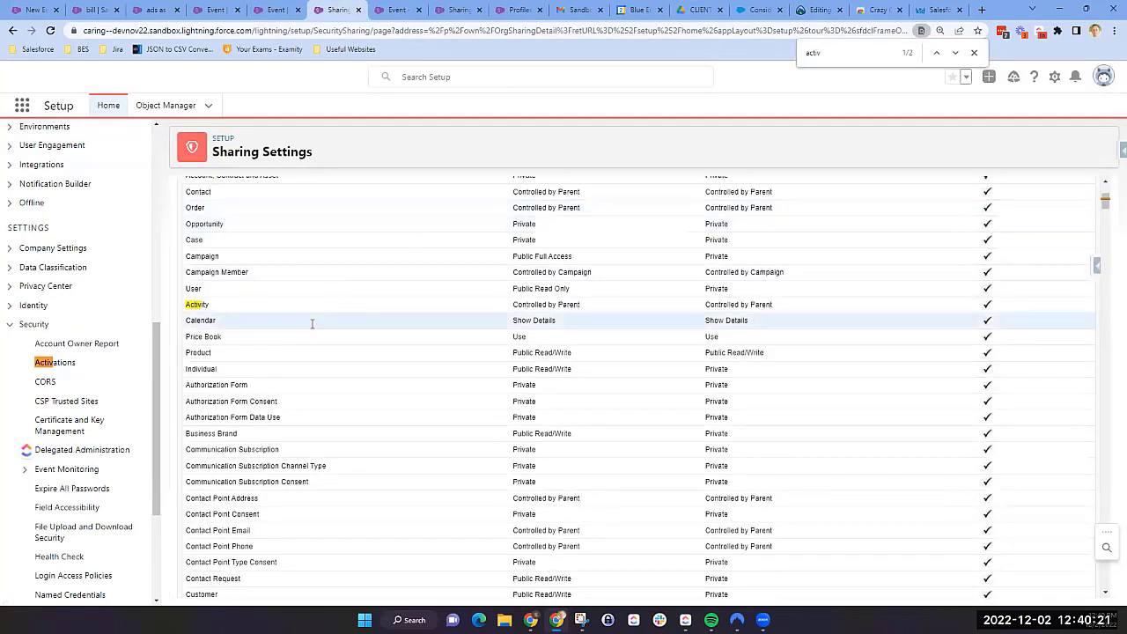
left_click_drag(556, 321, 512, 323)
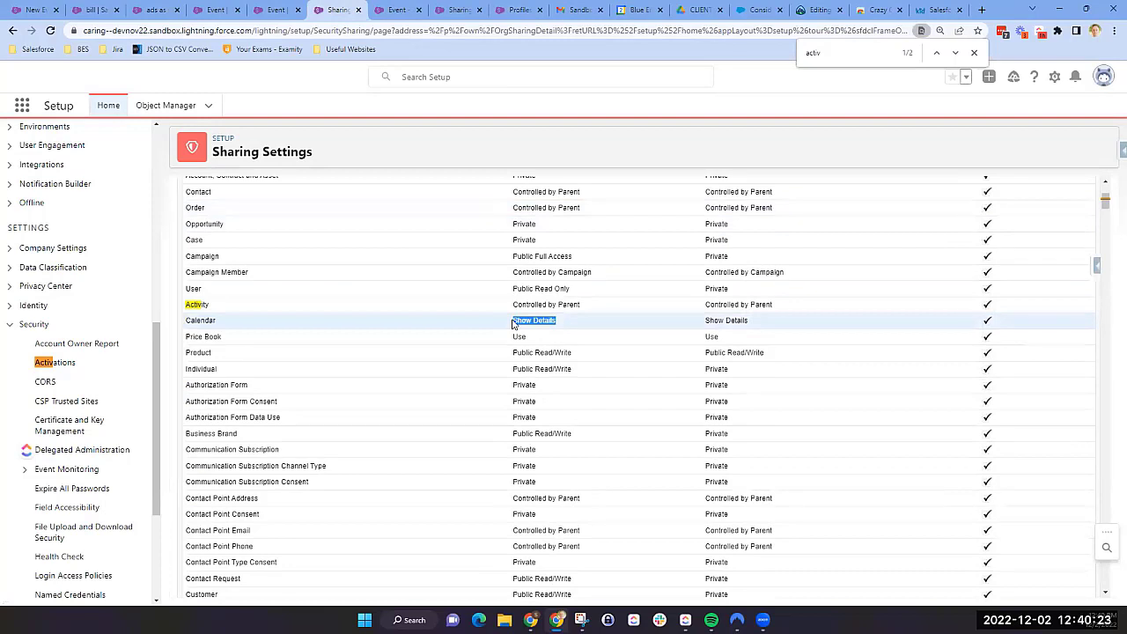
scroll(512, 323, "up", 3)
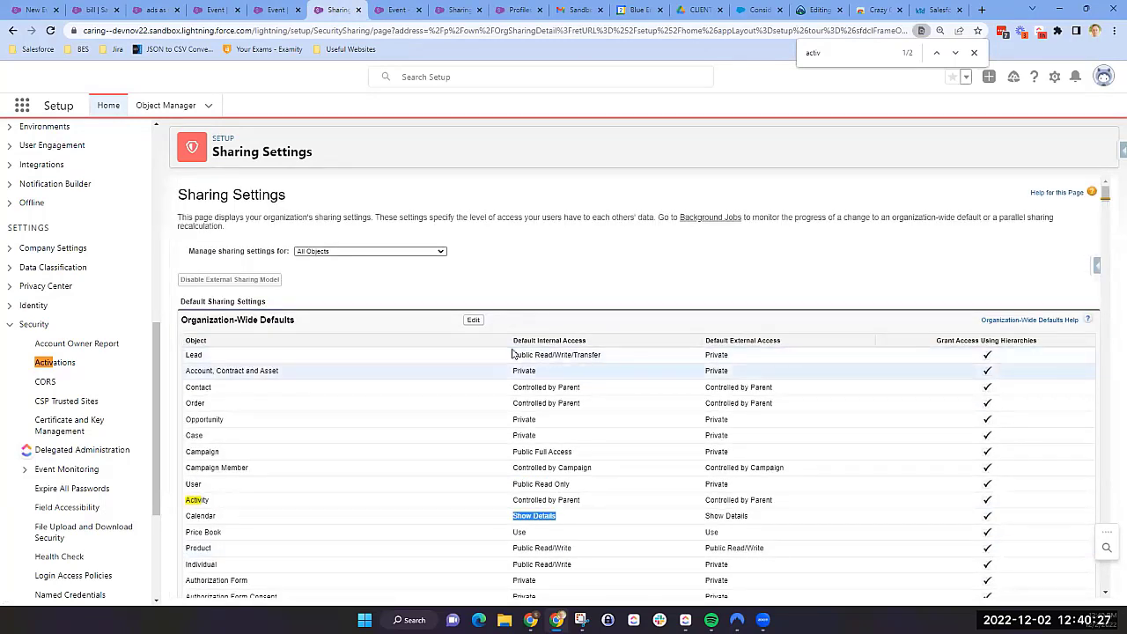
- Look through the list of object settings in the STANDARD CAG - USE THIS ONE profile
left_click(520, 10)
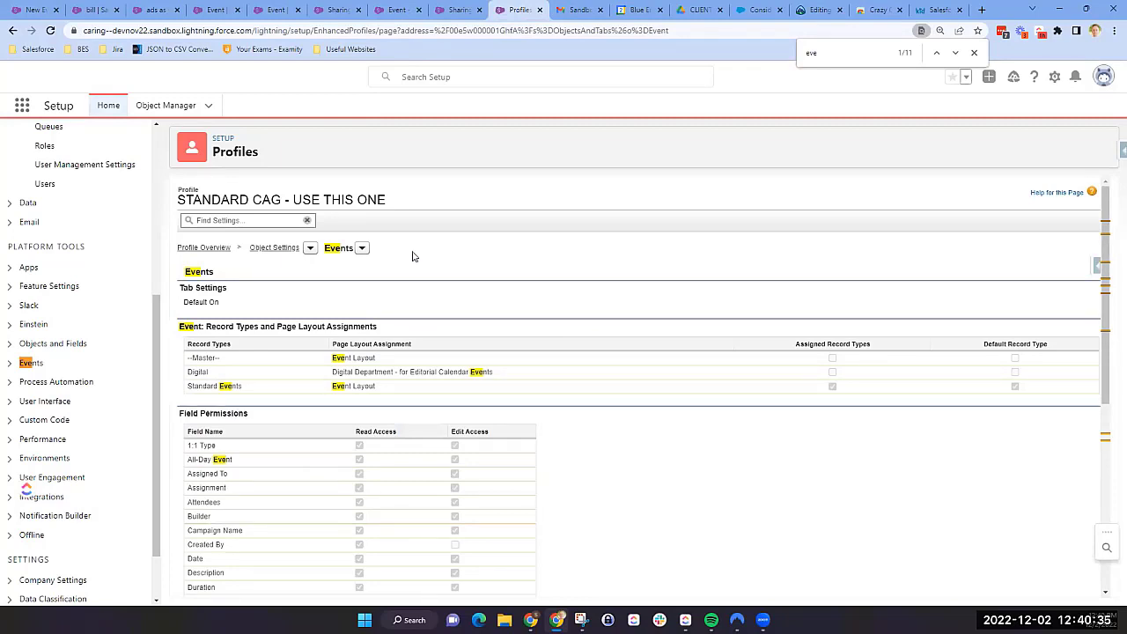
left_click(362, 248)
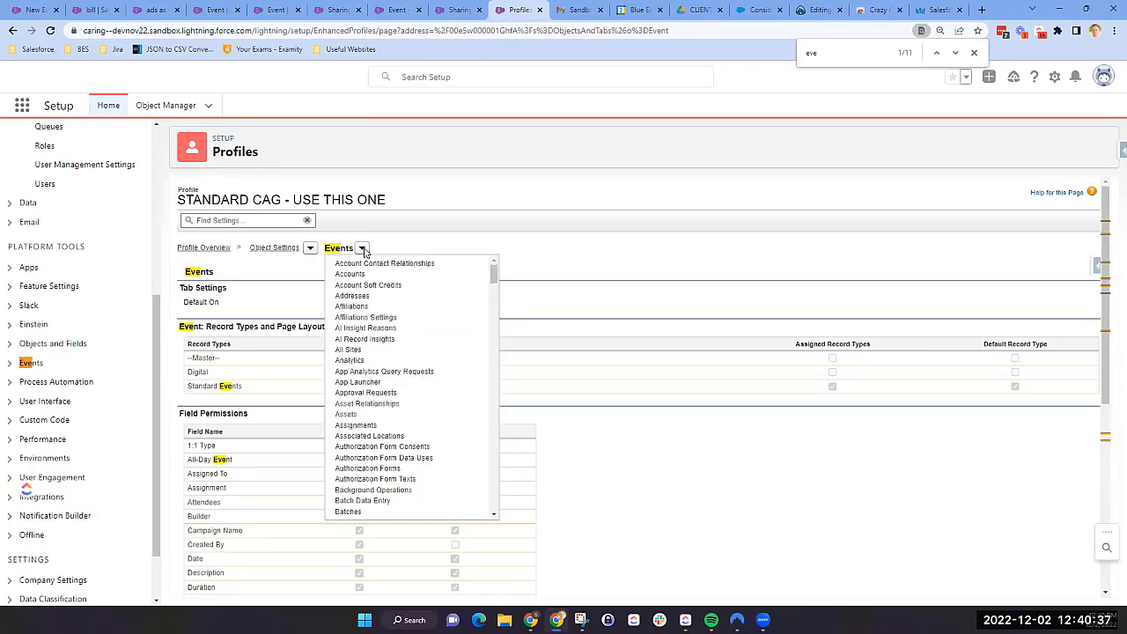
scroll(497, 276, "down", 1)
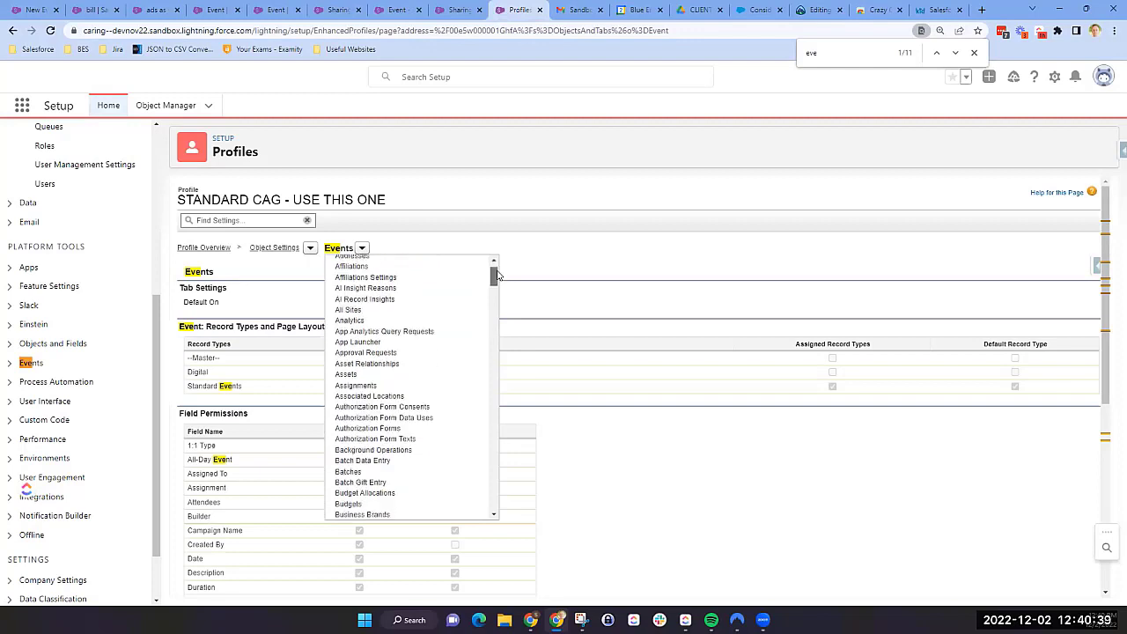
scroll(493, 275, "up", 1)
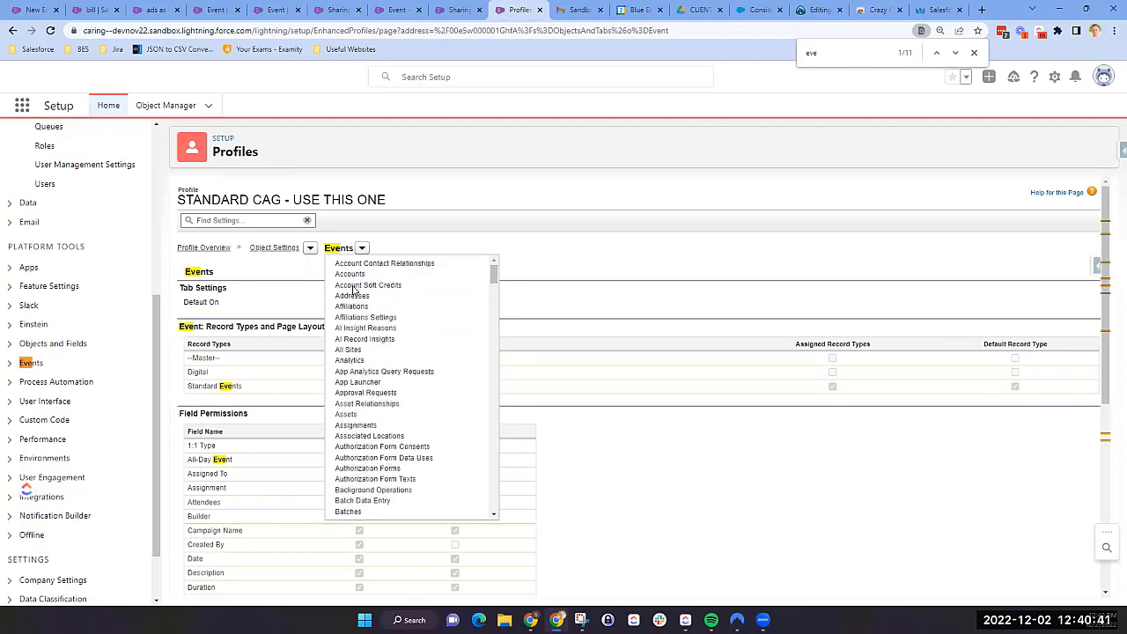
scroll(365, 305, "down", 5)
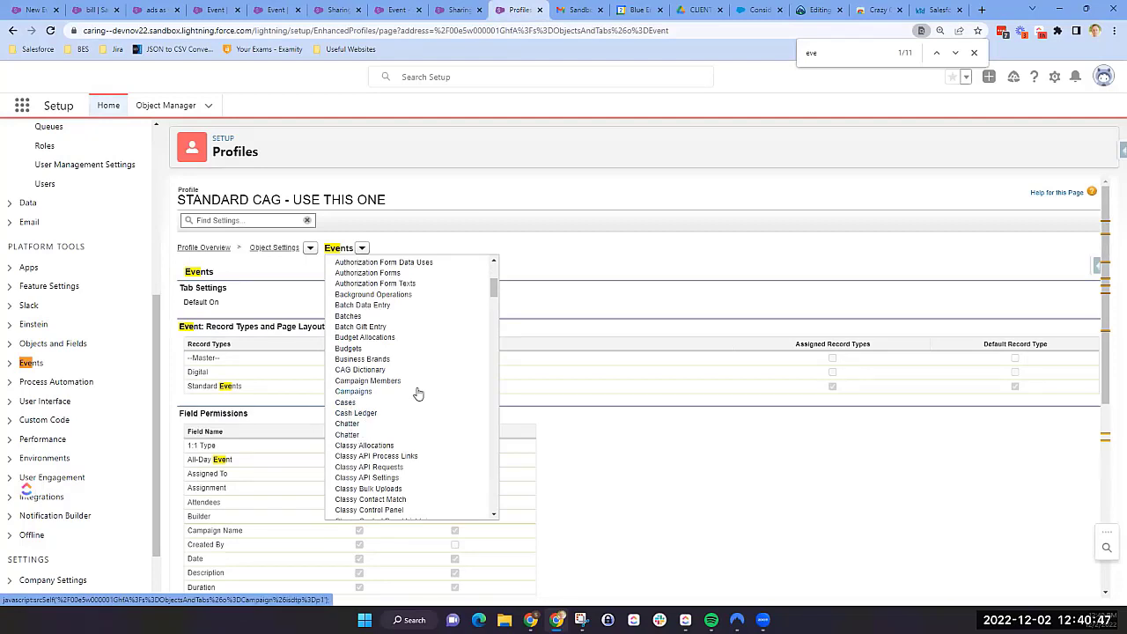
scroll(418, 394, "up", 5)
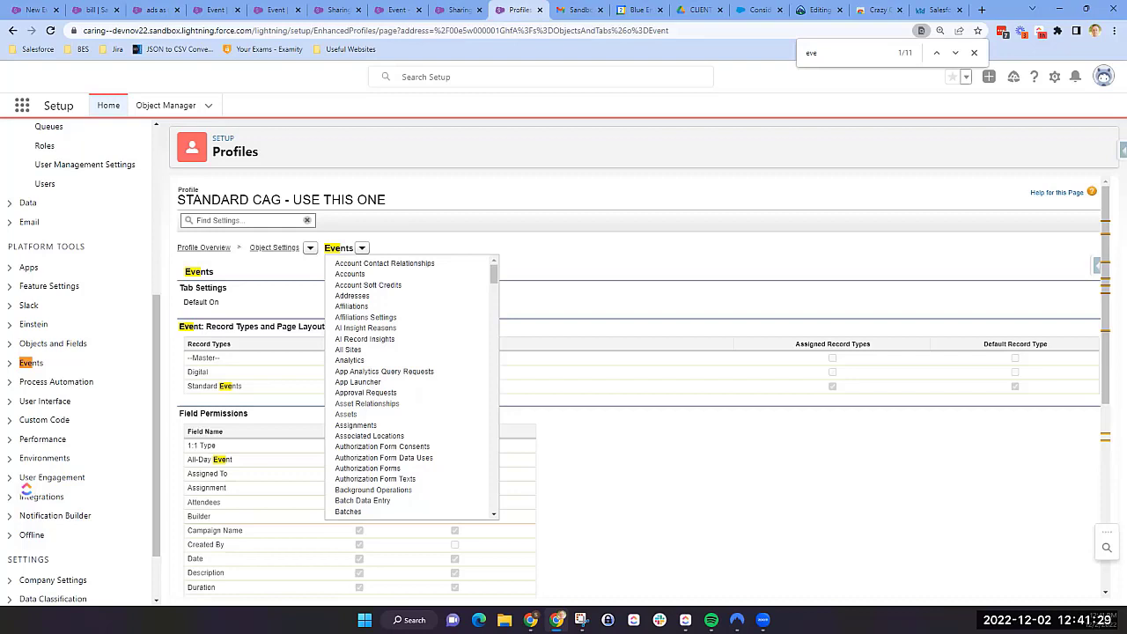
- Read the event editing and deletion sections of the Salesforce Help article on using events and calendars in Salesforce Classic
left_click(747, 7)
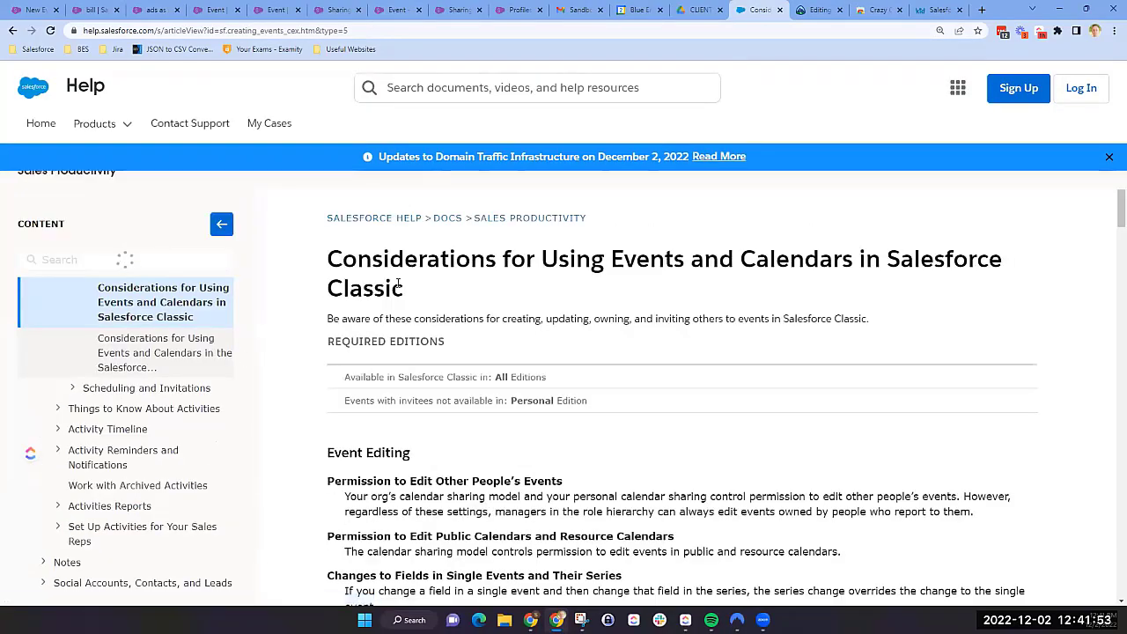
triple_click(398, 284)
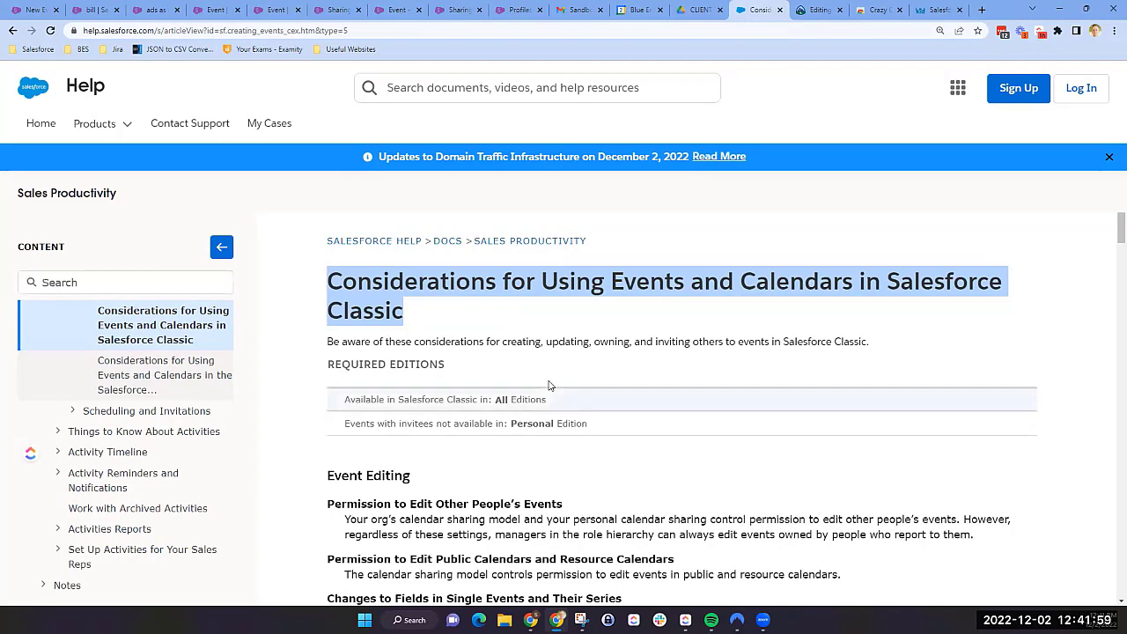
scroll(548, 383, "down", 4)
scroll(549, 385, "down", 1)
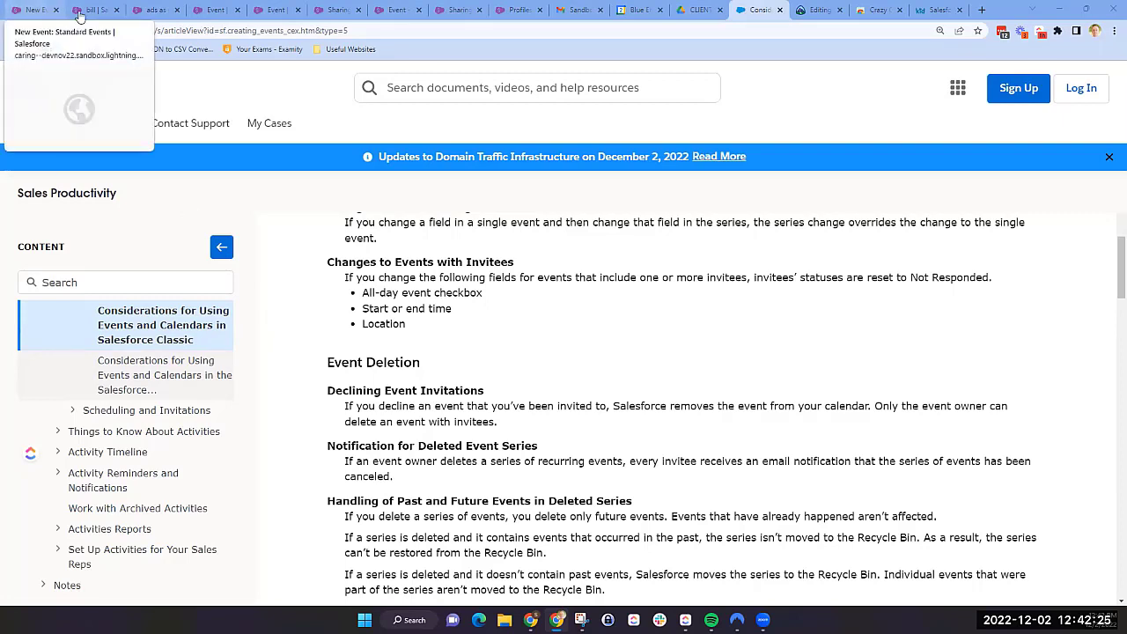
- Open the Gmail inbox in a new browser tab and return to the "bill" event
left_click(983, 10)
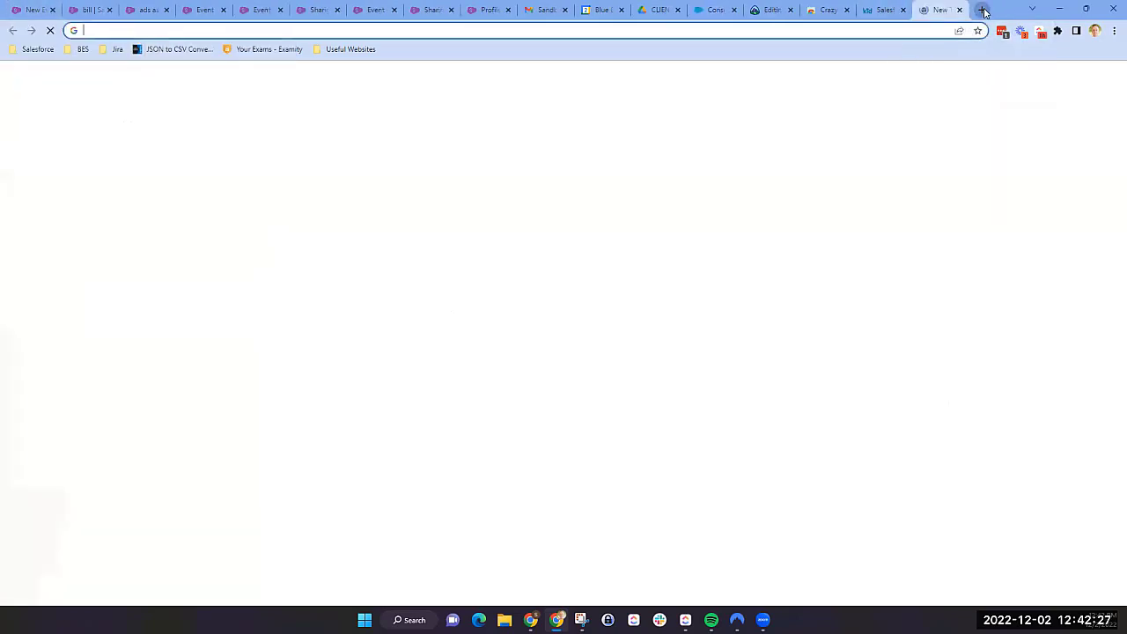
type("mai")
key("Return")
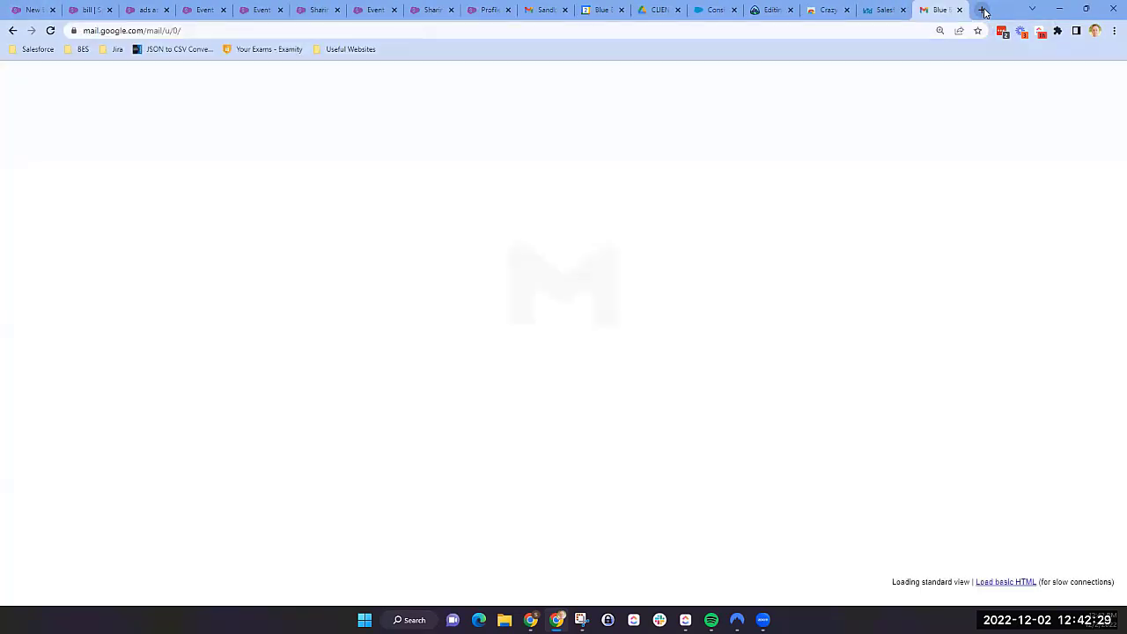
left_click(96, 10)
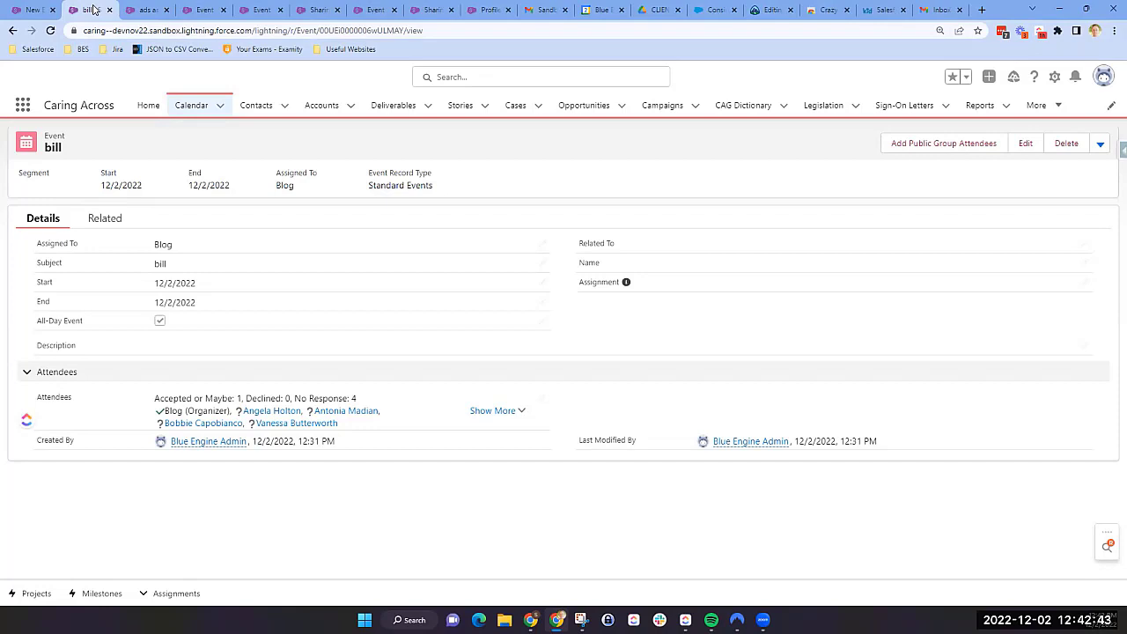
- Read the "Sandbox: Processing complete" email thread in Gmail and return to the Salesforce Event Creation page
left_click(949, 10)
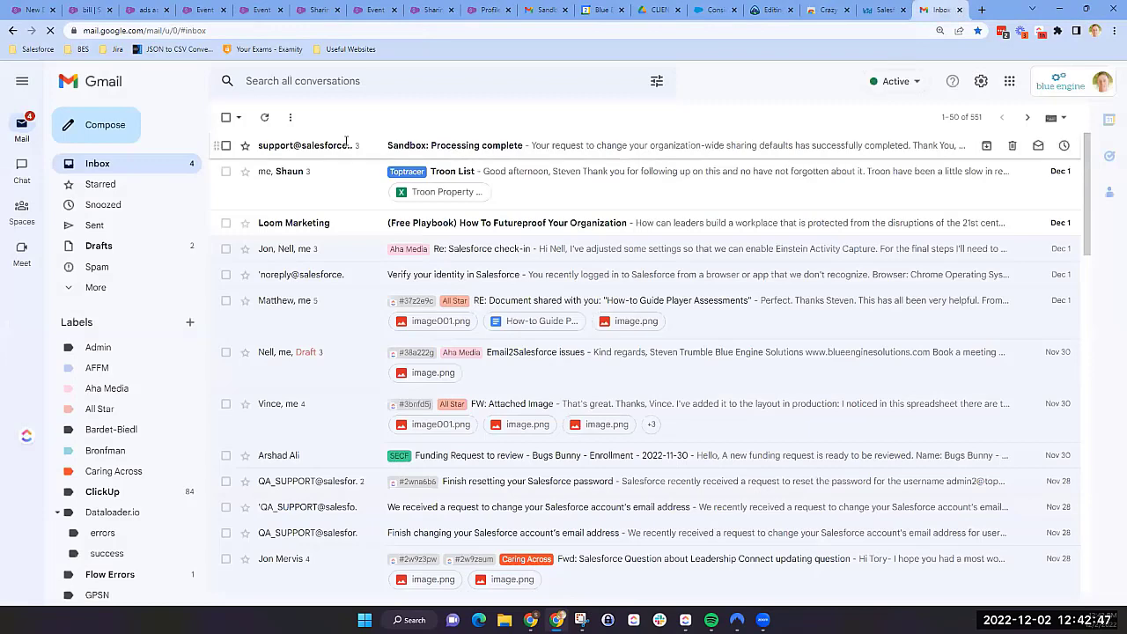
left_click(348, 146)
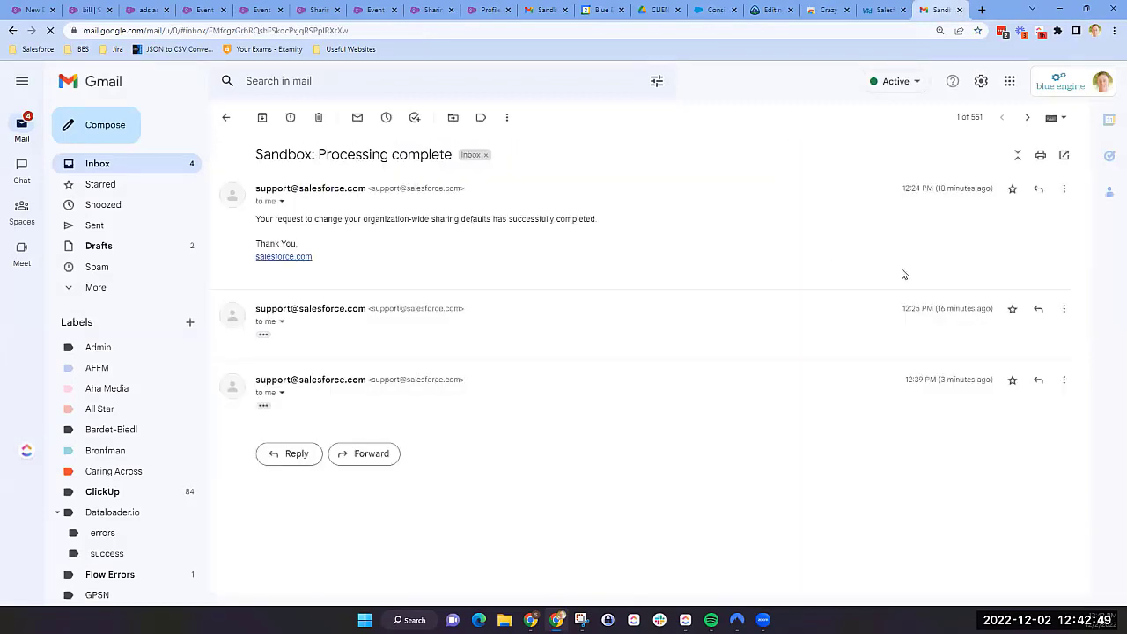
left_click(27, 7)
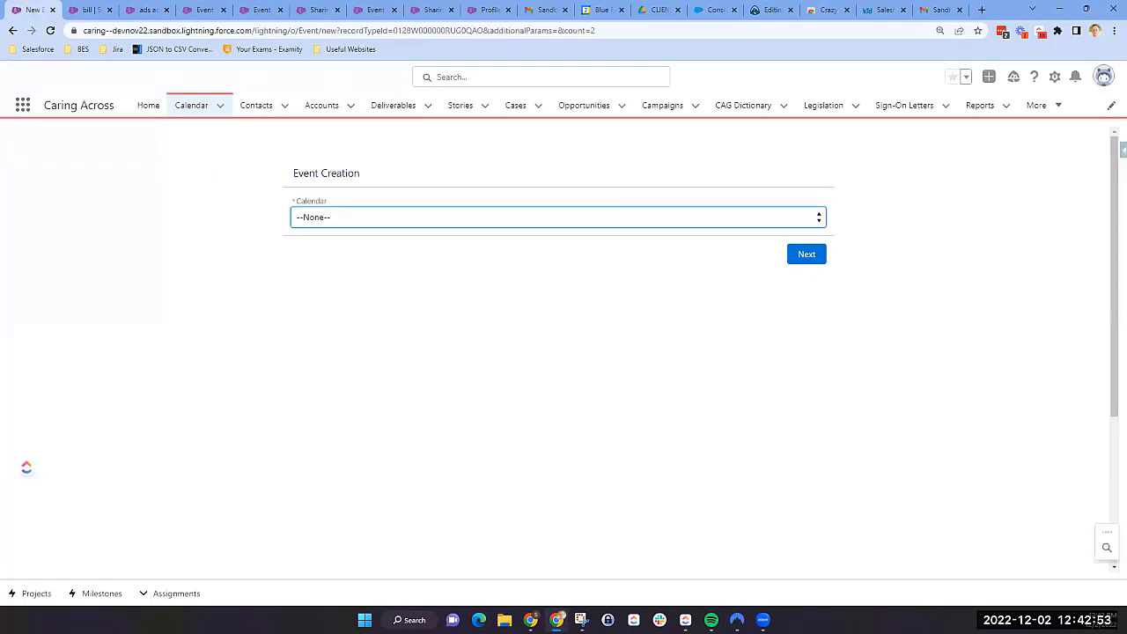
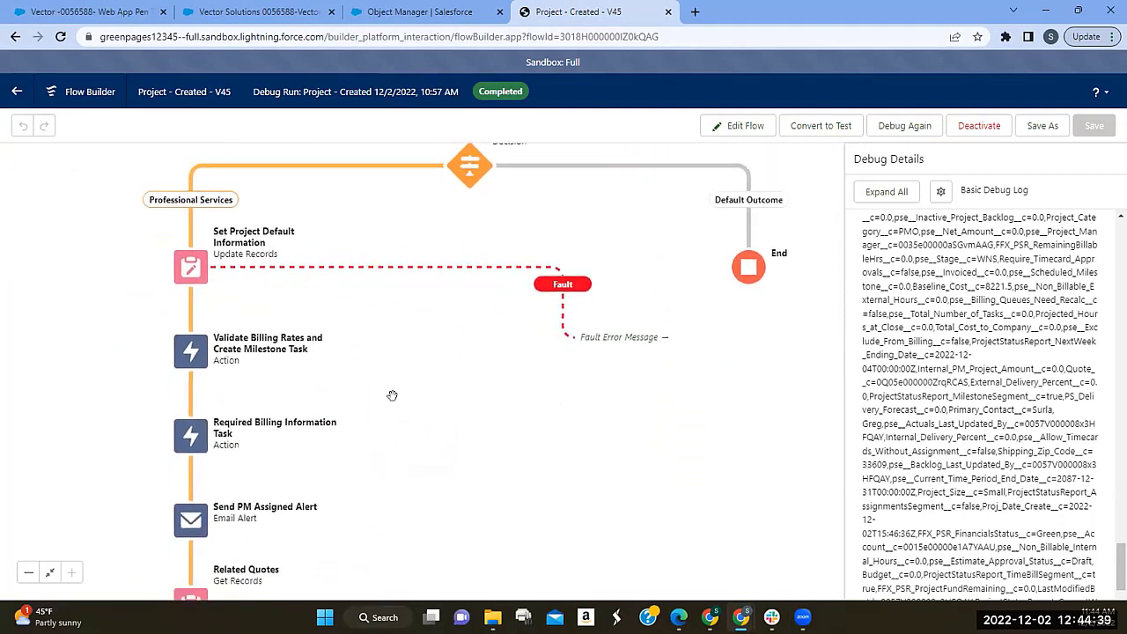
- Examine the Professional Services path of the Project - Created flow and the field mappings in its Updates from Quote element
scroll(405, 183, "down", 2)
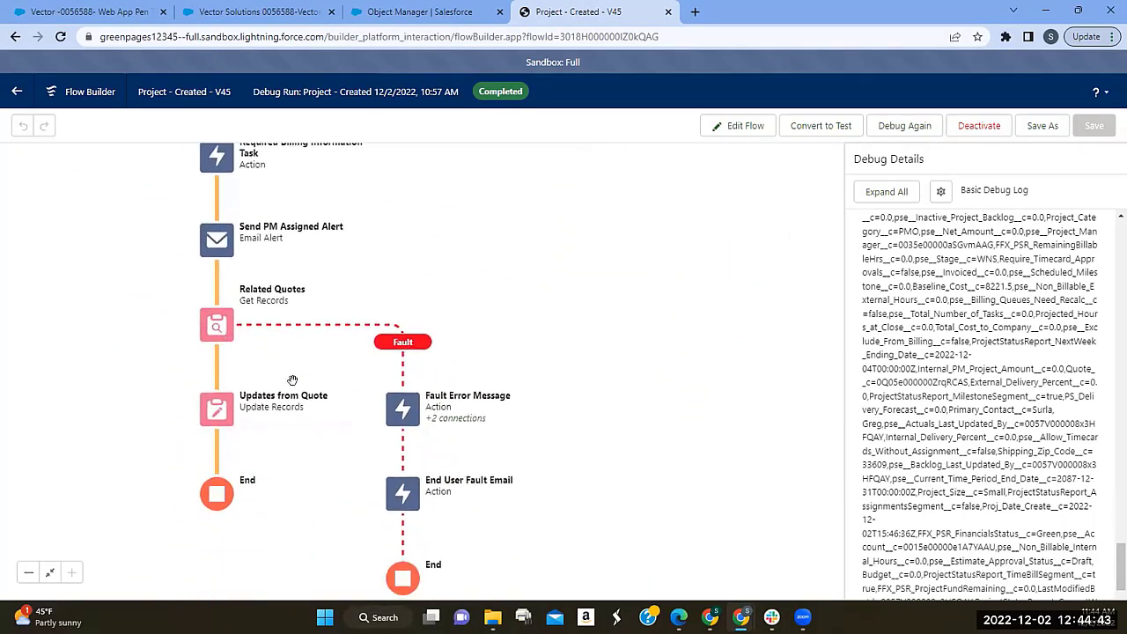
left_click_drag(373, 288, 375, 484)
scroll(376, 486, "up", 2)
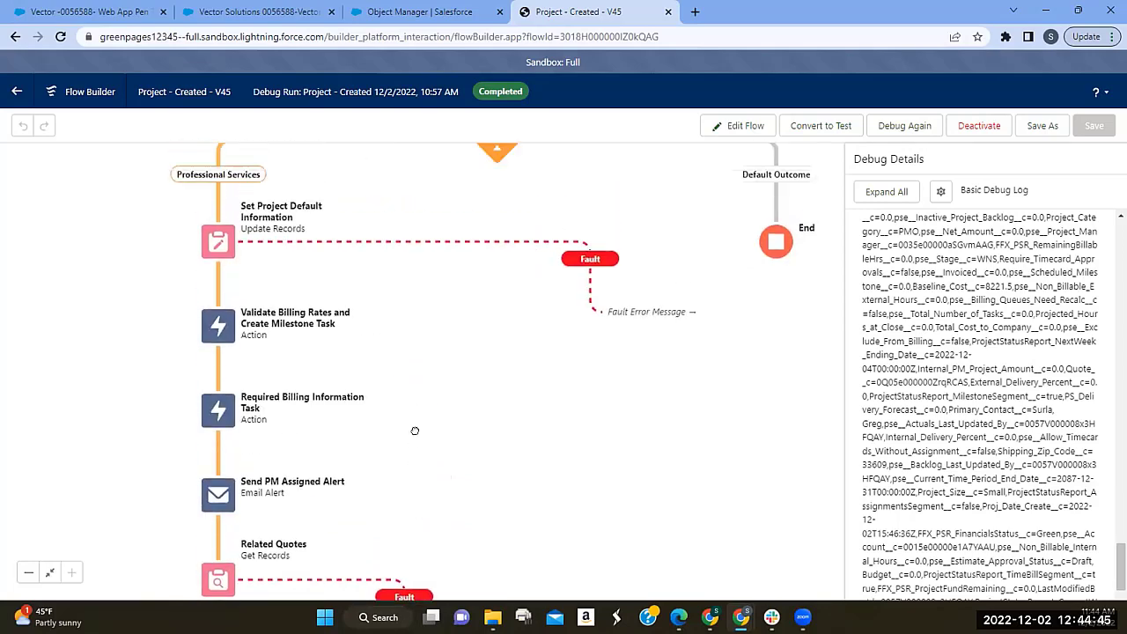
scroll(436, 272, "down", 5)
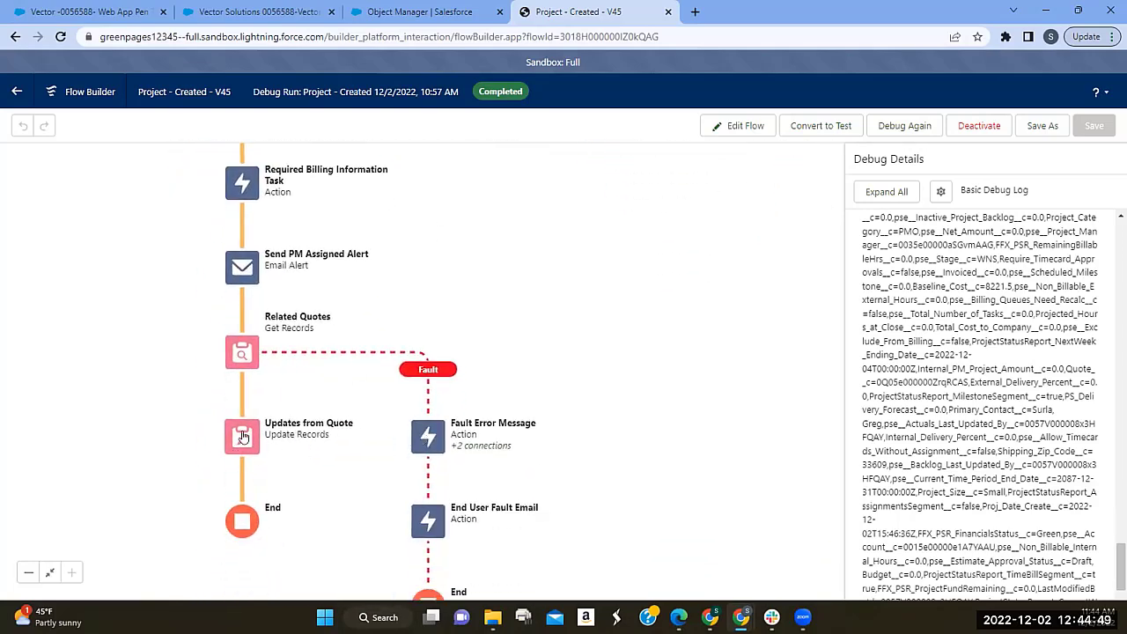
double_click(244, 435)
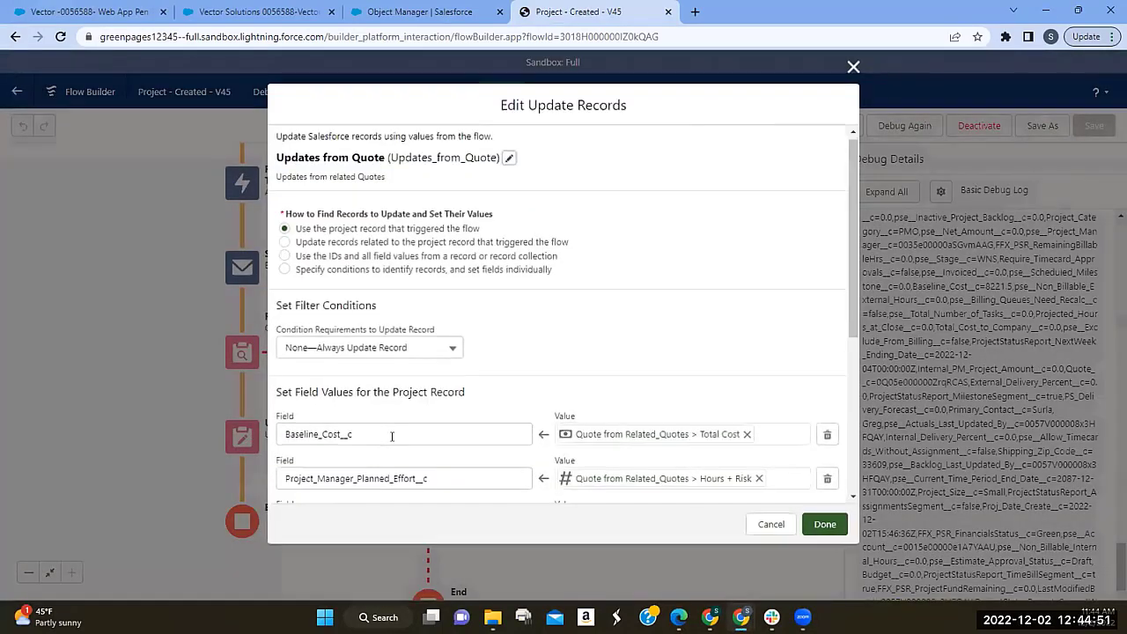
scroll(391, 432, "down", 3)
scroll(392, 435, "down", 3)
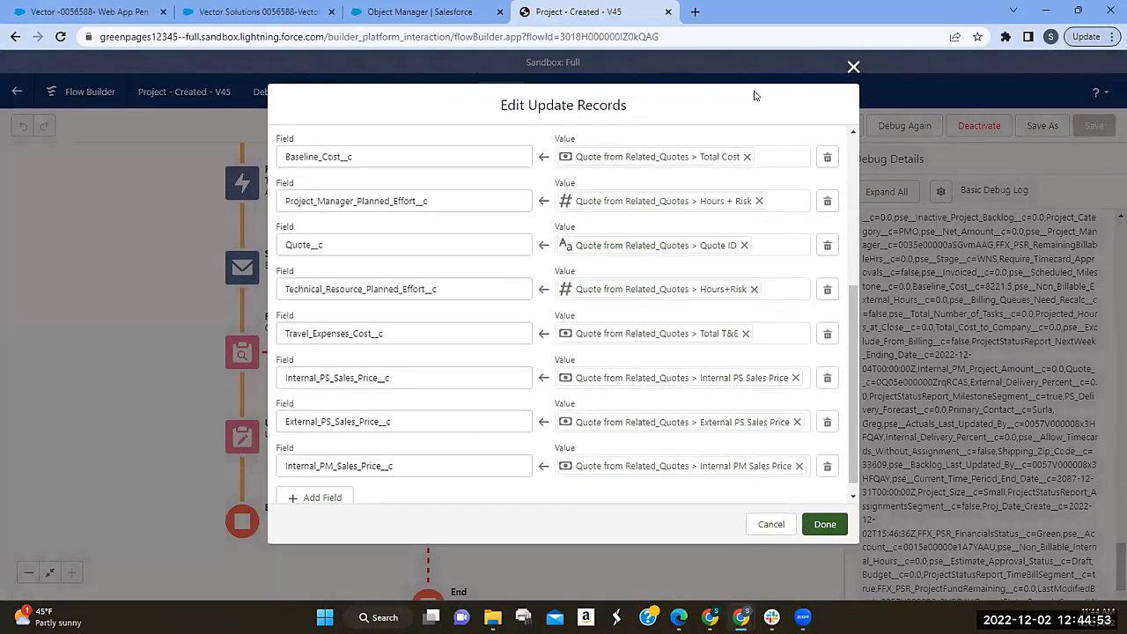
left_click(854, 67)
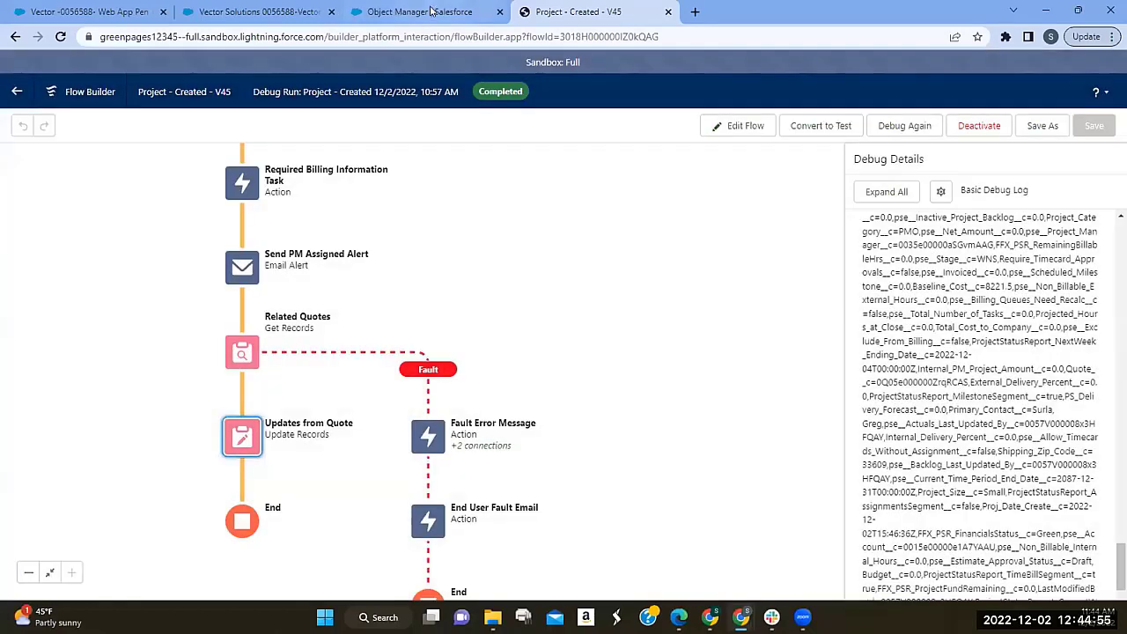
- Search the Object Manager for "quo" and clear the search
left_click(420, 12)
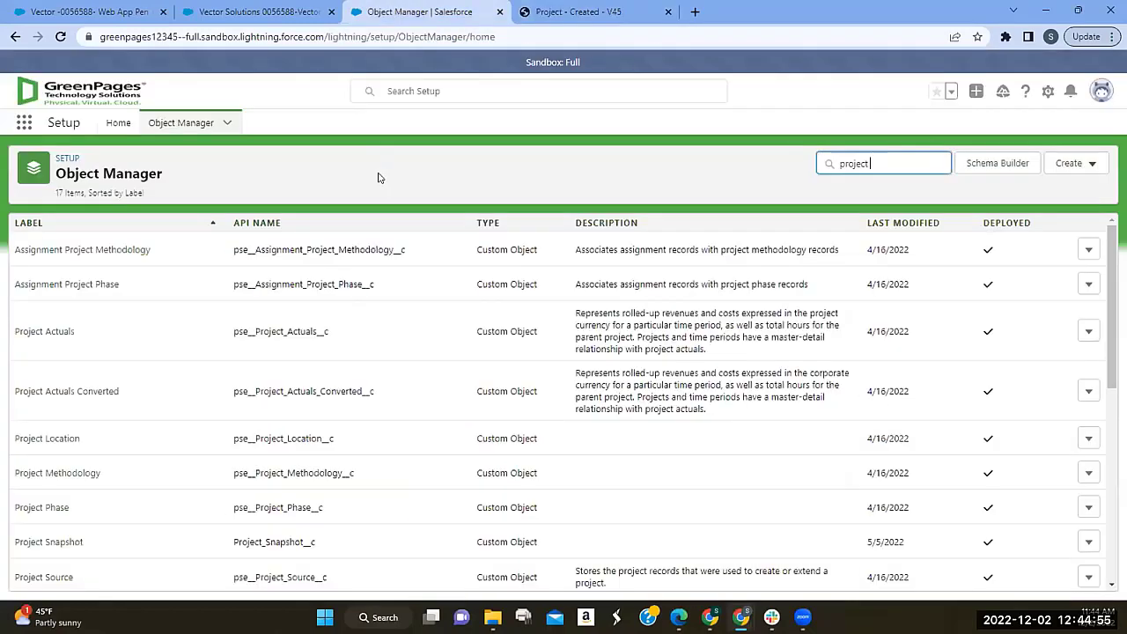
double_click(853, 165)
key("BackSpace")
type("qu")
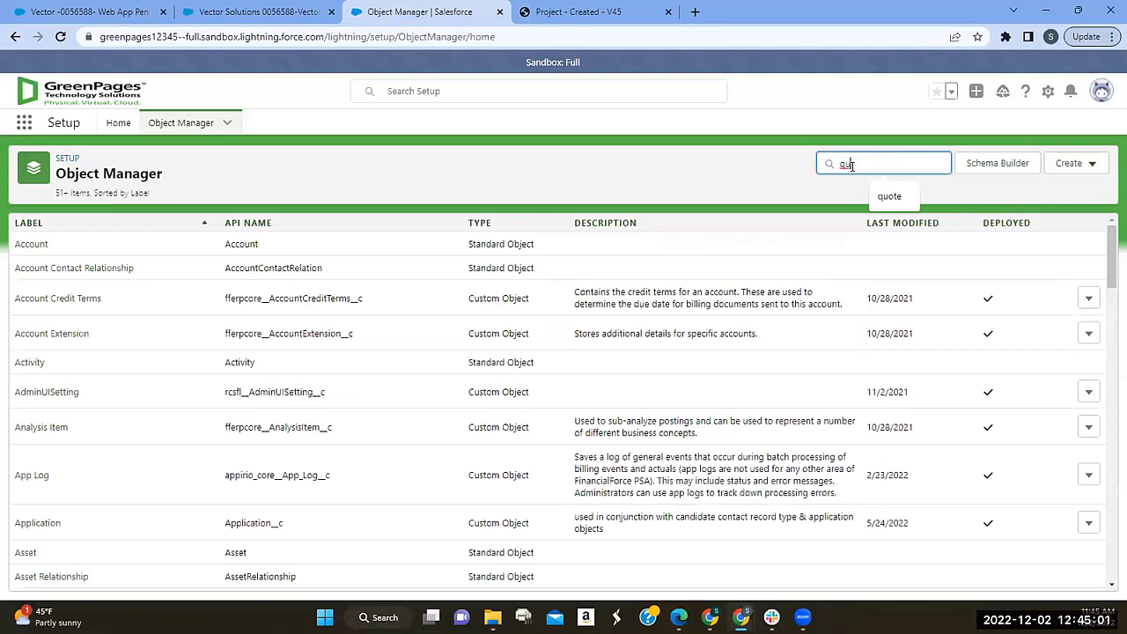
type("o")
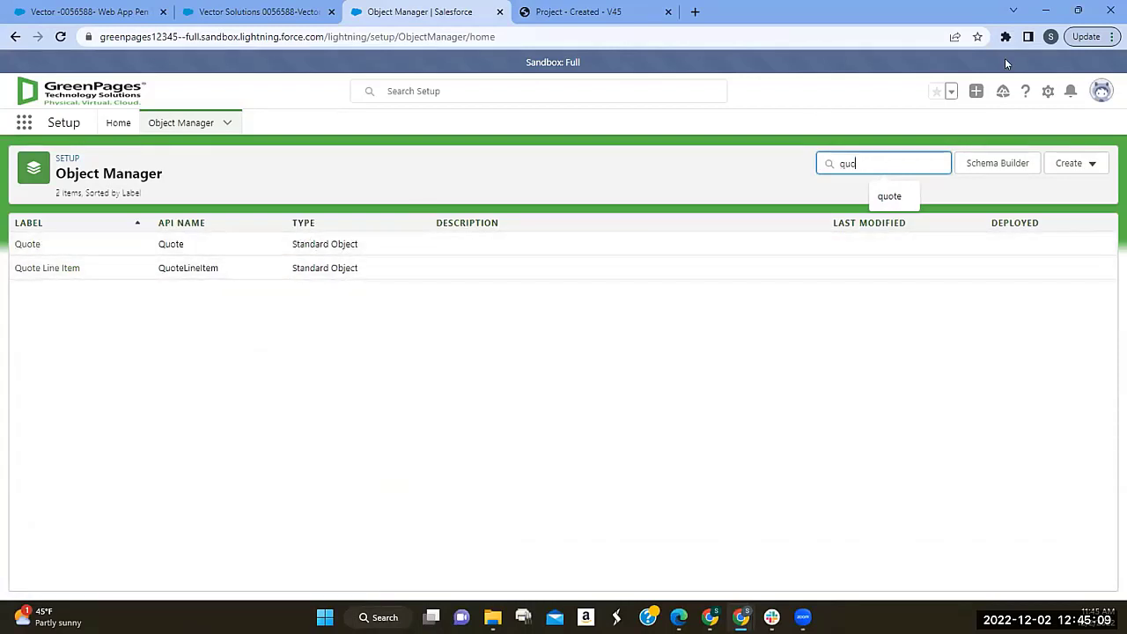
left_click_drag(936, 163, 817, 180)
key("BackSpace")
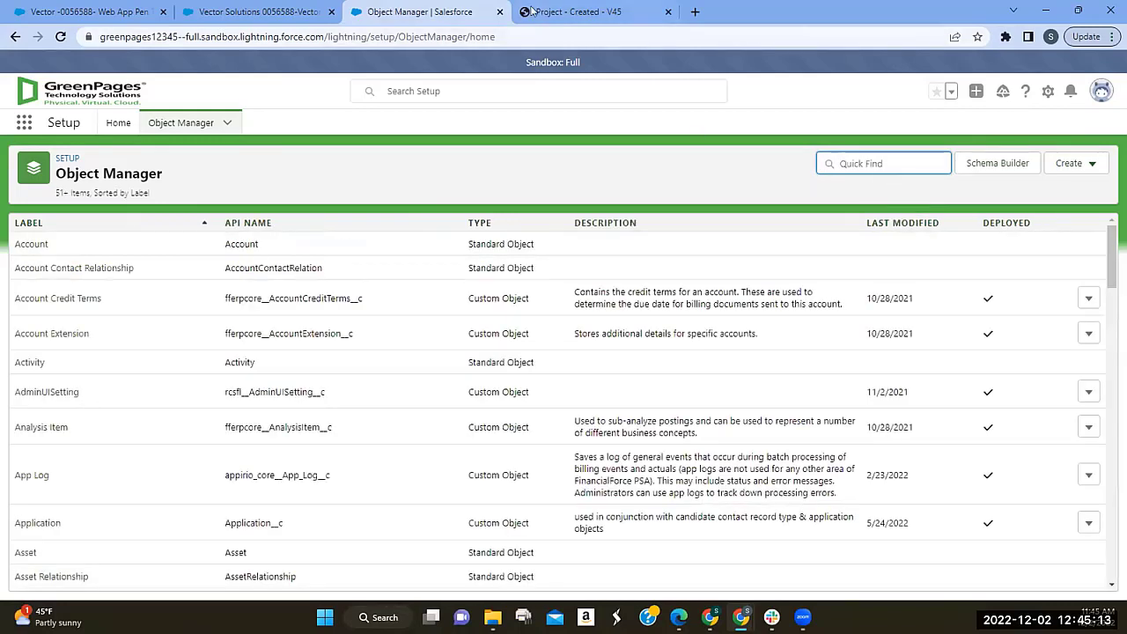
- Glance at the Web App Pen Test project record, and review the Updates from Quote element's record criteria and field values in the flow
left_click(298, 16)
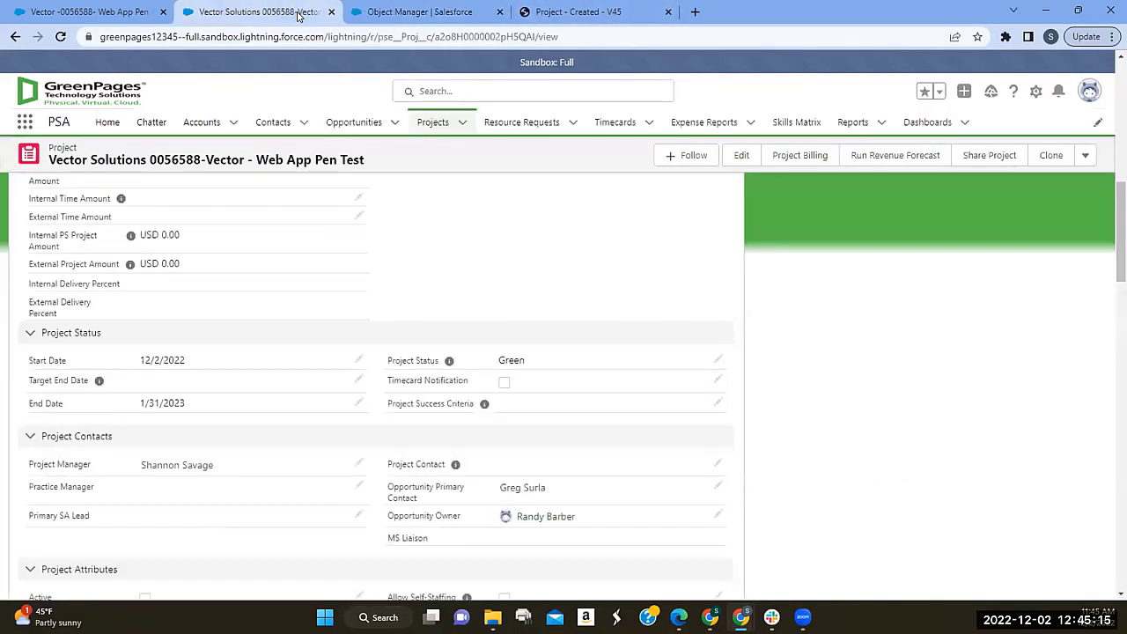
left_click(547, 12)
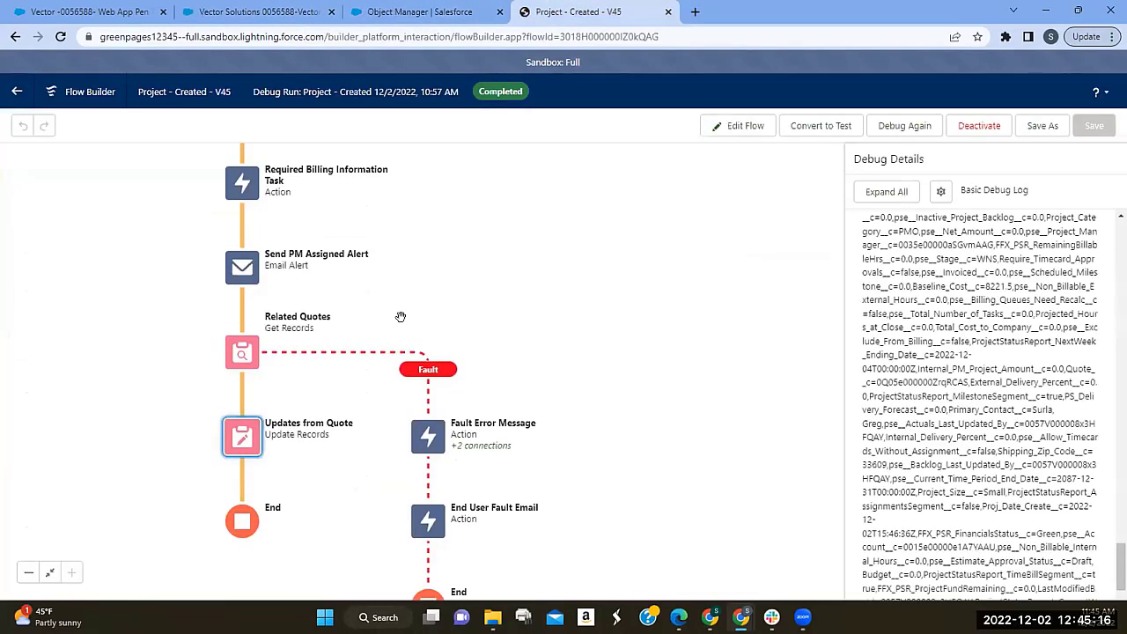
left_click(244, 445)
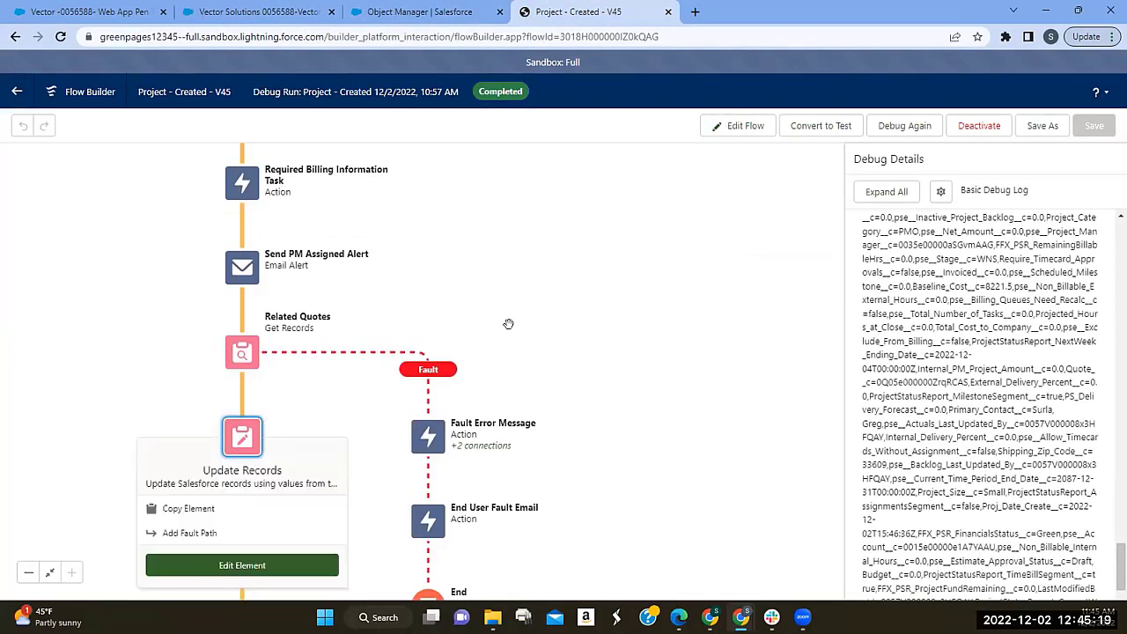
left_click(261, 141)
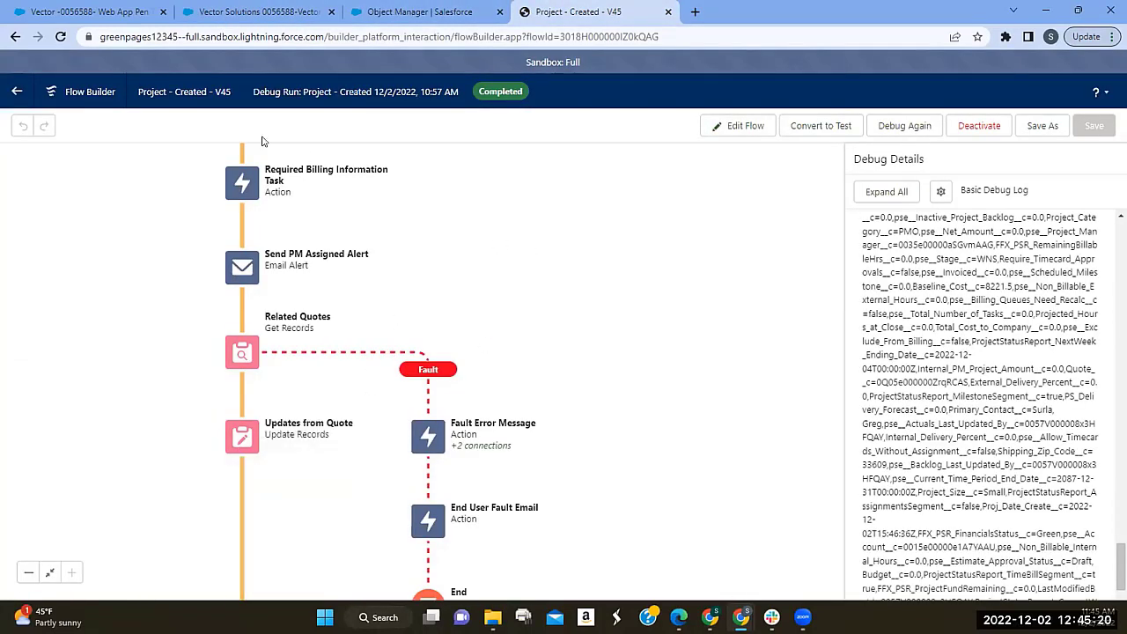
double_click(234, 444)
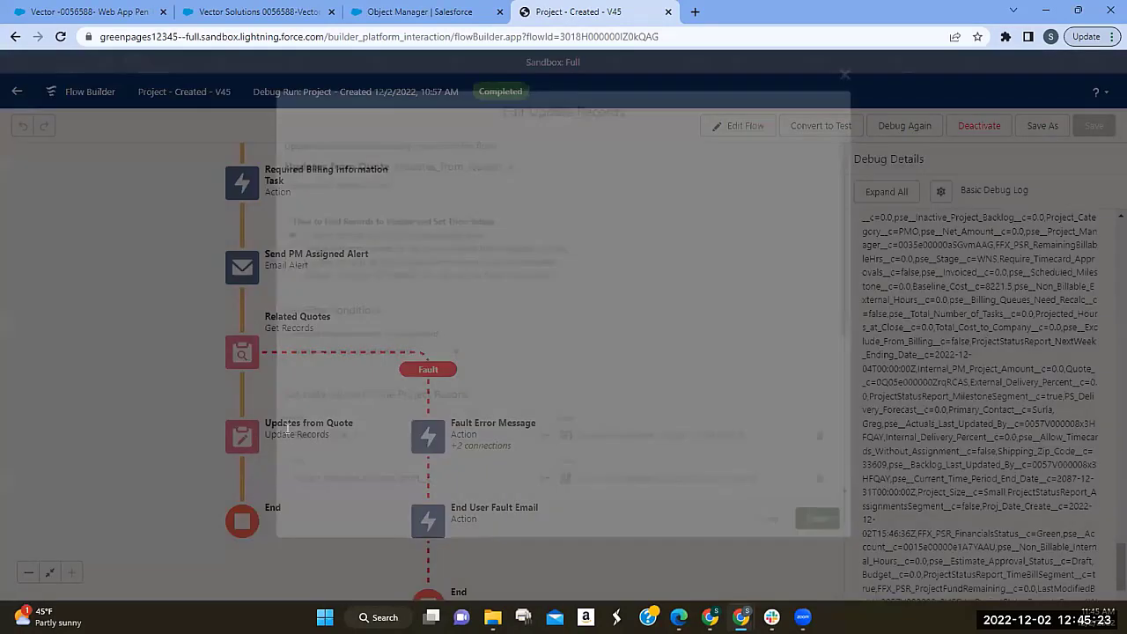
scroll(385, 405, "down", 3)
scroll(385, 404, "down", 1)
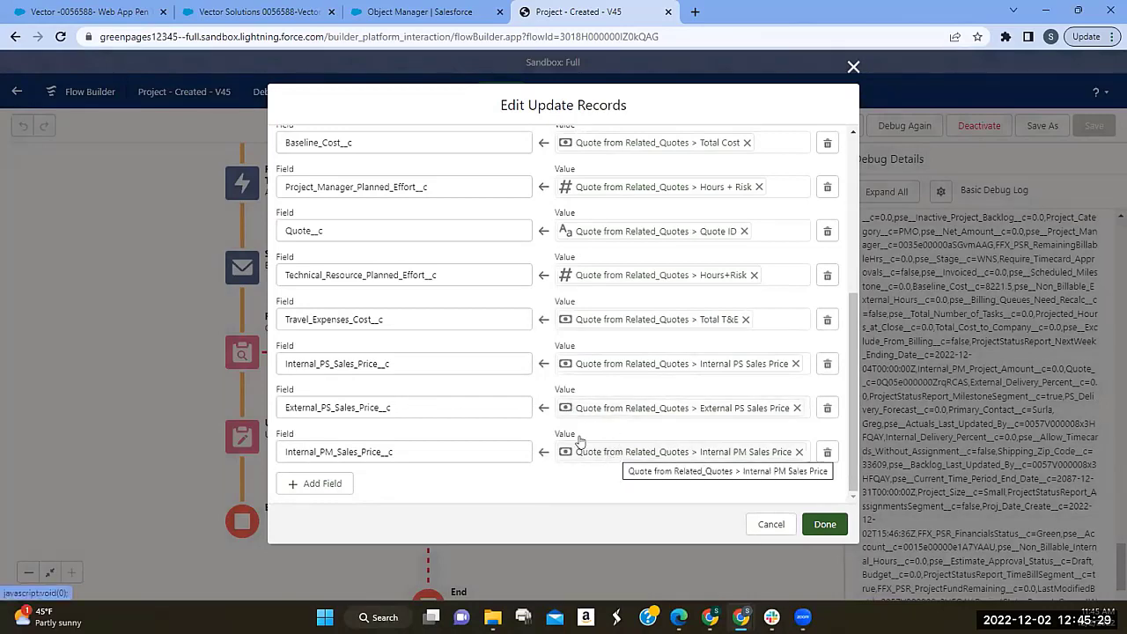
scroll(525, 364, "up", 5)
scroll(523, 370, "down", 5)
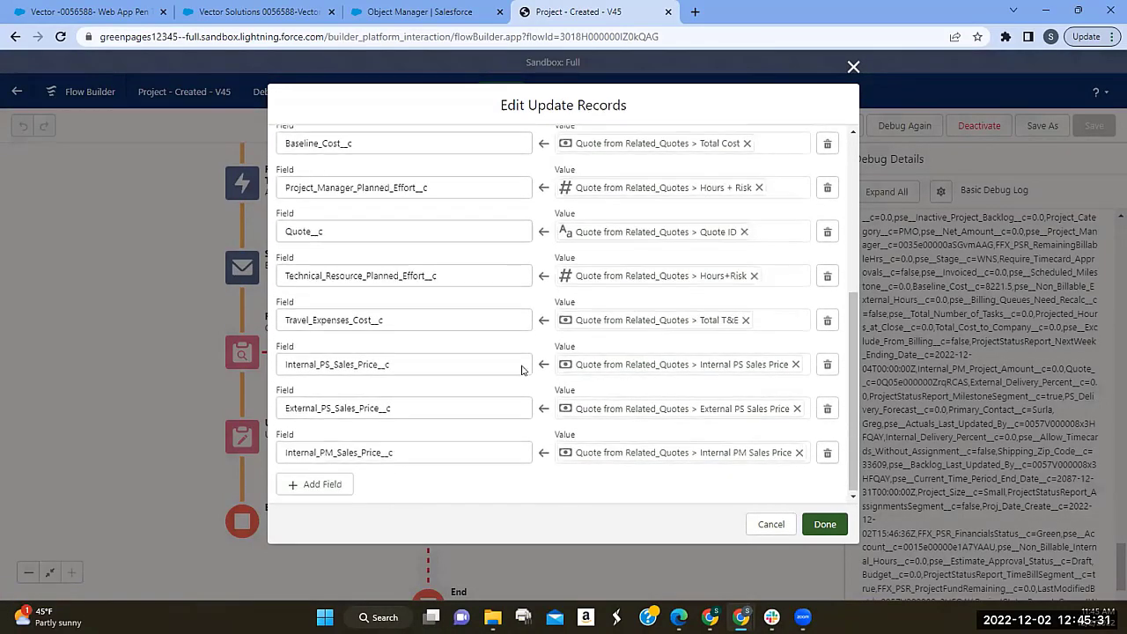
scroll(523, 370, "up", 7)
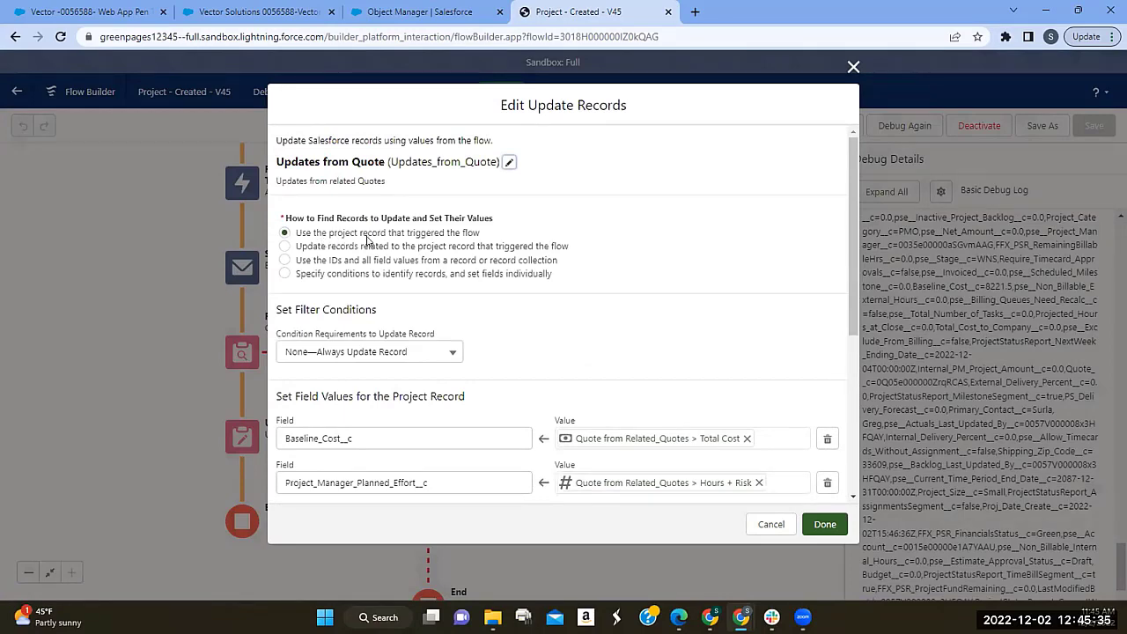
scroll(406, 264, "down", 7)
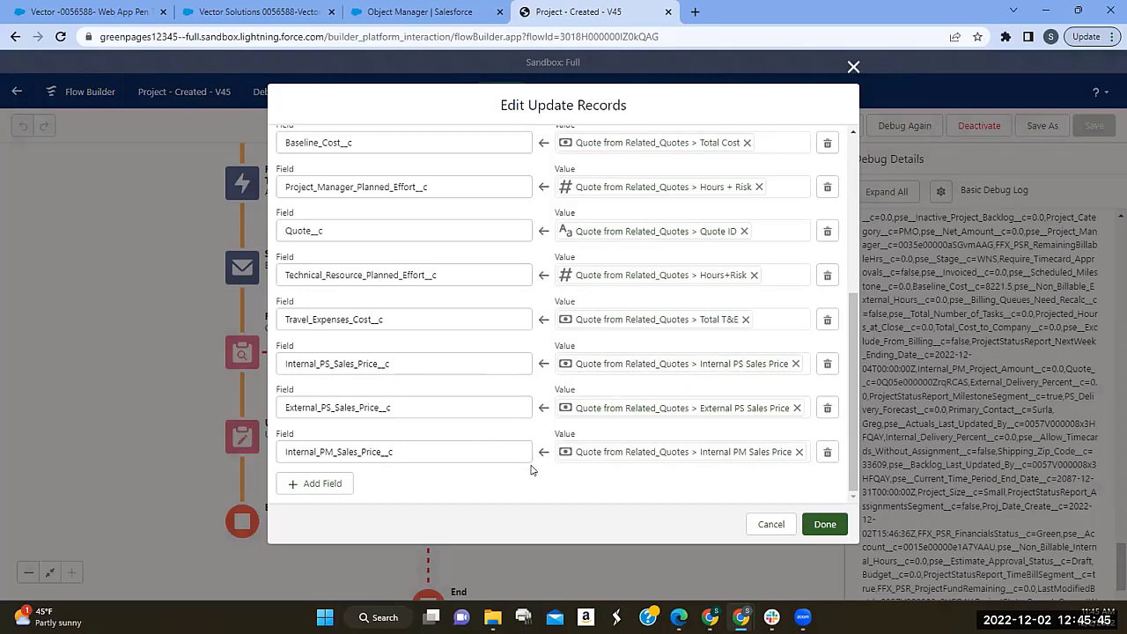
left_click(757, 529)
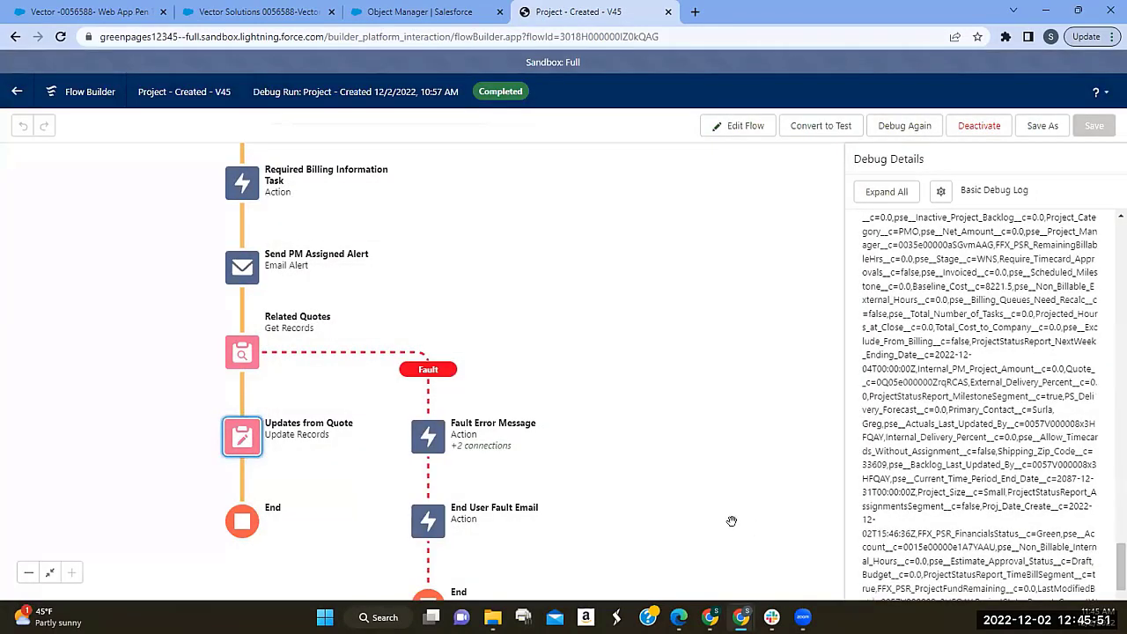
- Review the Related Quotes element's filter conditions and record storage settings, and close it without changes
double_click(238, 354)
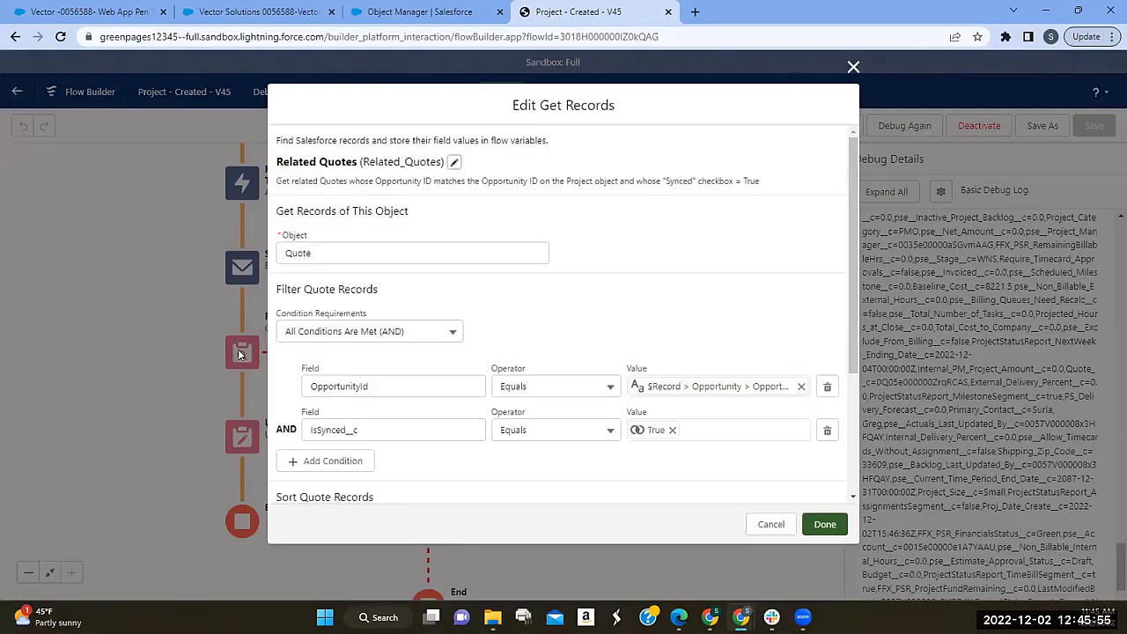
scroll(473, 366, "down", 3)
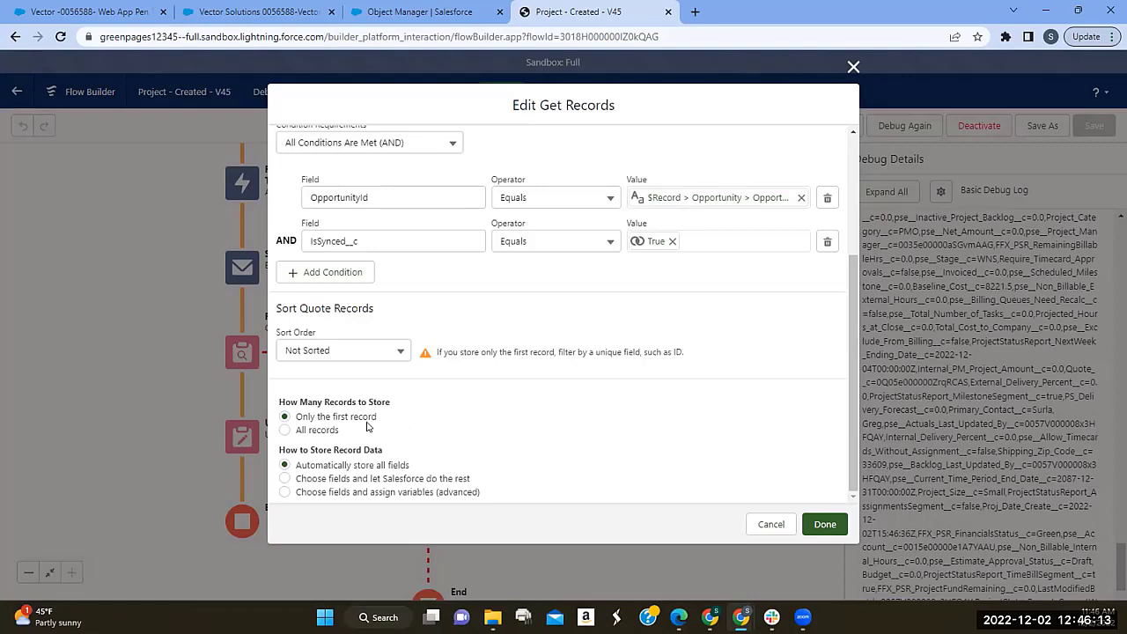
left_click(852, 67)
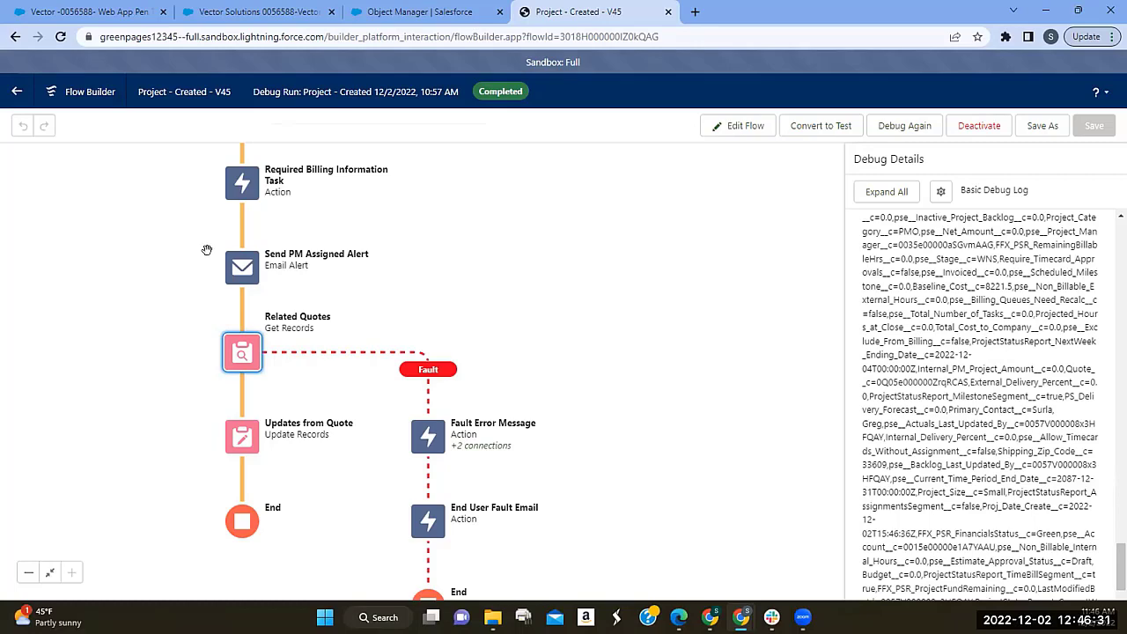
- Recheck the quote values assigned to the project fields in the Updates from Quote element, and close it without changes
double_click(255, 436)
scroll(529, 353, "down", 5)
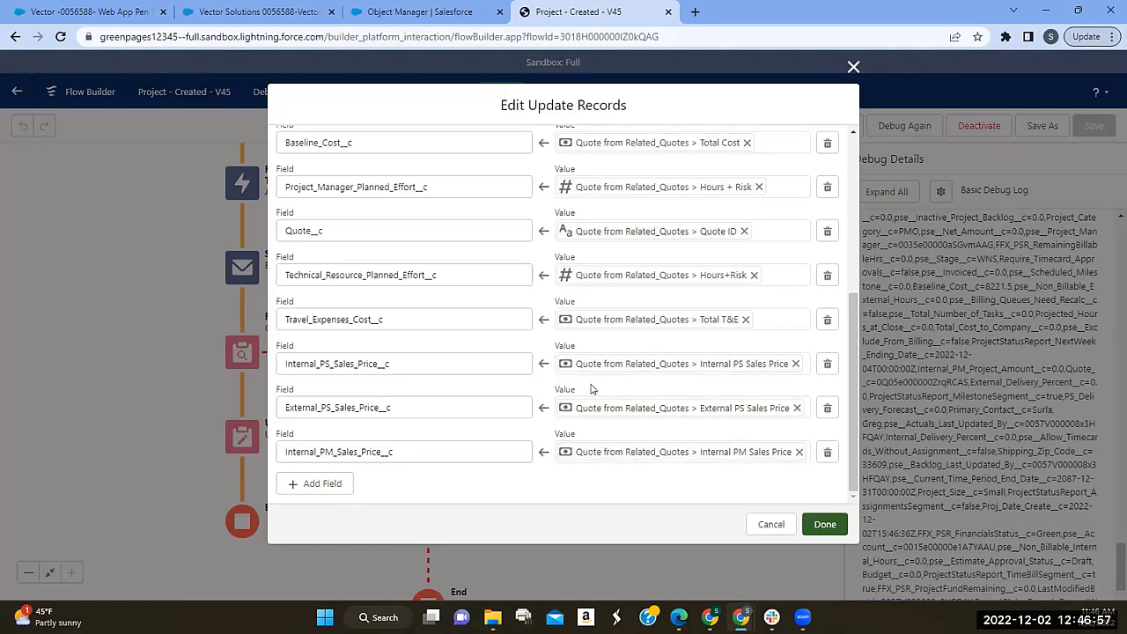
left_click(853, 68)
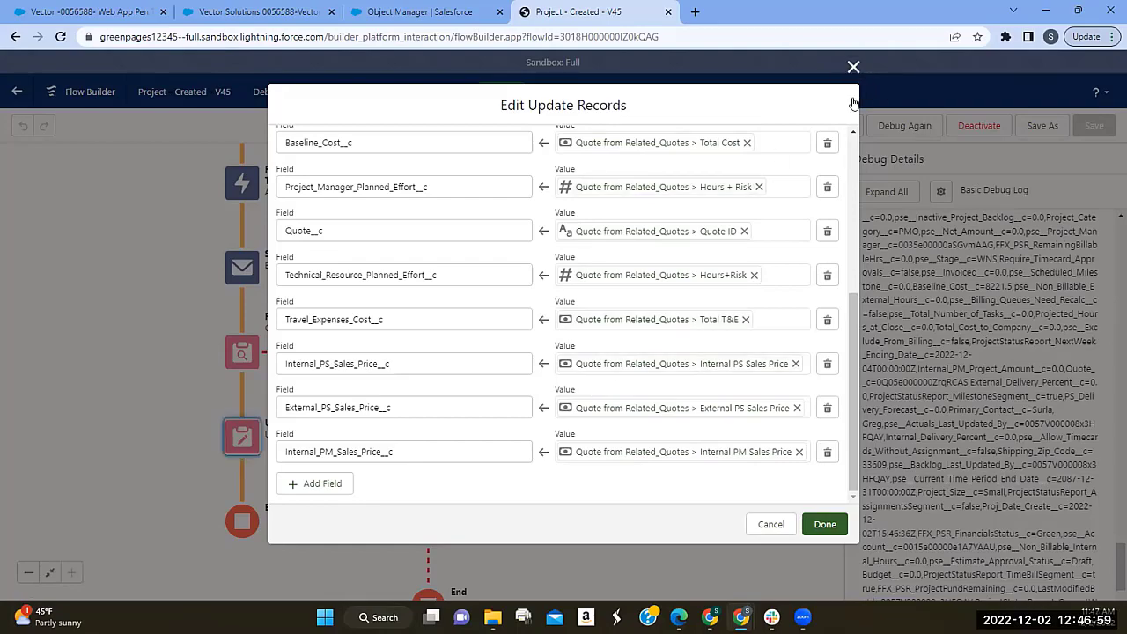
- Collapse all debug log entries and expand only "Update Records: Updates from Quote" to read its field assignments
scroll(1015, 428, "down", 5)
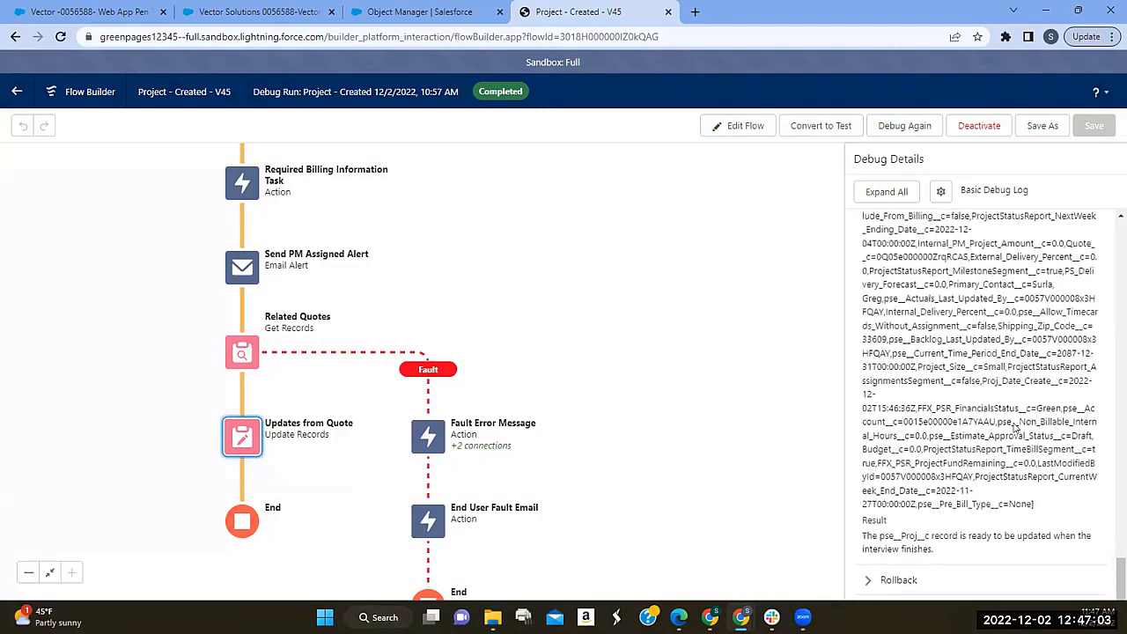
scroll(1016, 427, "up", 10)
scroll(1016, 427, "down", 4)
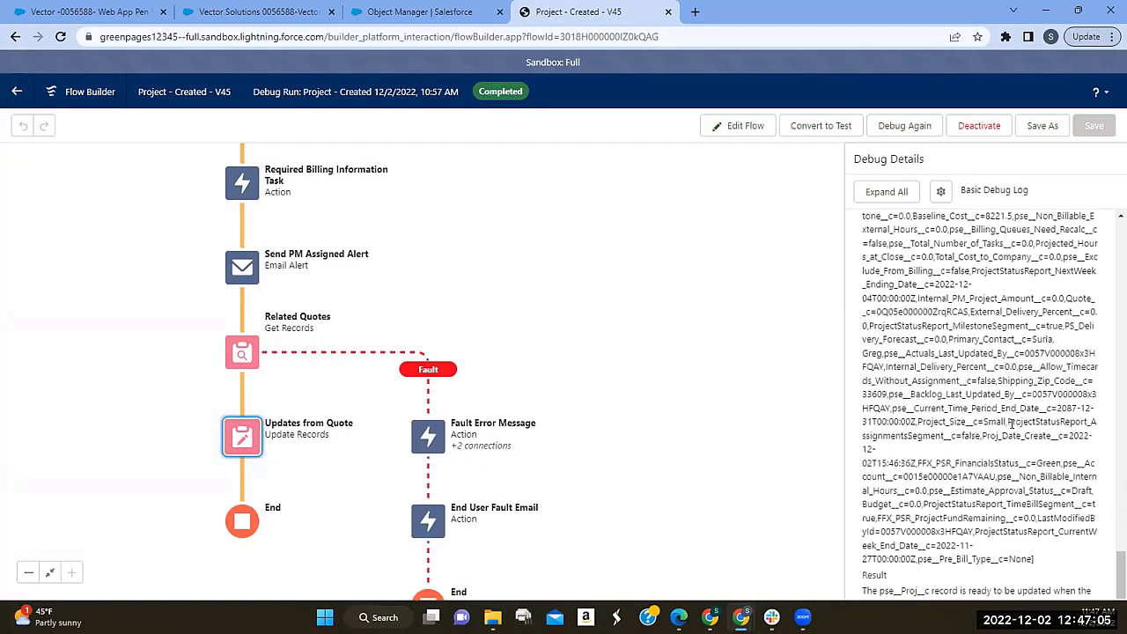
scroll(963, 222, "up", 6)
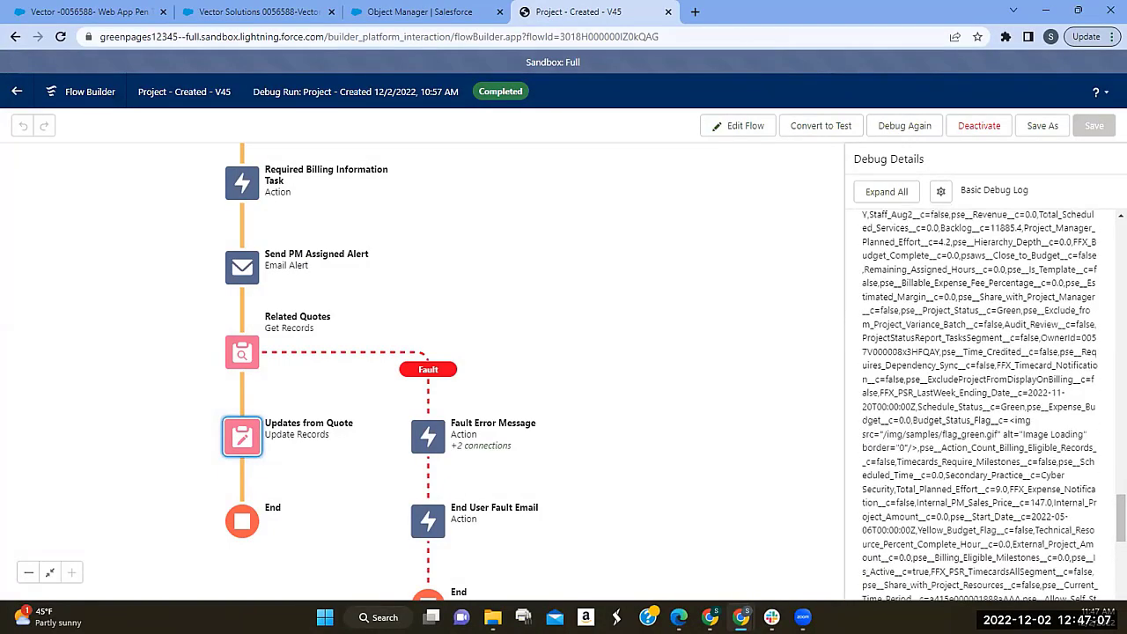
left_click(881, 196)
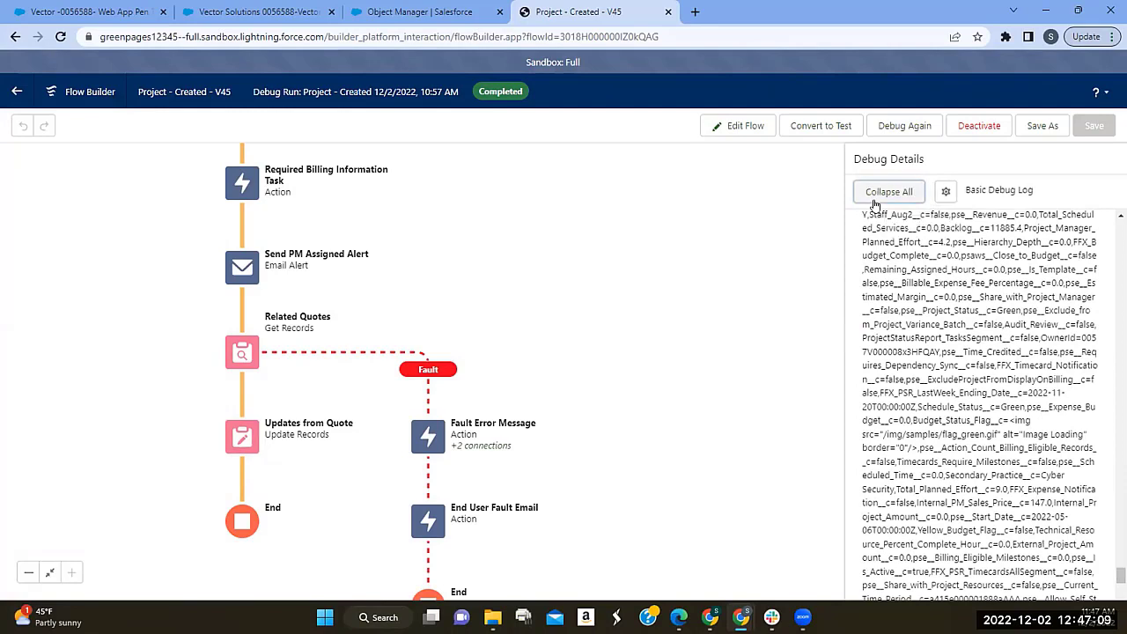
left_click(881, 196)
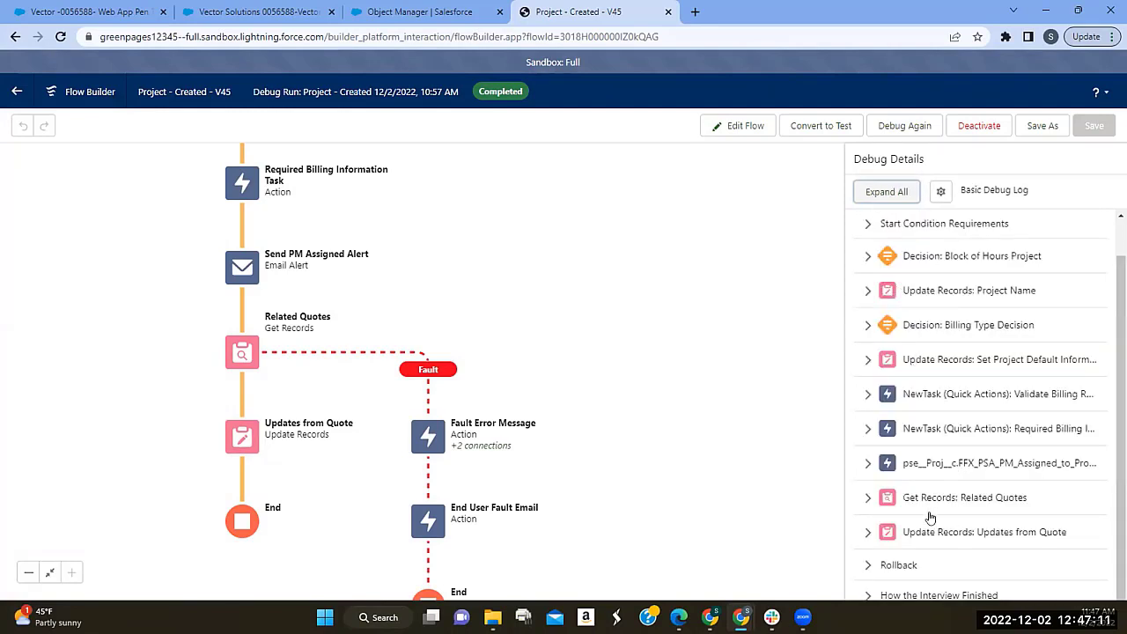
left_click(868, 532)
scroll(1048, 449, "down", 5)
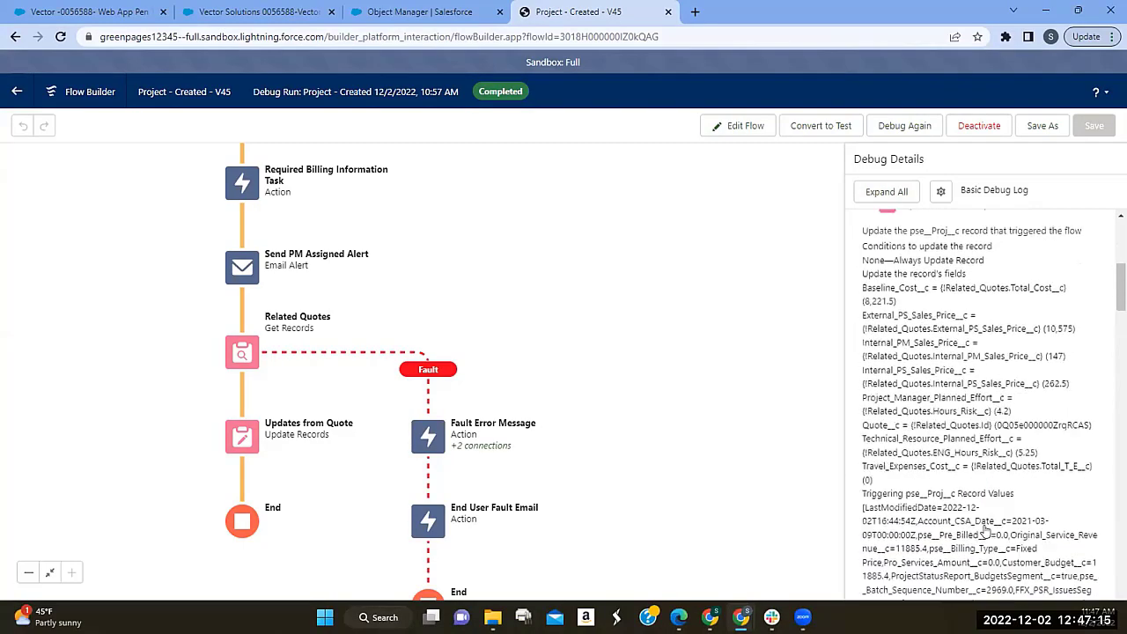
- Read the triggering project record values in the Updates from Quote log entry and locate the Quote__c value
scroll(1048, 449, "down", 15)
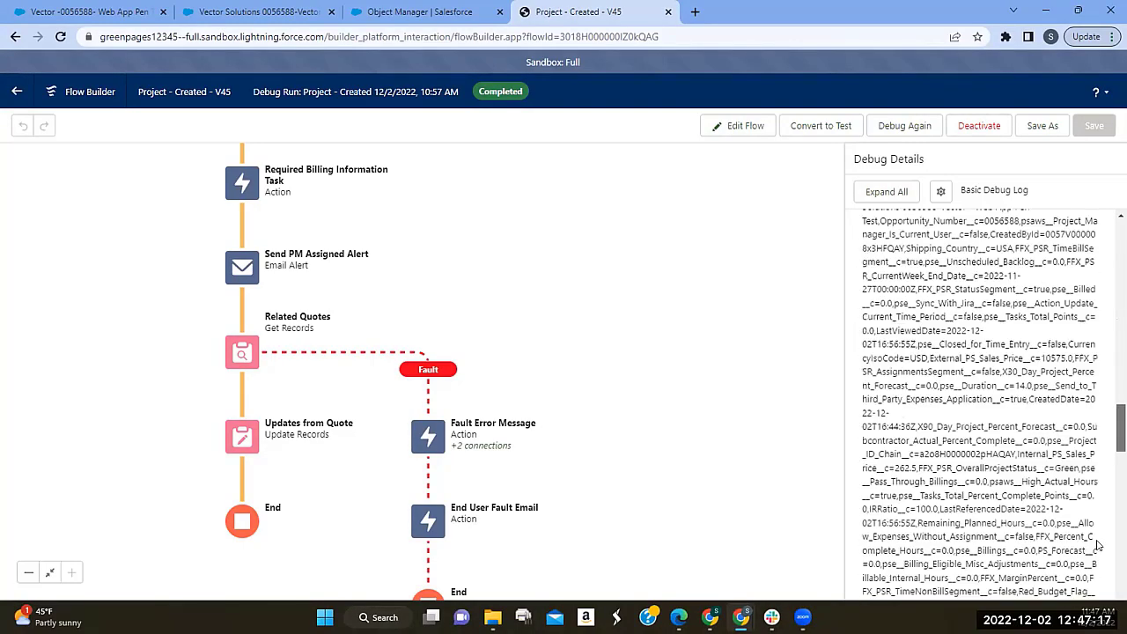
scroll(1098, 585, "down", 4)
scroll(1098, 591, "up", 1)
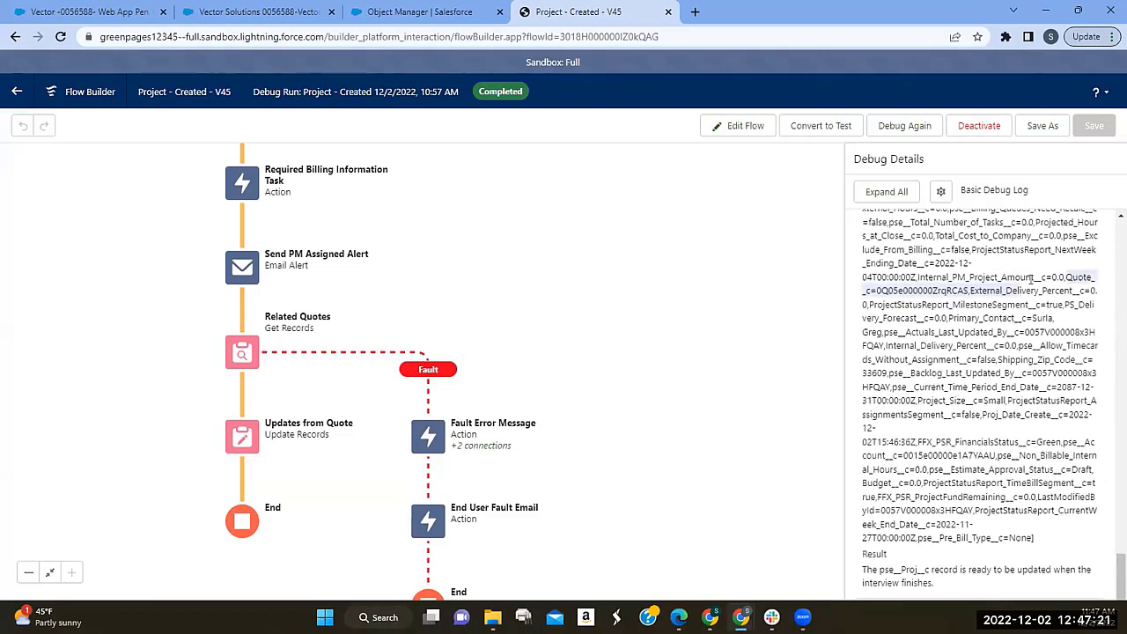
left_click_drag(970, 291, 1062, 277)
left_click(1061, 275)
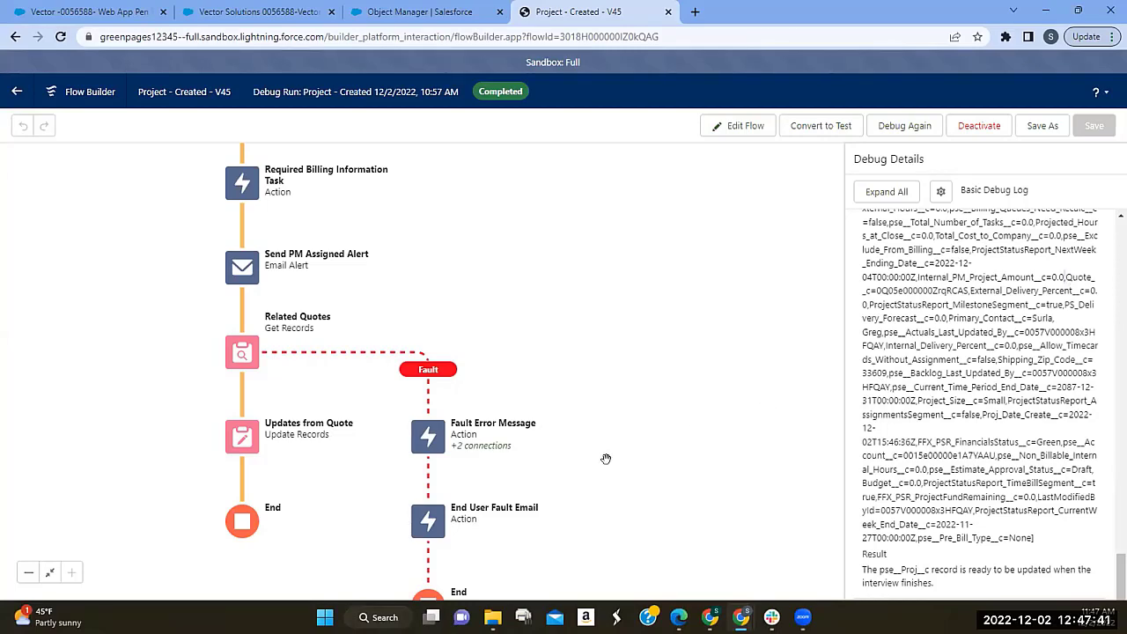
- Check the end of the flow path and read the Rollback entry in the debug log, leaving it collapsed
left_click_drag(659, 415, 657, 314)
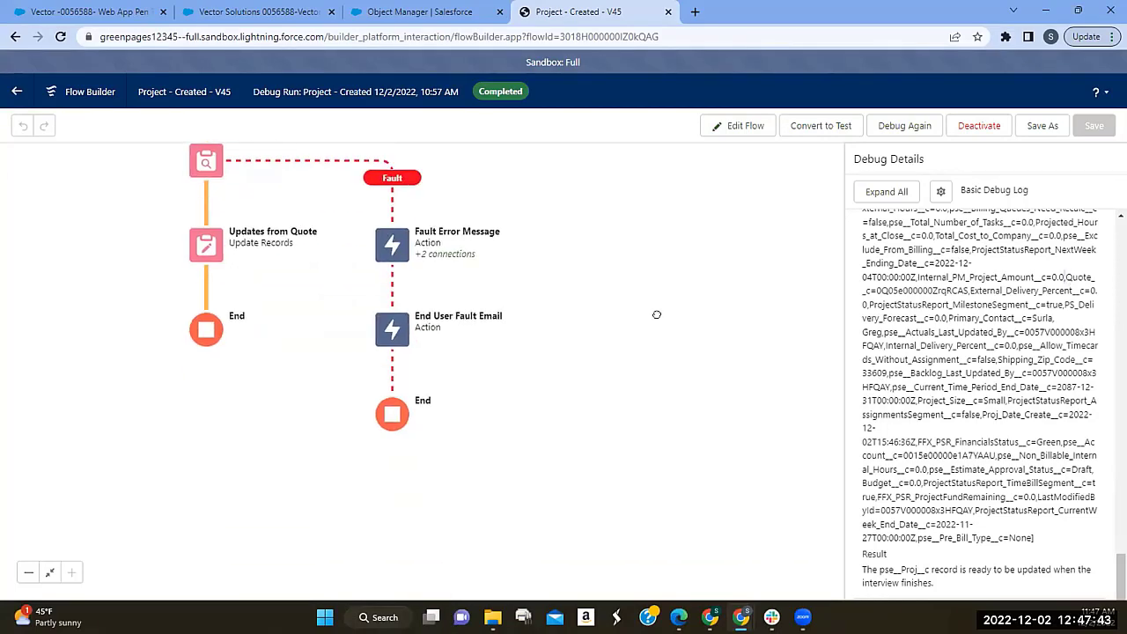
scroll(1064, 537, "down", 1)
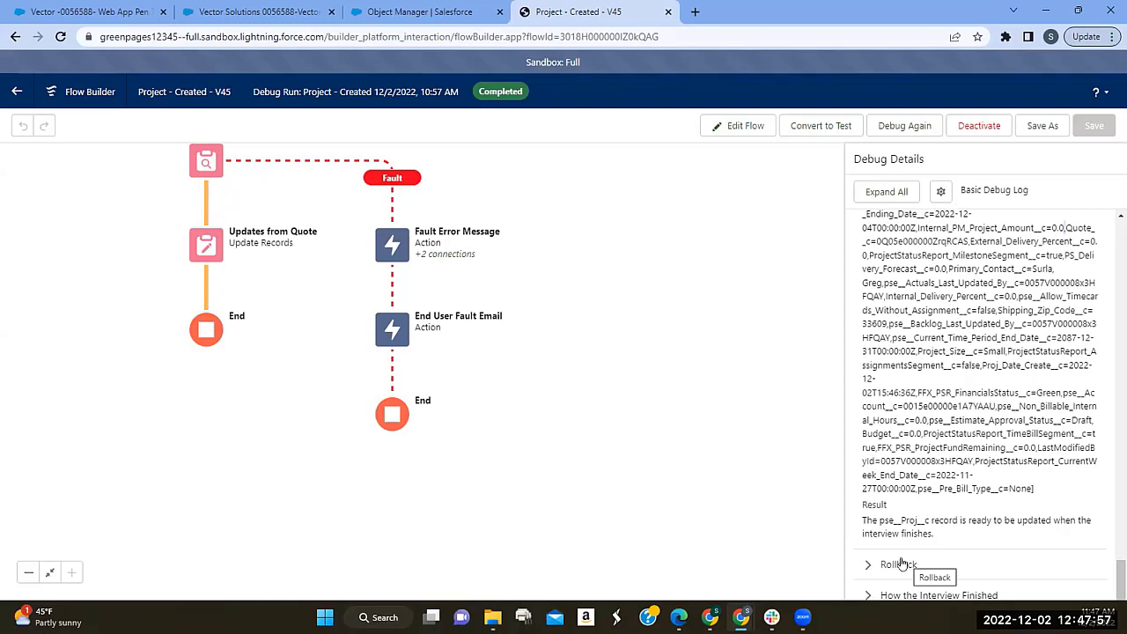
left_click(872, 565)
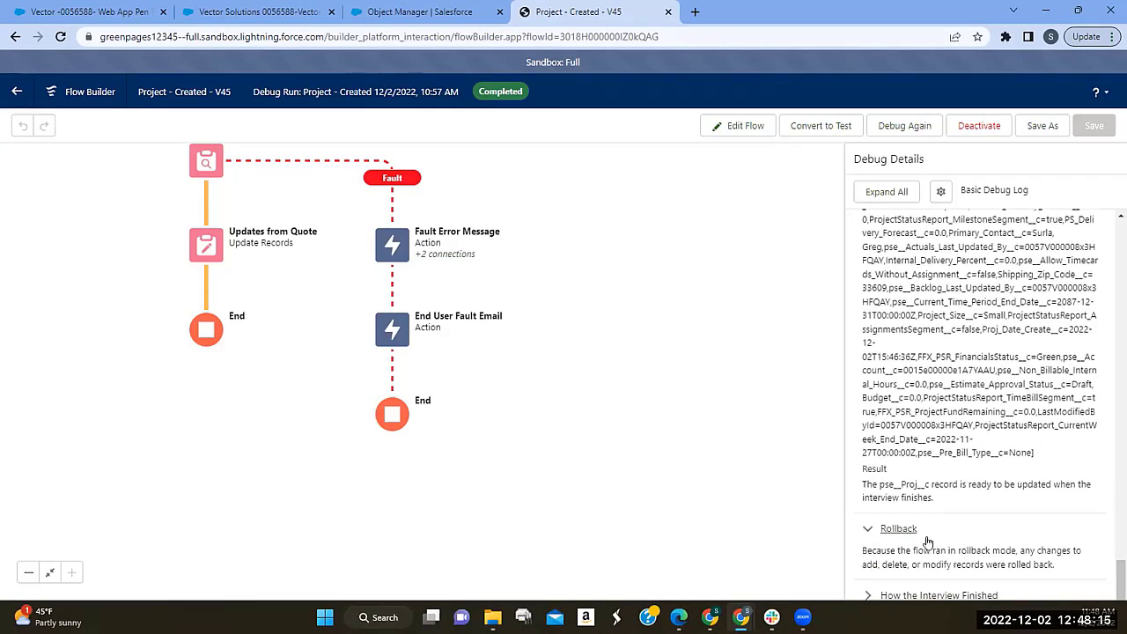
left_click(872, 528)
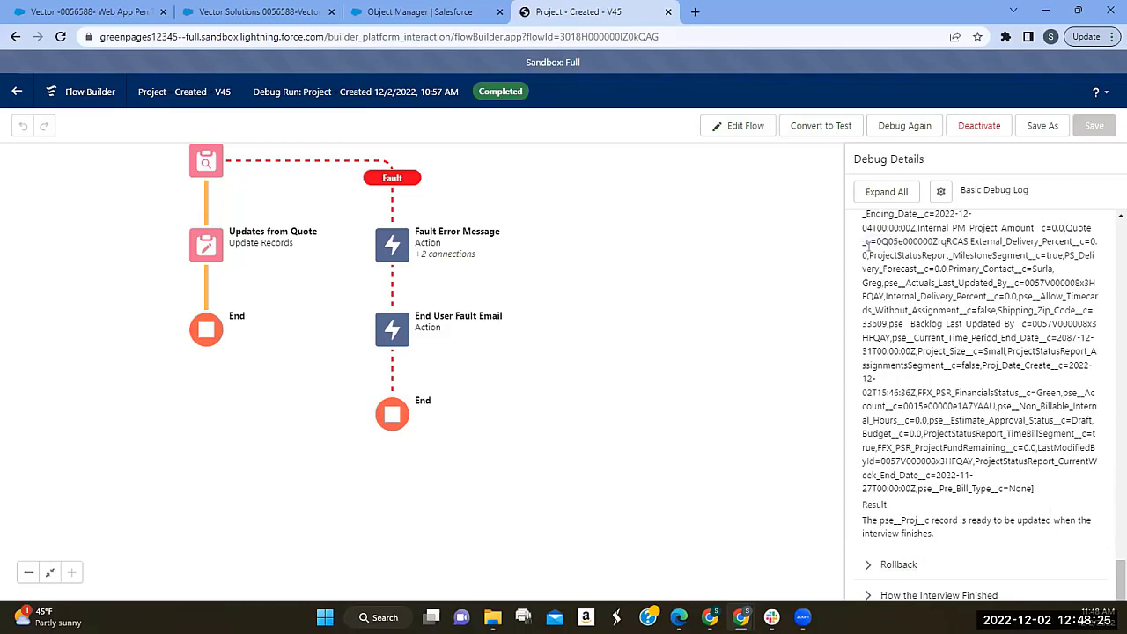
- Copy the quote record ID assigned to Quote__c from the debug log
left_click_drag(876, 241, 966, 238)
left_click(942, 242)
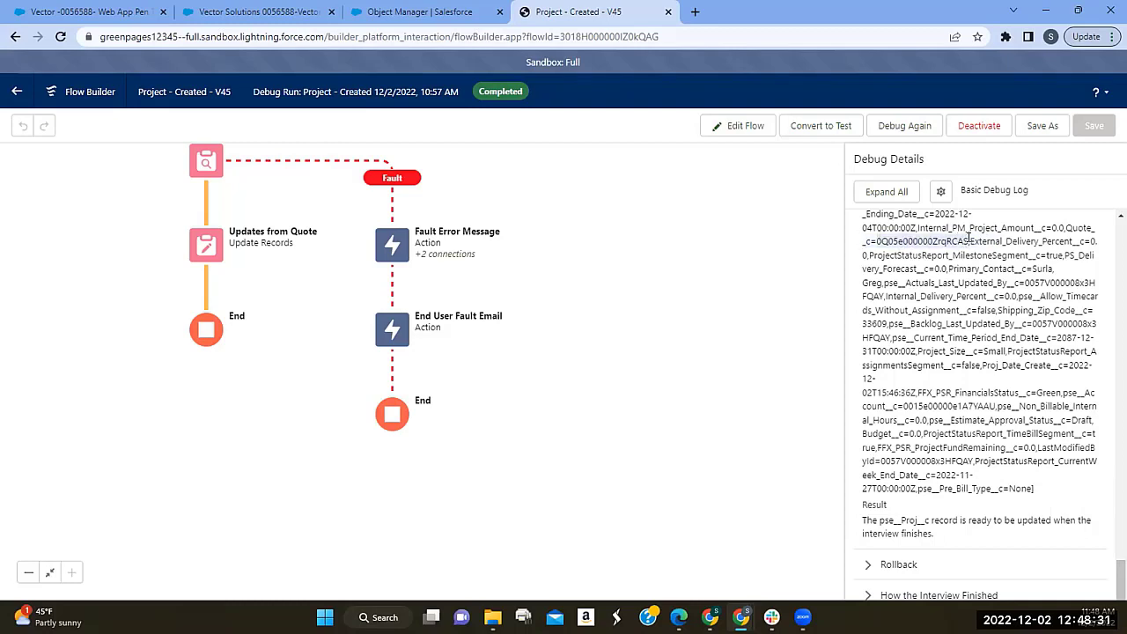
right_click(966, 238)
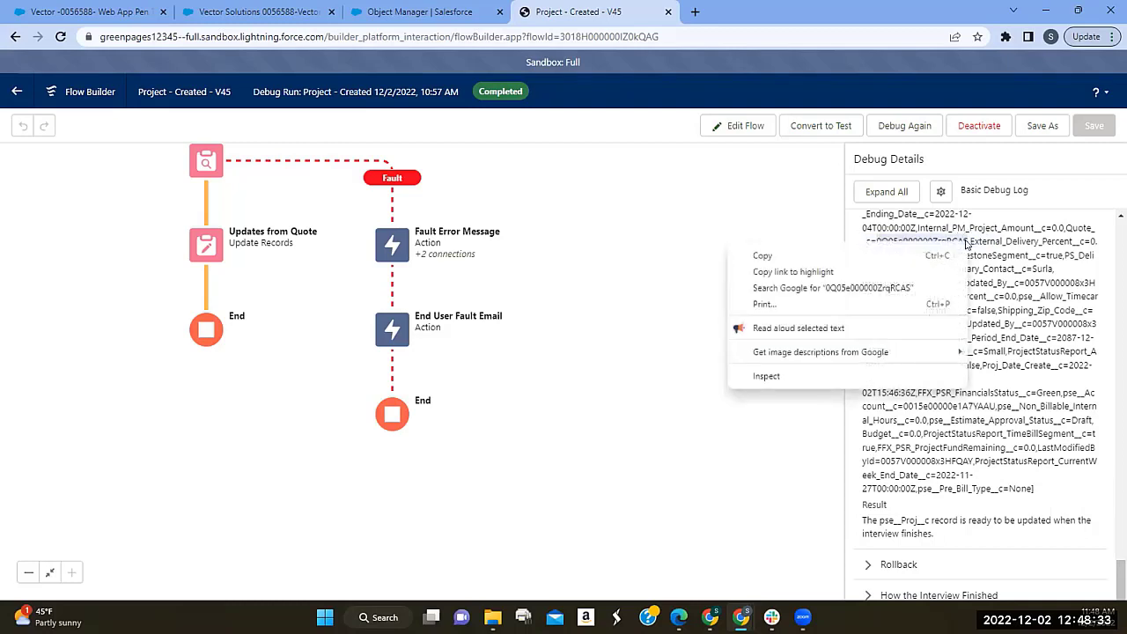
left_click(943, 248)
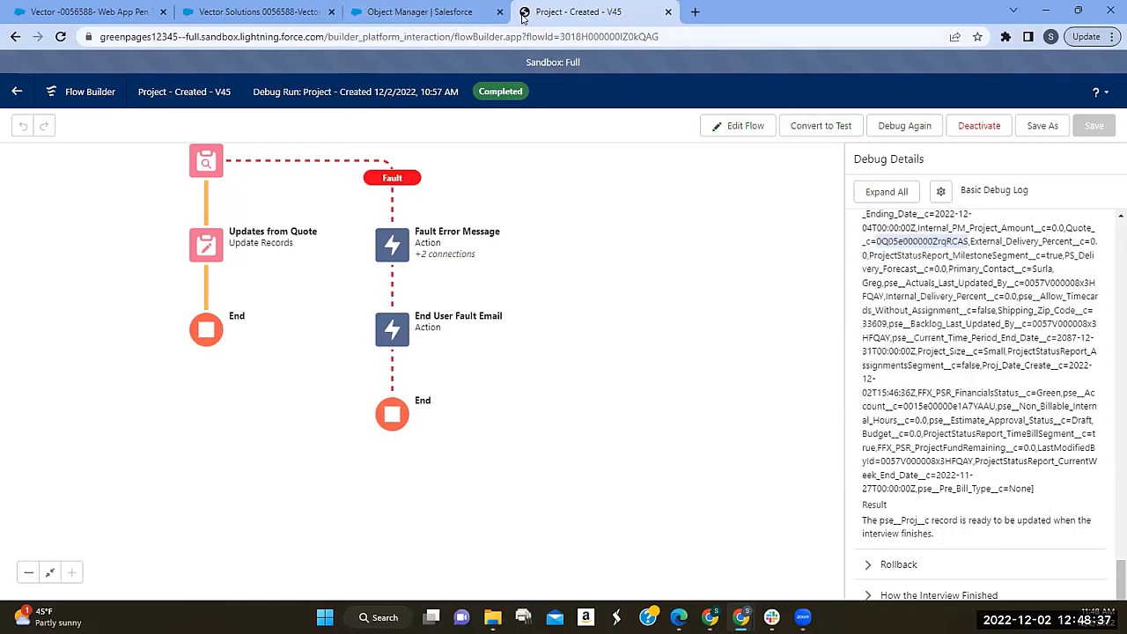
- Open the quote record in the Object Manager browser tab by replacing the URL path after the sandbox domain with the copied ID
left_click(403, 11)
left_click(370, 37)
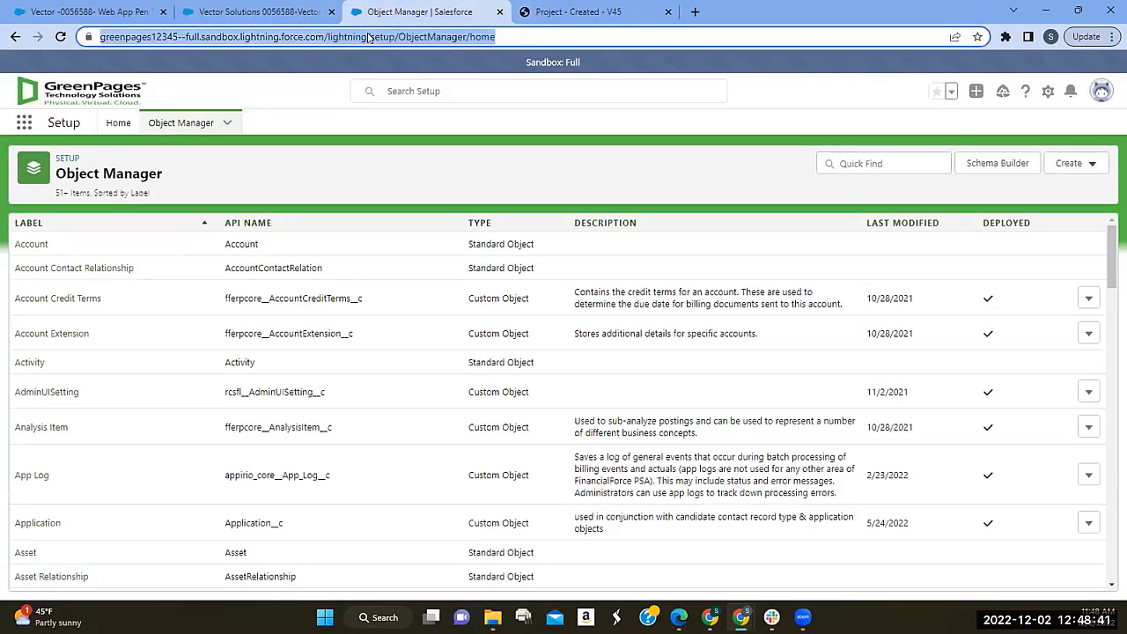
left_click(497, 37)
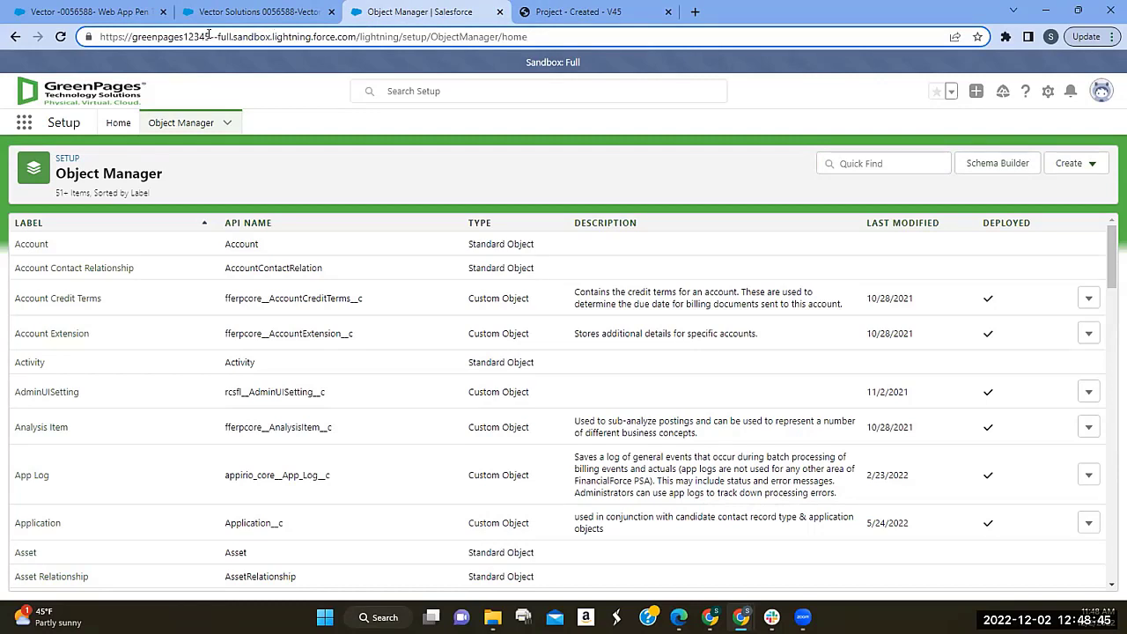
left_click_drag(356, 36, 558, 51)
left_click(380, 36)
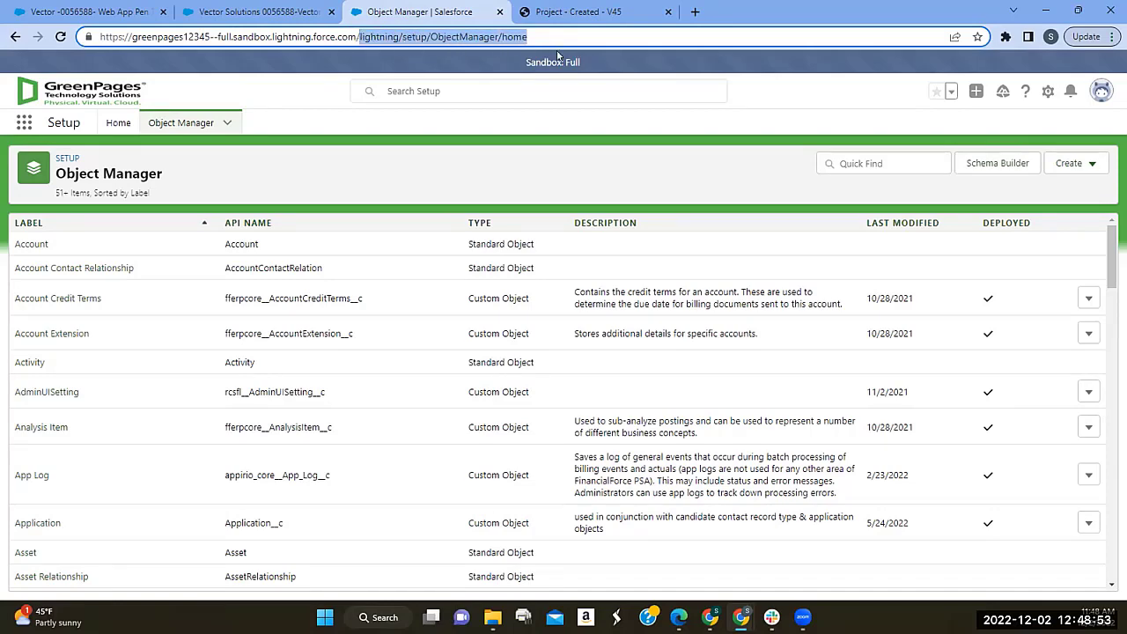
key("BackSpace")
right_click(541, 42)
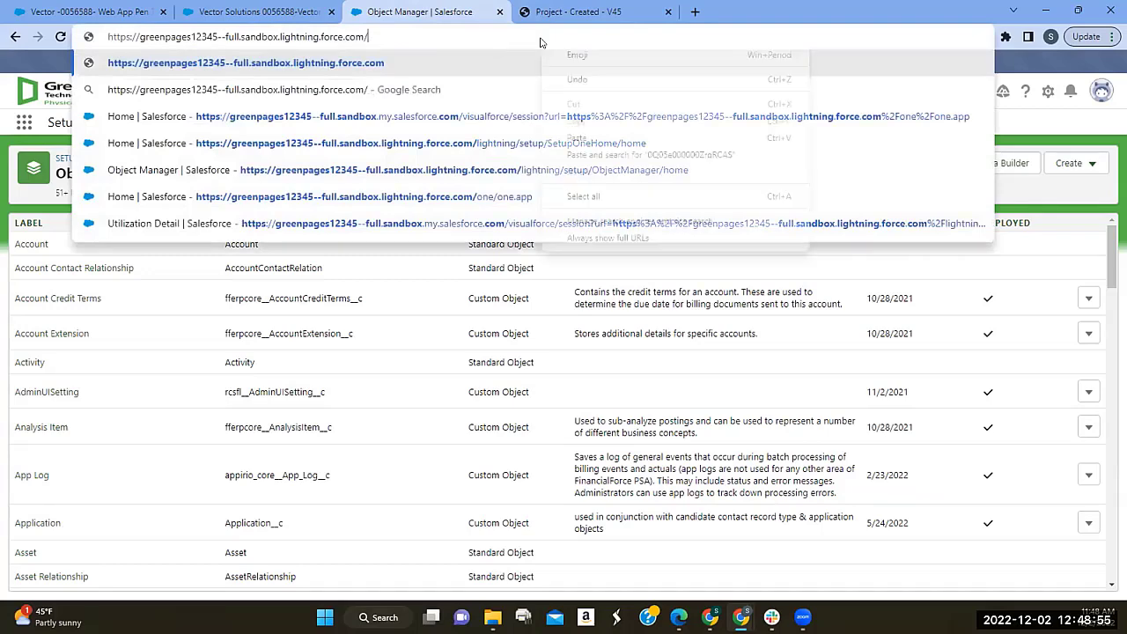
left_click(578, 140)
key("Return")
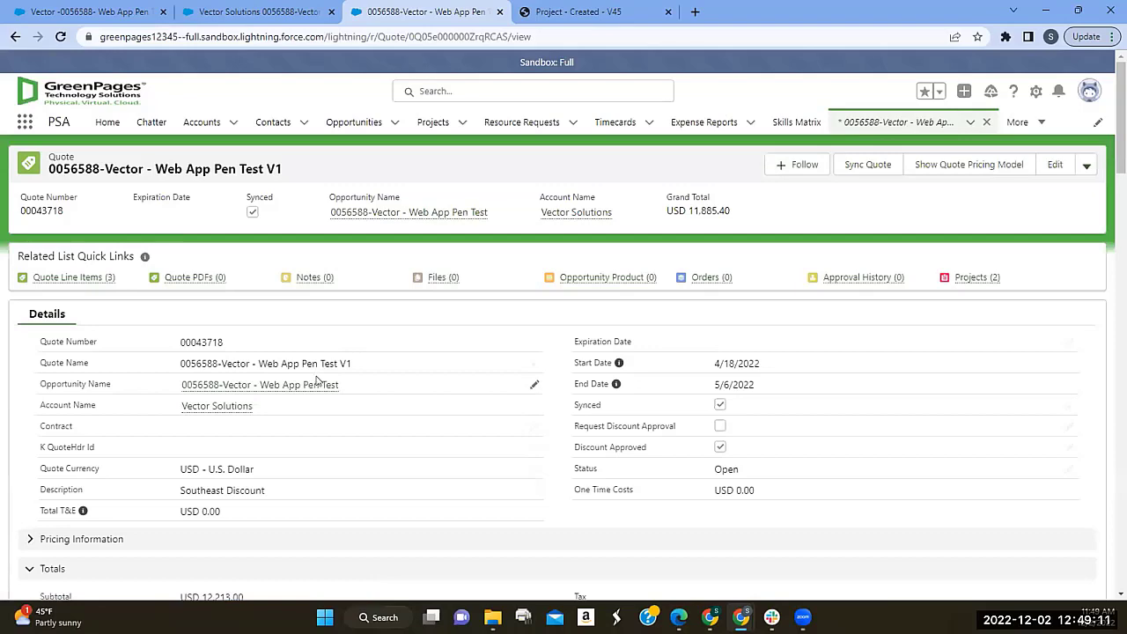
- Review the quote's totals, PM hours and price, and engineering hours and PS sales prices
scroll(317, 379, "down", 2)
scroll(322, 388, "down", 2)
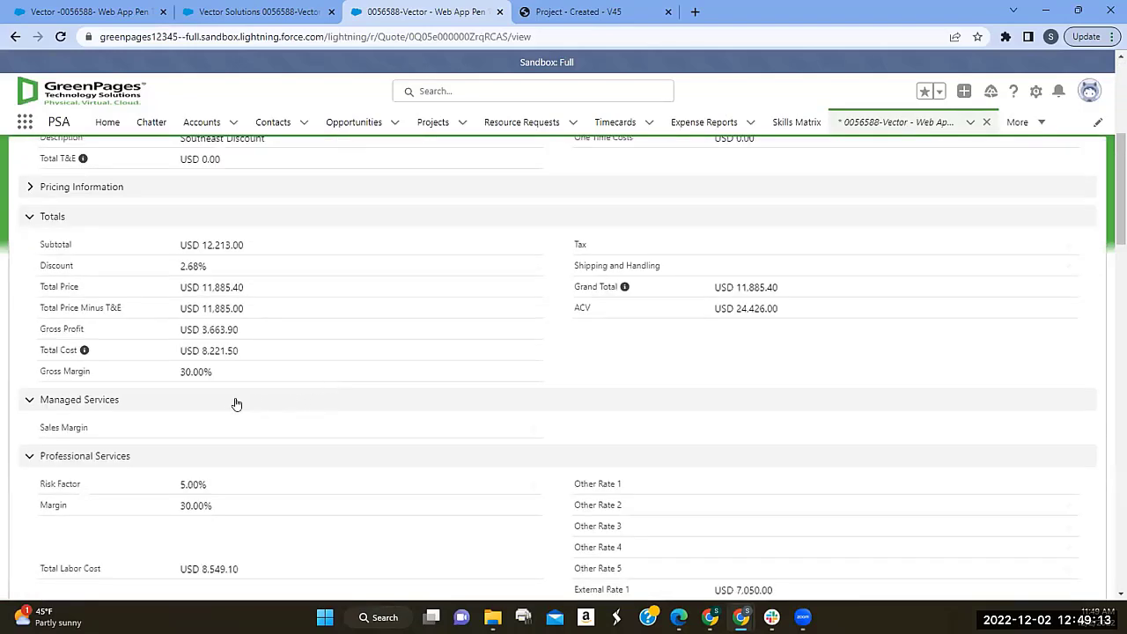
scroll(231, 403, "down", 1)
scroll(228, 403, "down", 5)
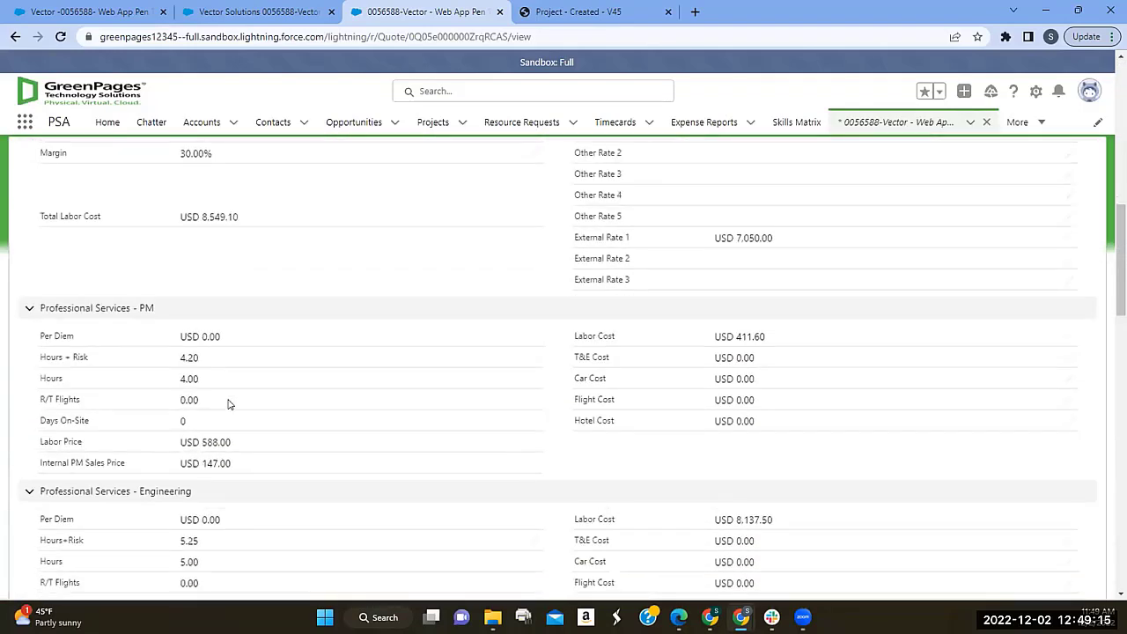
scroll(229, 403, "down", 2)
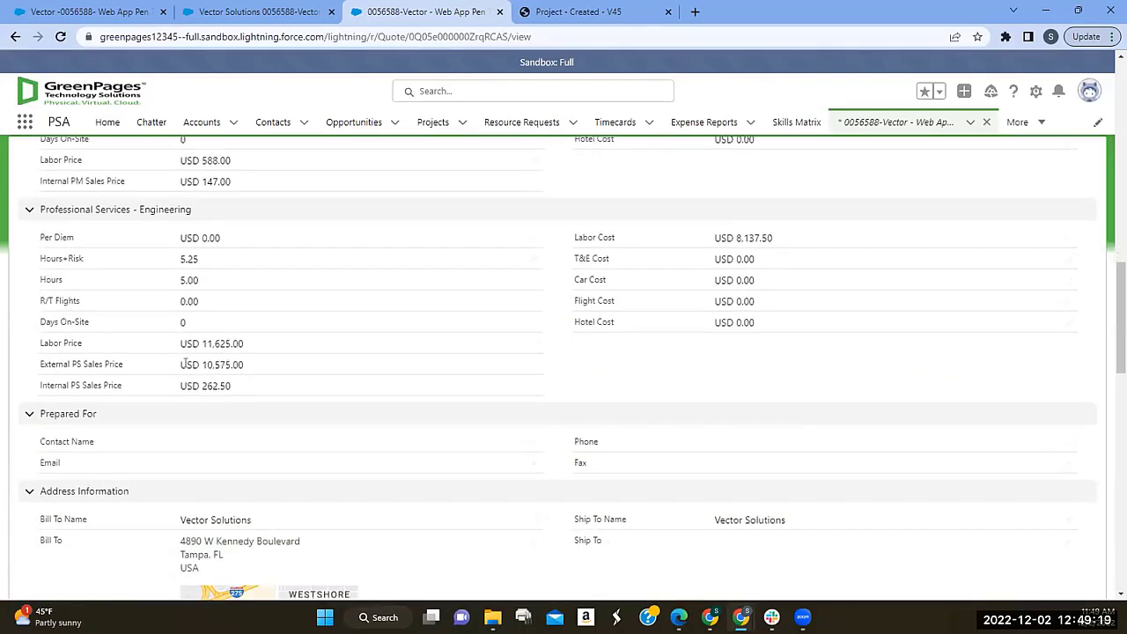
scroll(161, 359, "down", 1)
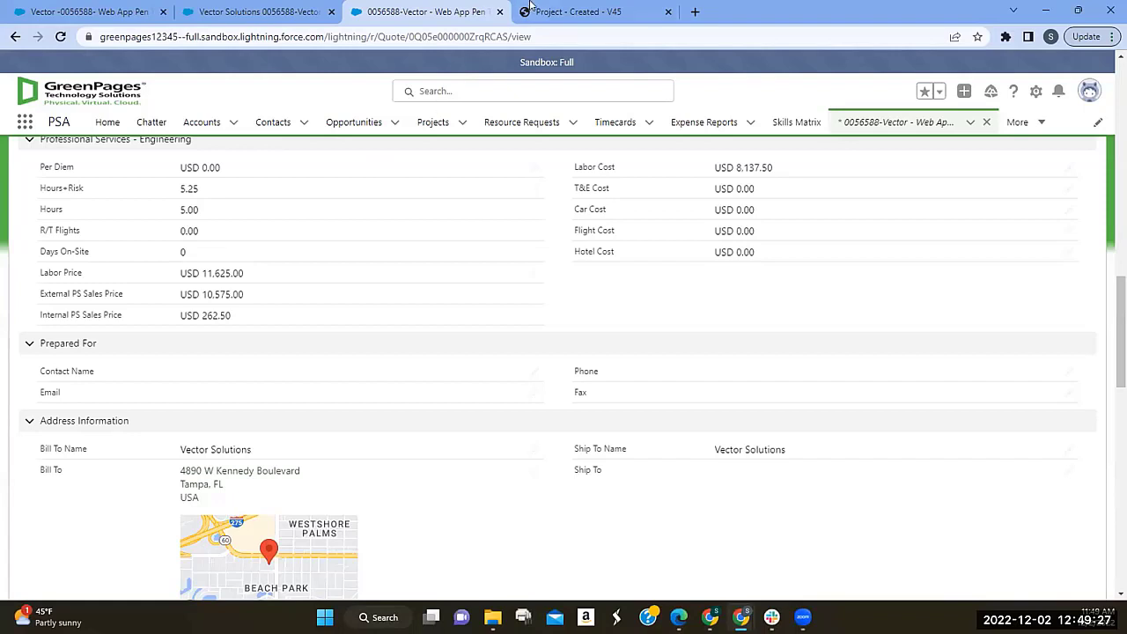
- Return to the Project - Created flow and review all field assignments in the Updates from Quote element
left_click(536, 8)
scroll(352, 331, "up", 2)
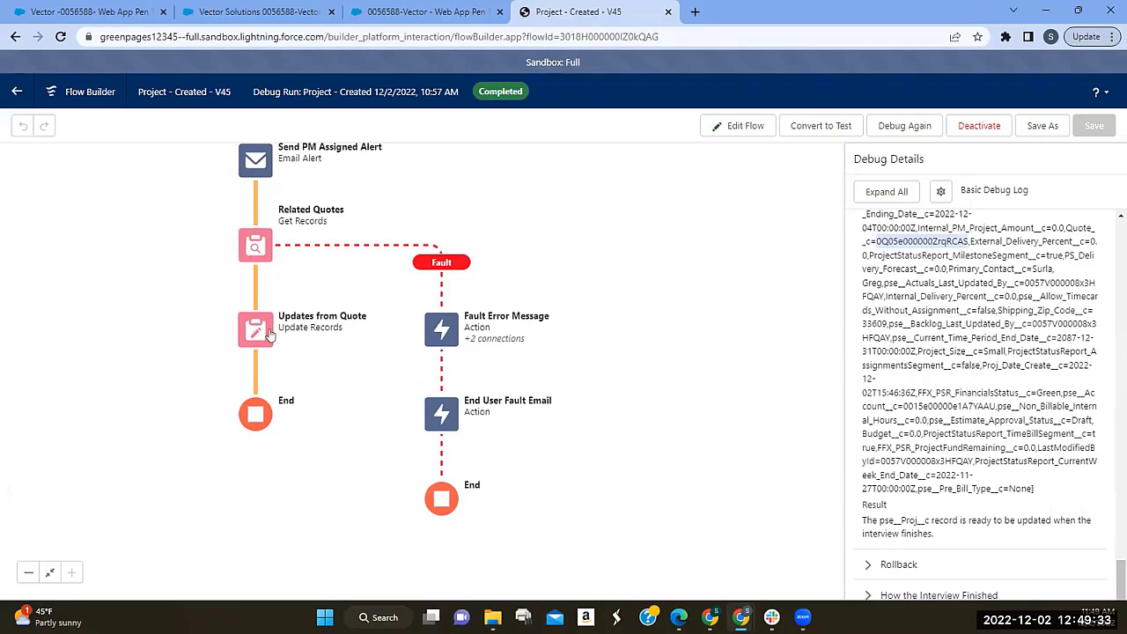
double_click(277, 326)
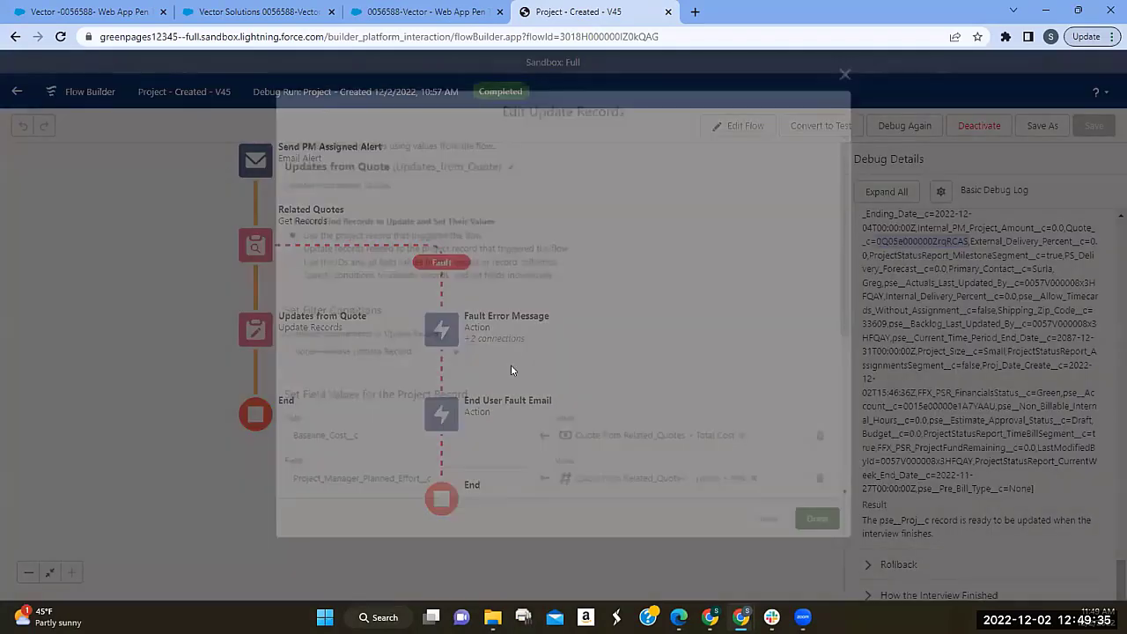
scroll(572, 380, "down", 5)
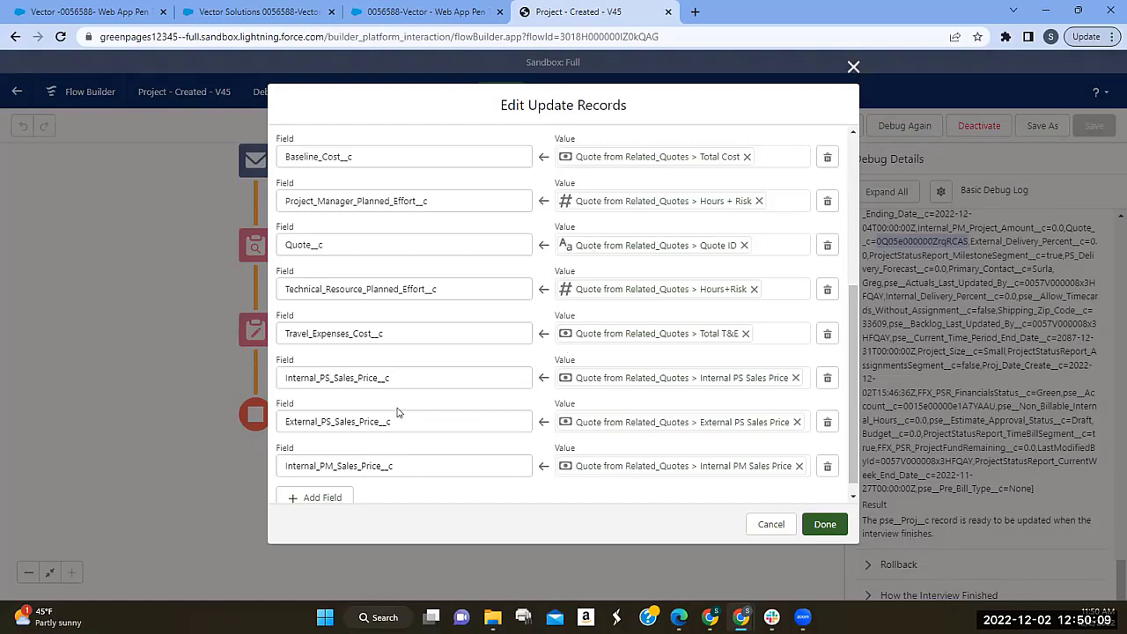
scroll(396, 414, "up", 1)
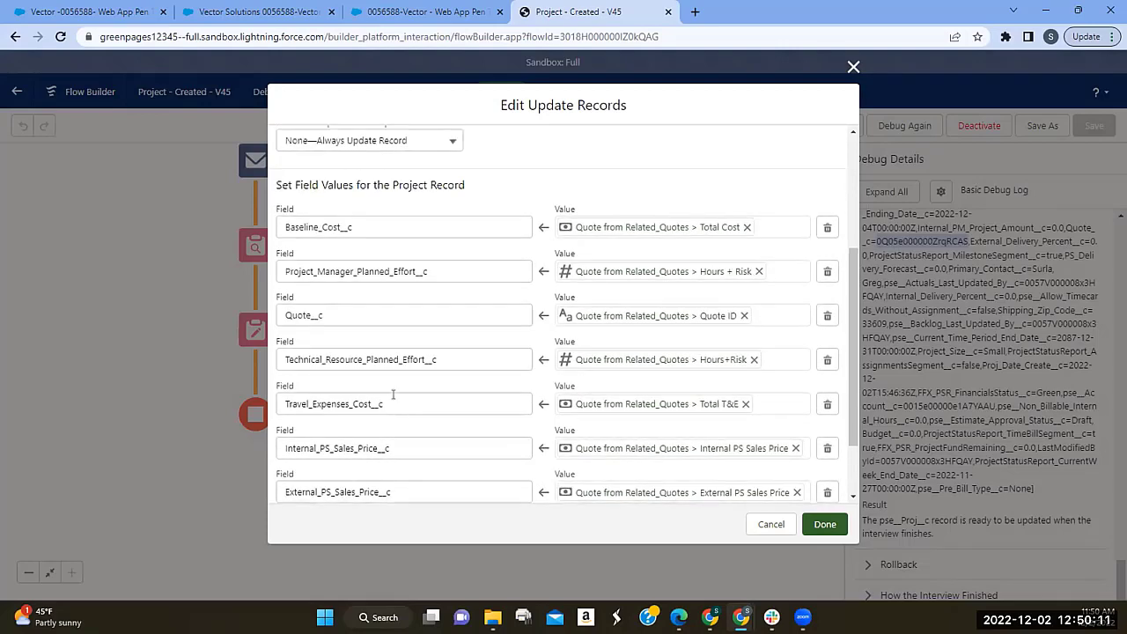
scroll(394, 384, "down", 1)
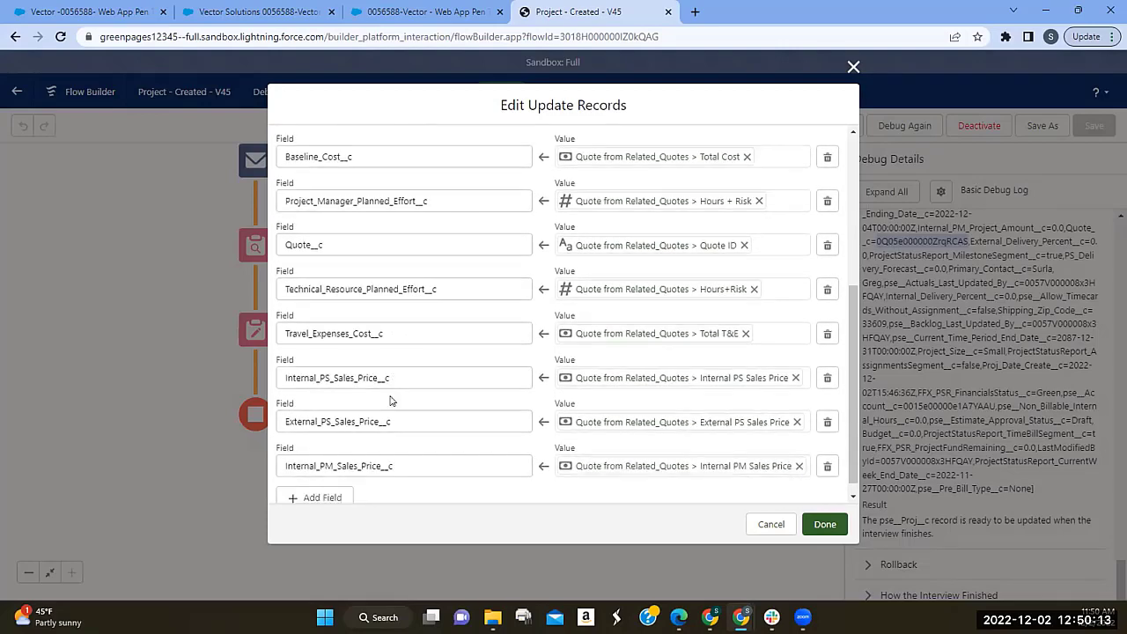
scroll(391, 398, "down", 1)
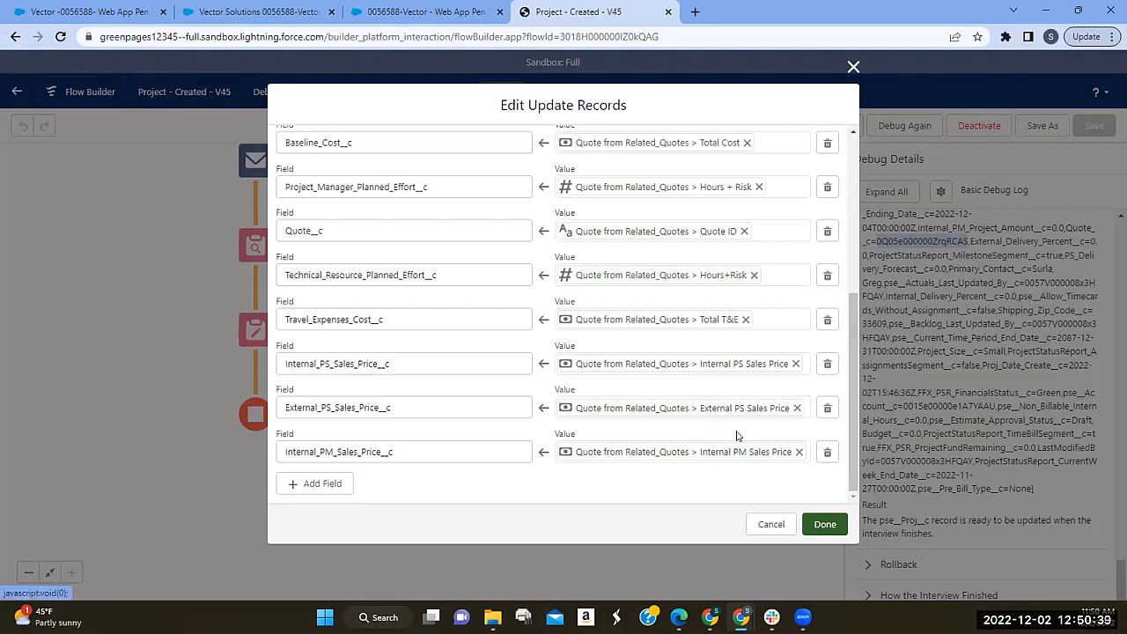
scroll(721, 378, "up", 2)
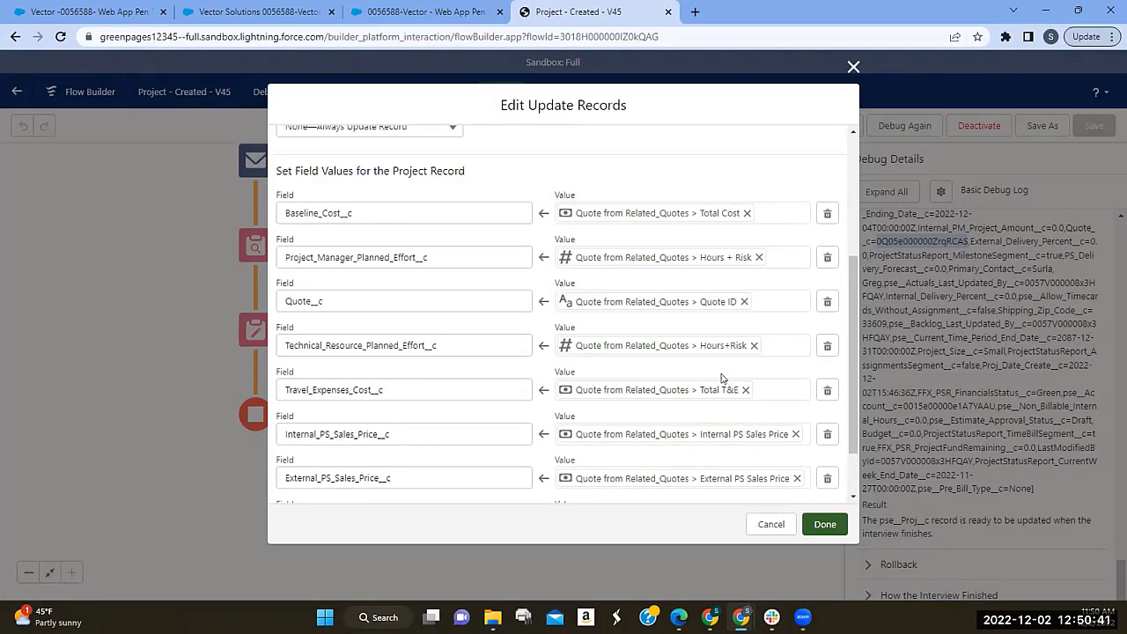
scroll(721, 379, "down", 2)
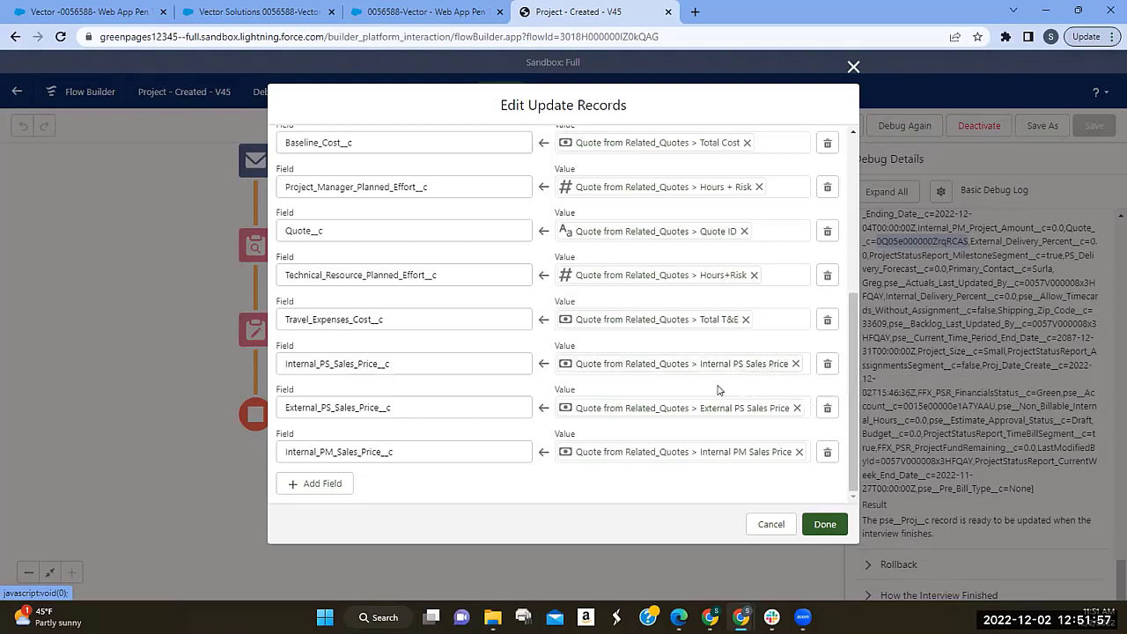
- Replace the Internal_PS_Sales_Price__c value with $Record > Quote > Internal PM Sales Price
left_click(797, 364)
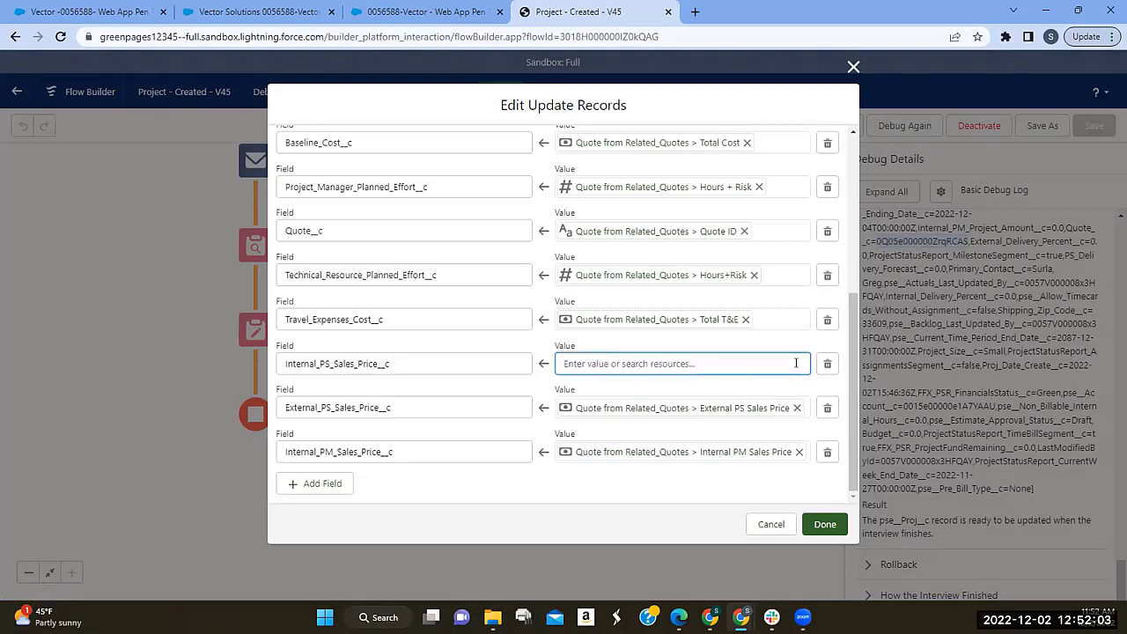
left_click(796, 363)
type("recor")
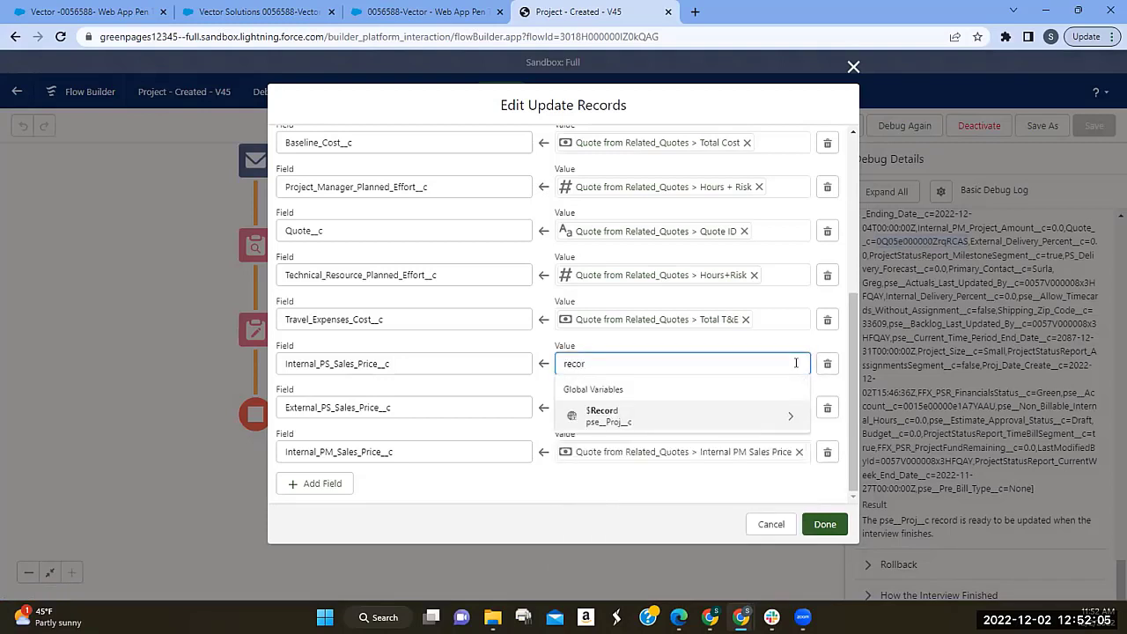
left_click(719, 420)
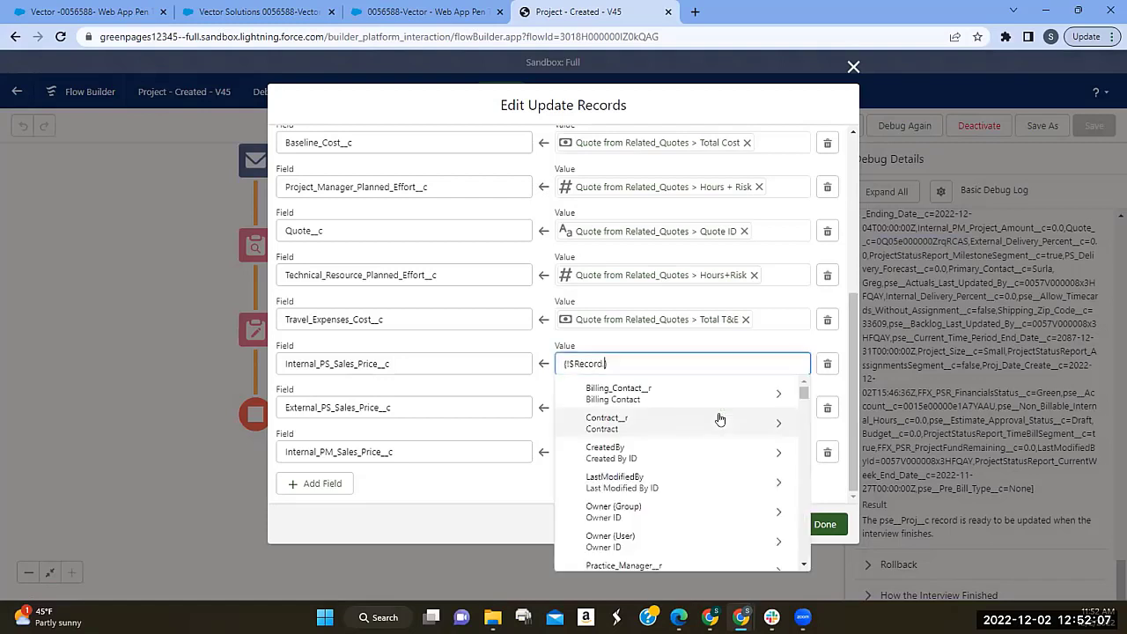
type(".qu")
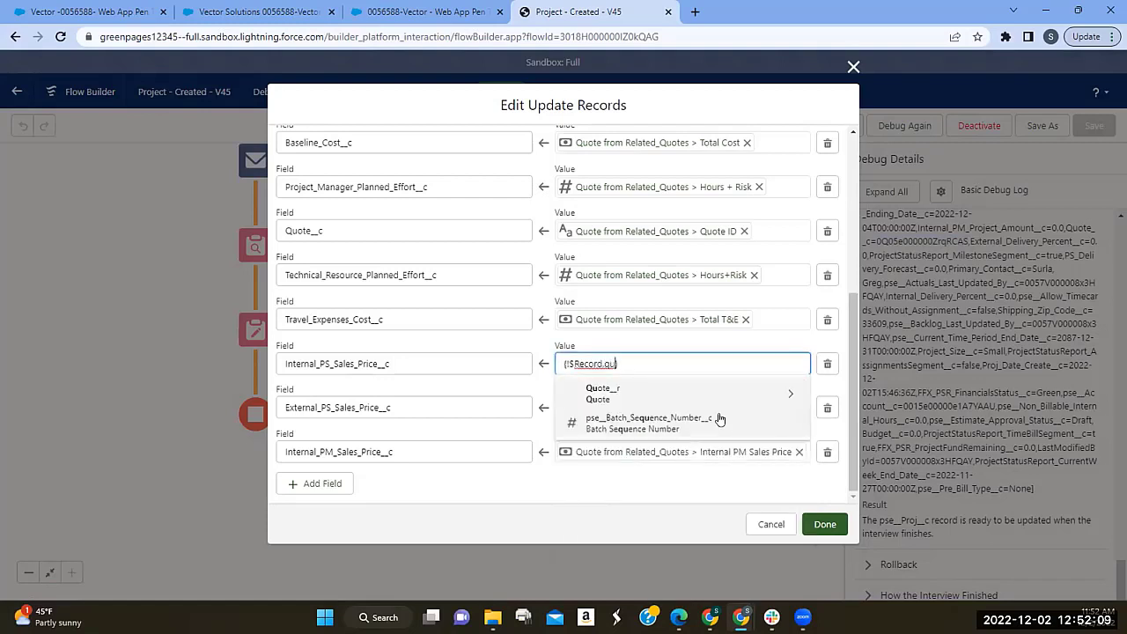
left_click(730, 391)
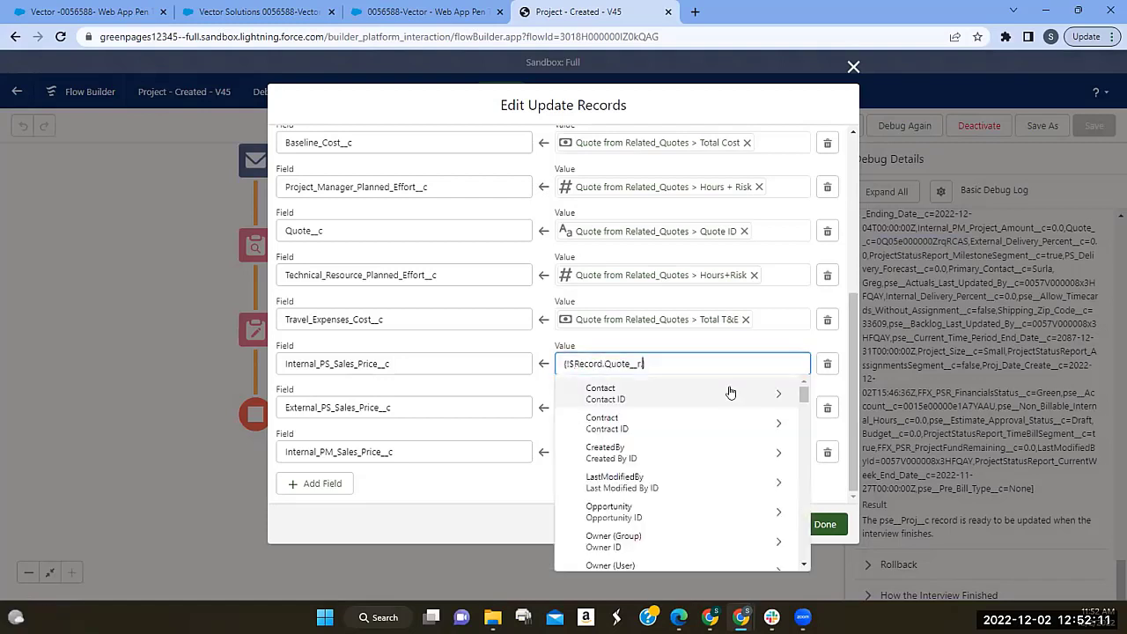
key("BackSpace")
type("nter")
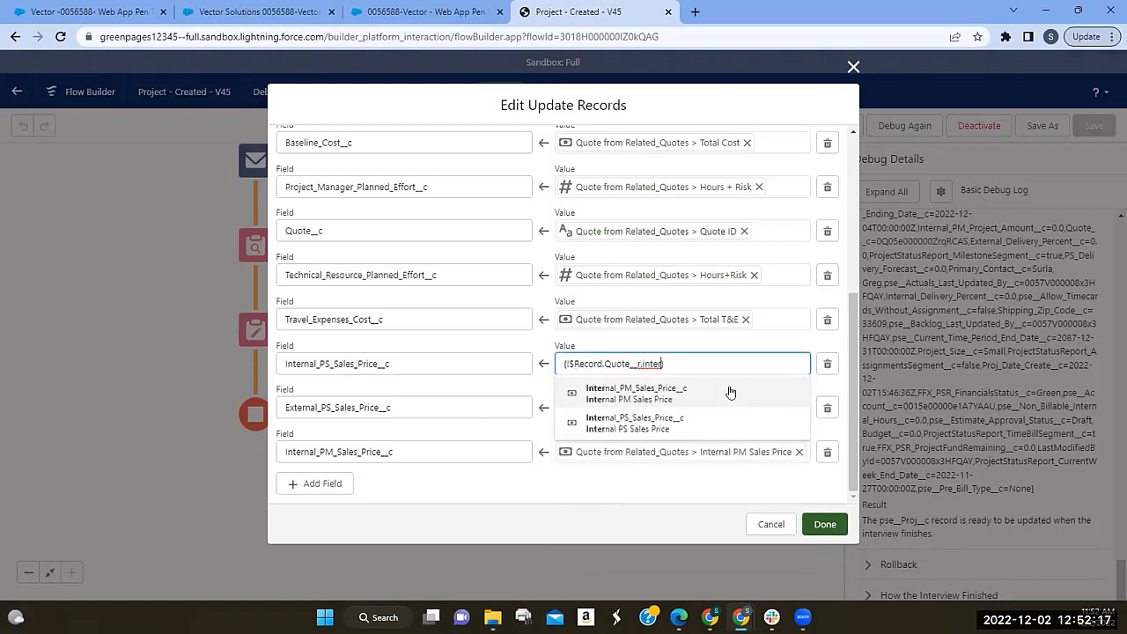
left_click(731, 392)
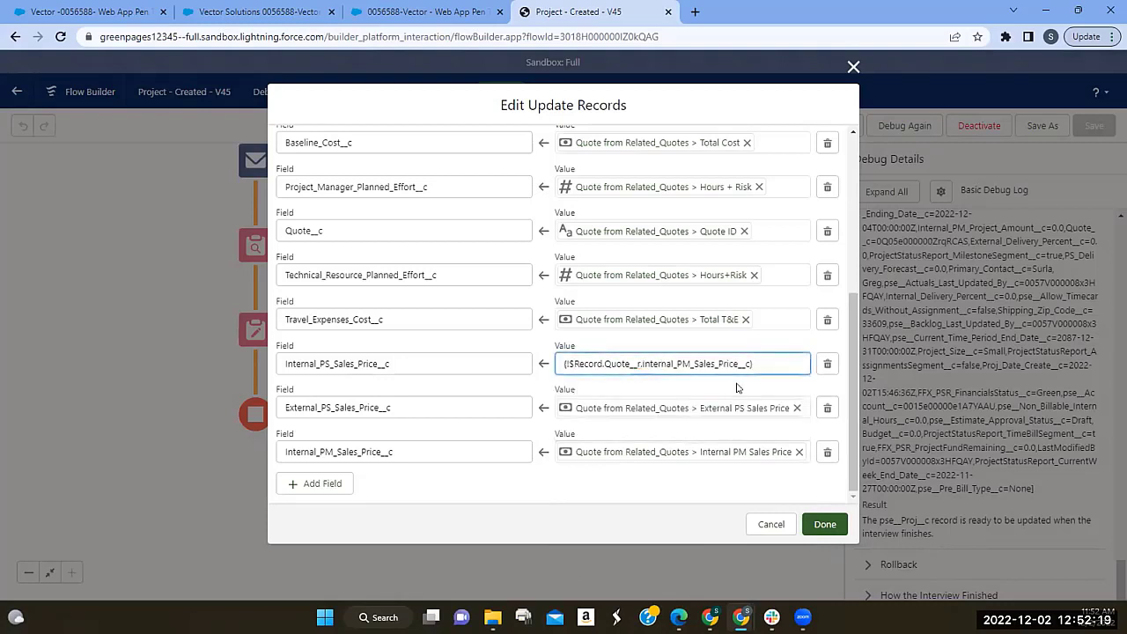
left_click(705, 394)
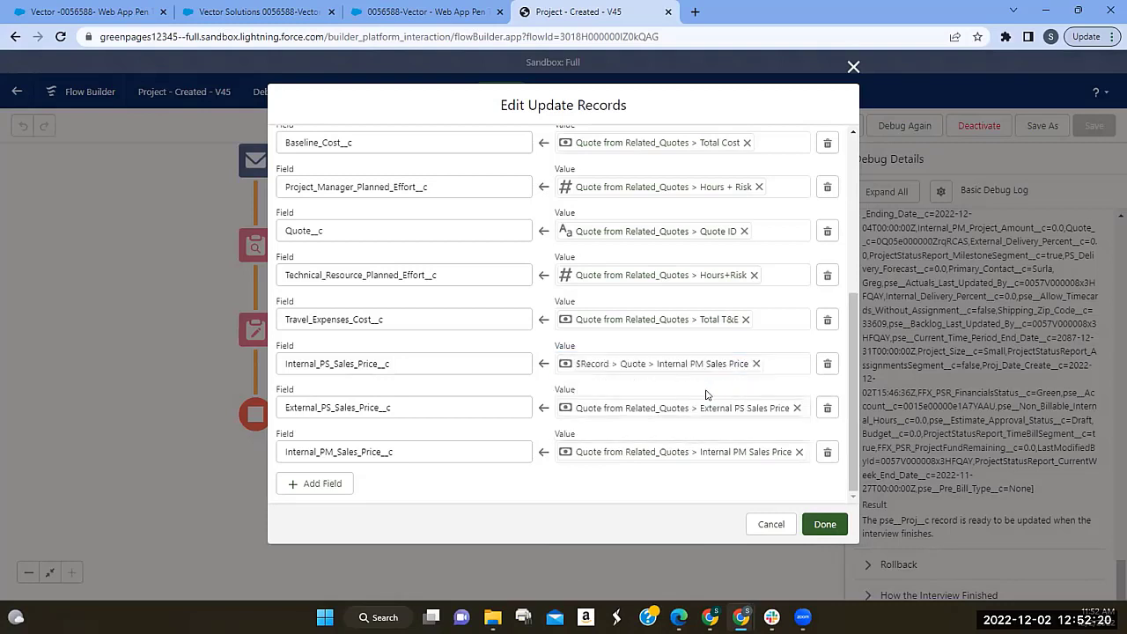
- Clear the Internal_PS_Sales_Price__c value and discard all pending edits to the Updates from Quote element
left_click(755, 363)
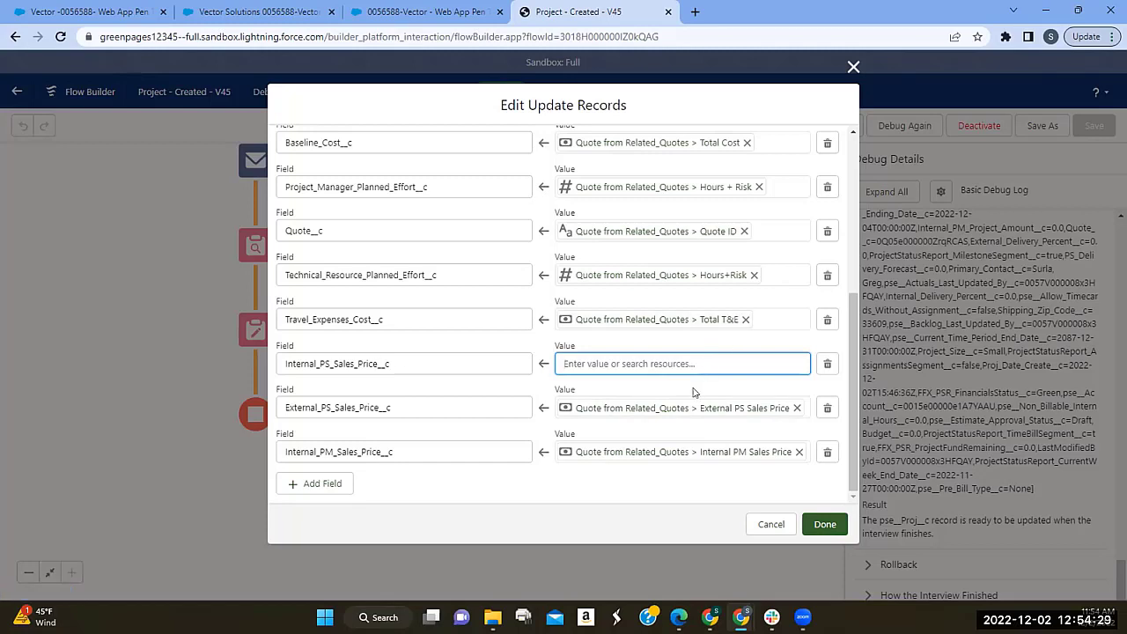
left_click(769, 523)
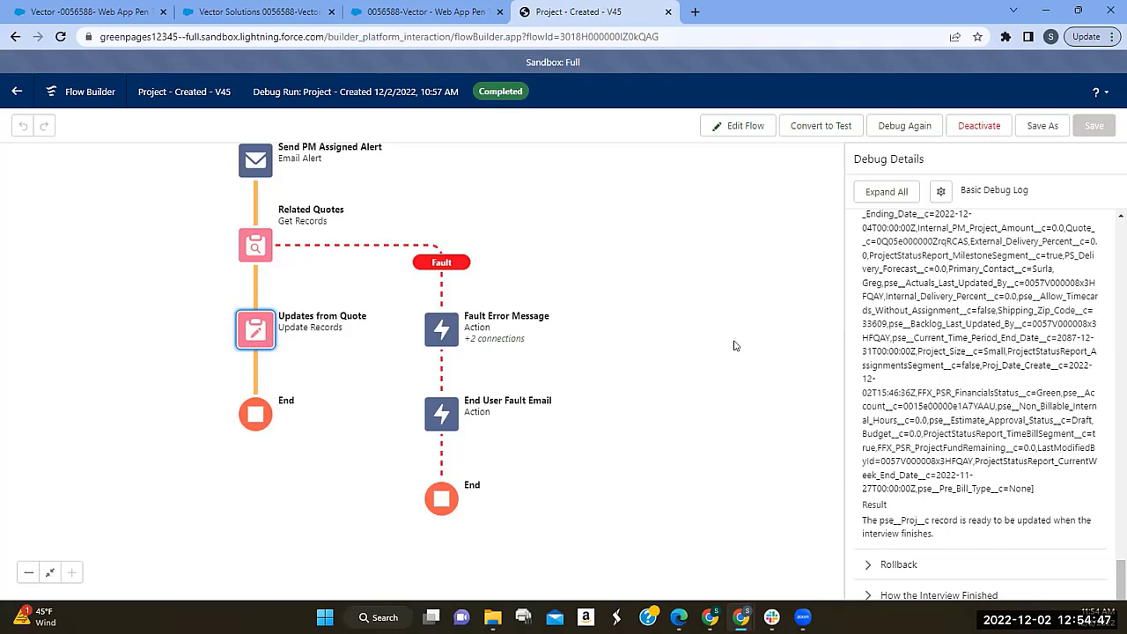
- Search the flow's debug details for "Internal" to locate the internal sales price assignments
scroll(970, 328, "up", 3)
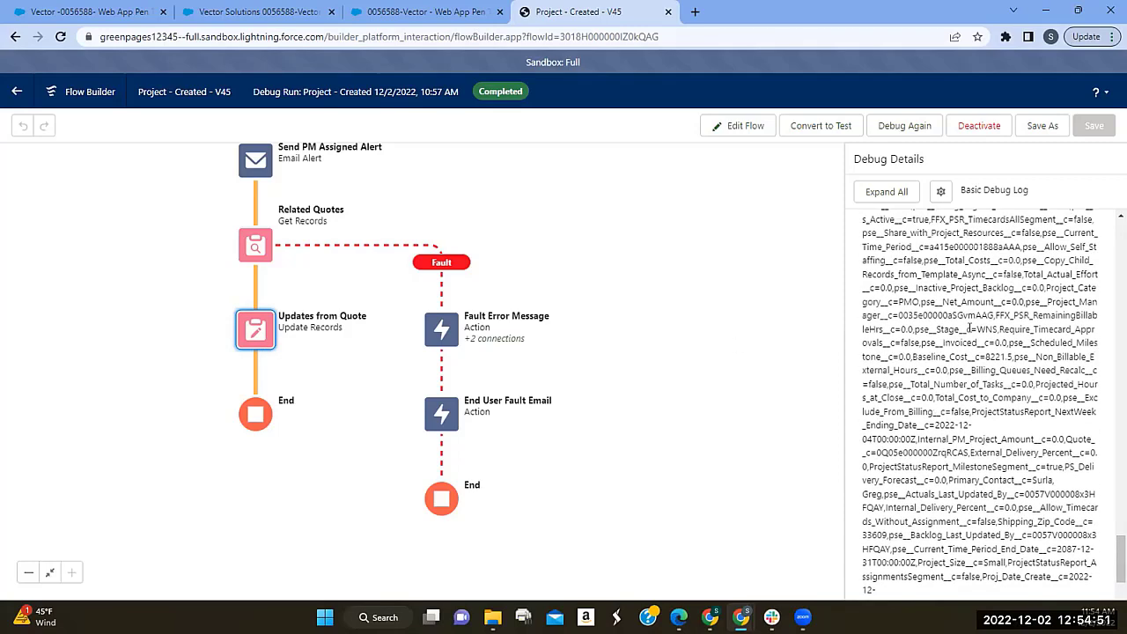
scroll(970, 329, "up", 4)
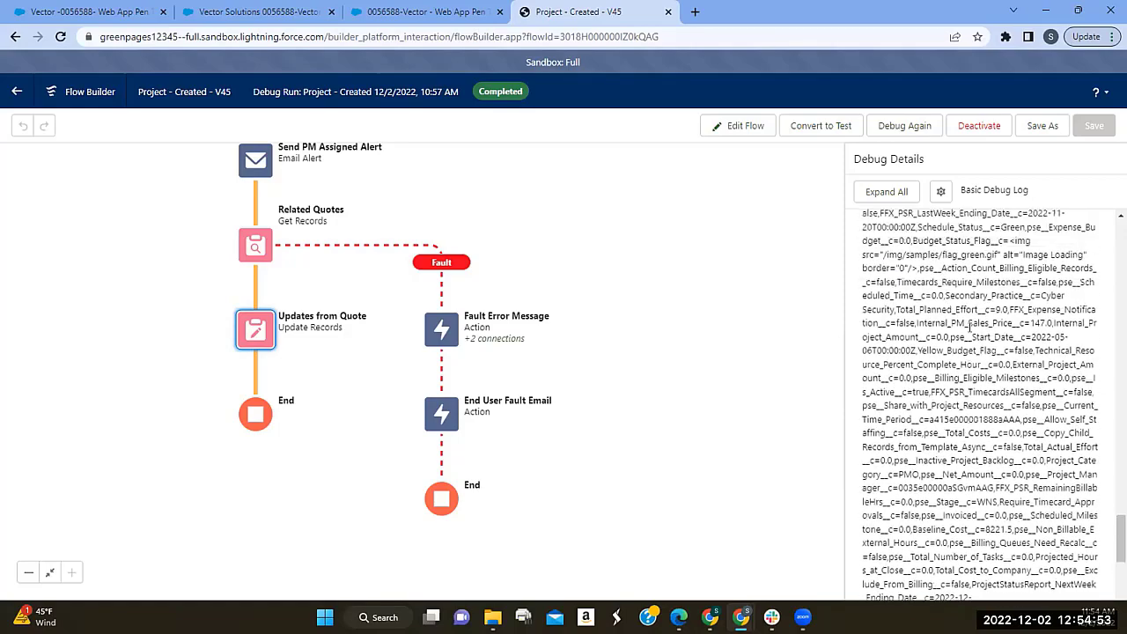
scroll(970, 328, "up", 4)
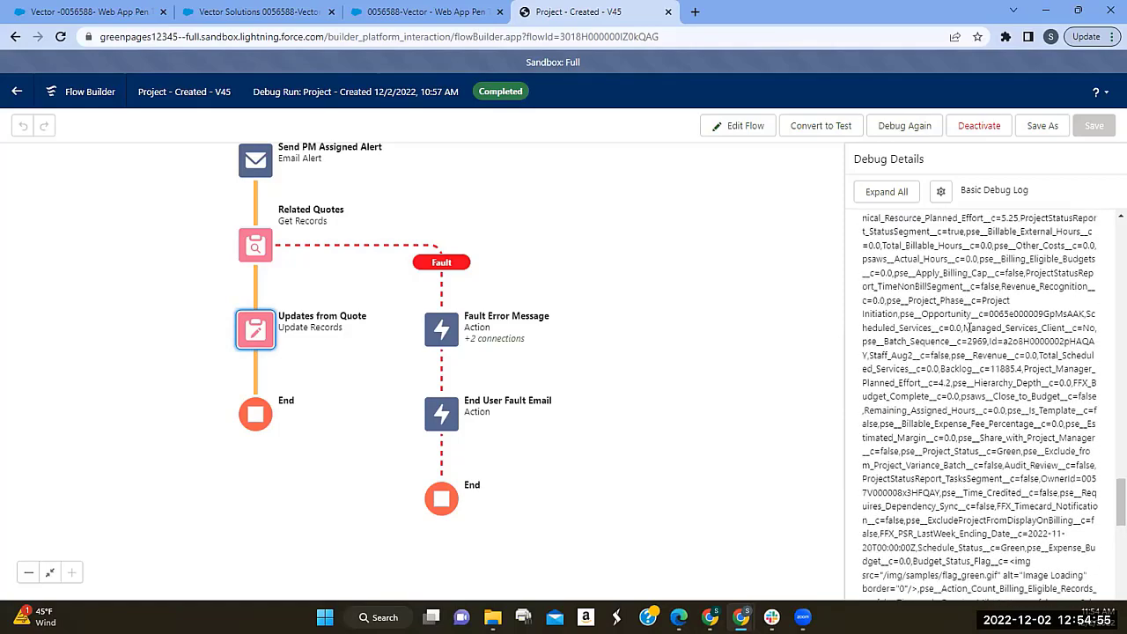
scroll(970, 329, "up", 4)
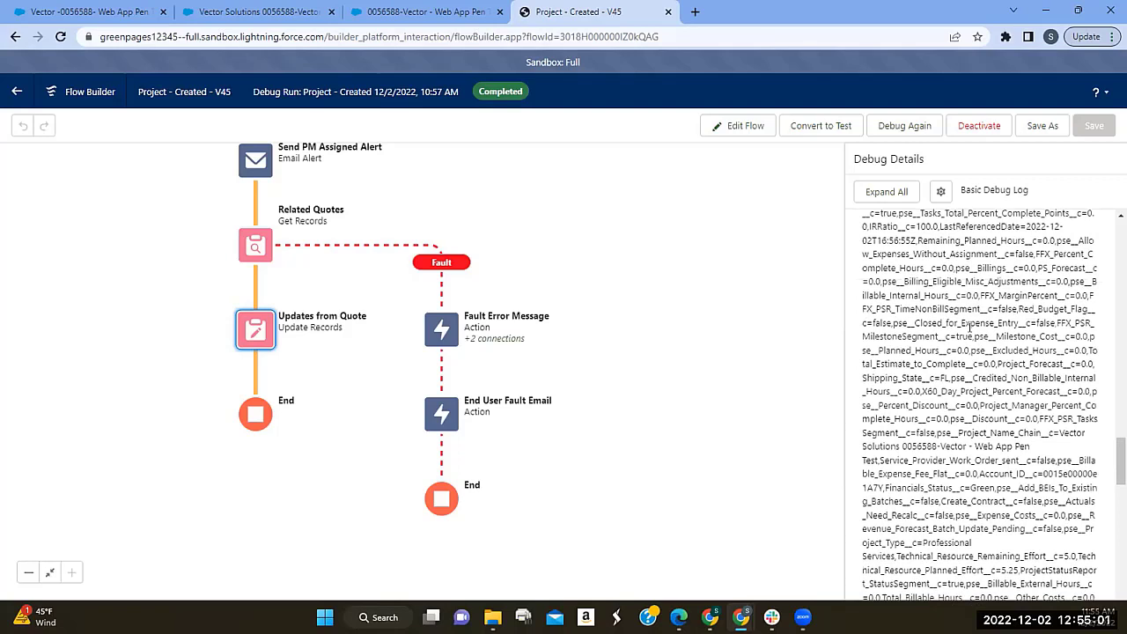
key("ctrl+f")
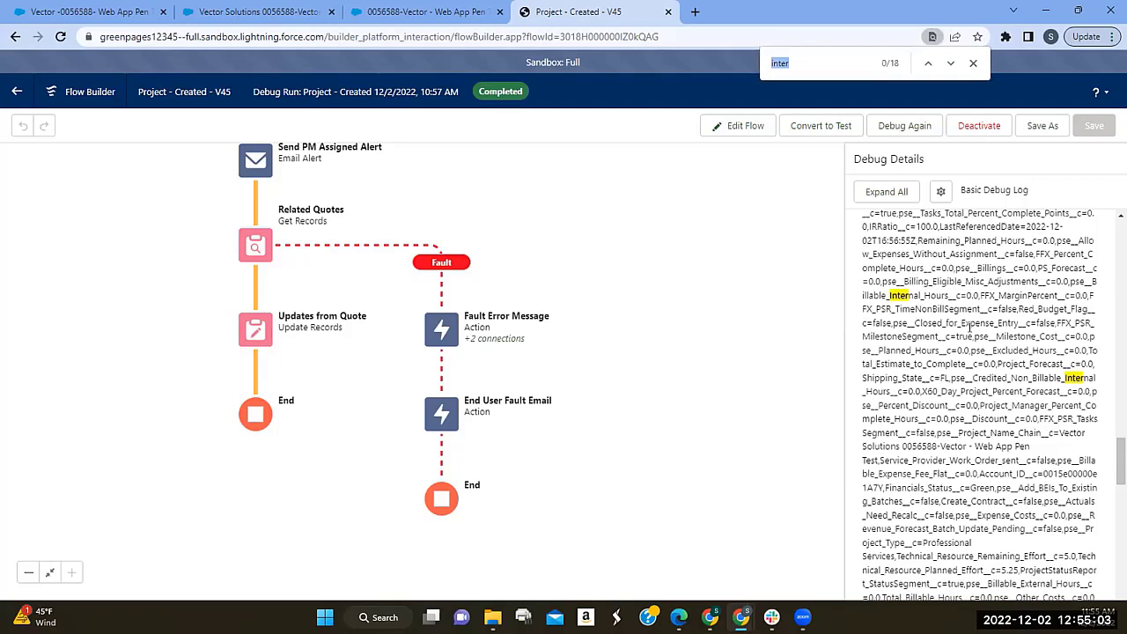
left_click(795, 54)
type("tal")
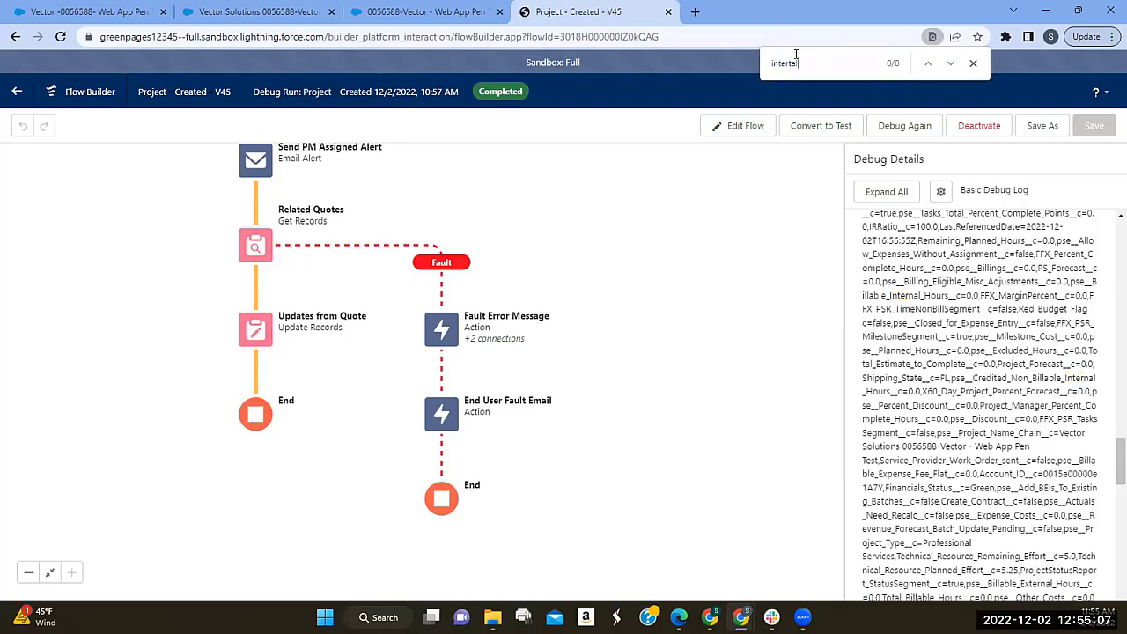
key("BackSpace")
key("BackSpace")
key("BackSpace")
key("BackSpace")
key("BackSpace")
key("BackSpace")
key("BackSpace")
key("BackSpace")
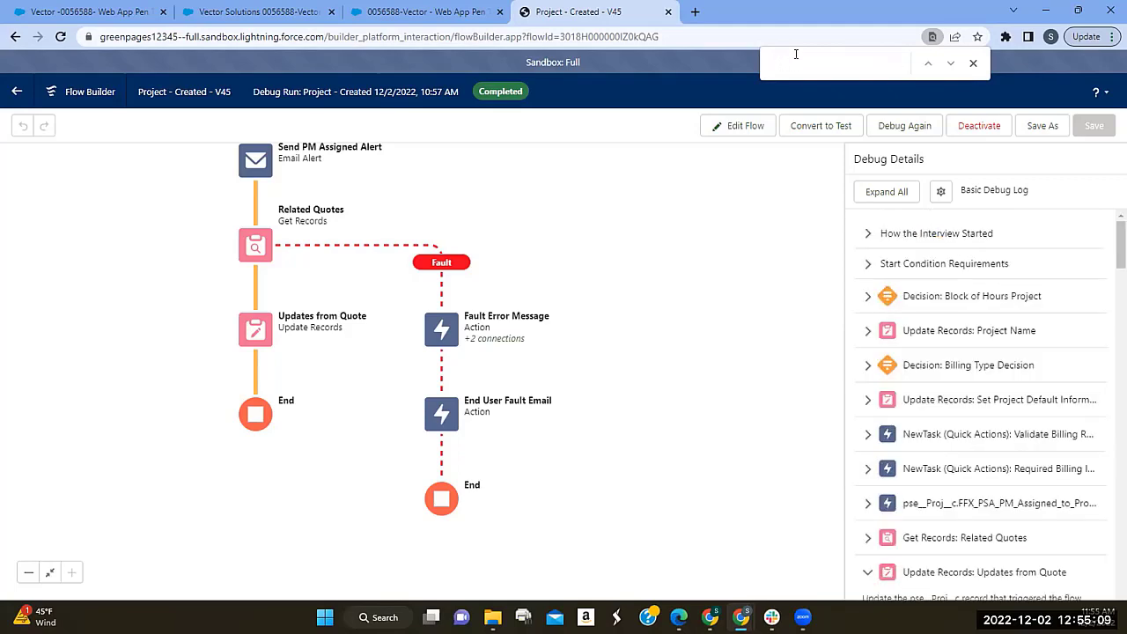
type("Internal")
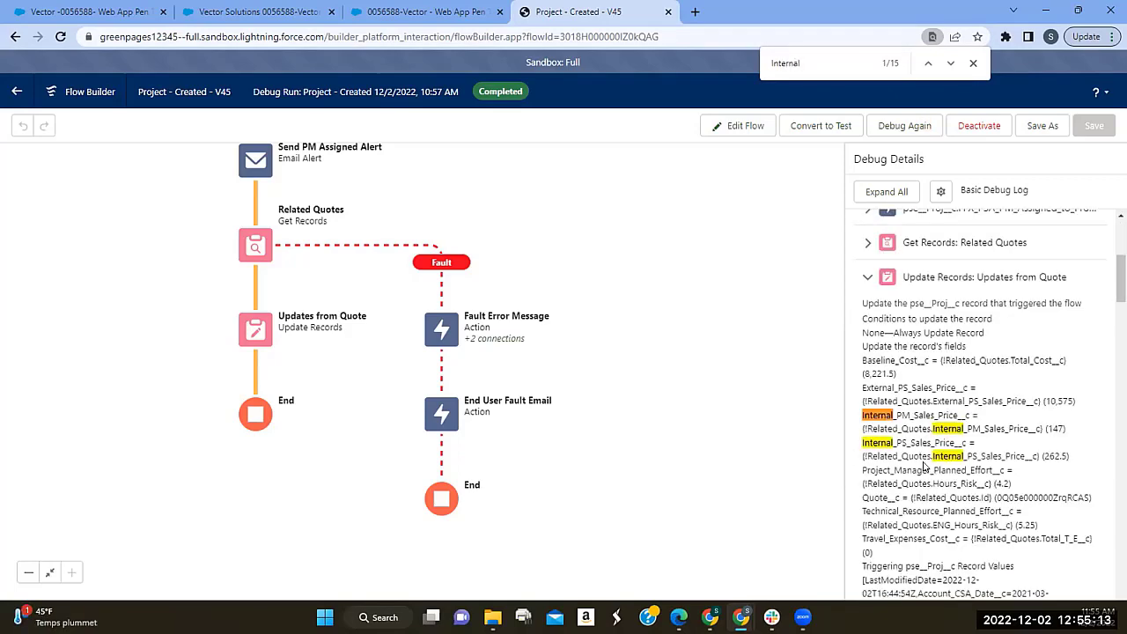
- Review the Updates from Quote field assignments and the triggering project record values in the debug log
scroll(983, 447, "down", 2)
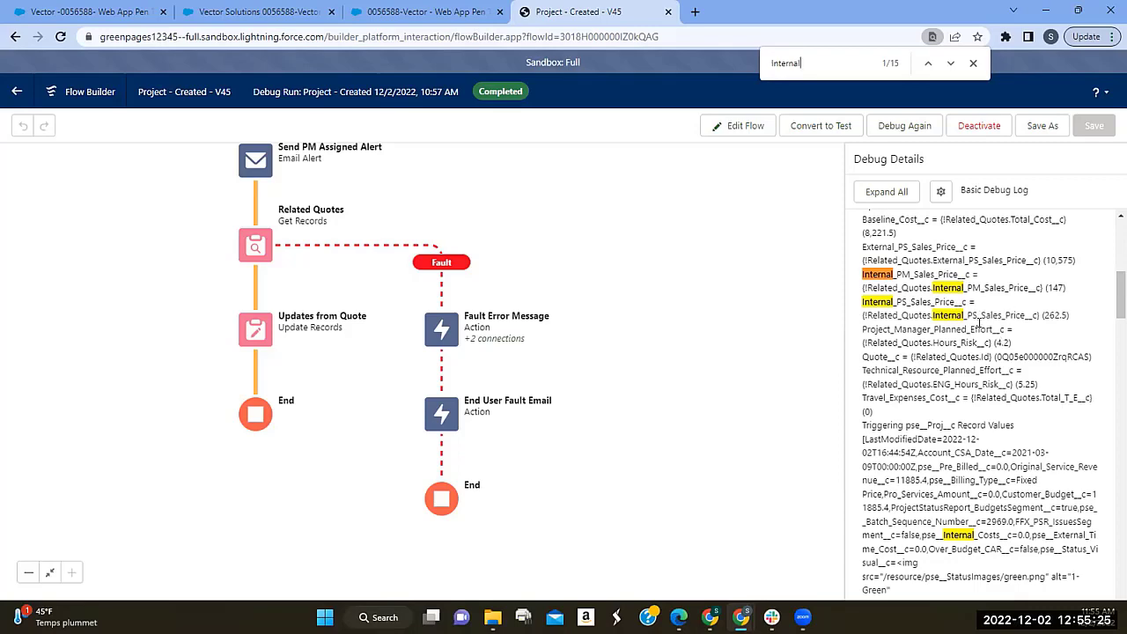
scroll(1001, 350, "down", 1)
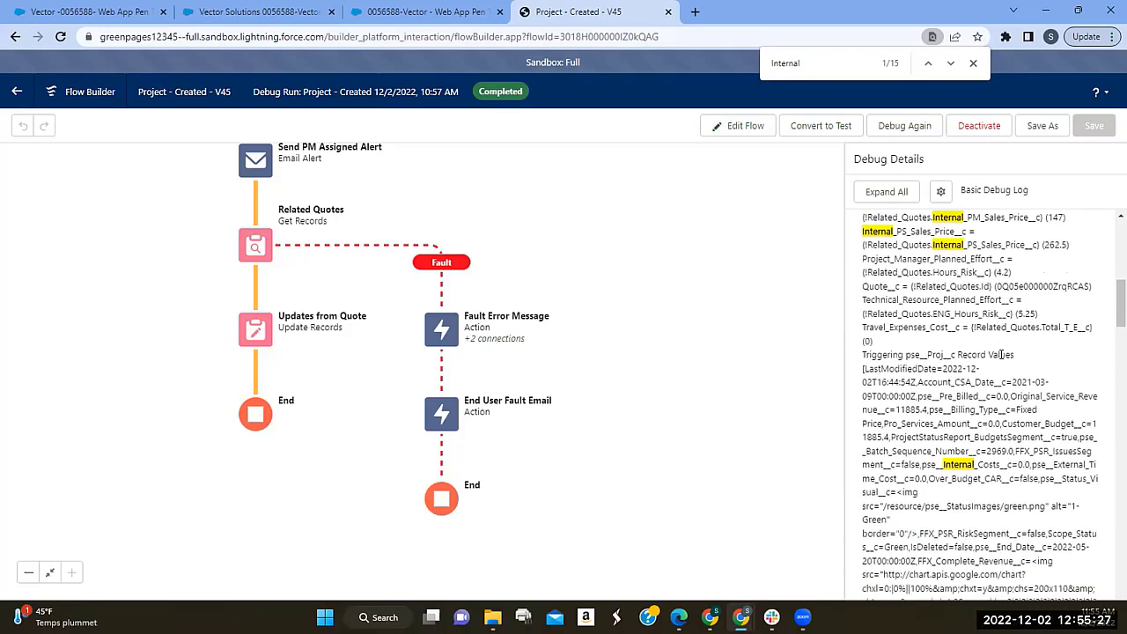
scroll(1019, 476, "down", 1)
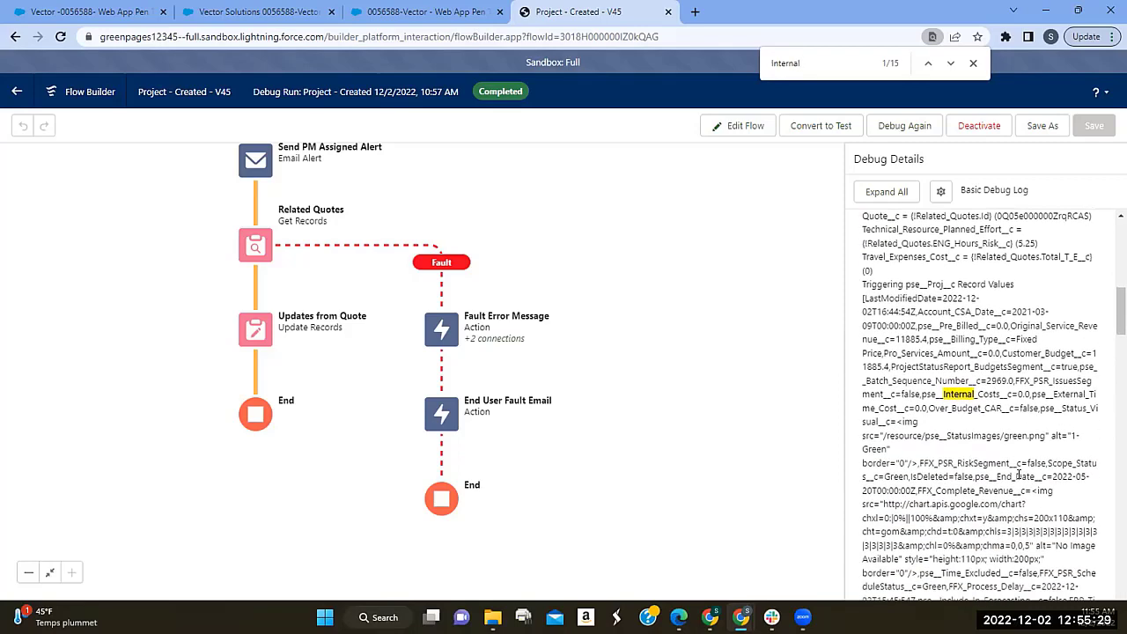
scroll(1019, 476, "down", 2)
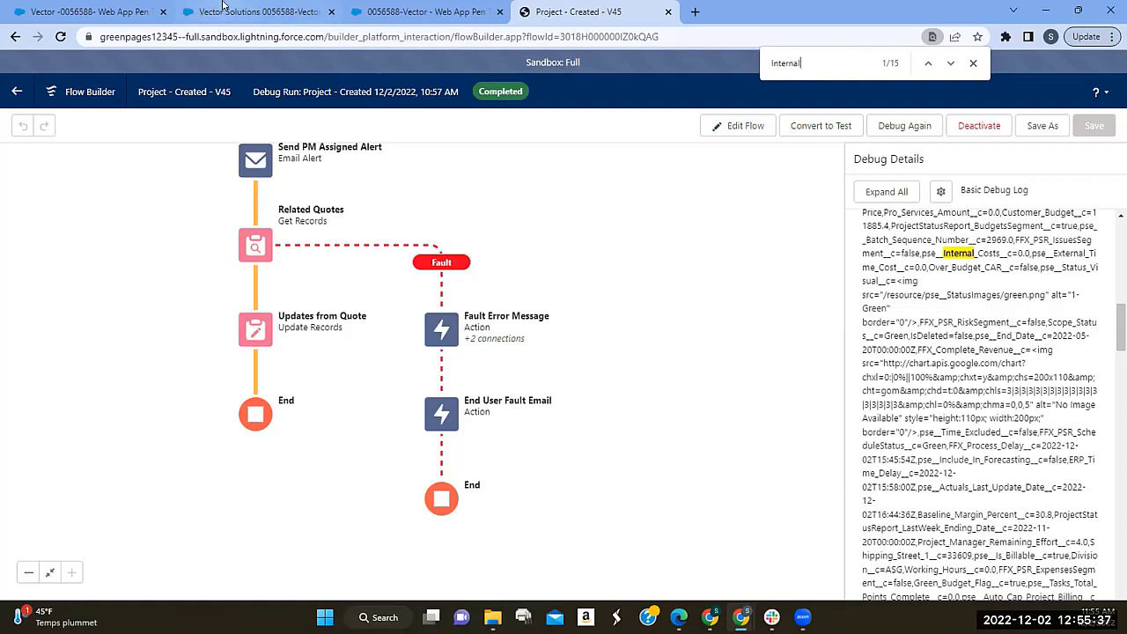
mouse_move(223, 5)
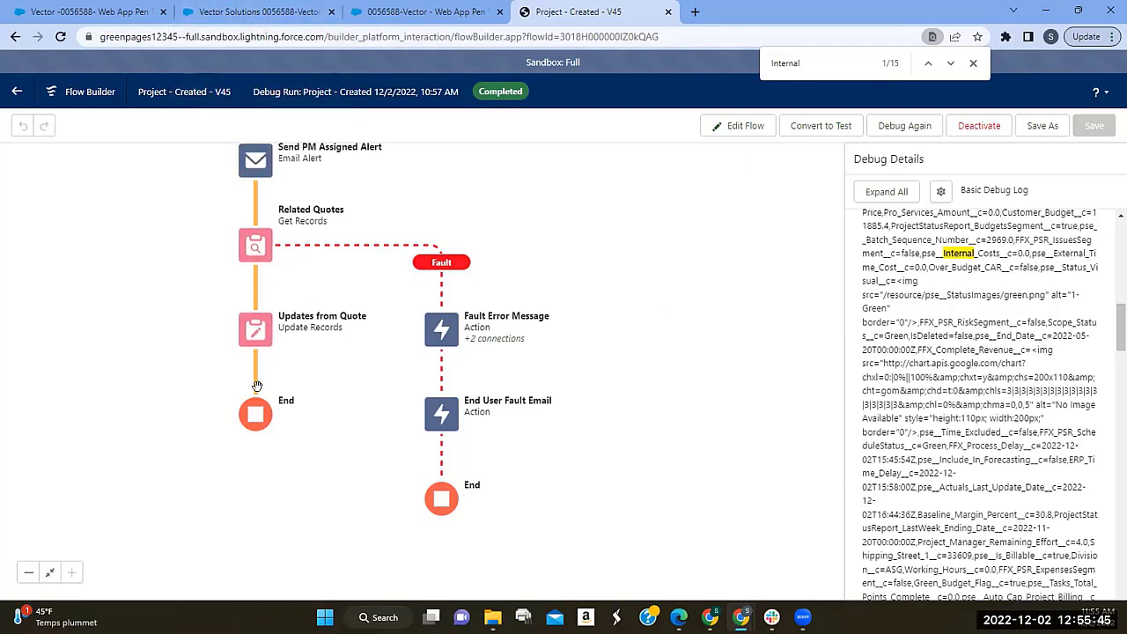
scroll(1019, 467, "down", 2)
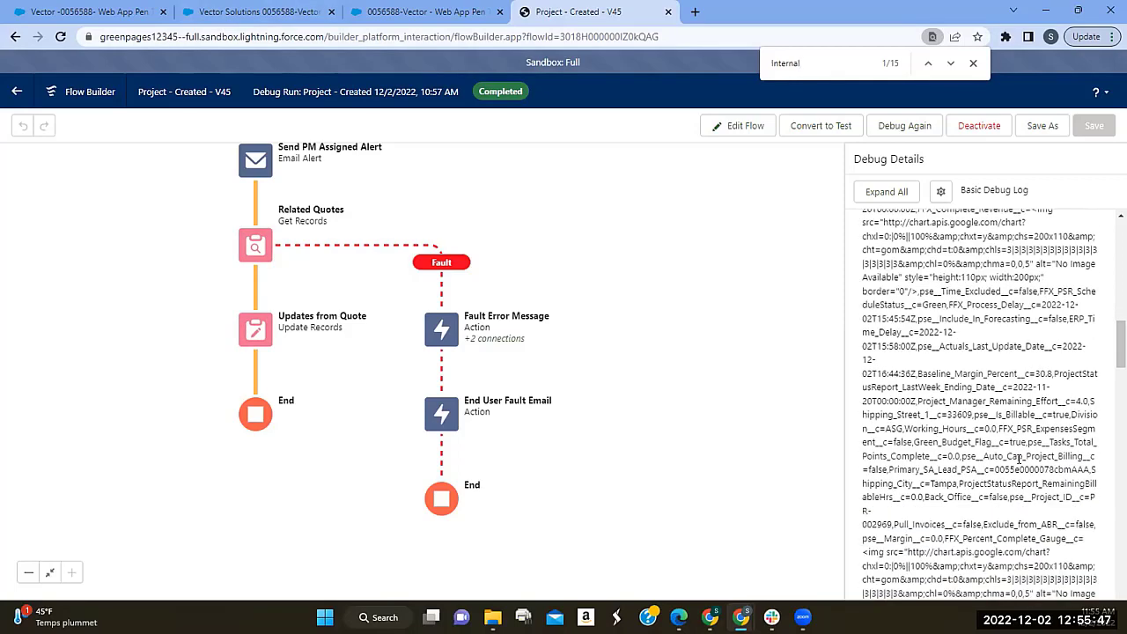
scroll(1019, 467, "down", 1)
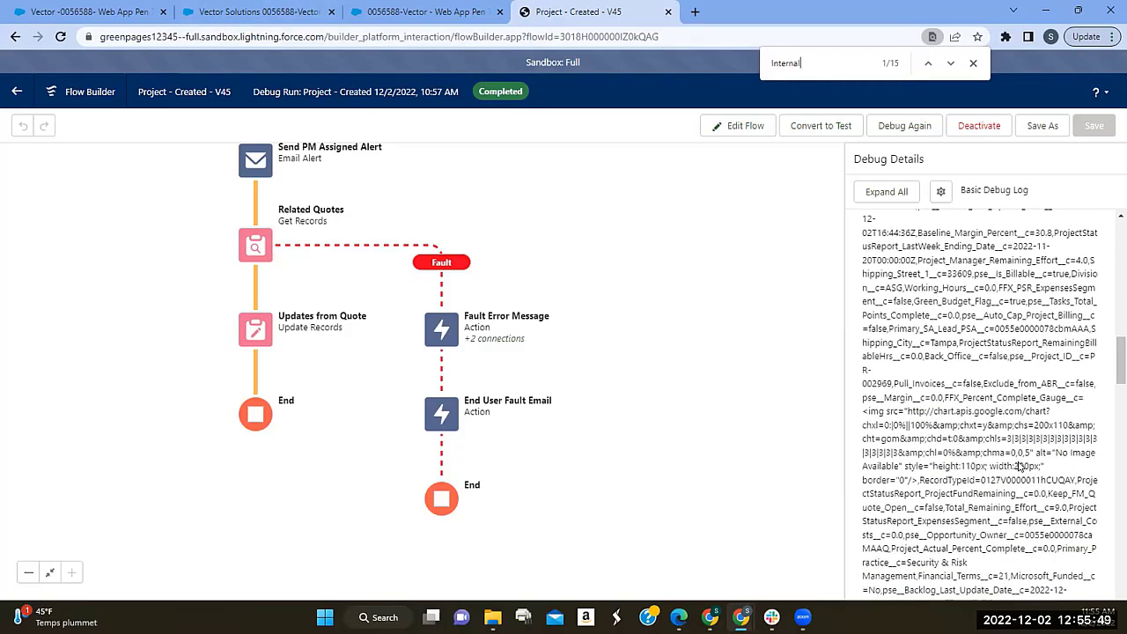
- Open the Updates from Quote element, check its record selection, filter conditions and field assignments, and close the page search
double_click(258, 333)
scroll(559, 426, "down", 5)
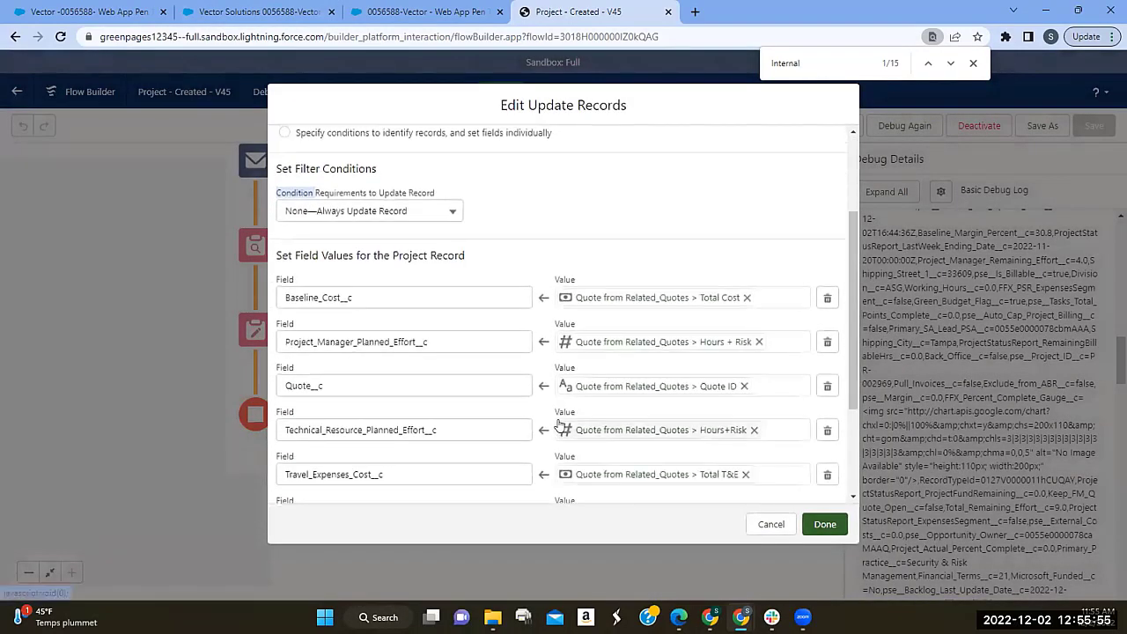
scroll(546, 424, "up", 1)
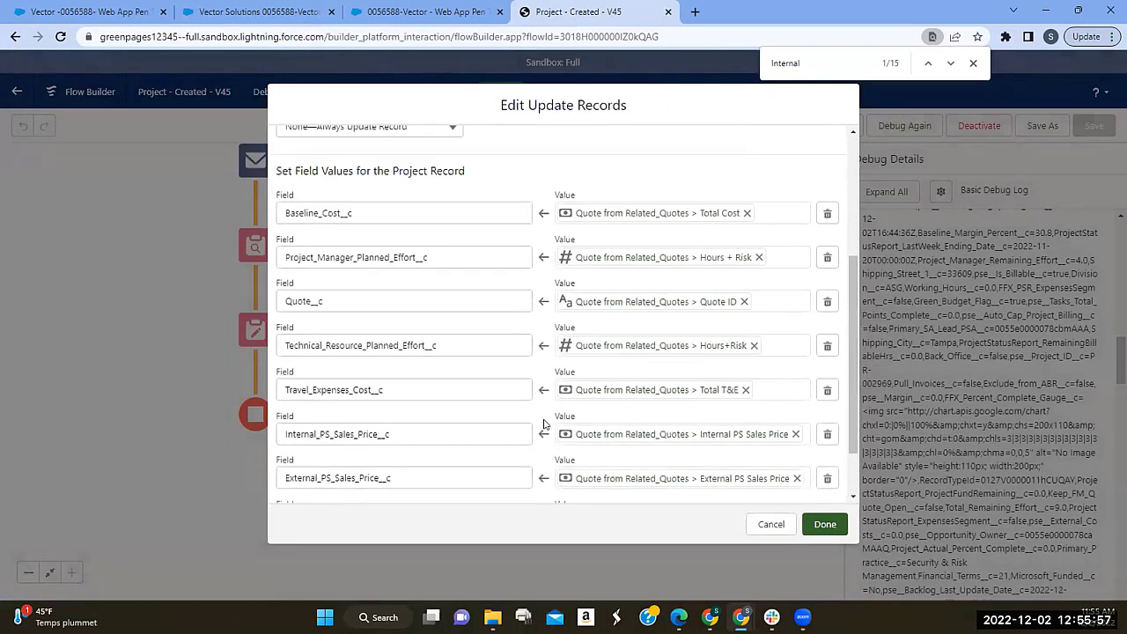
scroll(544, 425, "down", 1)
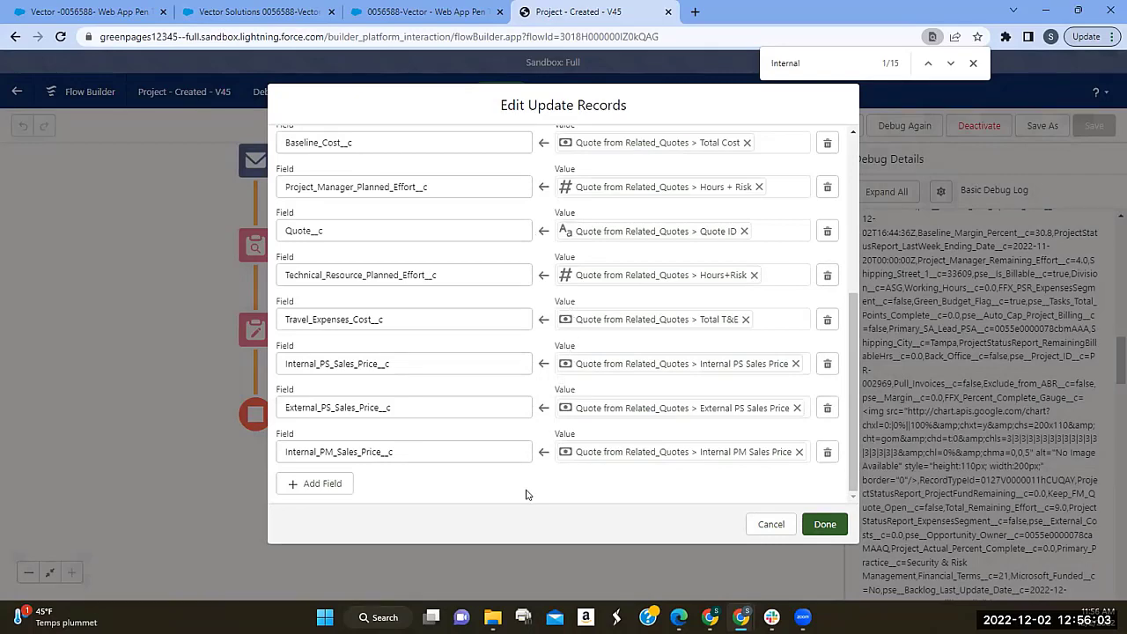
scroll(526, 495, "up", 1)
scroll(525, 495, "up", 2)
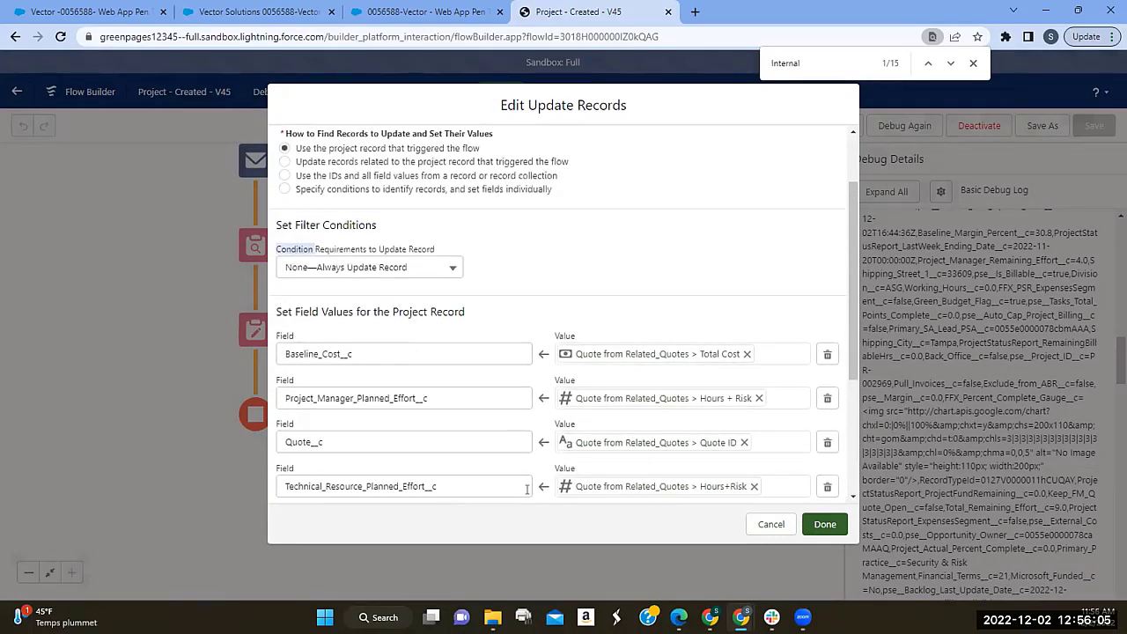
scroll(527, 489, "up", 1)
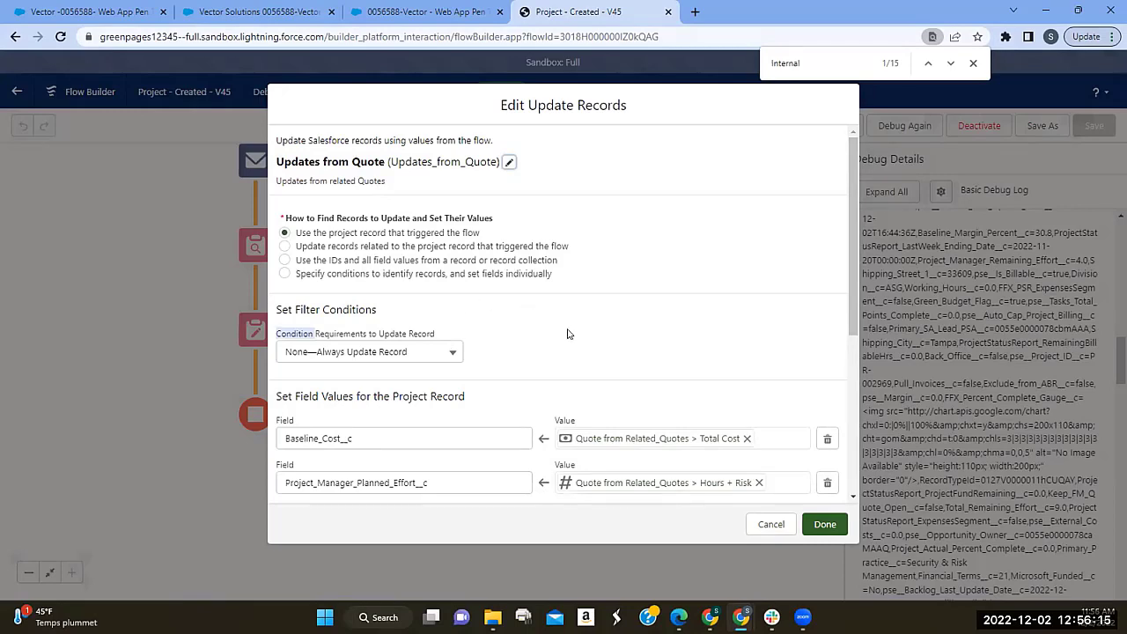
scroll(568, 379, "down", 4)
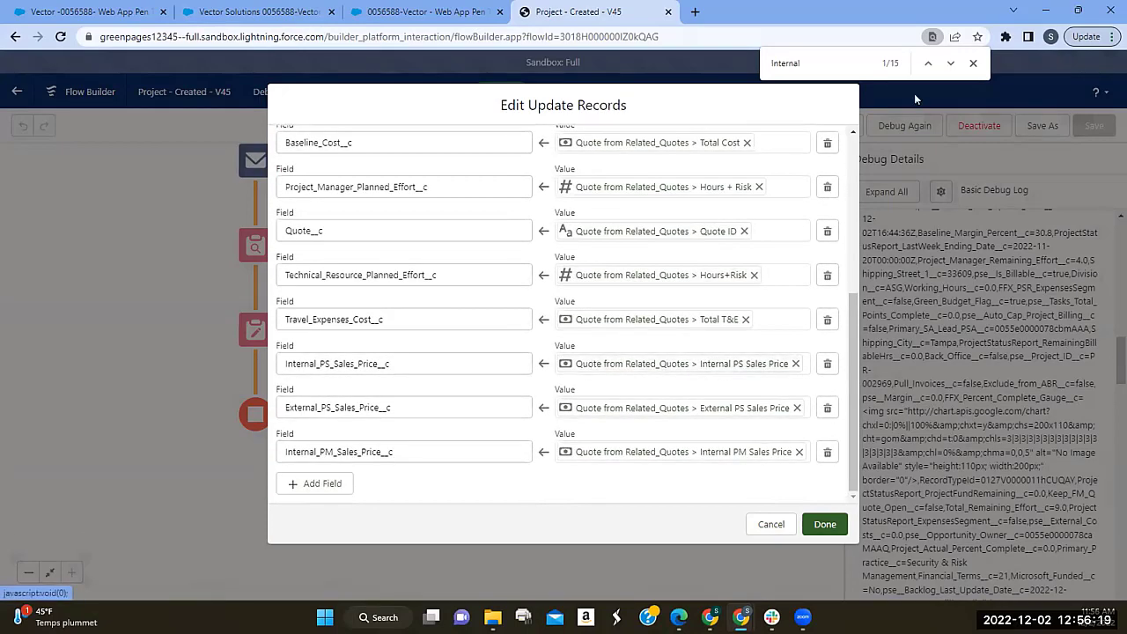
left_click(974, 64)
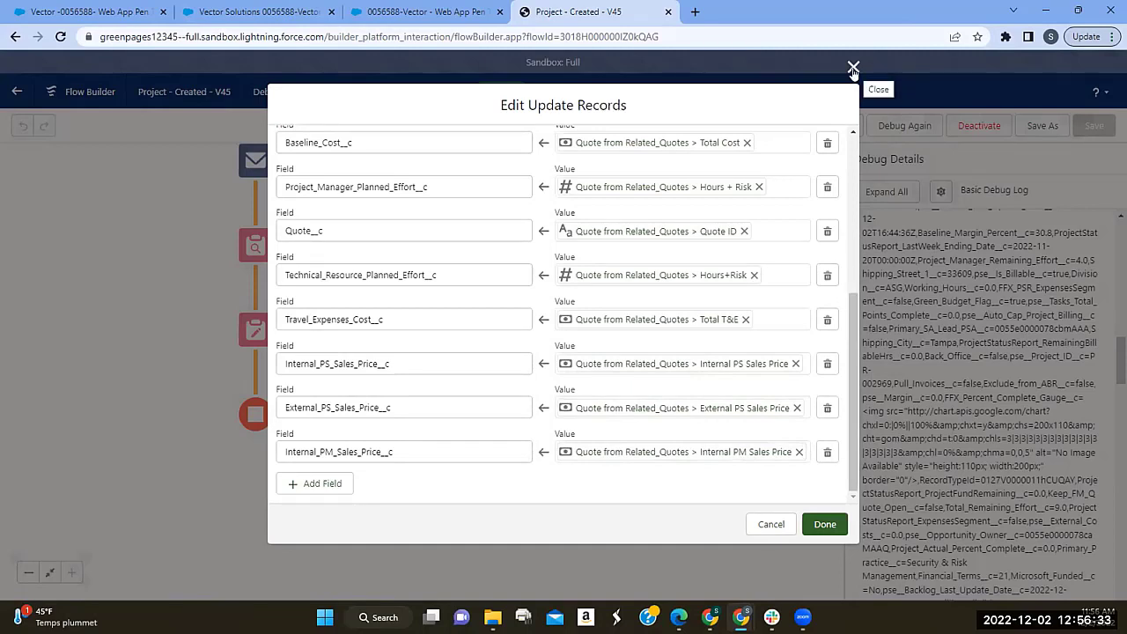
- Compare the two Web App Pen Test project records in their browser tabs
left_click(251, 6)
left_click(83, 11)
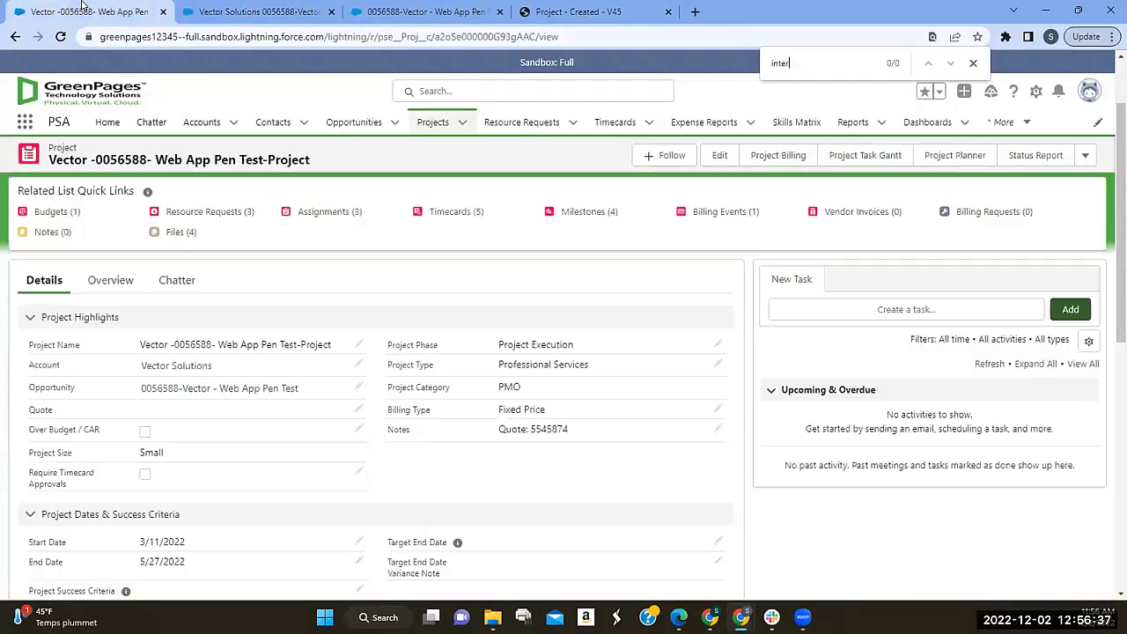
left_click(260, 16)
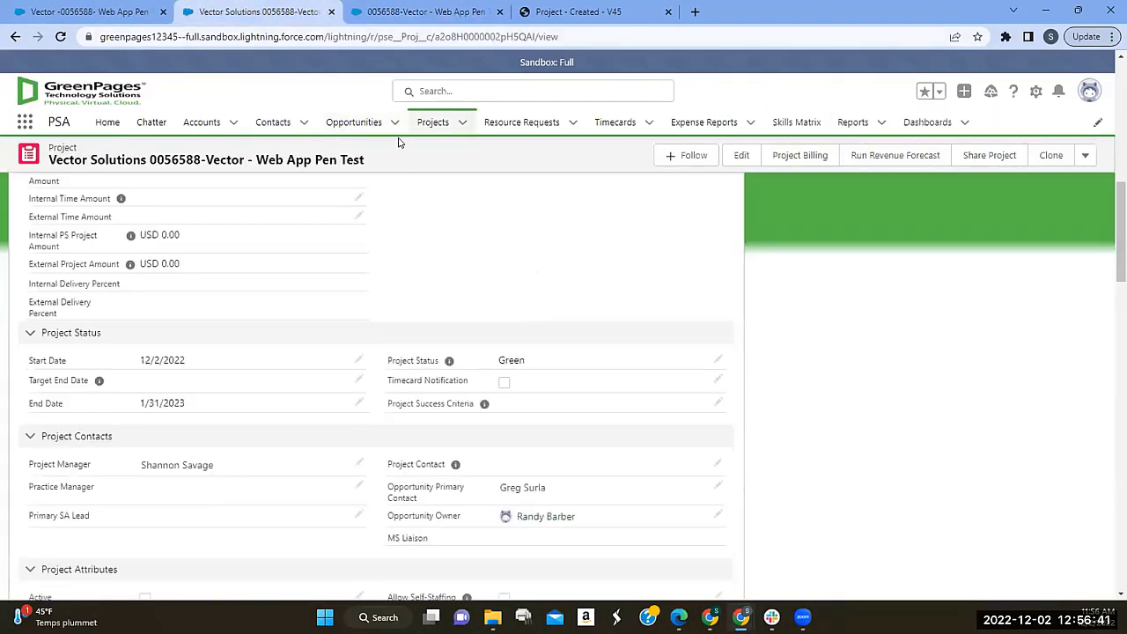
left_click(88, 12)
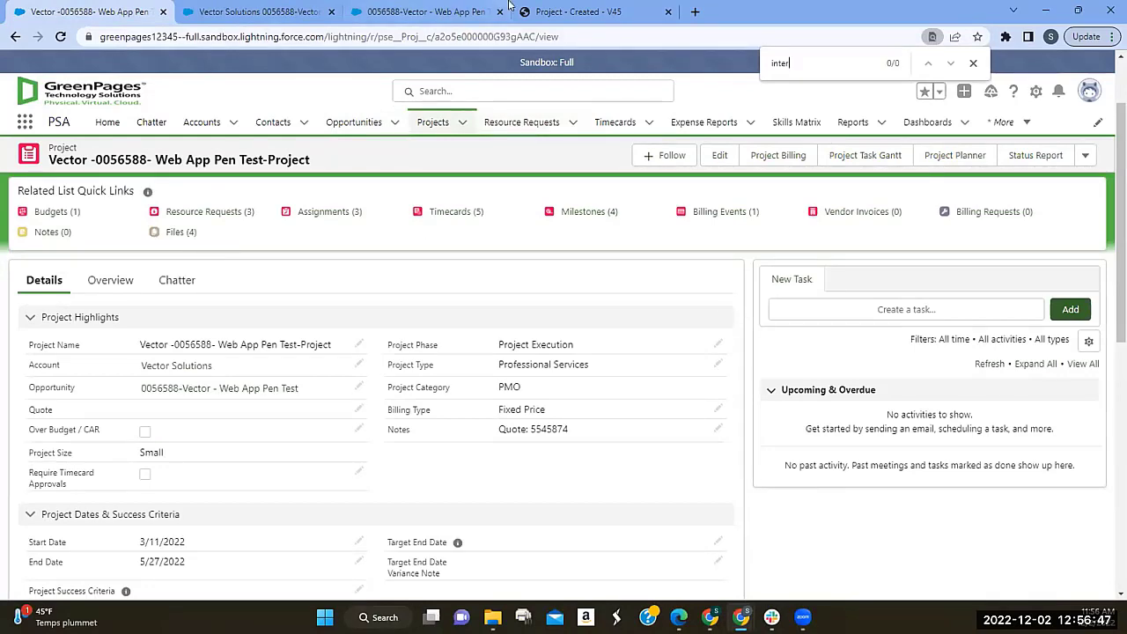
- Return to the Project - Created flow, close the Updates from Quote element, and inspect the Billing Type Decision's Professional Services condition
left_click(542, 11)
left_click(854, 67)
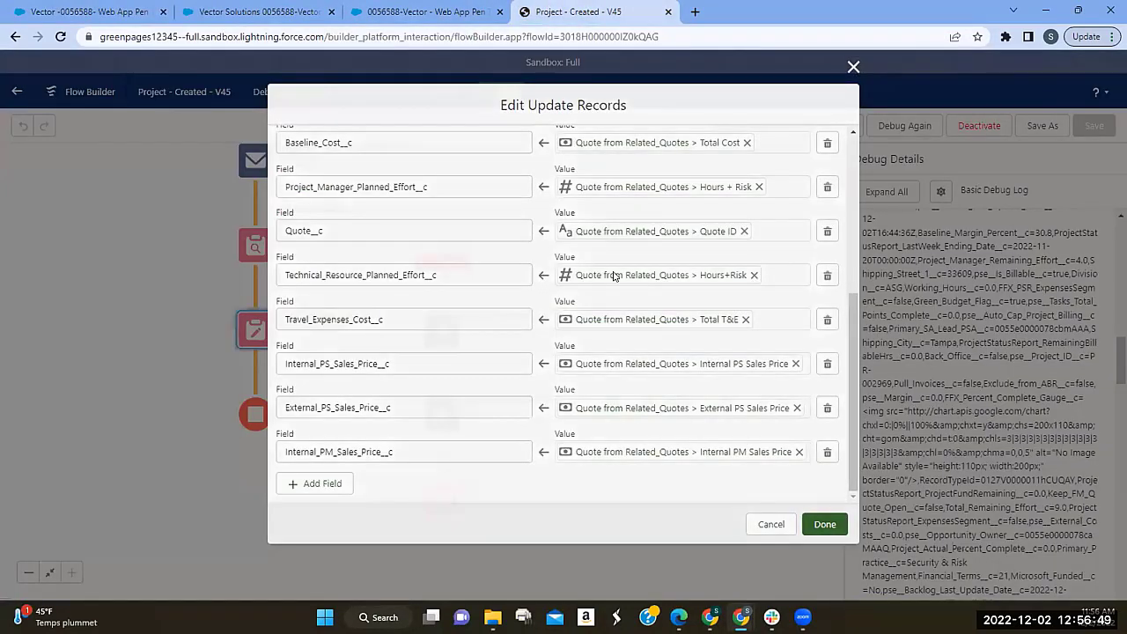
scroll(573, 322, "up", 10)
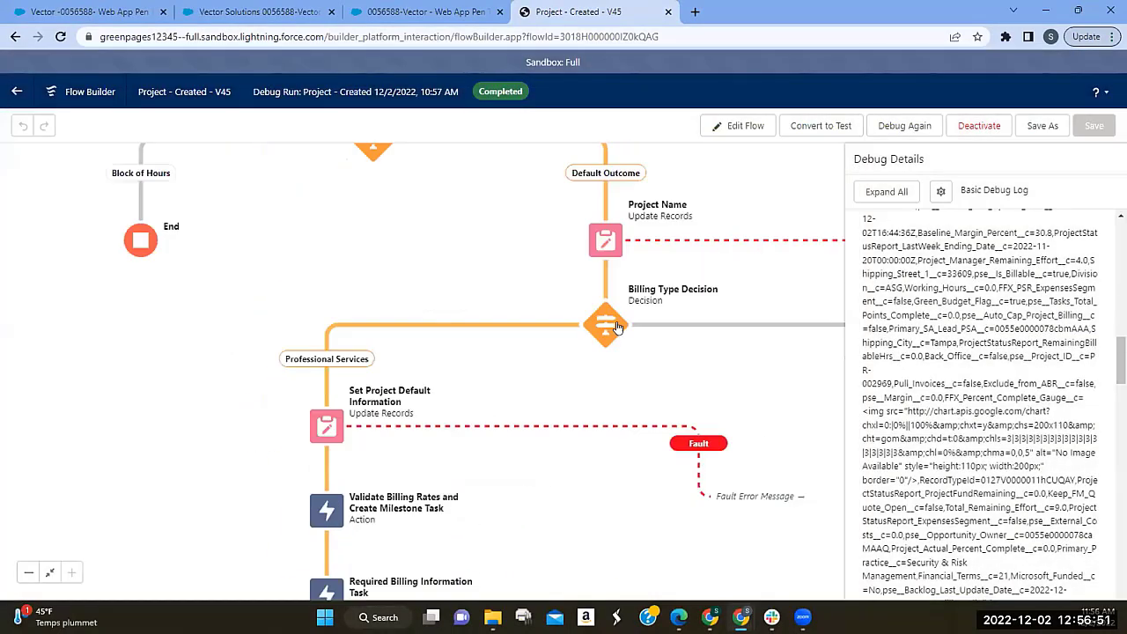
left_click(603, 576)
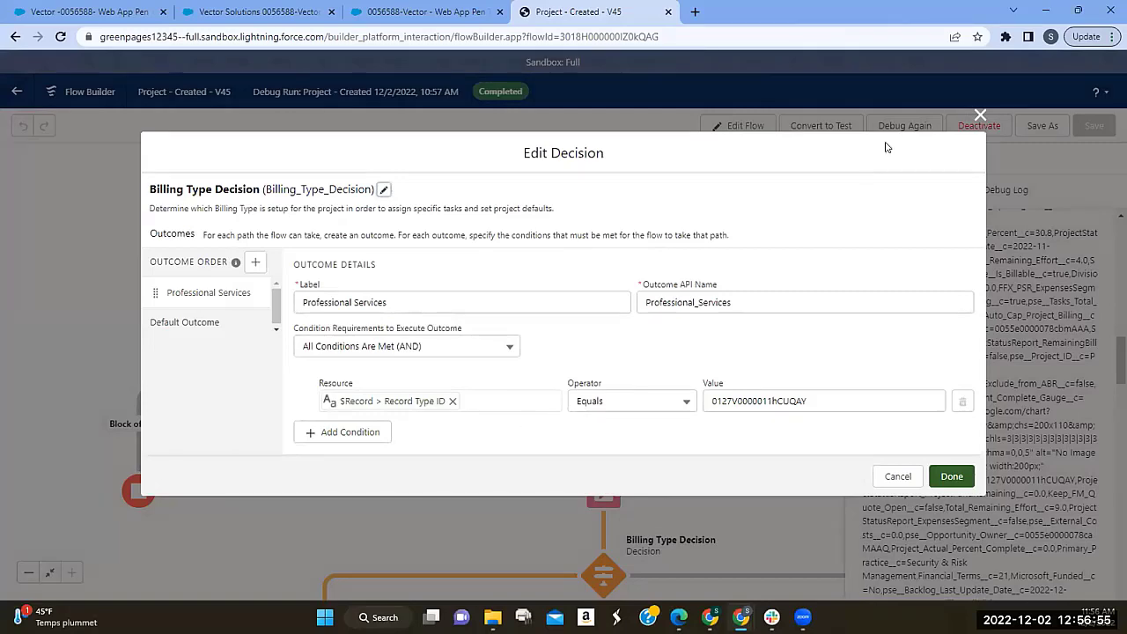
left_click(978, 116)
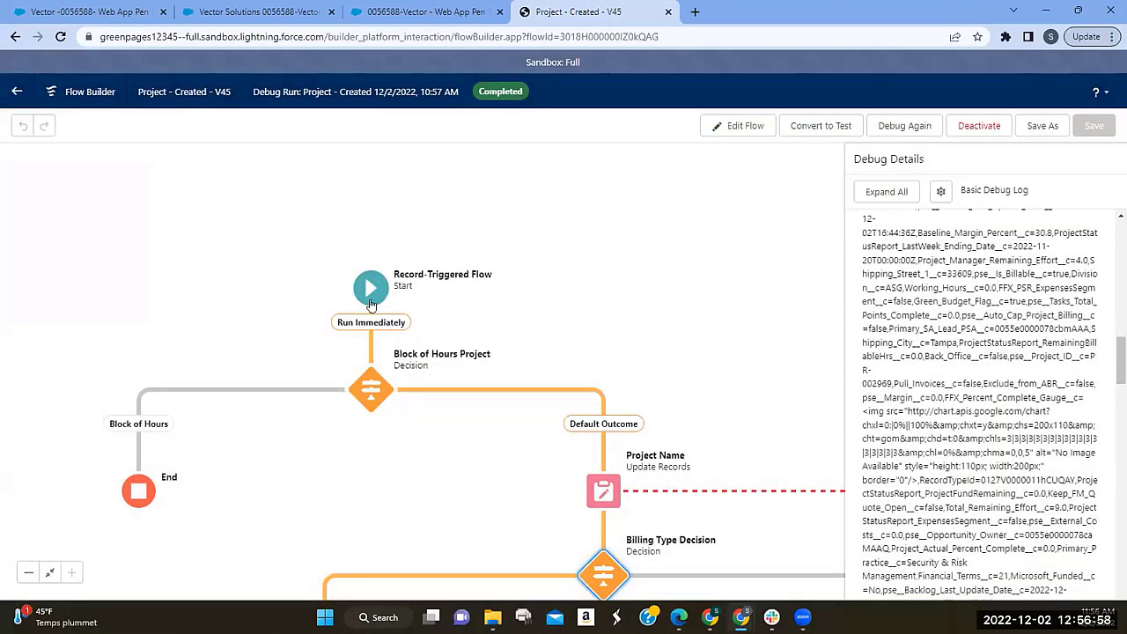
- Check the Start element's object, trigger and optimization settings, and follow the flow path below it
left_click(371, 304)
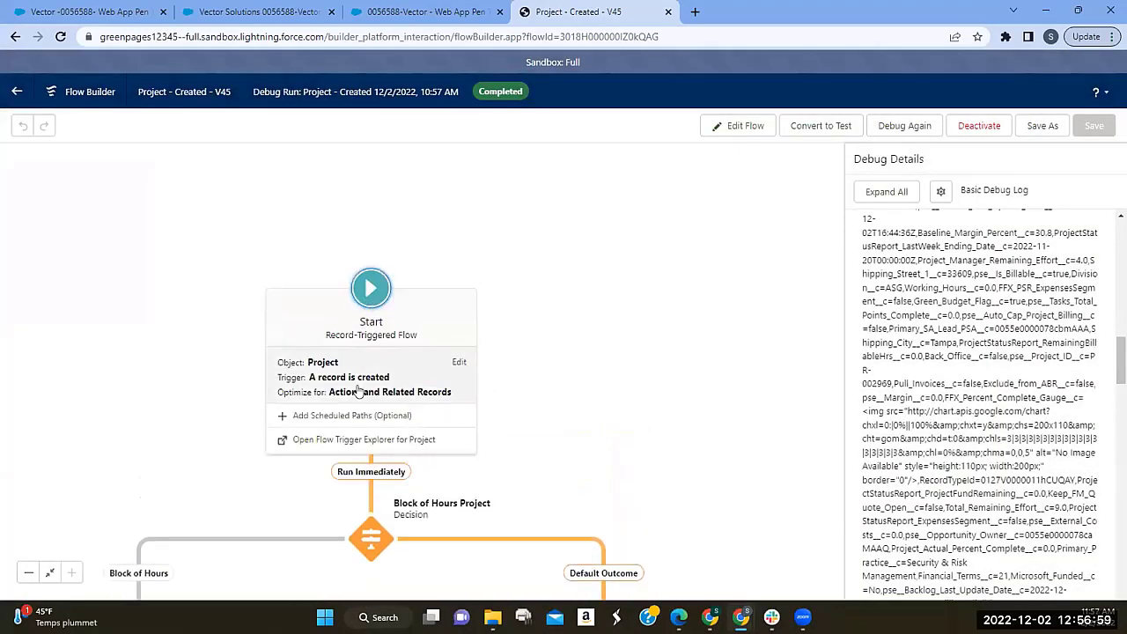
scroll(570, 328, "down", 3)
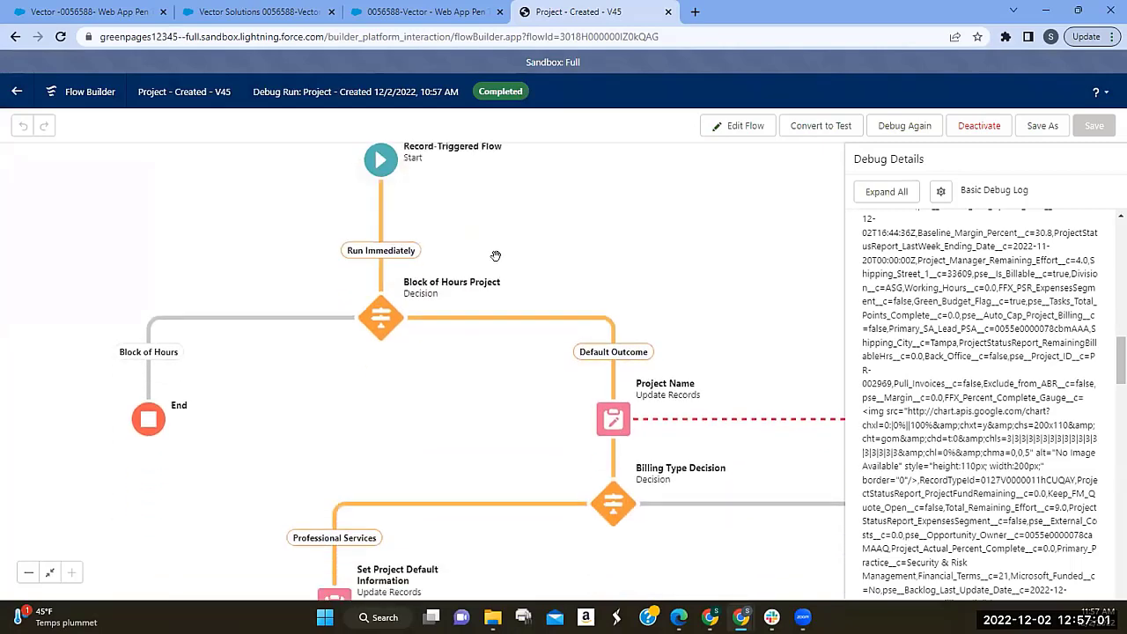
left_click(370, 160)
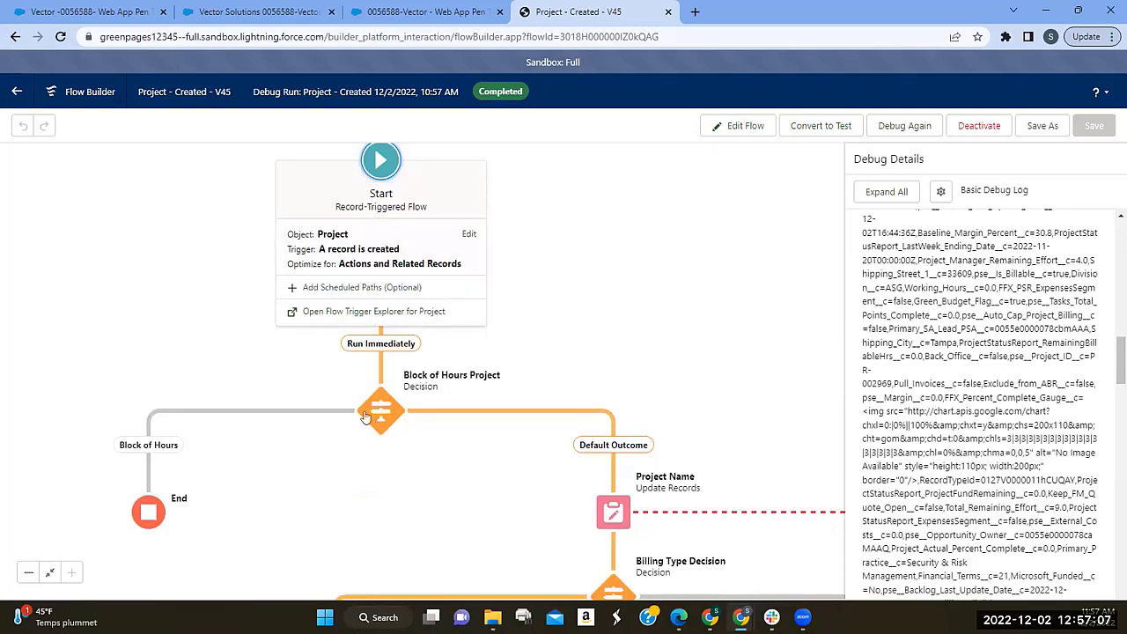
scroll(424, 457, "down", 5)
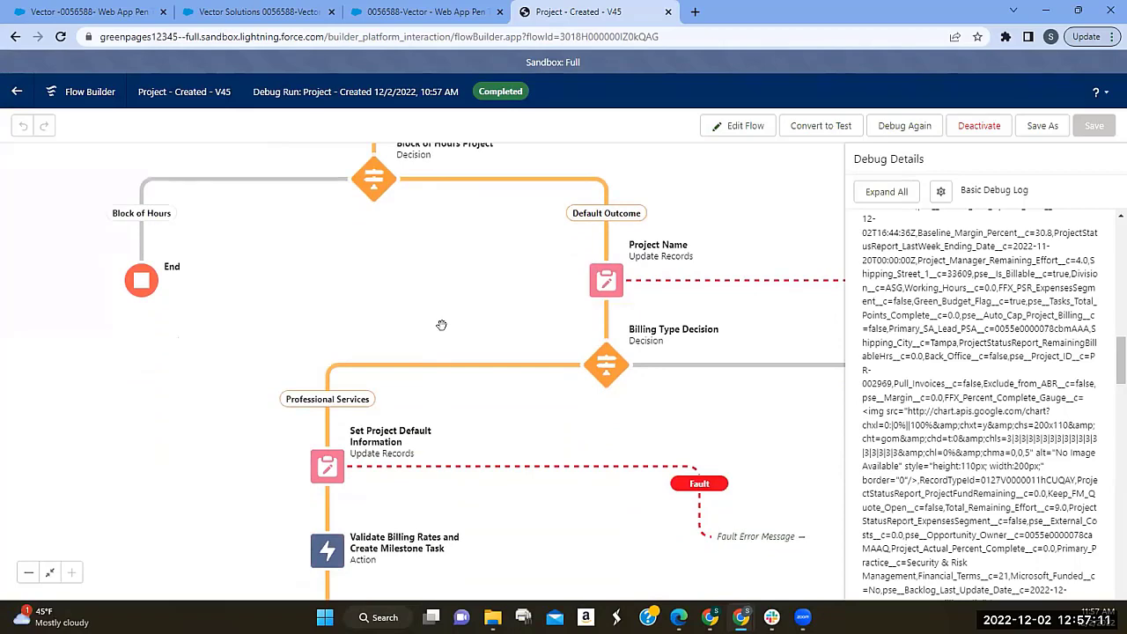
- Recheck the Start element's trigger settings and trace the Professional Services path down to the Related Quotes and Updates from Quote elements
scroll(445, 313, "up", 3)
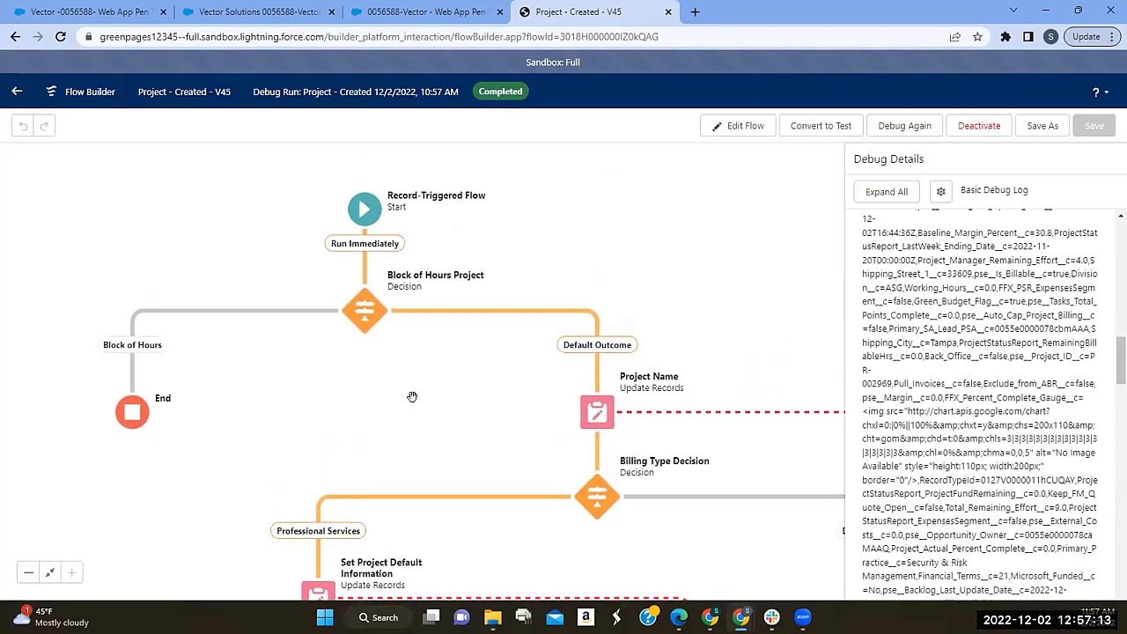
left_click(365, 208)
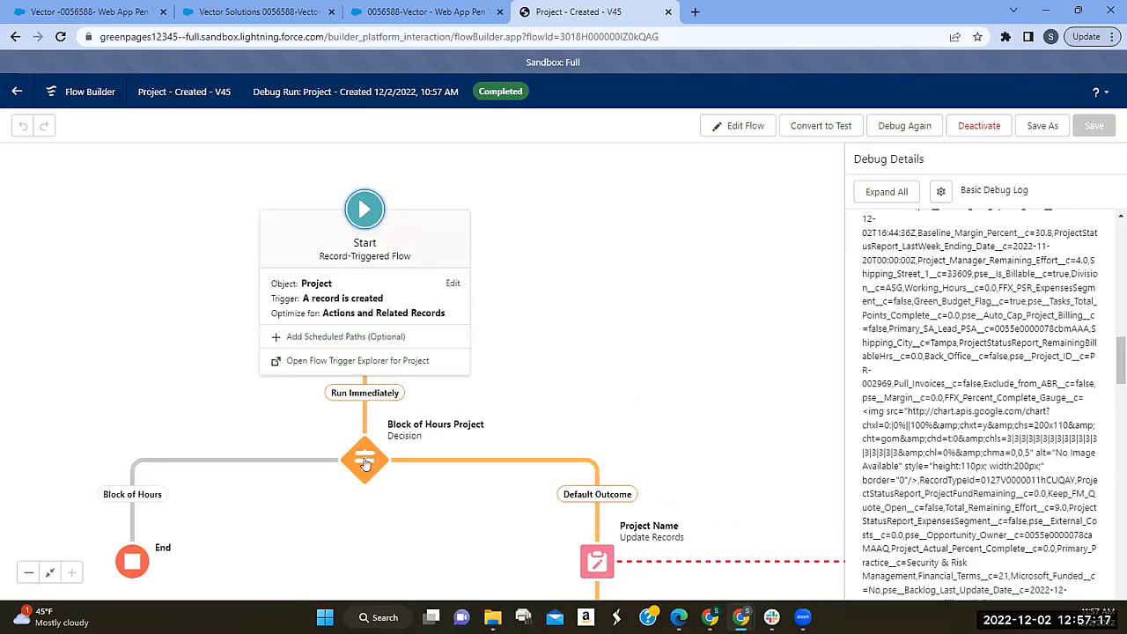
left_click_drag(423, 496, 282, 267)
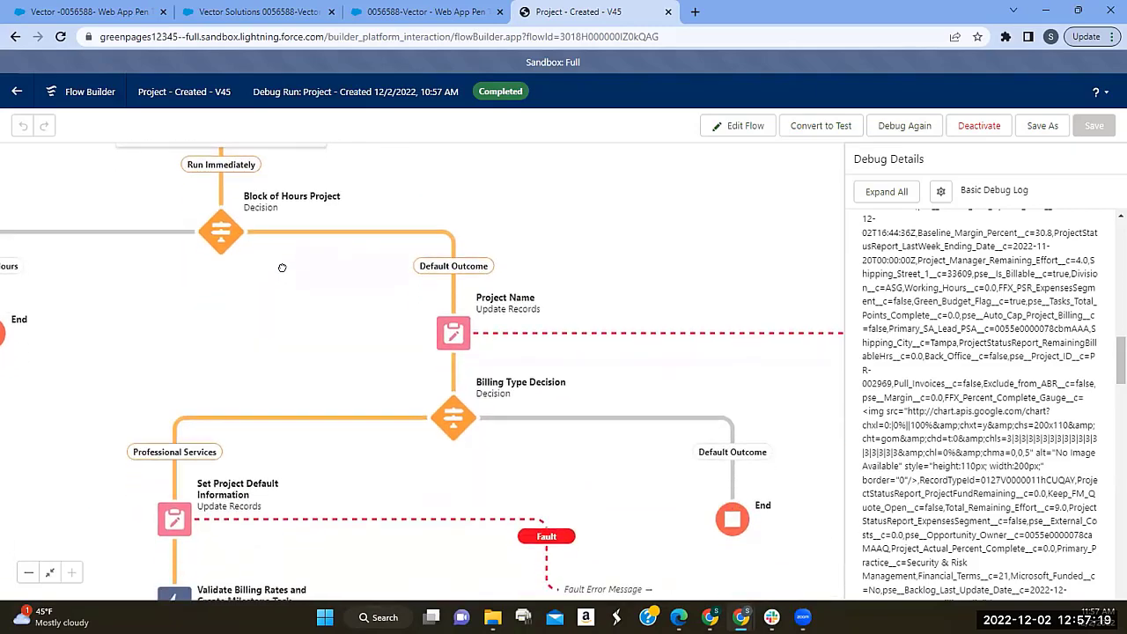
scroll(317, 347, "down", 3)
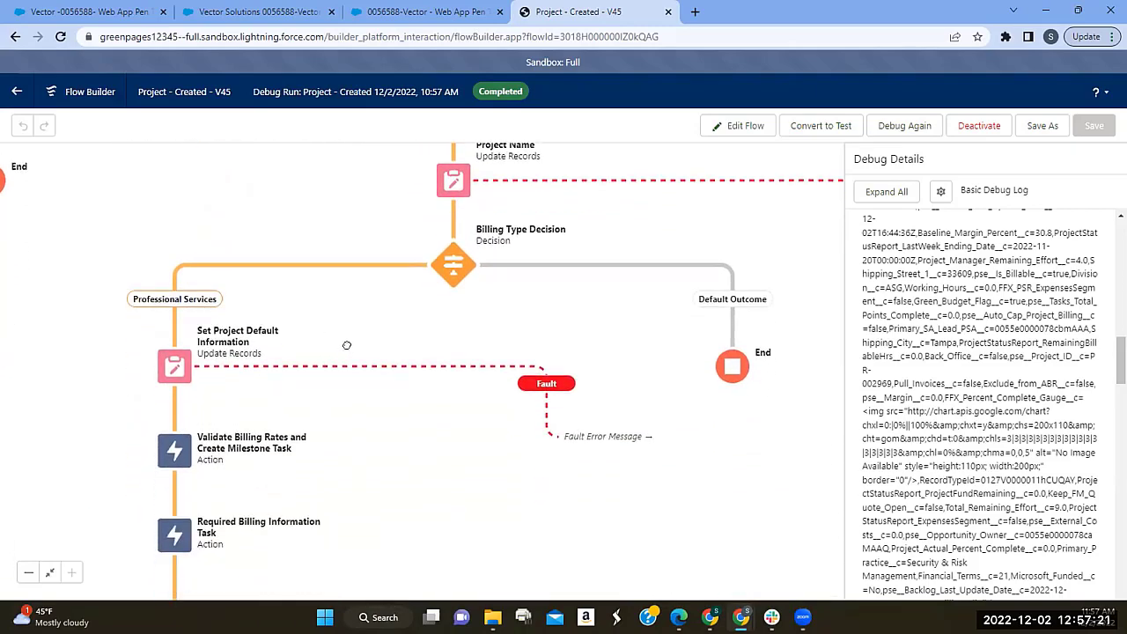
left_click_drag(347, 346, 340, 250)
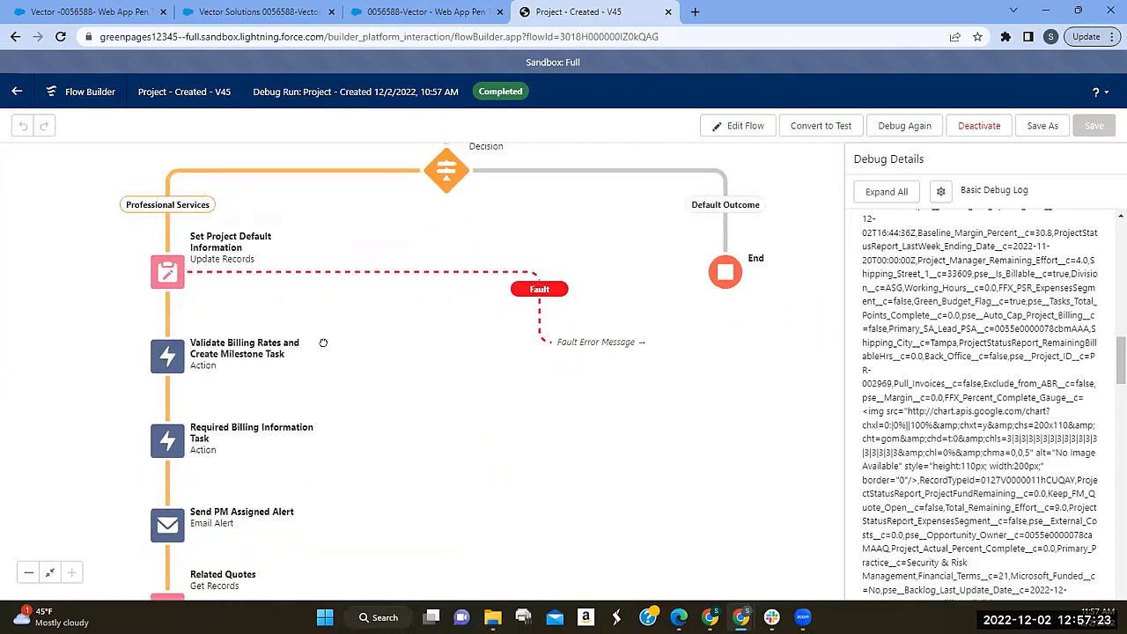
scroll(323, 342, "down", 3)
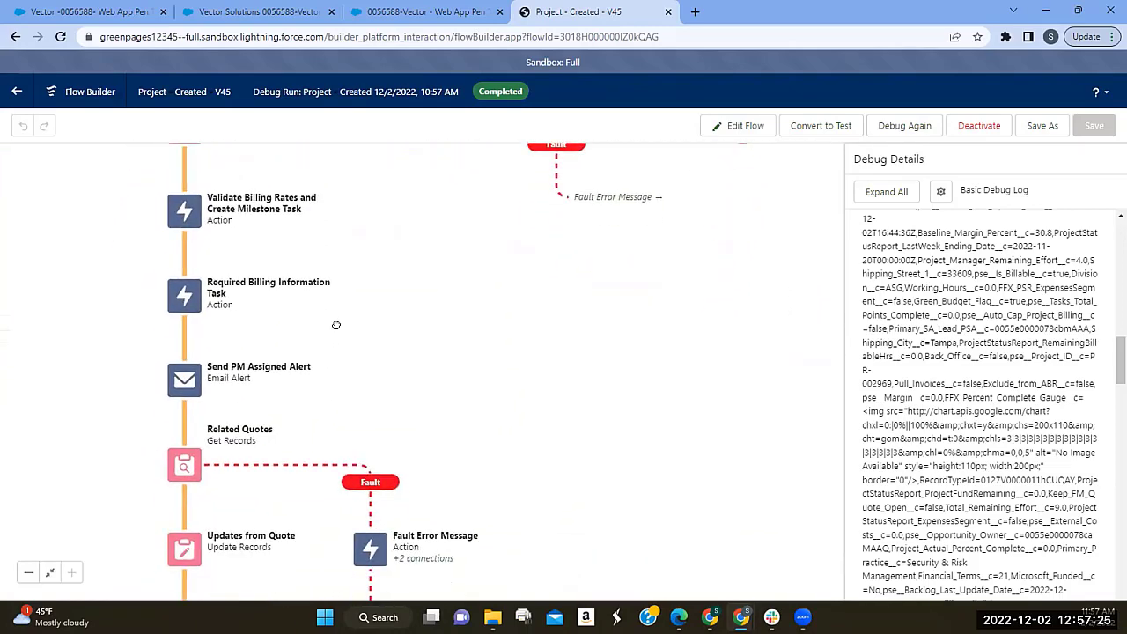
scroll(334, 405, "down", 2)
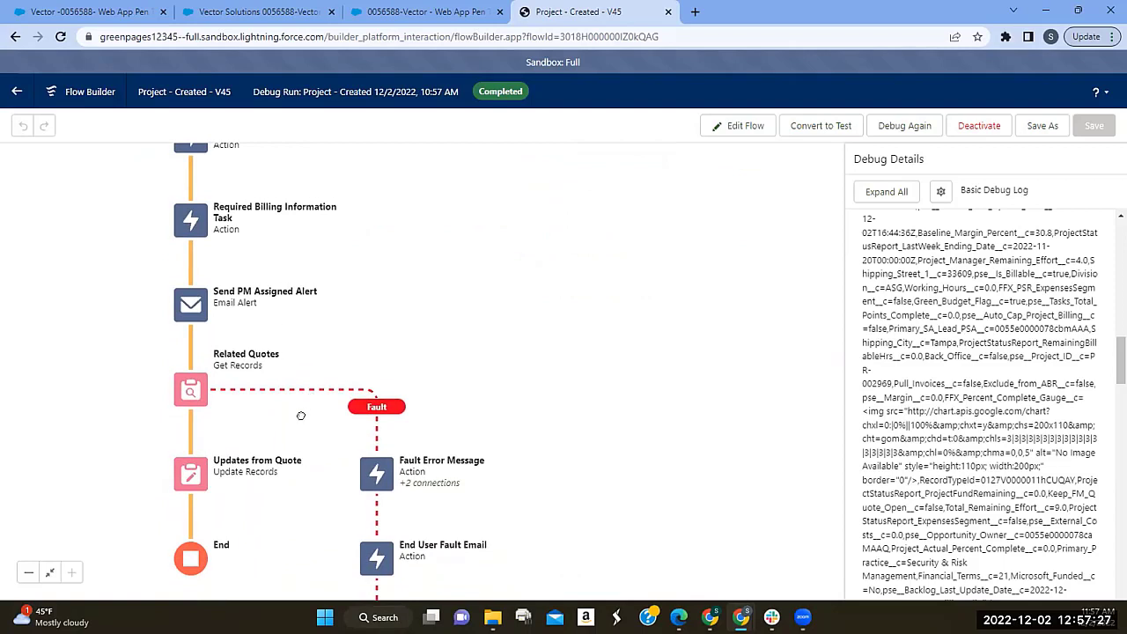
left_click_drag(300, 415, 302, 374)
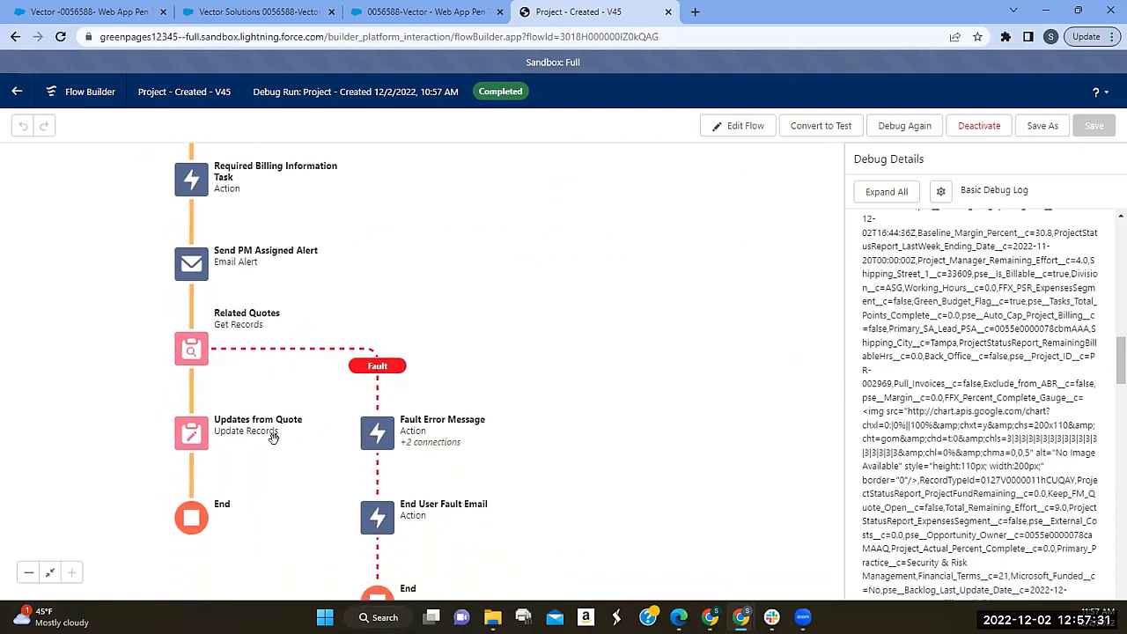
- Open the Related Quotes Get Records element and examine its object, filter conditions, sort order and record storage settings
left_click(192, 355)
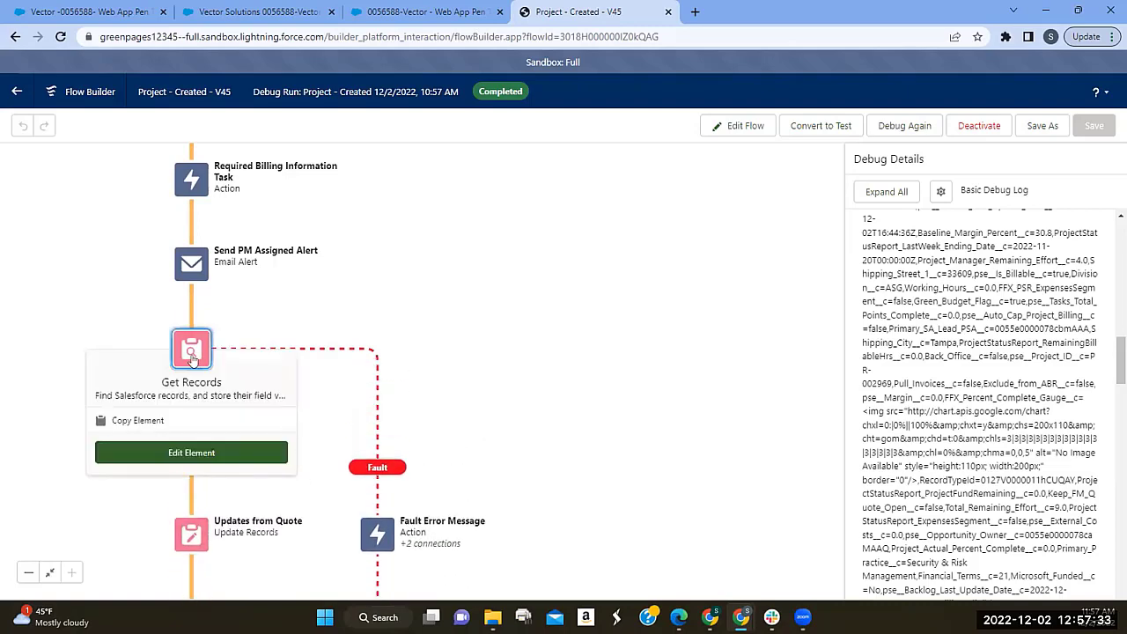
left_click(368, 346)
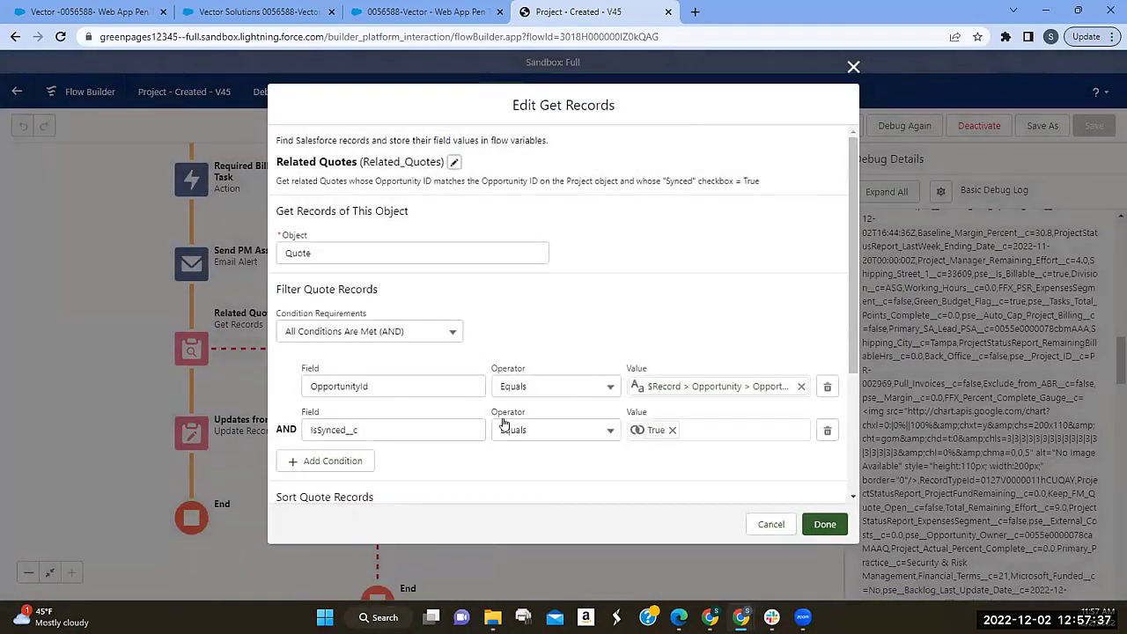
scroll(504, 425, "down", 1)
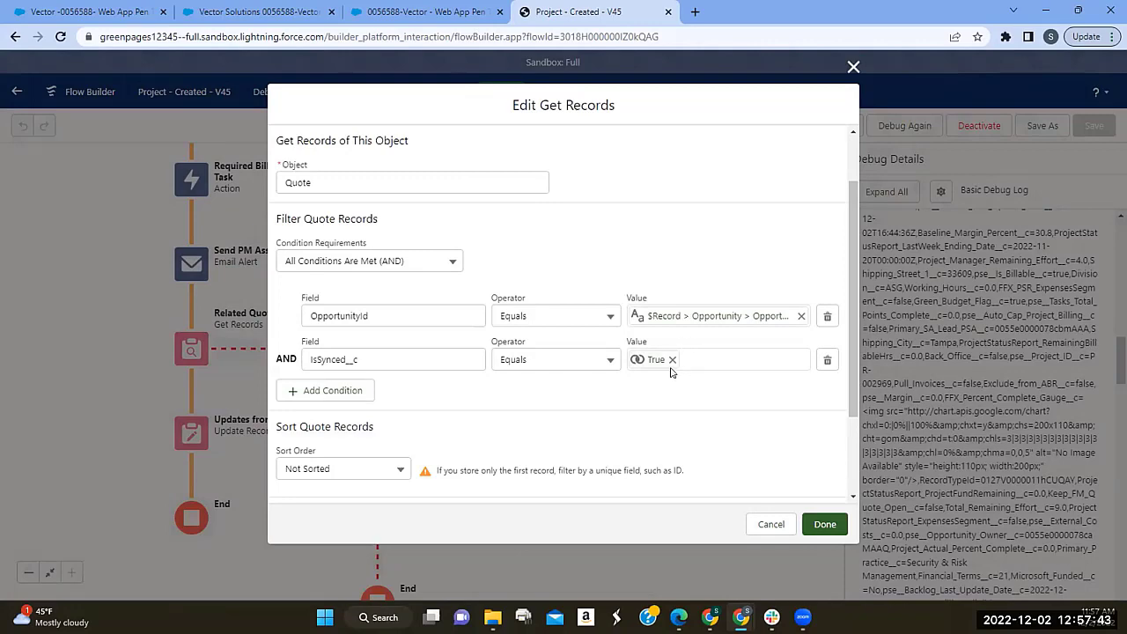
scroll(668, 377, "down", 1)
scroll(669, 377, "up", 1)
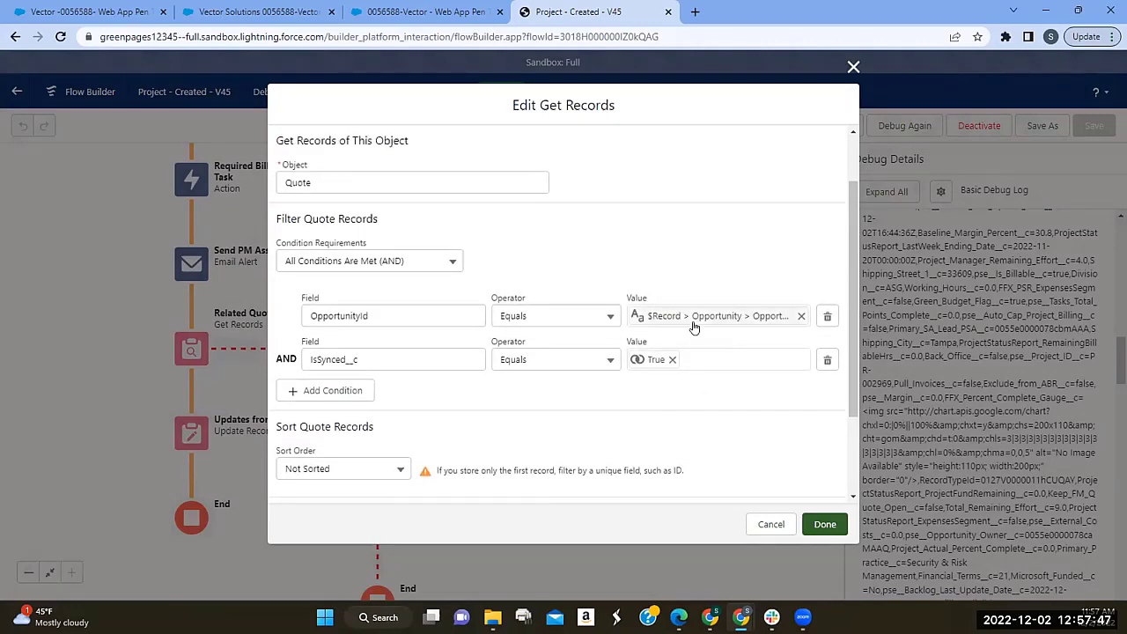
scroll(620, 372, "down", 2)
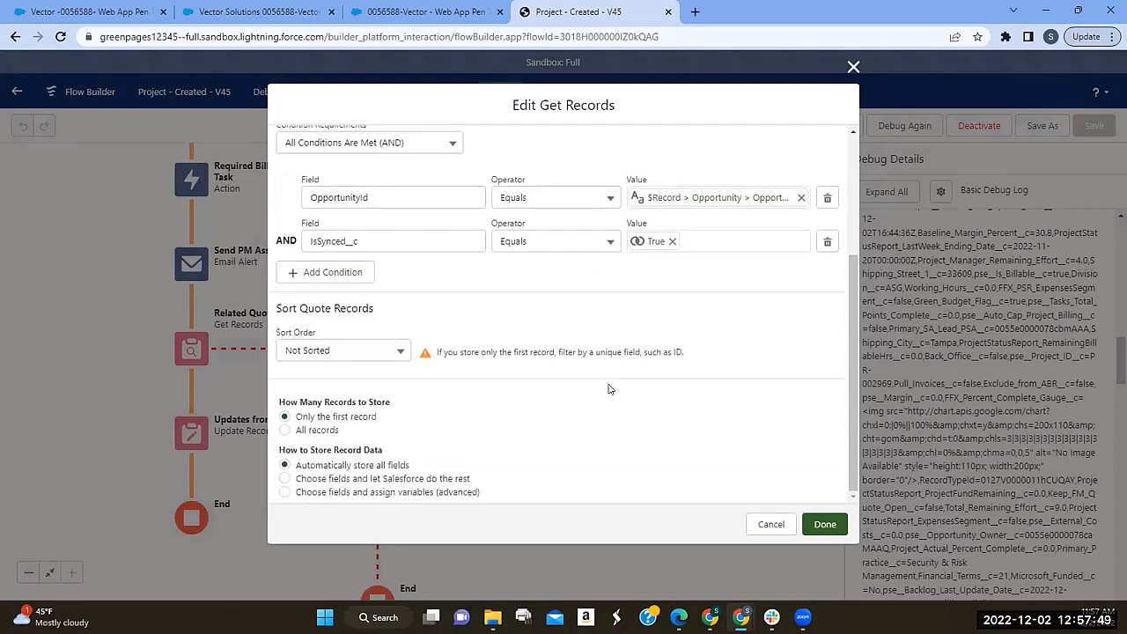
scroll(608, 390, "up", 2)
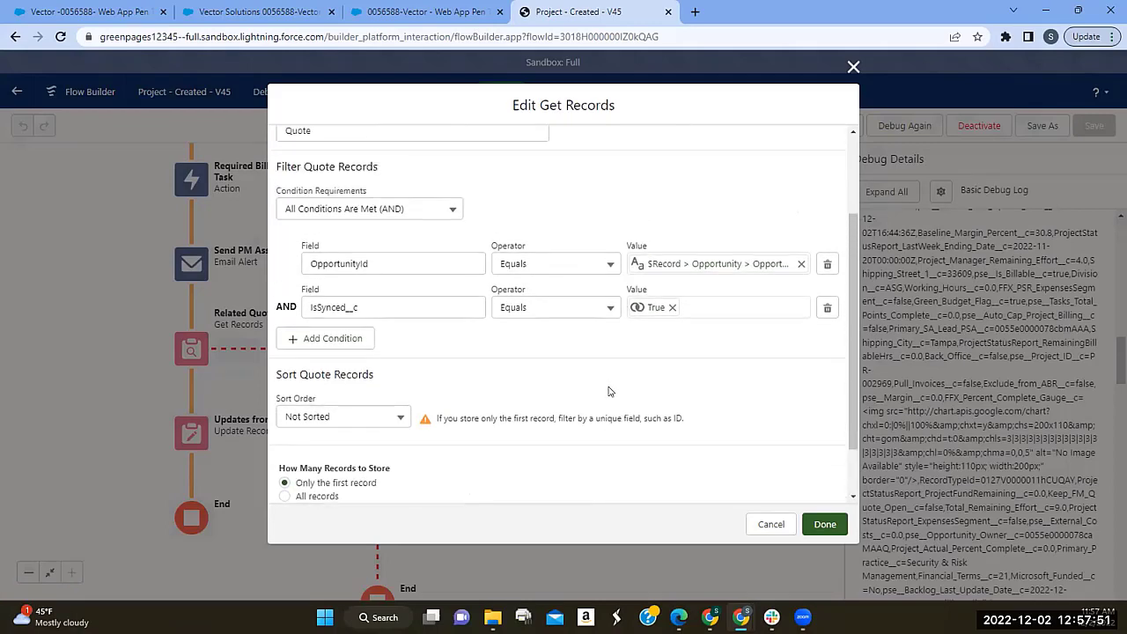
- Inspect the full reference behind the OpportunityId condition's value, recheck the storage settings, and close the Related Quotes element without changes
left_click(691, 340)
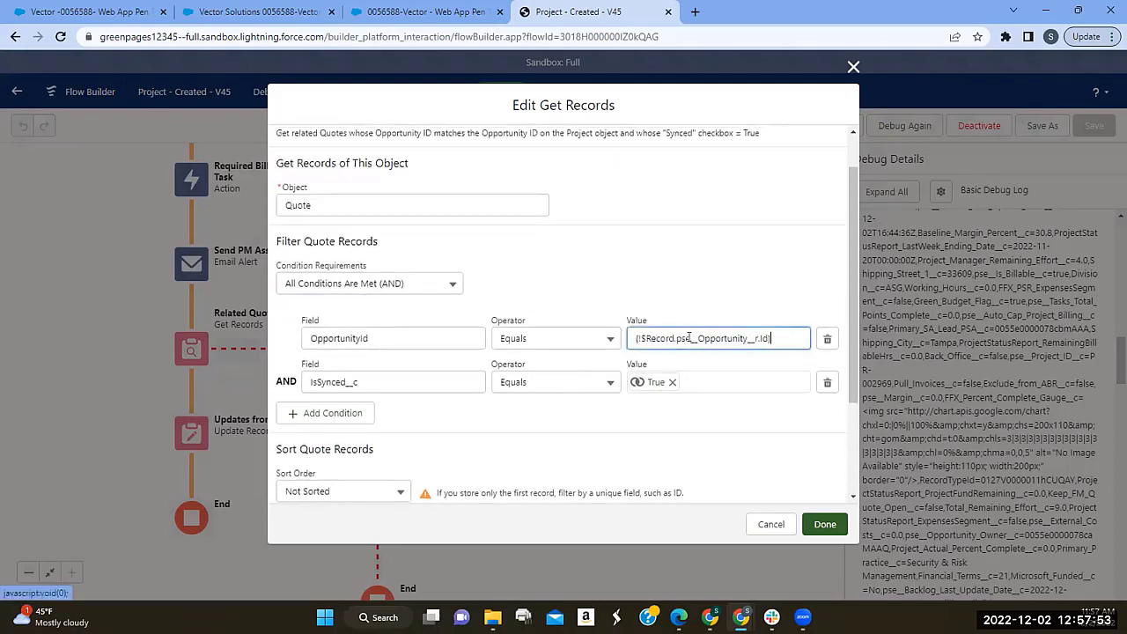
left_click(717, 288)
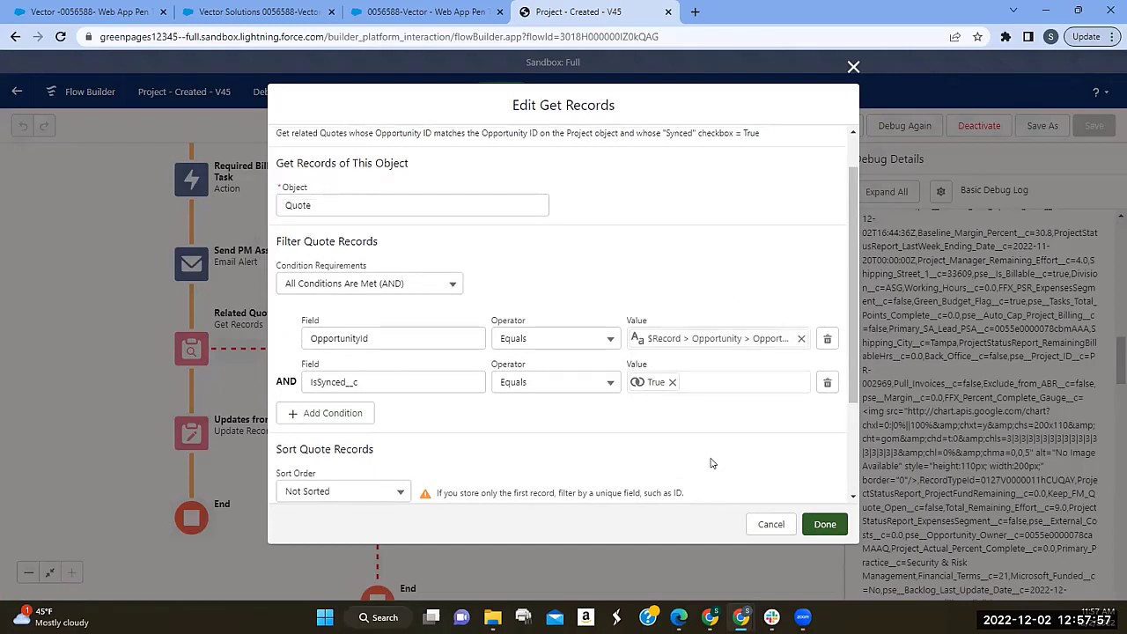
left_click(727, 344)
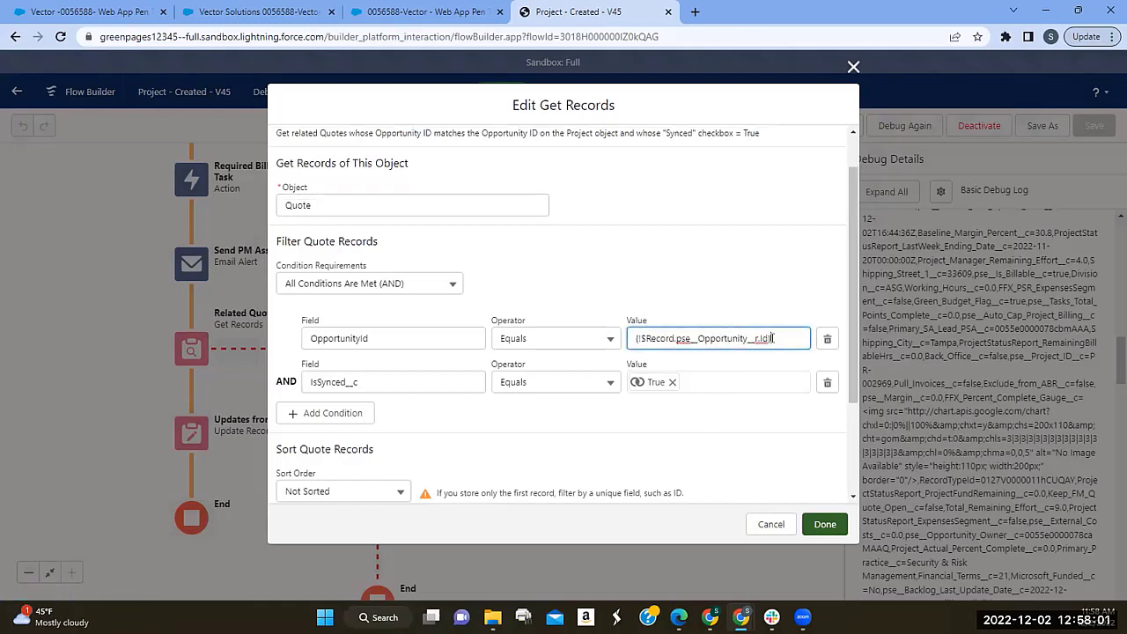
left_click(769, 413)
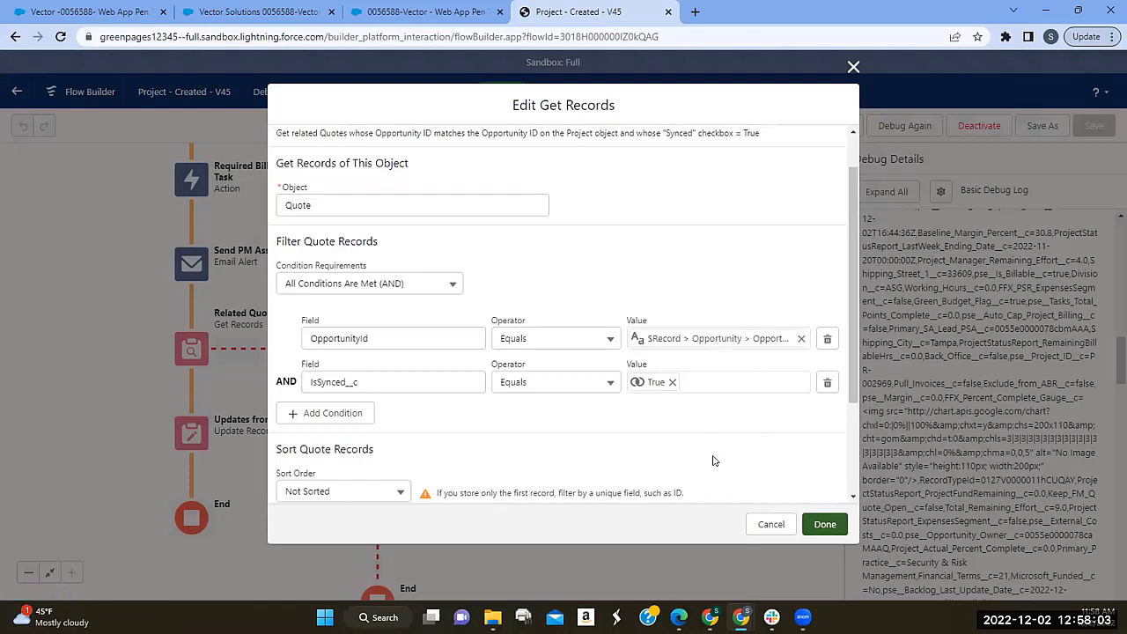
scroll(713, 461, "down", 1)
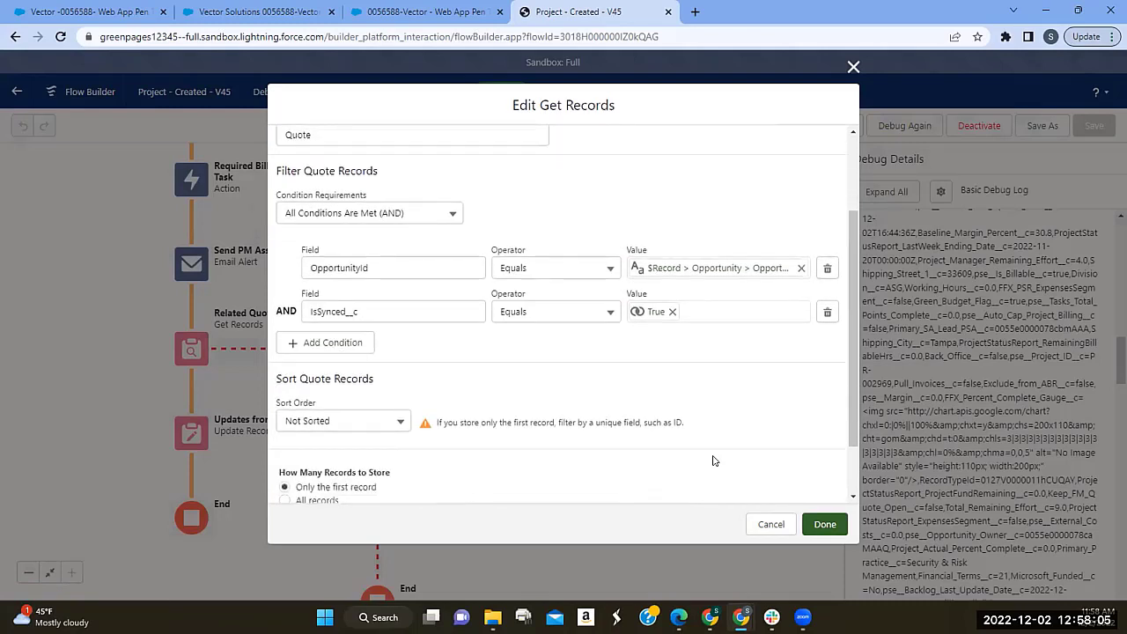
scroll(714, 461, "down", 1)
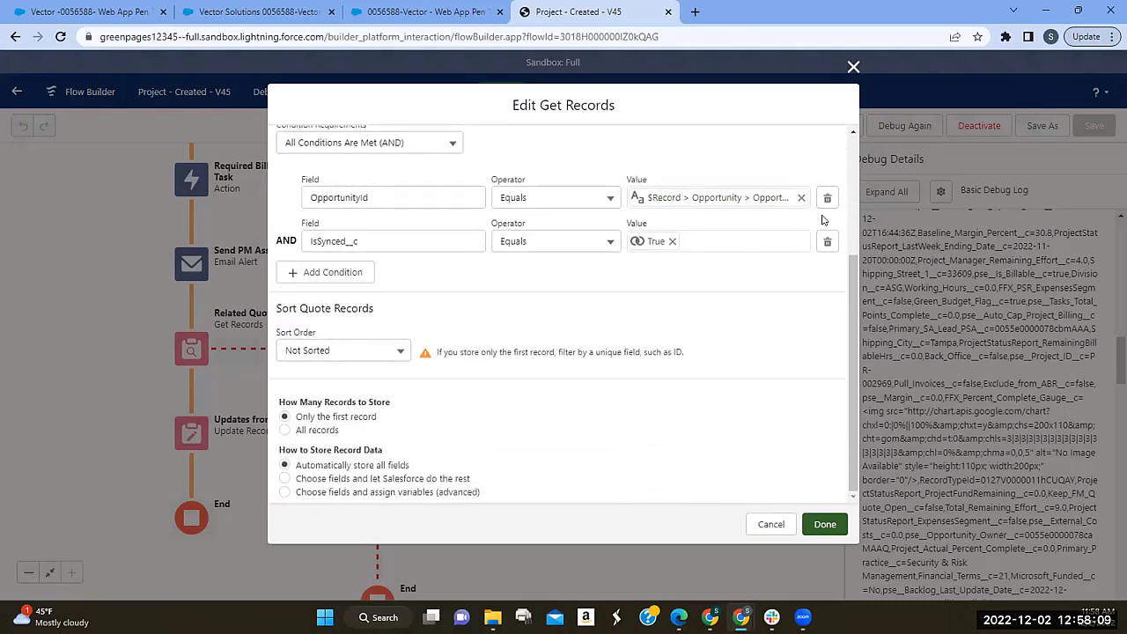
left_click(853, 67)
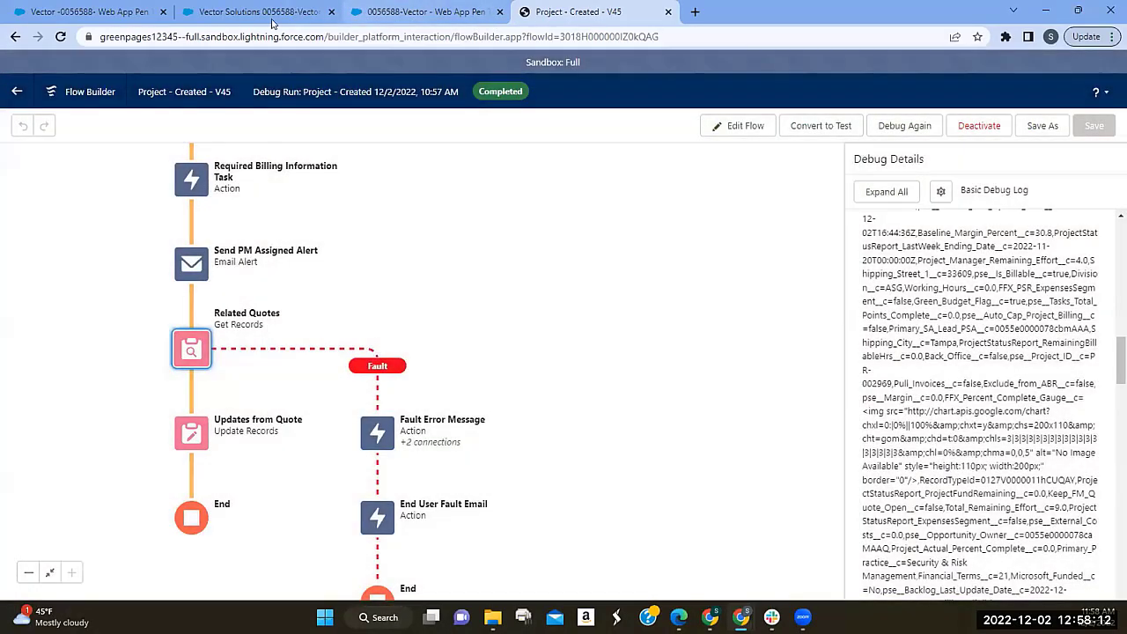
- Review the Vector Solutions project record's header and details, glance at the related quote record, and return to the Project - Created flow
left_click(264, 11)
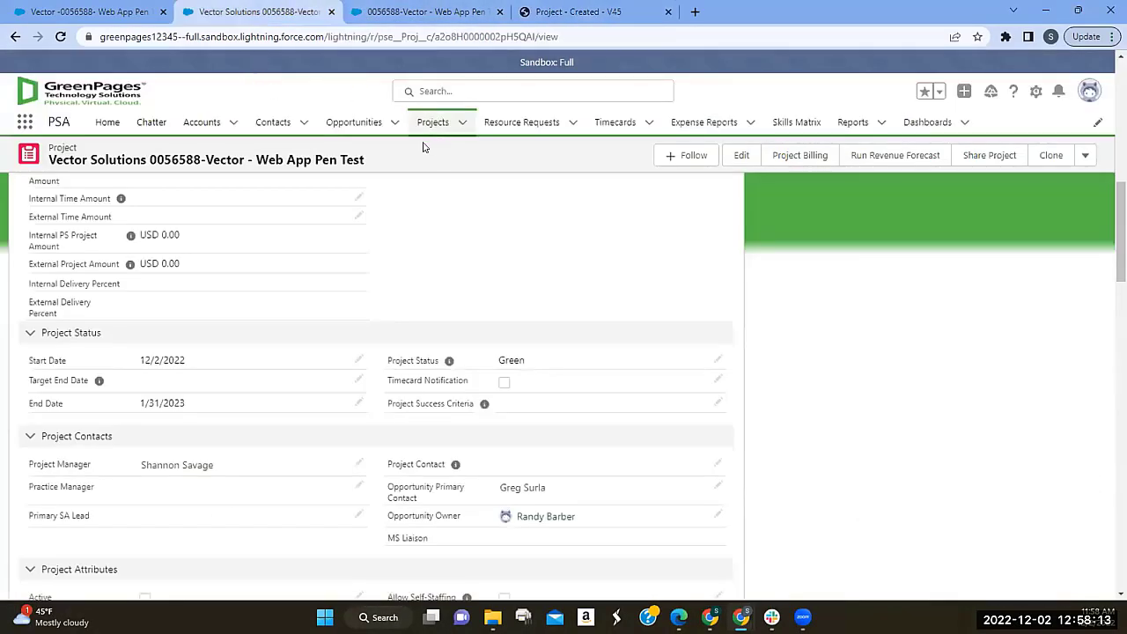
scroll(455, 259, "up", 7)
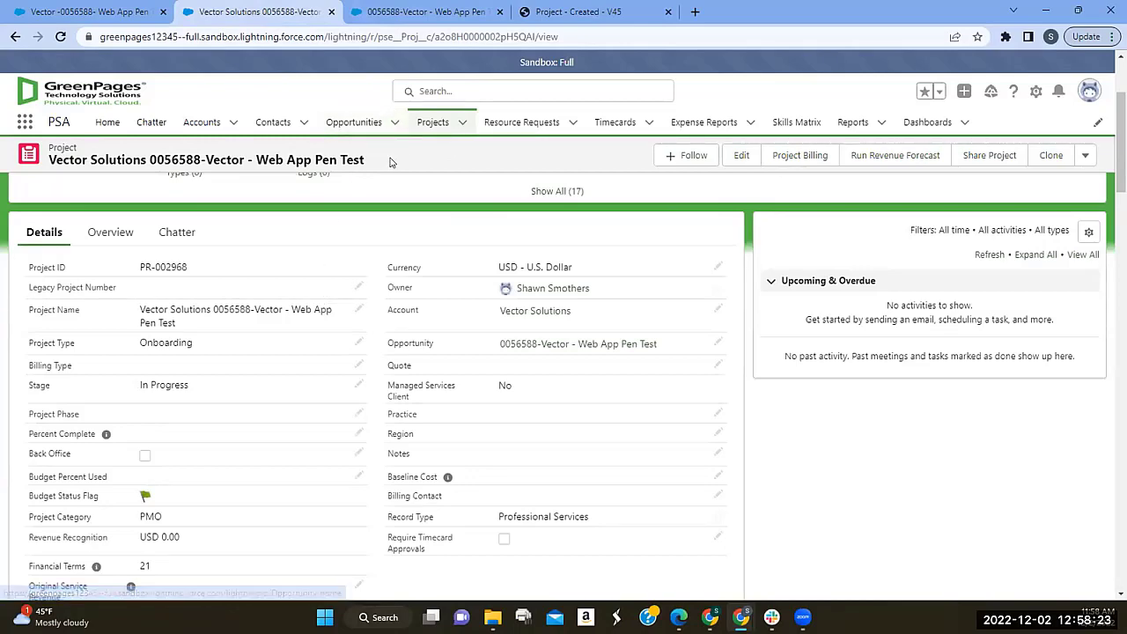
scroll(399, 214, "up", 2)
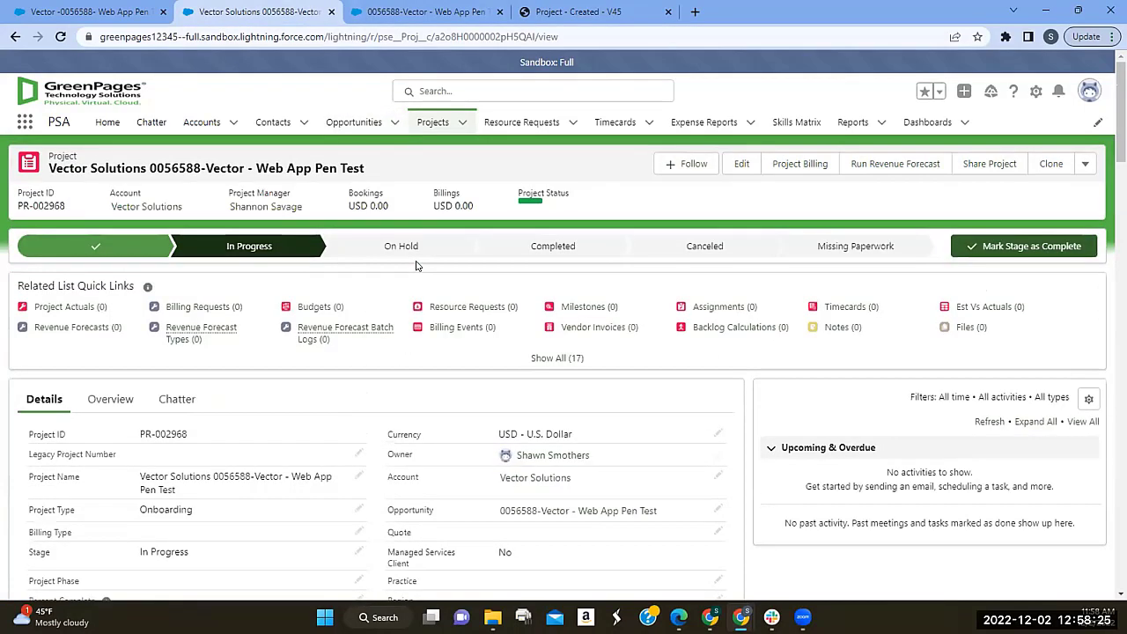
left_click(427, 11)
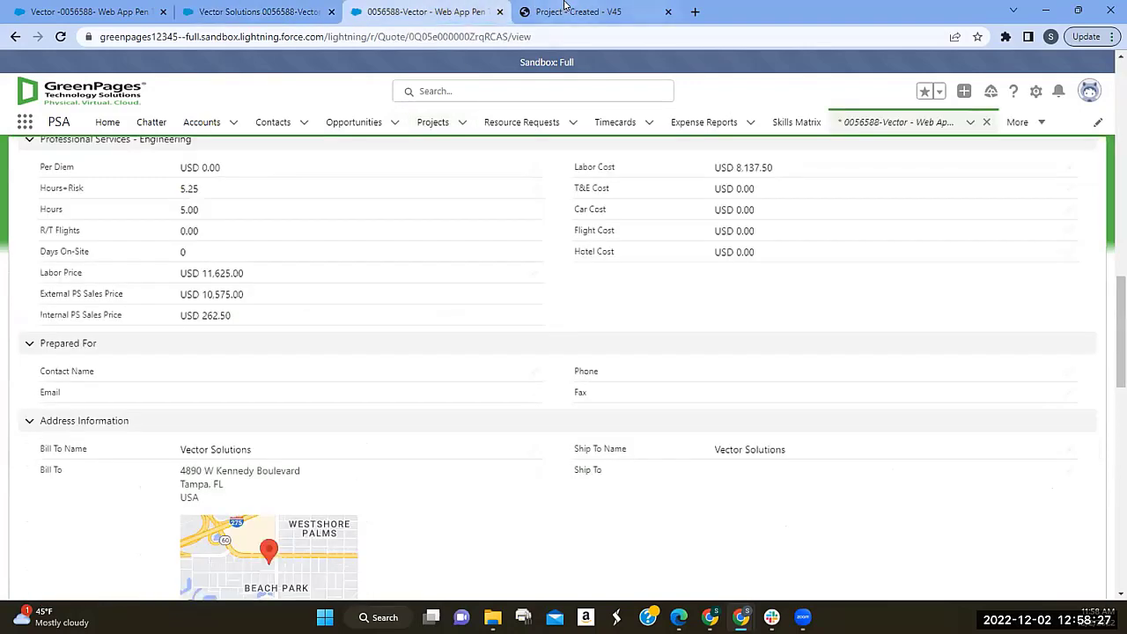
left_click(565, 7)
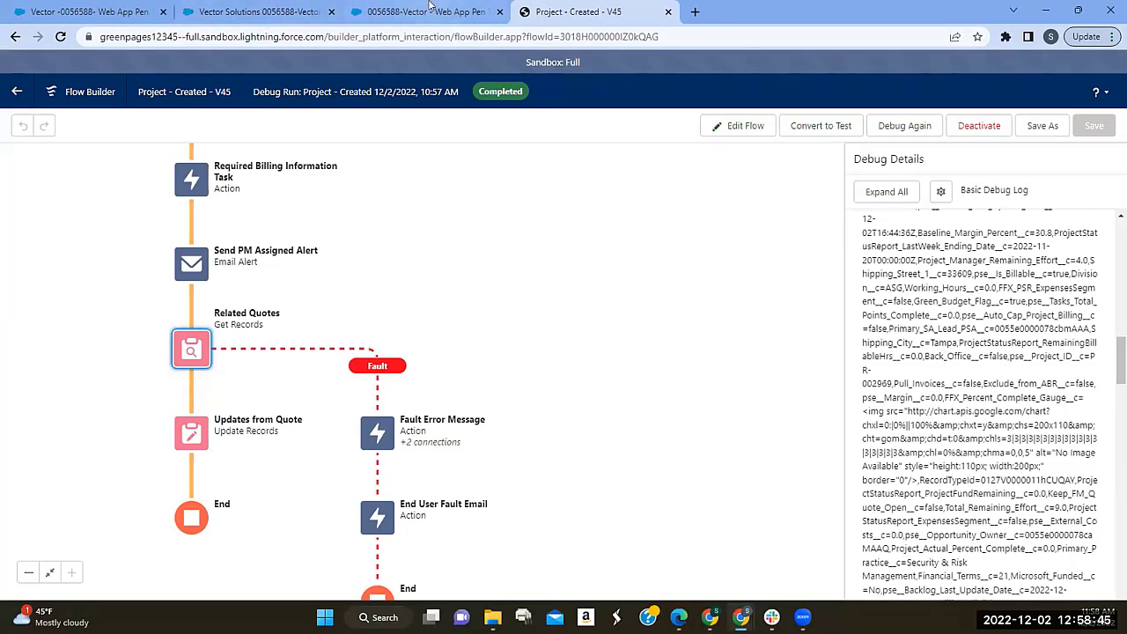
- Search the Vector Solutions project record page for "Internal" to examine its internal and external amount fields
left_click(300, 11)
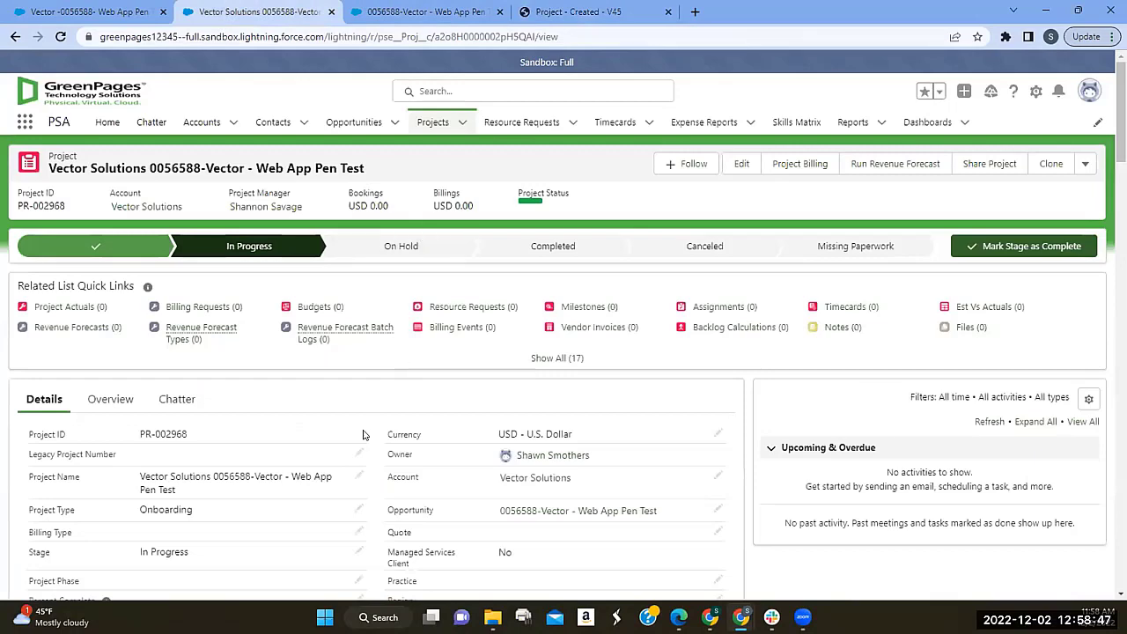
scroll(715, 305, "down", 3)
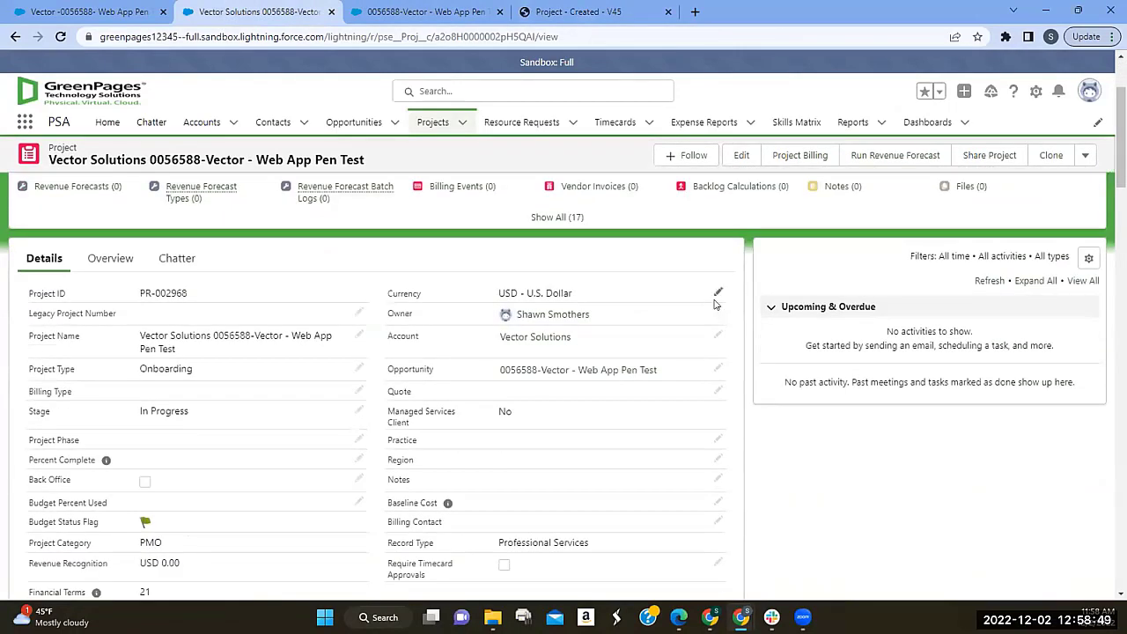
key("ctrl+f")
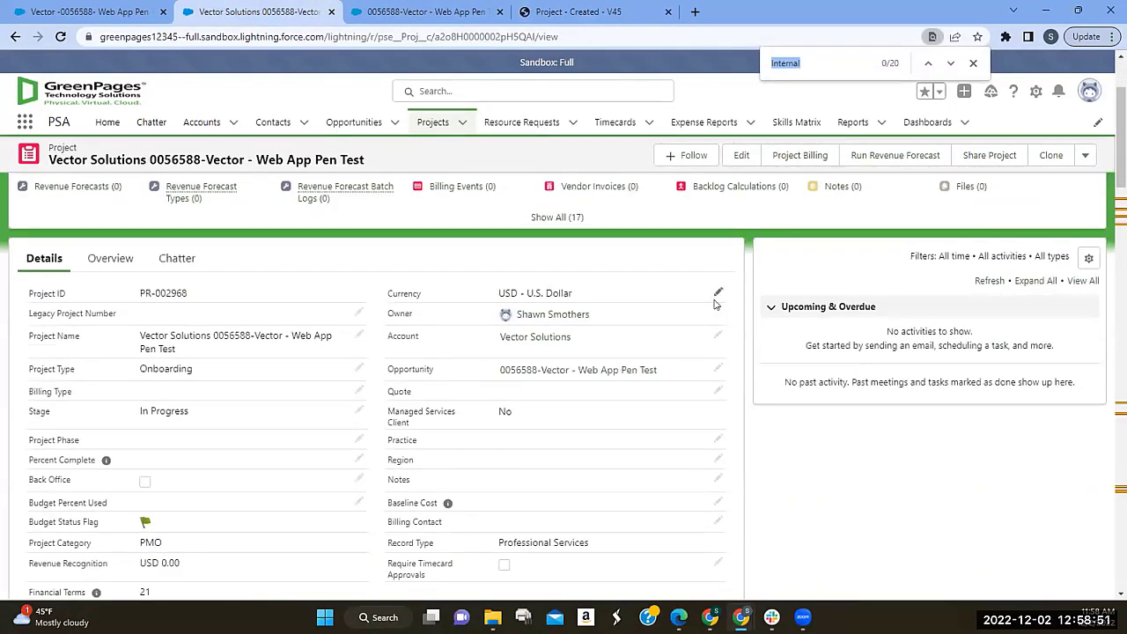
left_click(851, 62)
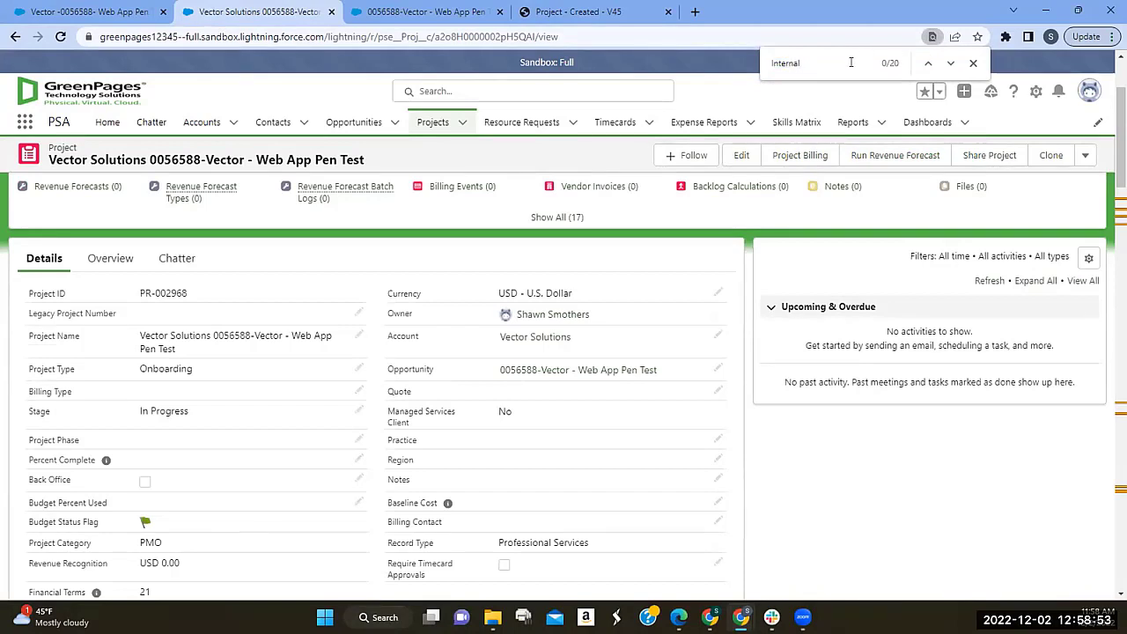
key("Return")
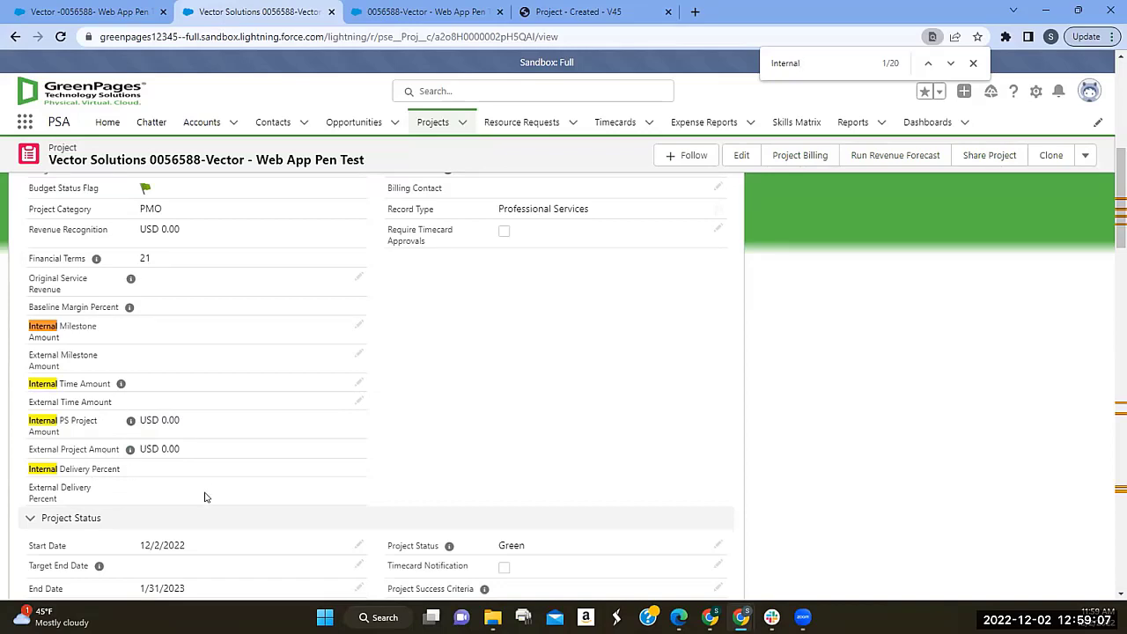
- Return to the Project - Created flow, review the Updates from Quote element's project field assignments, and close it
left_click(628, 9)
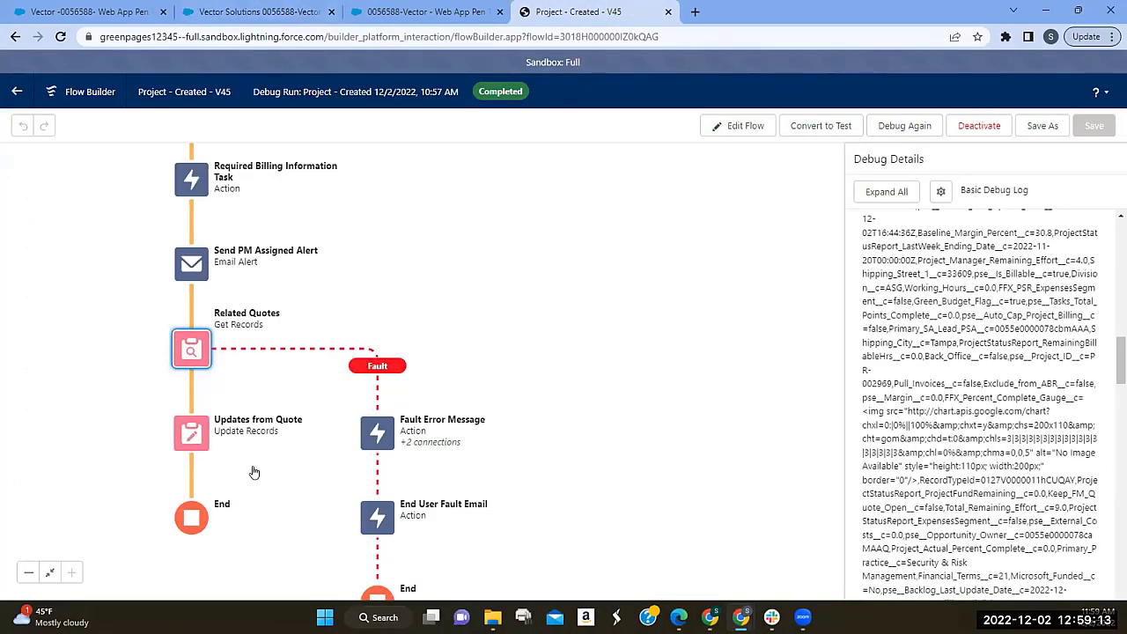
left_click(185, 431)
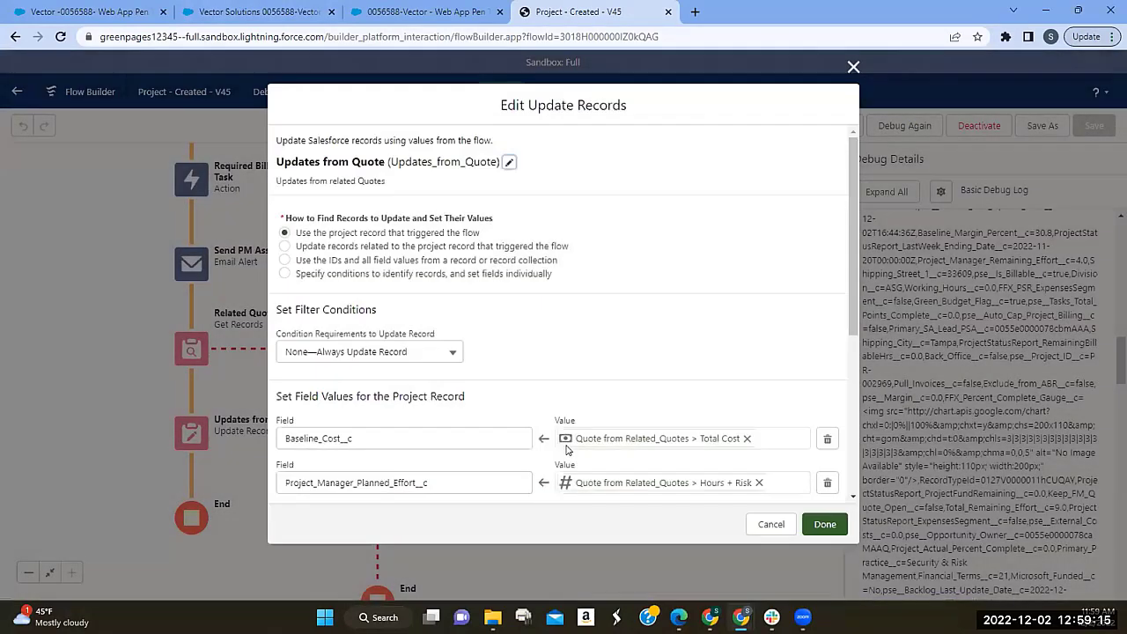
scroll(617, 352, "down", 5)
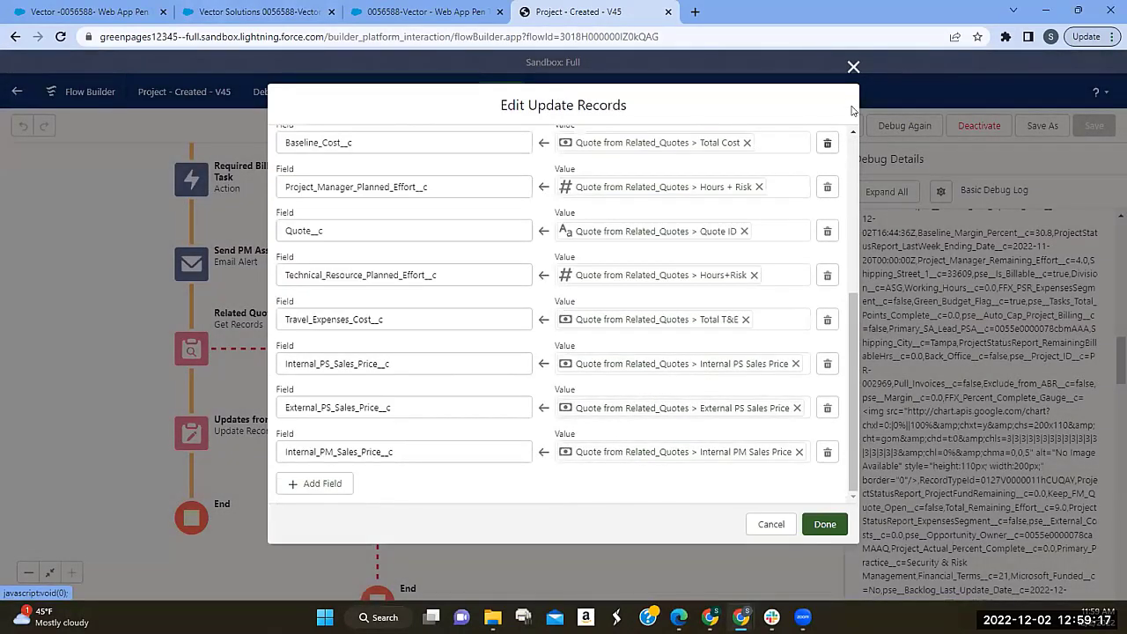
left_click(853, 66)
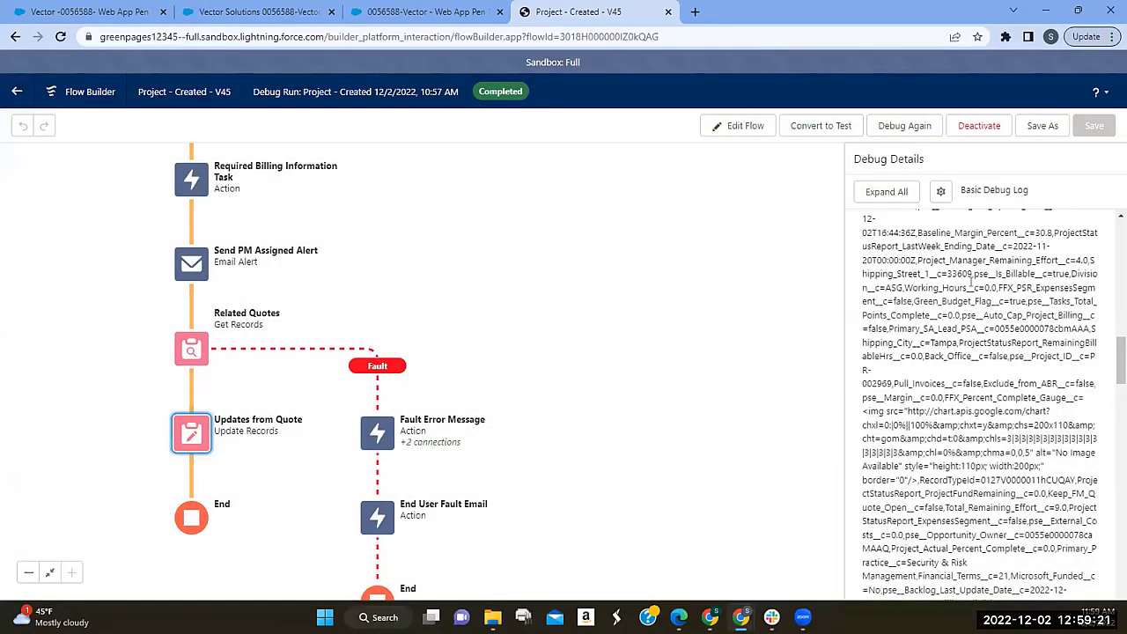
- Review the internal and external amount fields on the Vector Solutions project record
left_click(667, 208)
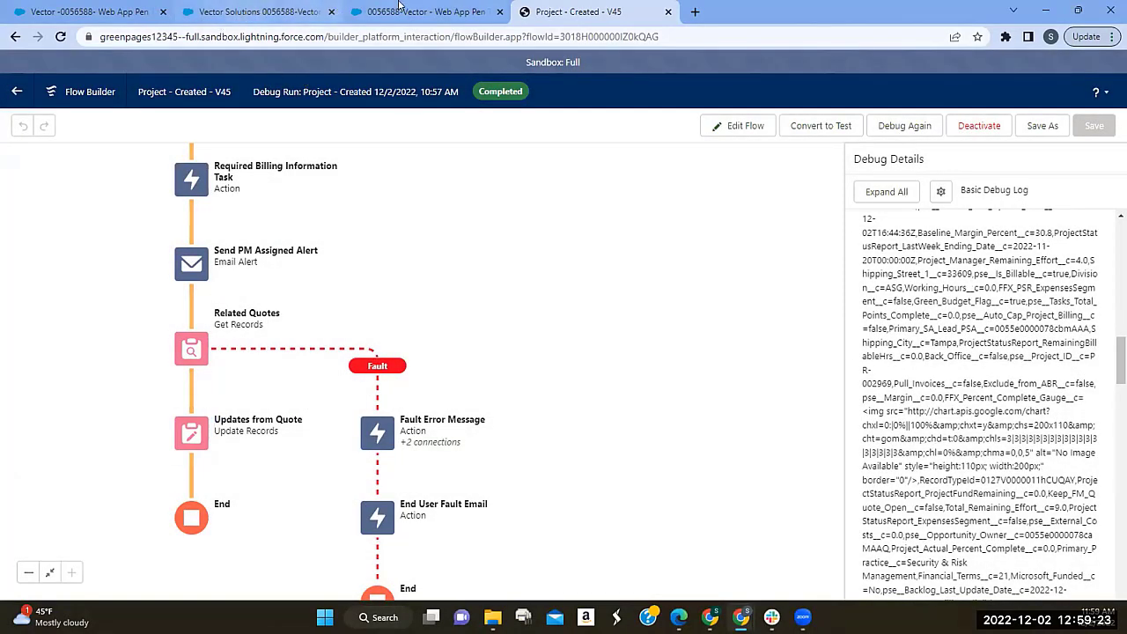
key("ctrl+shift+Tab")
left_click(288, 6)
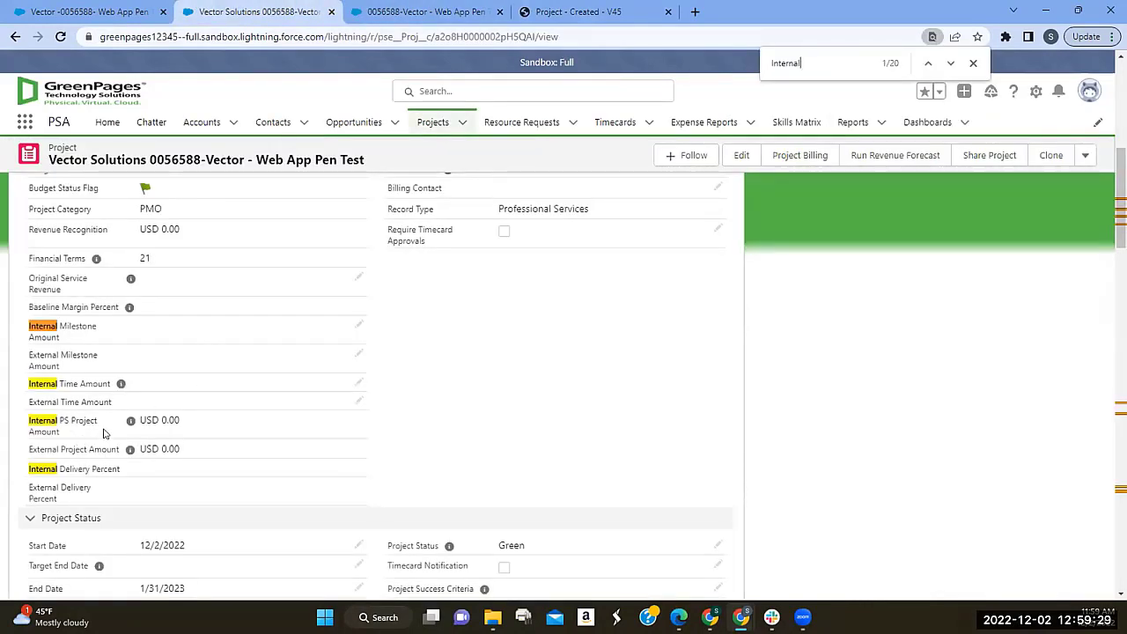
scroll(103, 433, "down", 1)
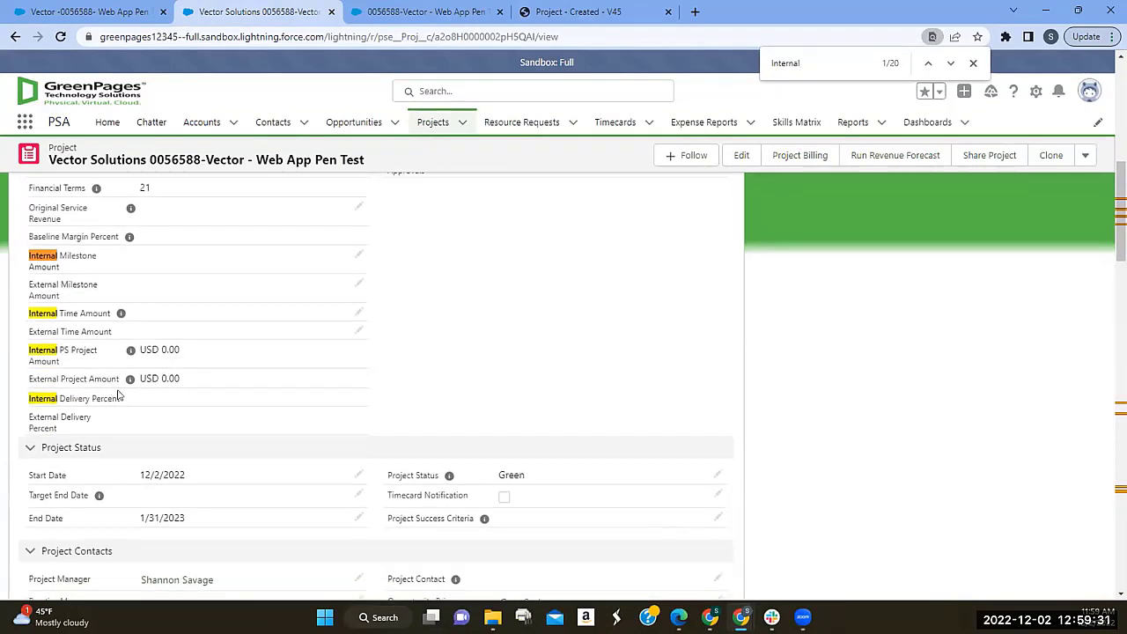
scroll(86, 416, "down", 1)
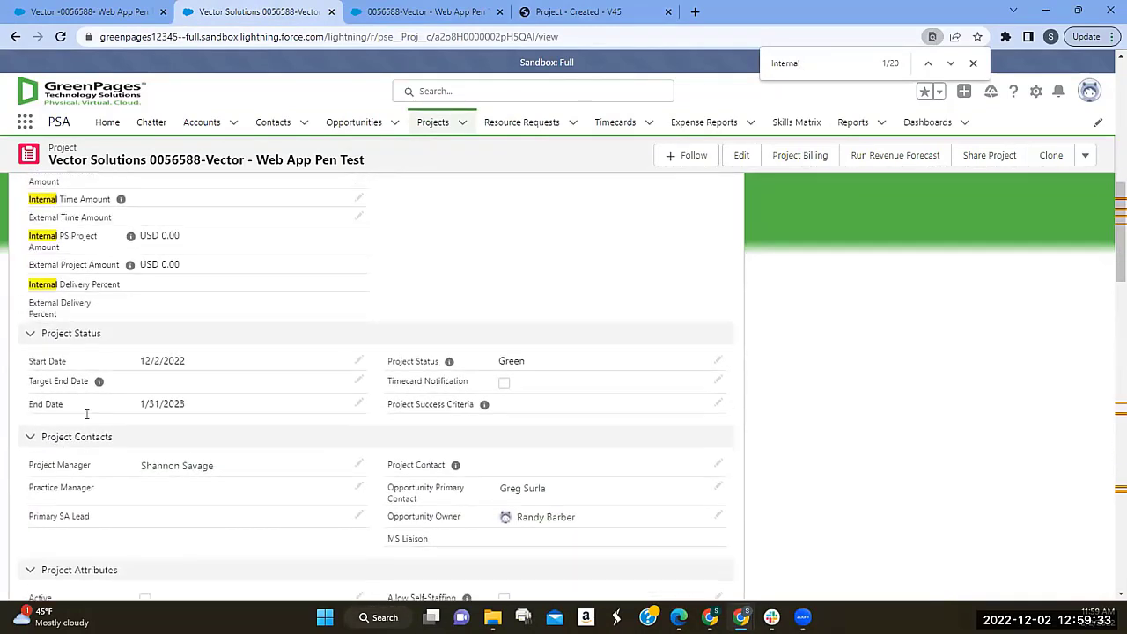
- Reopen the Updates from Quote element in the Project - Created flow and copy the External_PS_Sales_Price field name from its field assignments
key("ctrl+Tab")
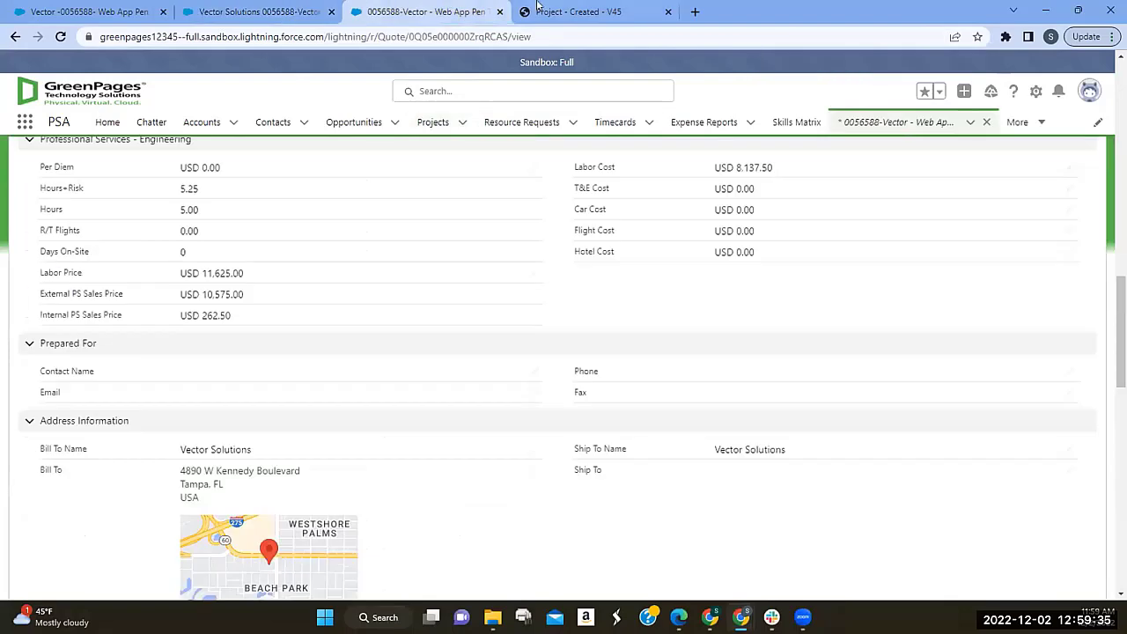
key("ctrl+Tab")
left_click(185, 438)
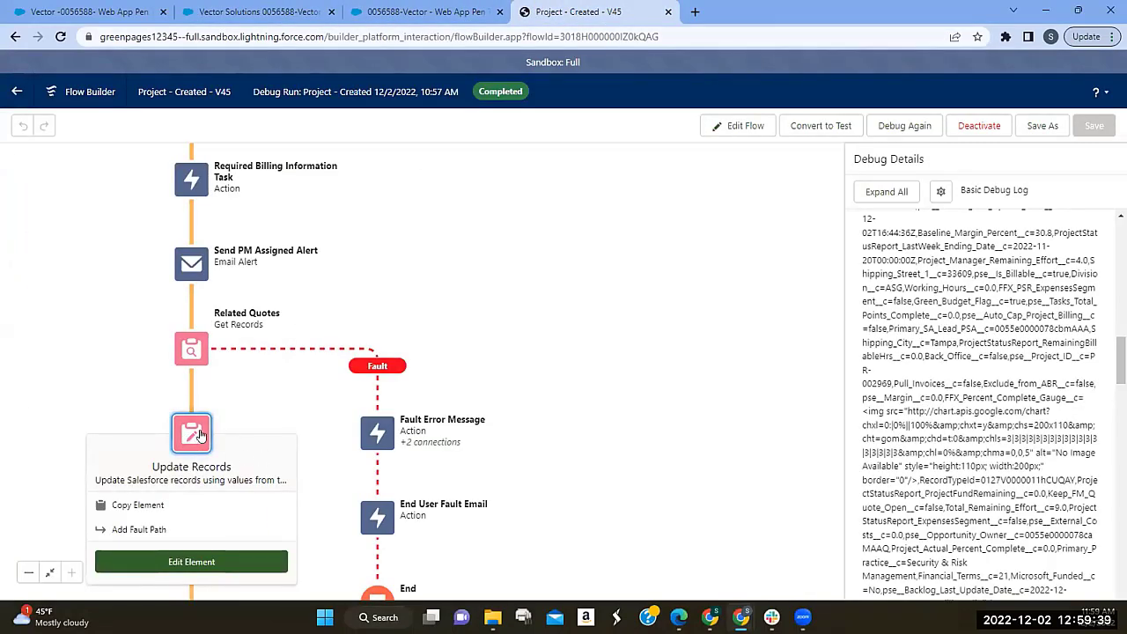
double_click(205, 437)
scroll(392, 444, "down", 5)
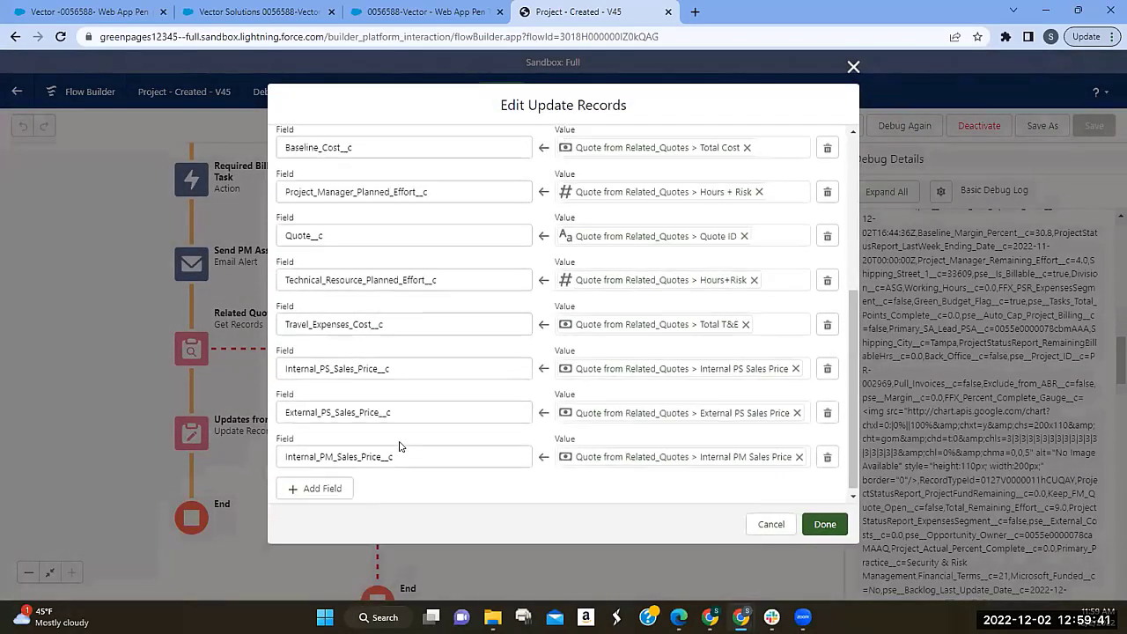
left_click(383, 407)
left_click_drag(384, 407, 257, 412)
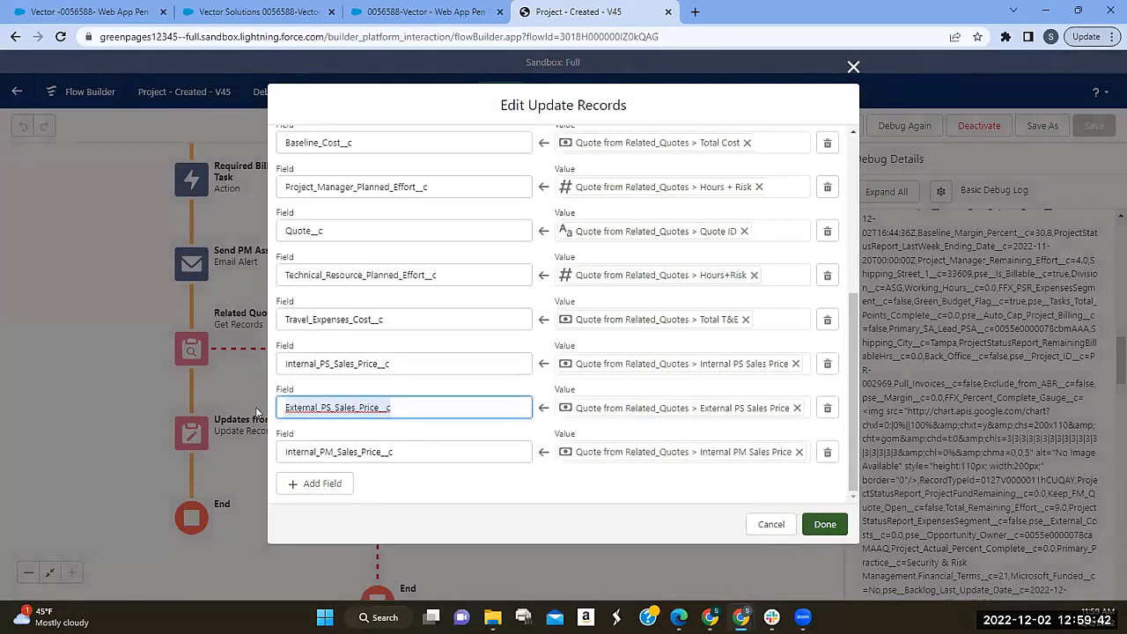
left_click(314, 407)
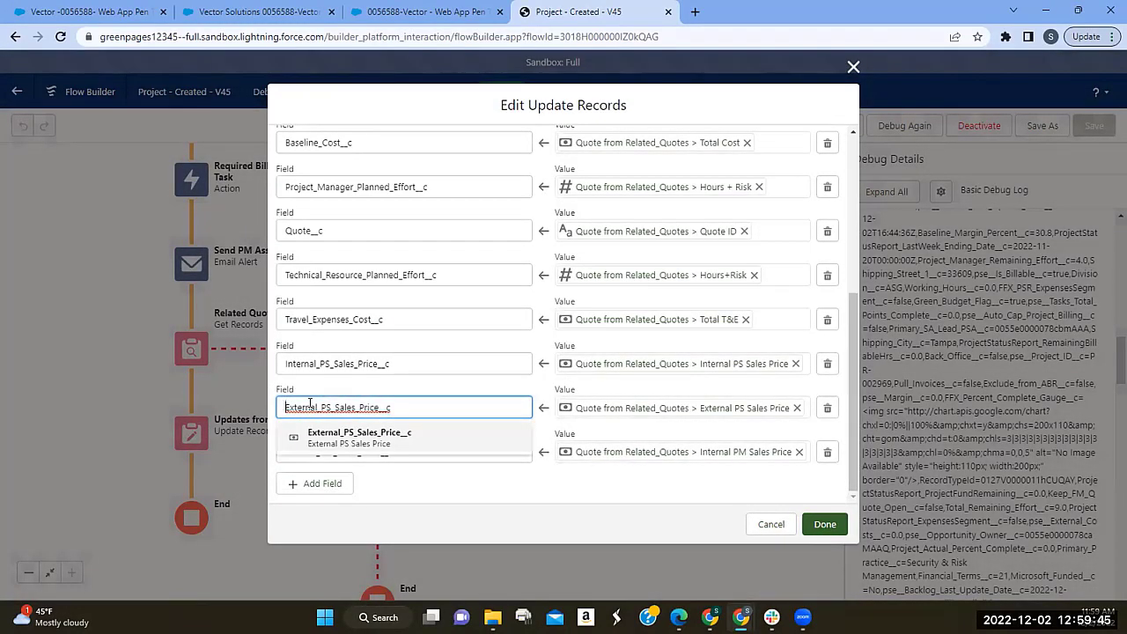
left_click_drag(310, 403, 377, 402)
right_click(363, 401)
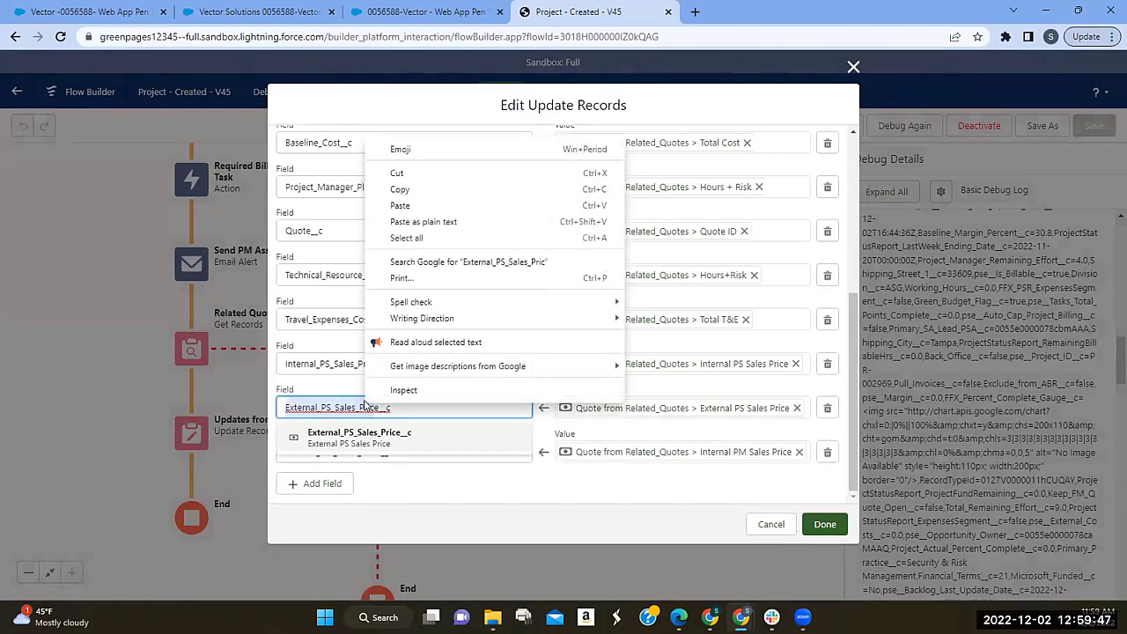
left_click(414, 186)
- Search the Vector Solutions project record page for External_PS_Sales_Price and check its amount fields
left_click(129, 7)
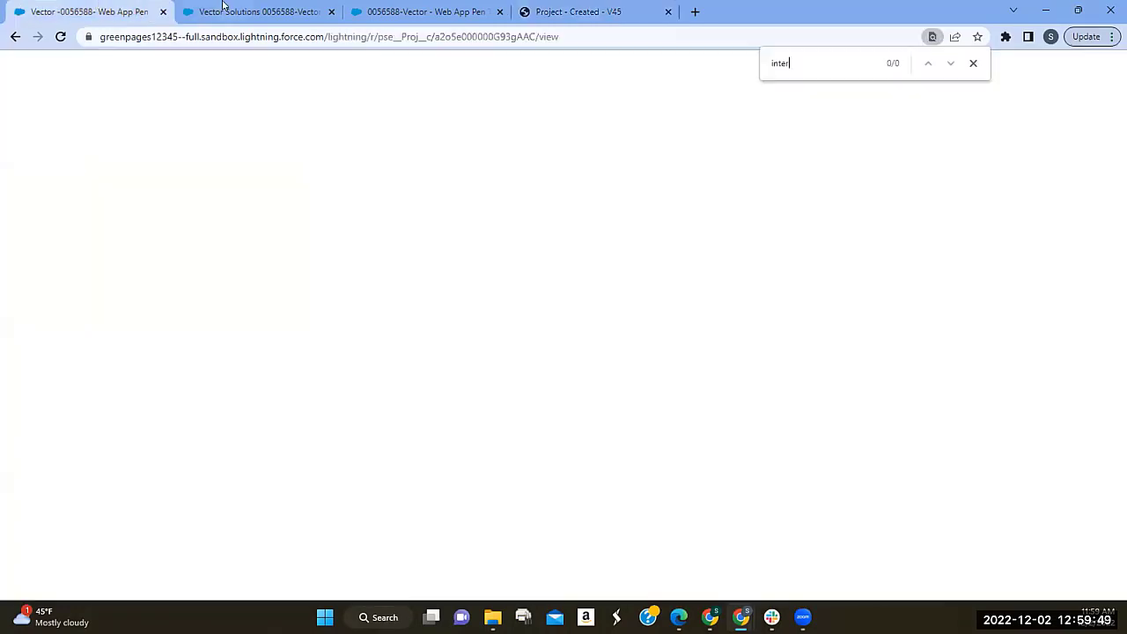
left_click(252, 10)
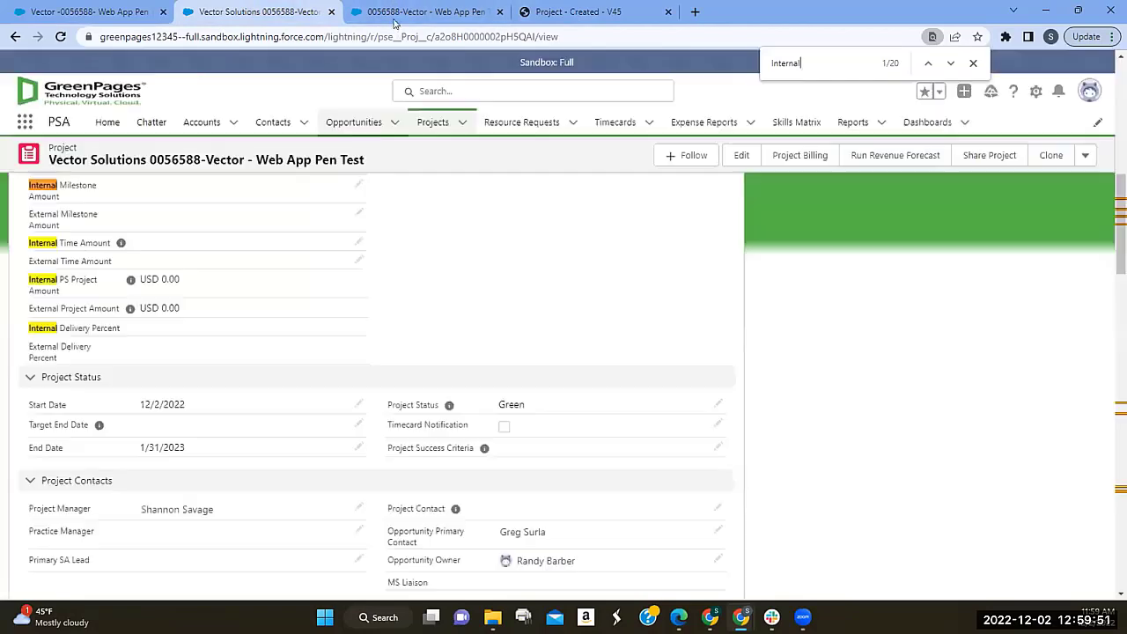
double_click(794, 64)
key("BackSpace")
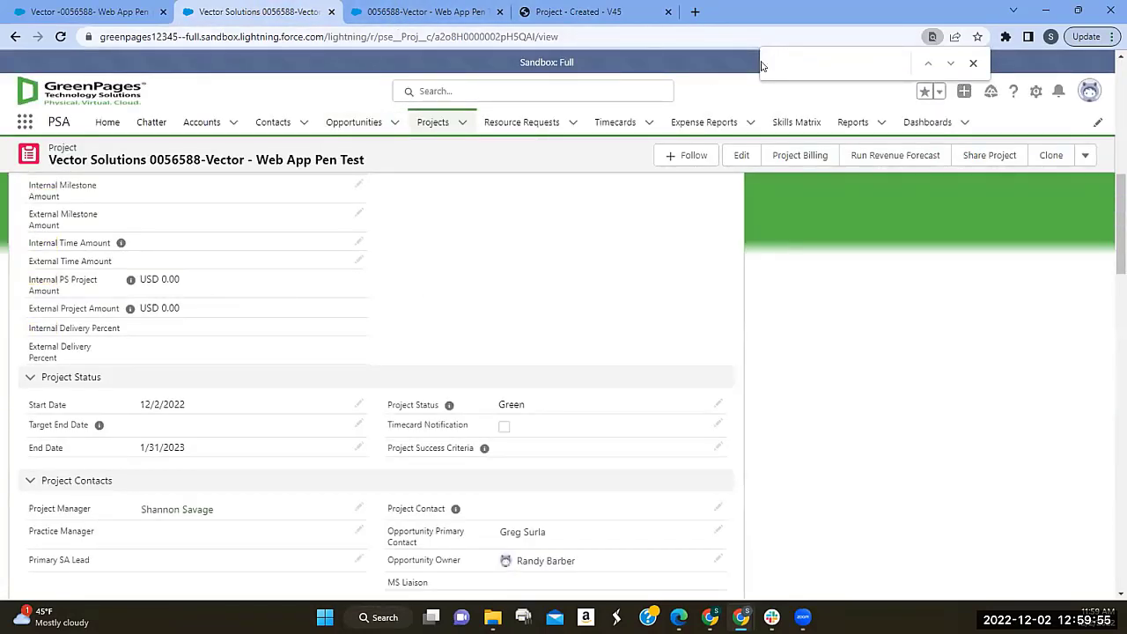
right_click(792, 57)
left_click(848, 150)
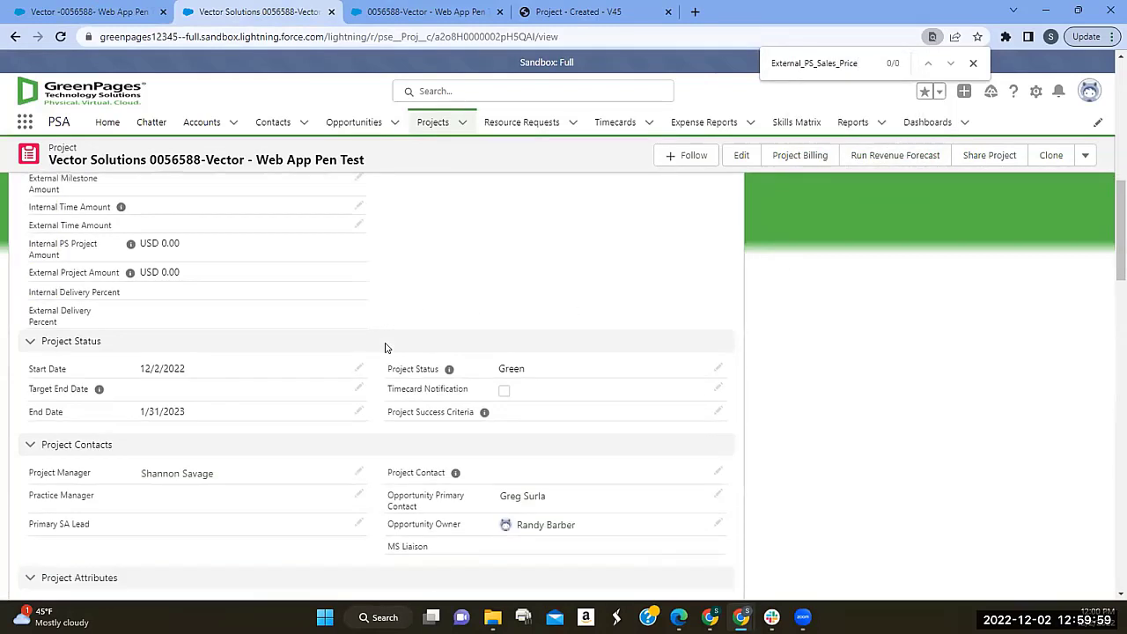
scroll(385, 348, "up", 2)
scroll(385, 347, "up", 1)
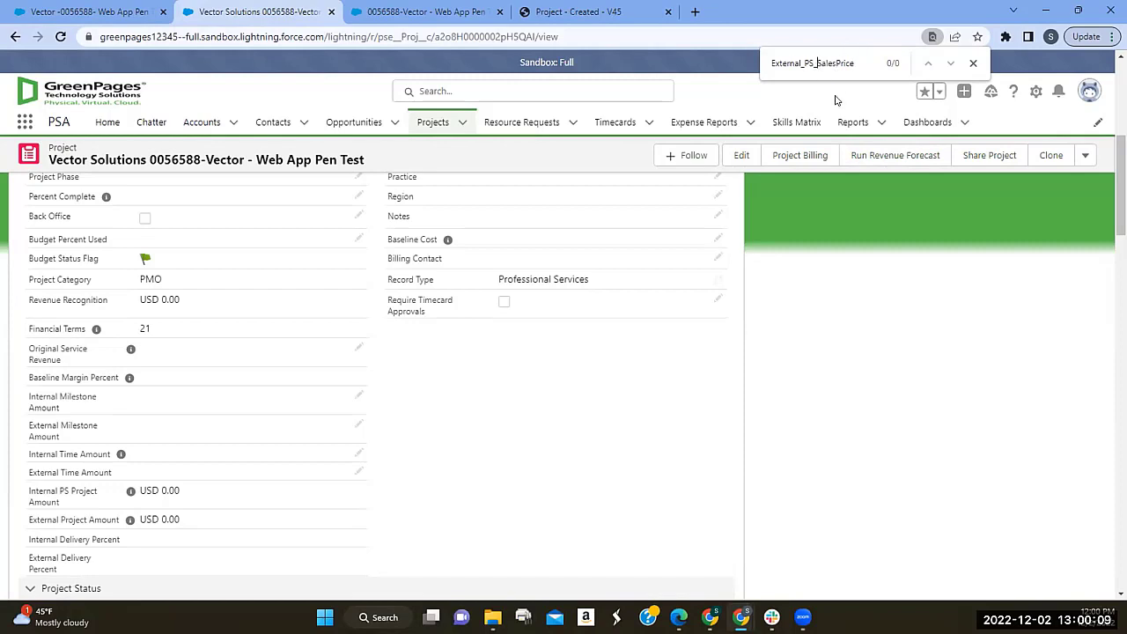
- Open the Project object's Fields & Relationships list in Setup and search the page for External_PS_SalesPrice
left_click(1037, 93)
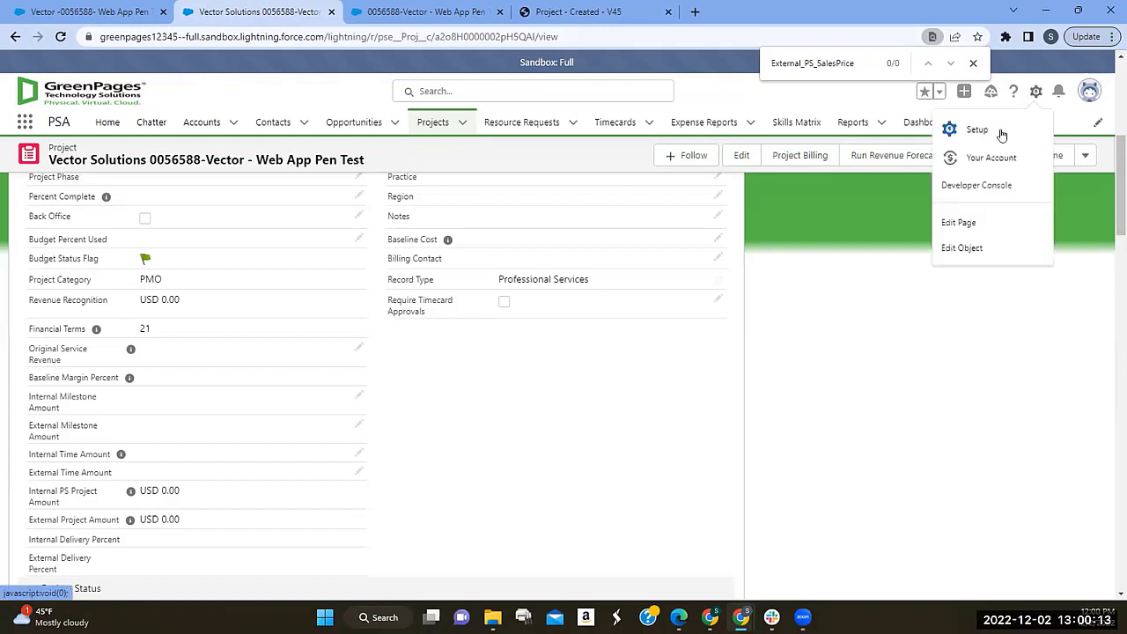
left_click(973, 253)
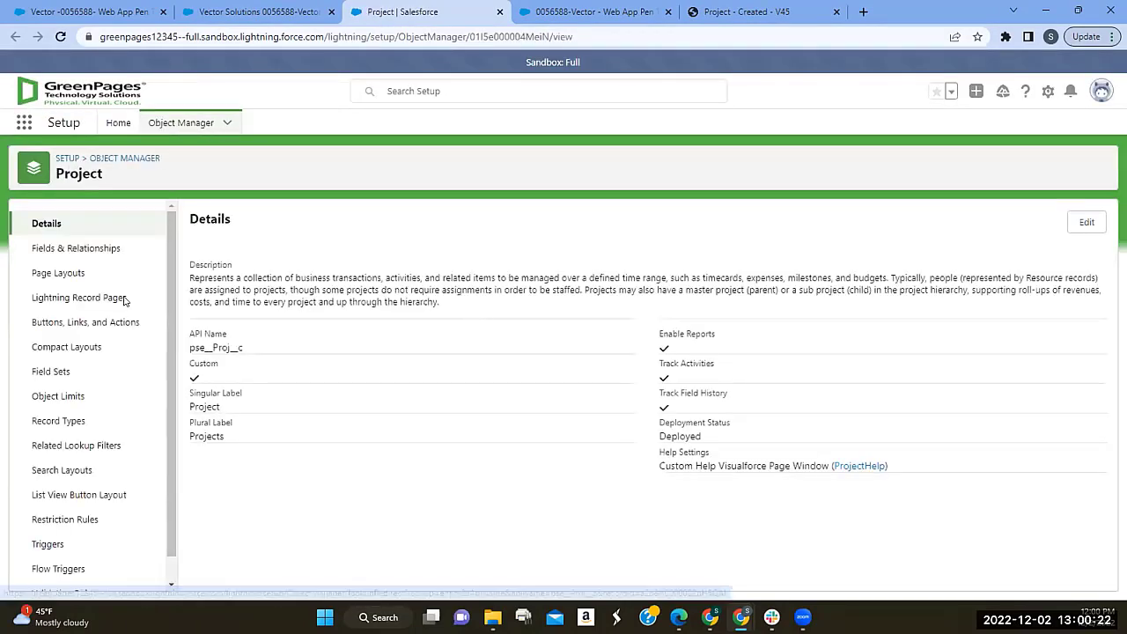
left_click(69, 249)
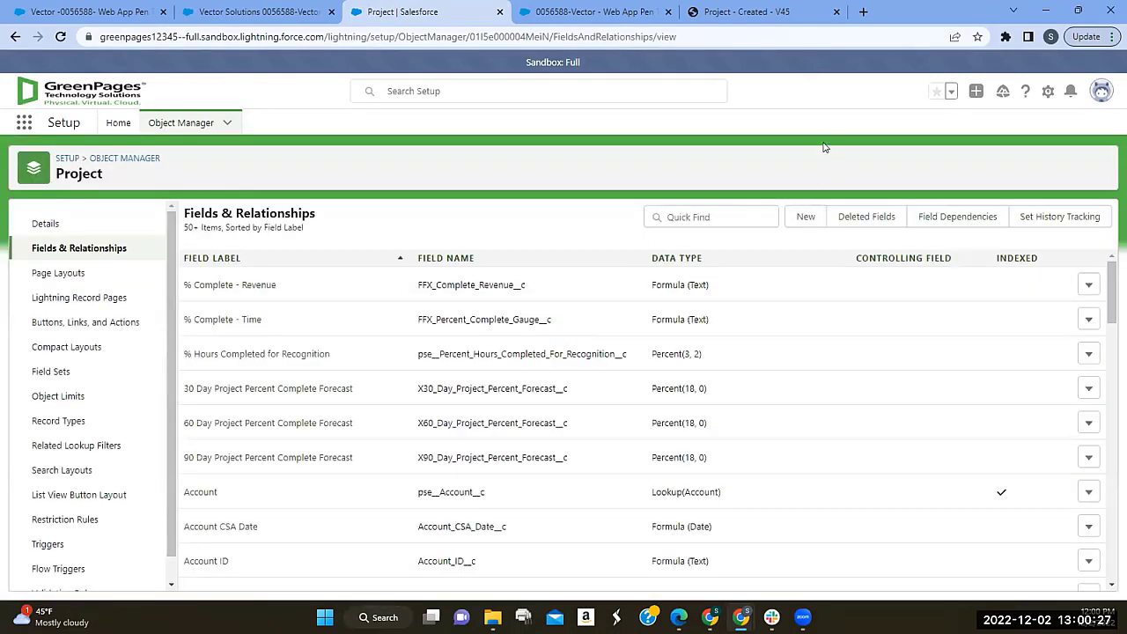
key("ctrl+f")
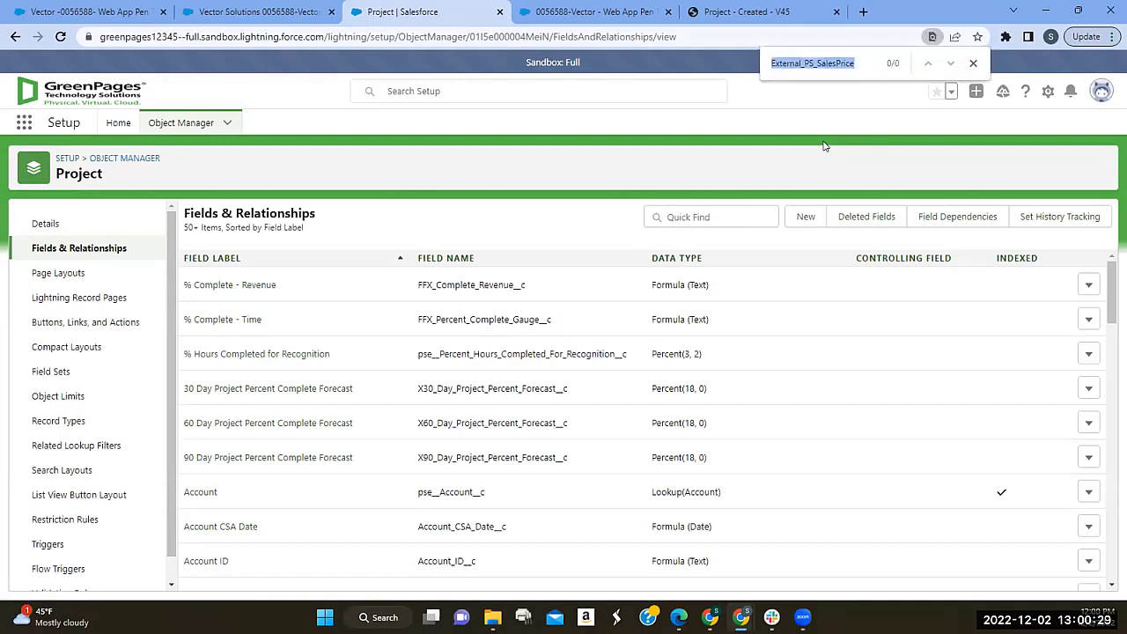
left_click(855, 55)
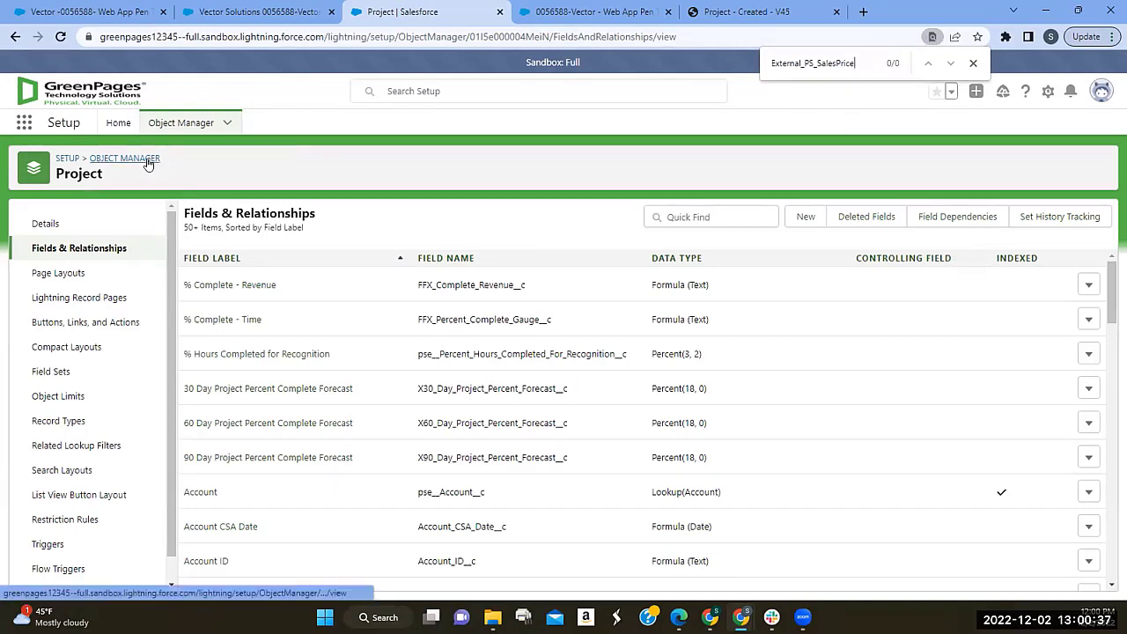
scroll(593, 283, "down", 5)
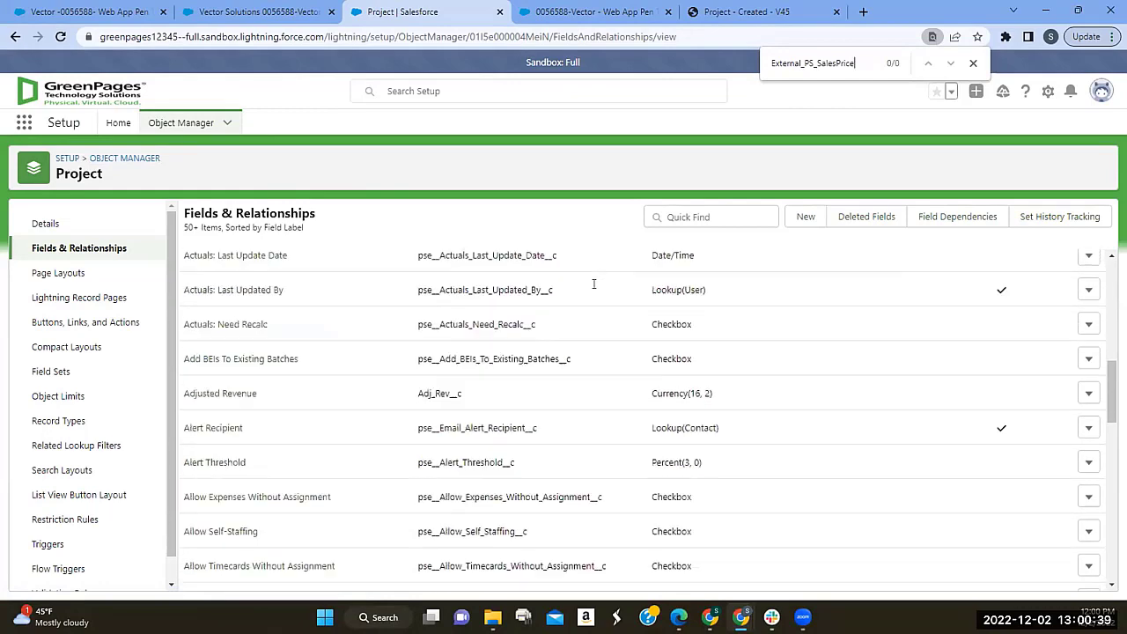
scroll(594, 284, "down", 8)
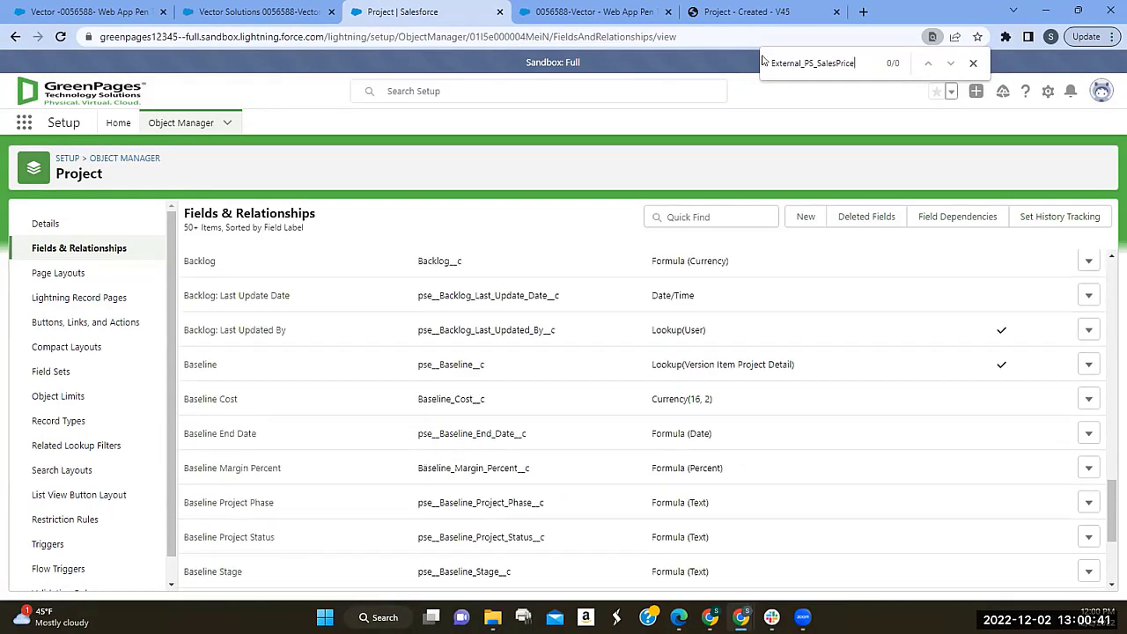
- Change the page search to External_PS_Sales_Price and look further through the Project object's field list
left_click_drag(857, 59, 730, 84)
key("BackSpace")
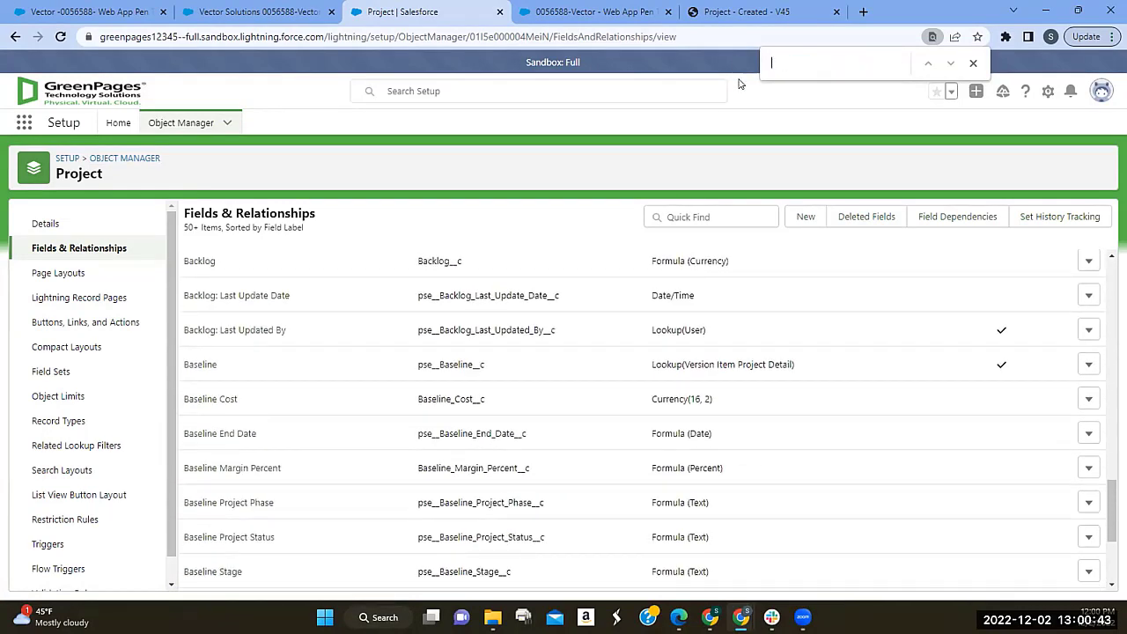
right_click(789, 57)
left_click(827, 168)
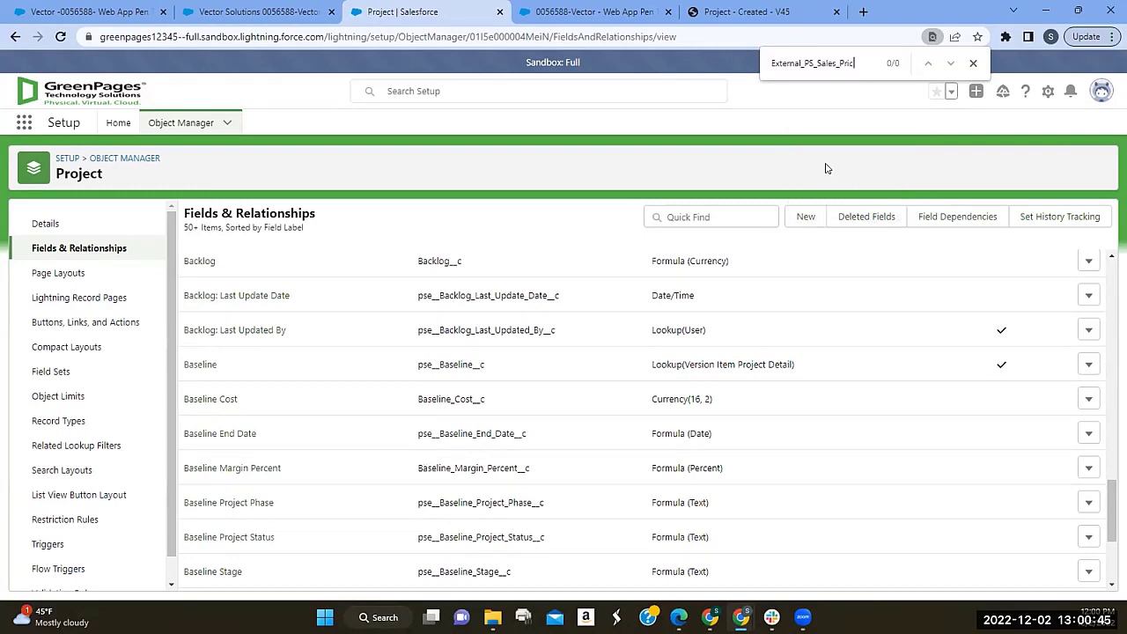
scroll(925, 448, "down", 3)
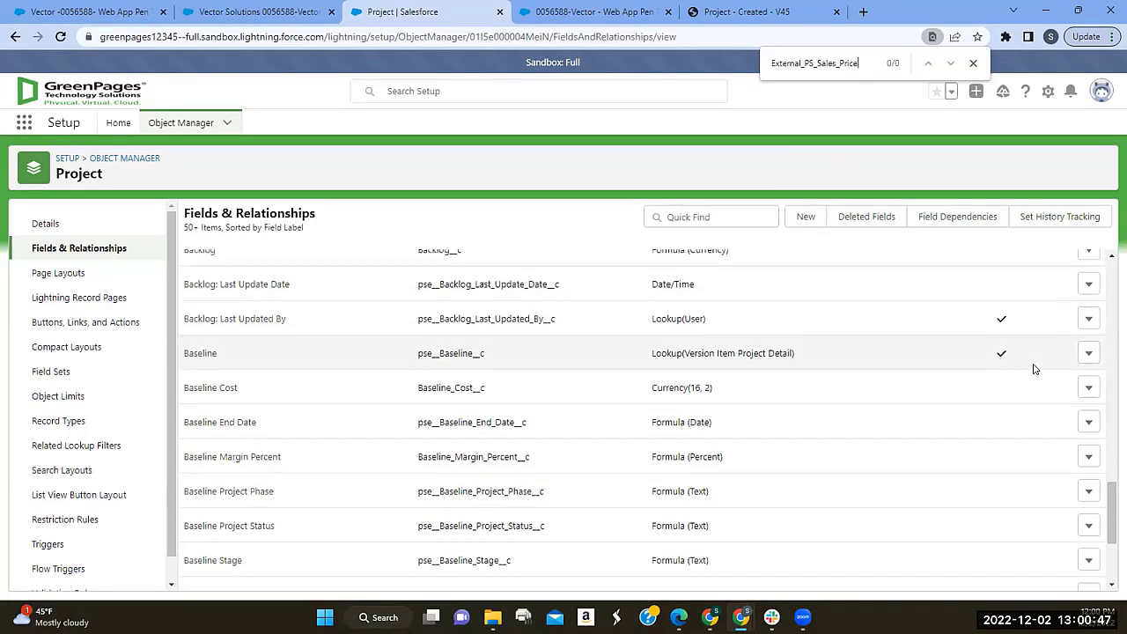
scroll(614, 480, "down", 1)
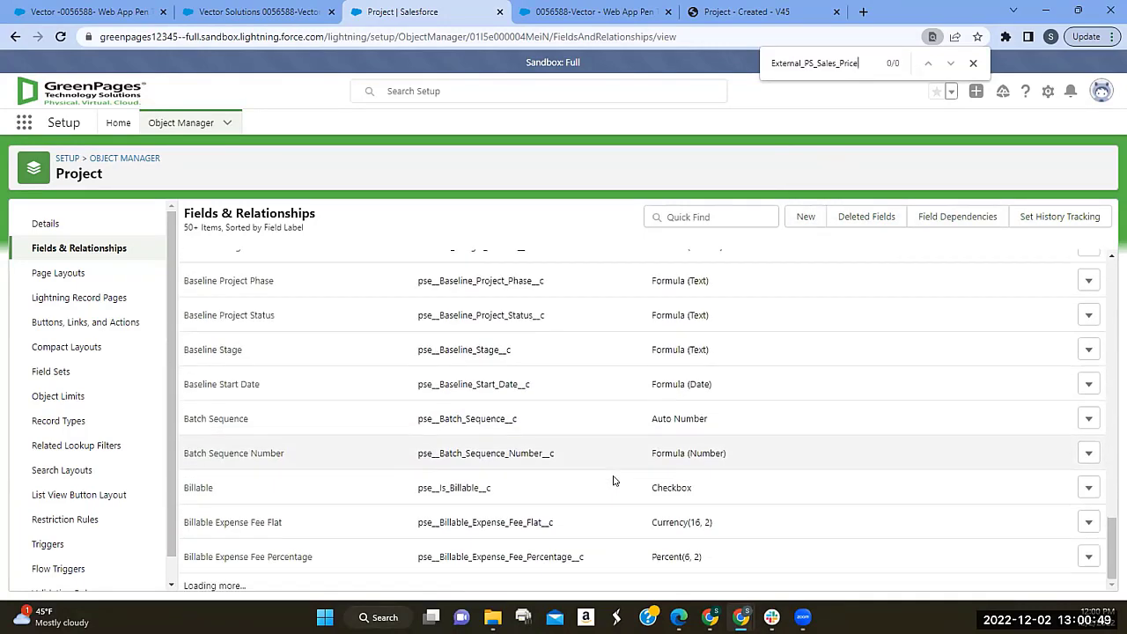
scroll(614, 480, "down", 5)
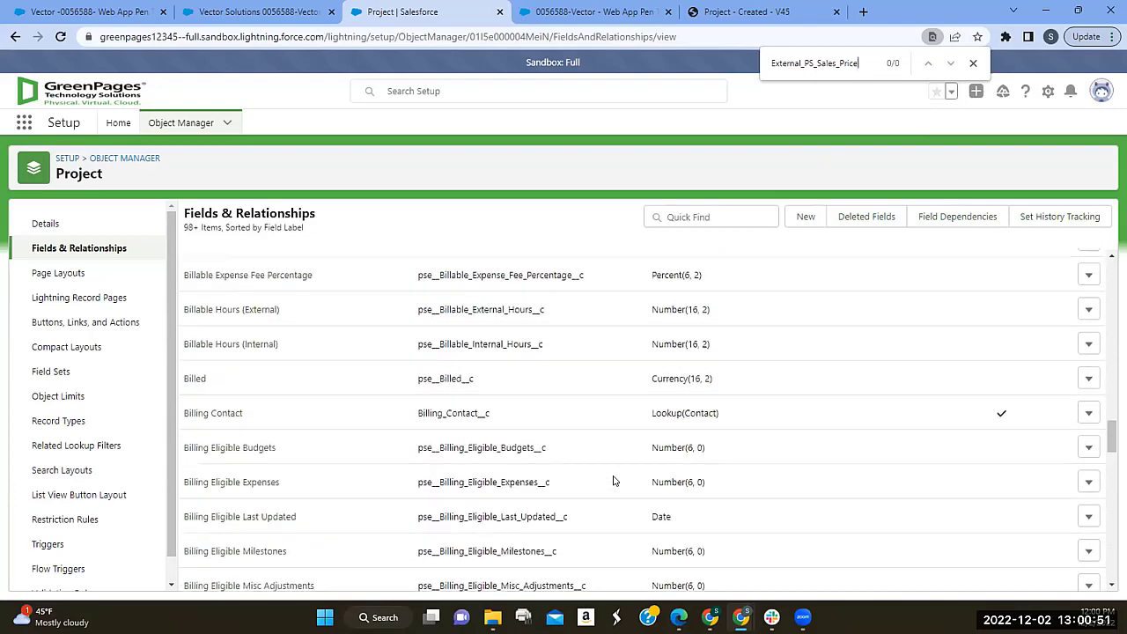
scroll(614, 480, "down", 4)
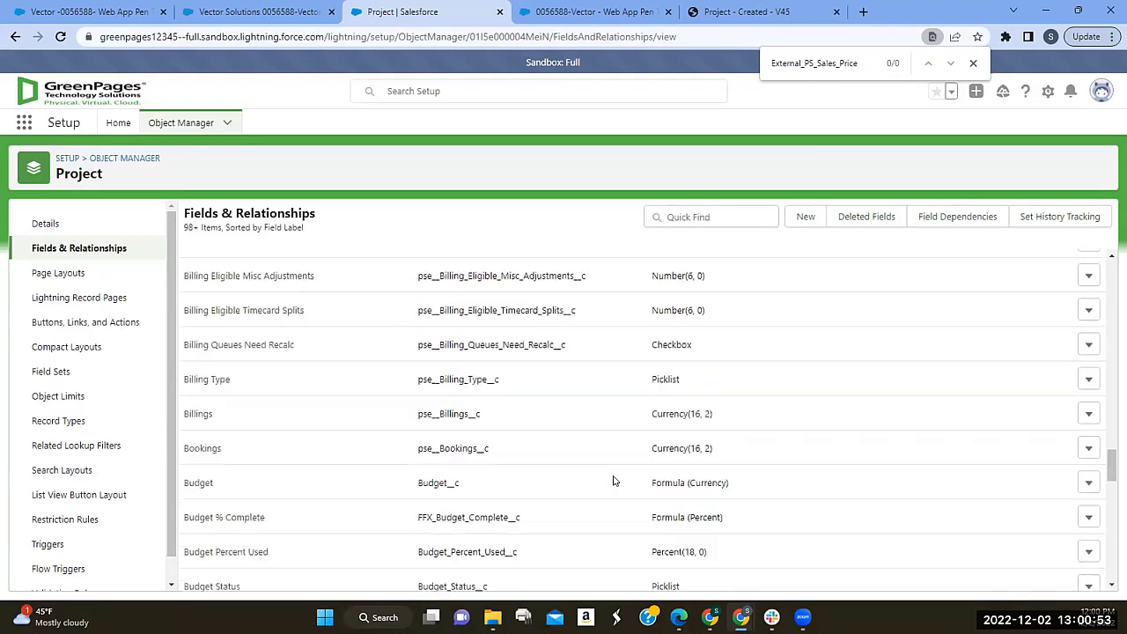
scroll(614, 480, "down", 5)
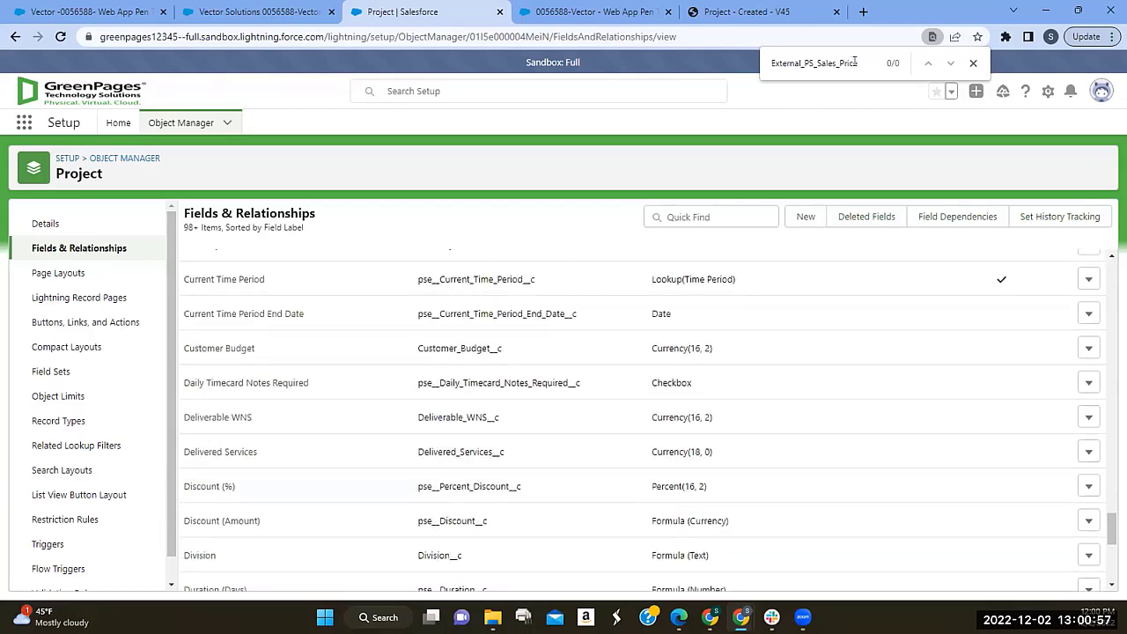
- Search the page for "Exter", and filter the Project object's field list by "external"
key("ctrl+a")
type("E")
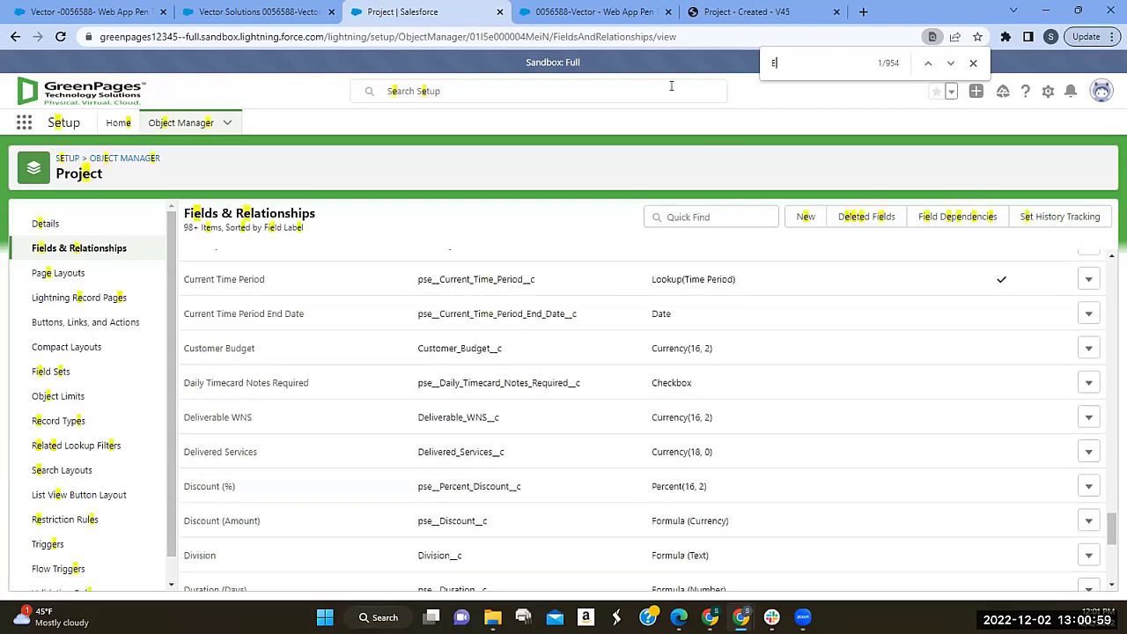
type("xter")
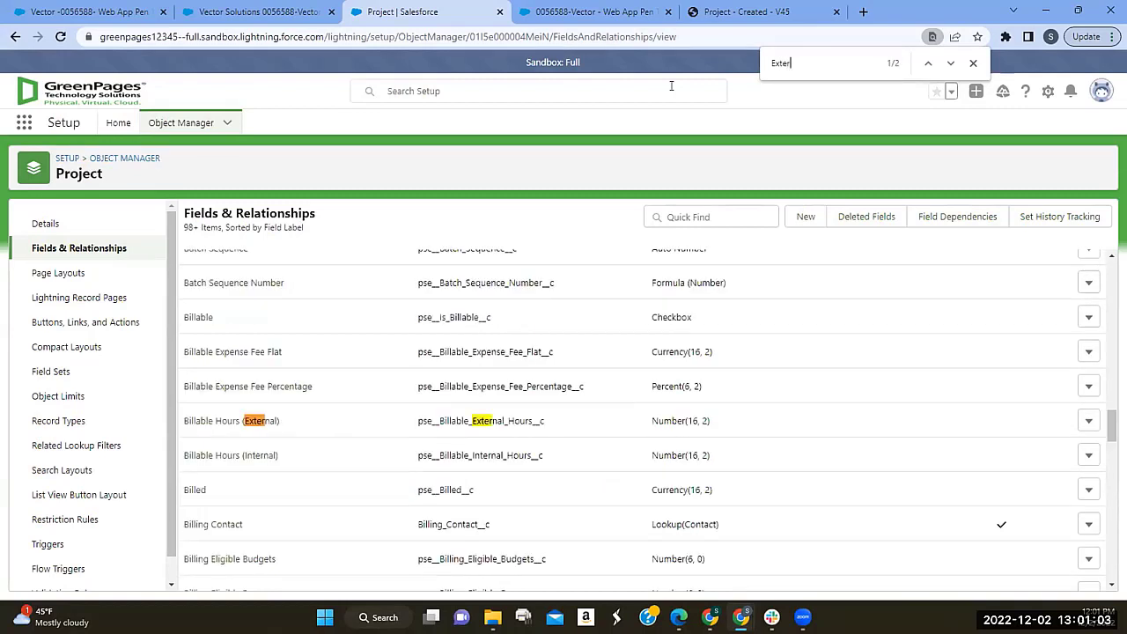
left_click(726, 216)
type("ex")
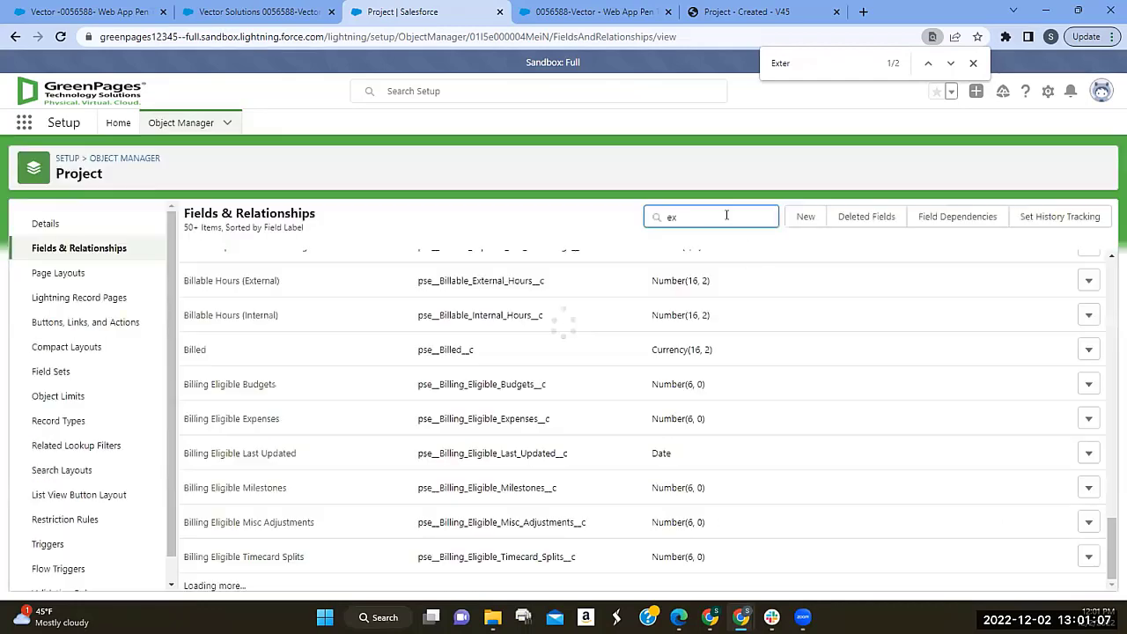
type("ternal")
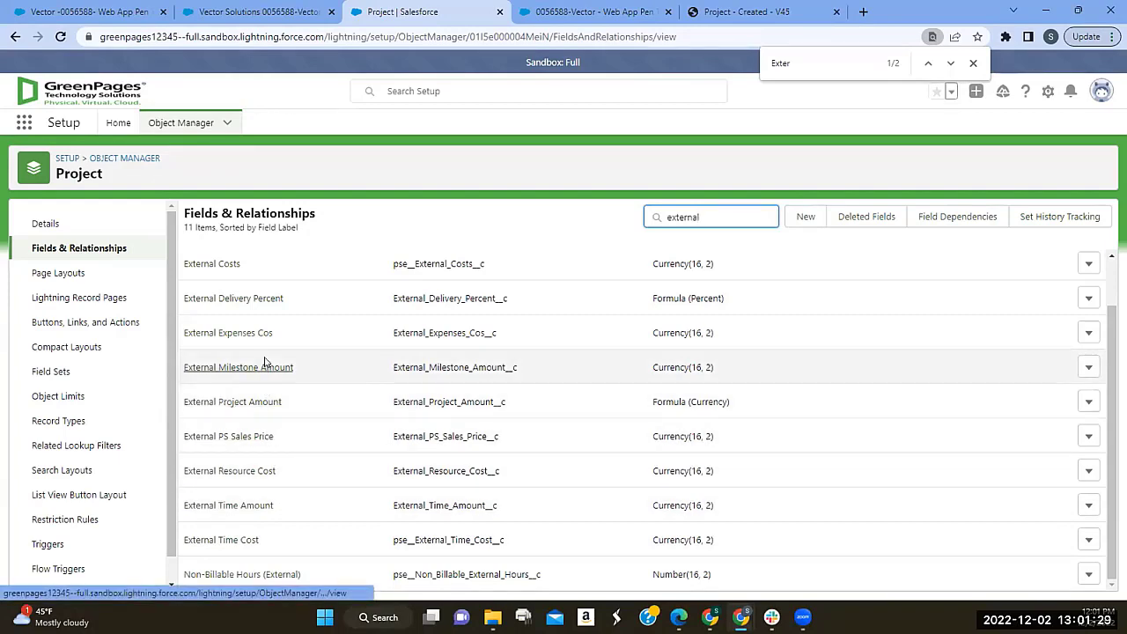
- Return to the Vector Solutions project record, review its detail fields, and read the help text for External Project Amount
left_click(261, 12)
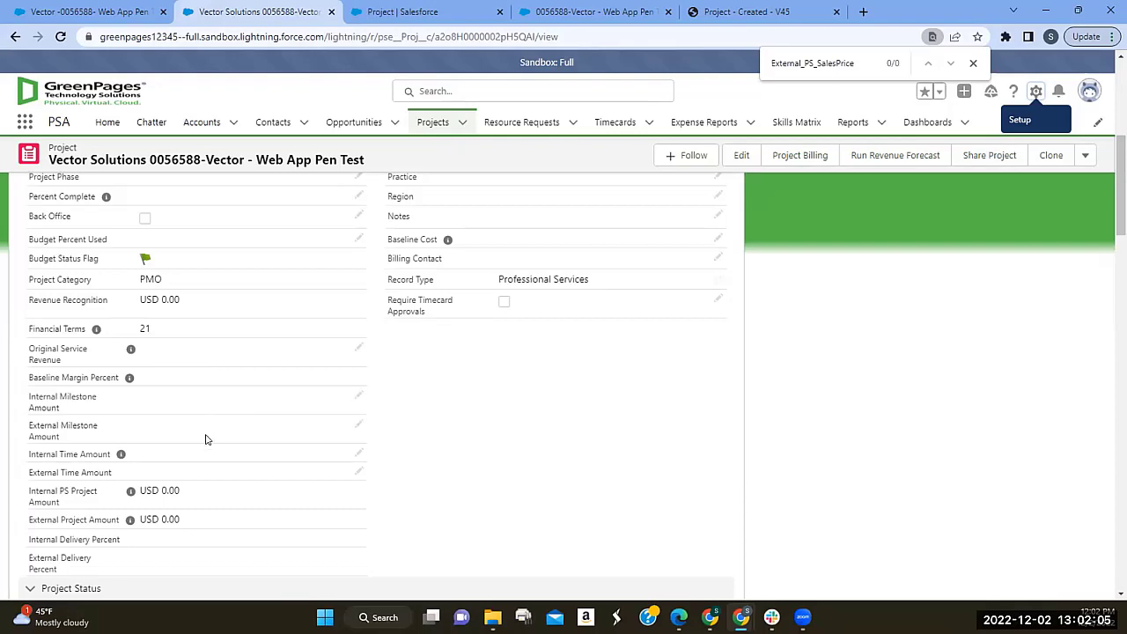
scroll(175, 500, "down", 5)
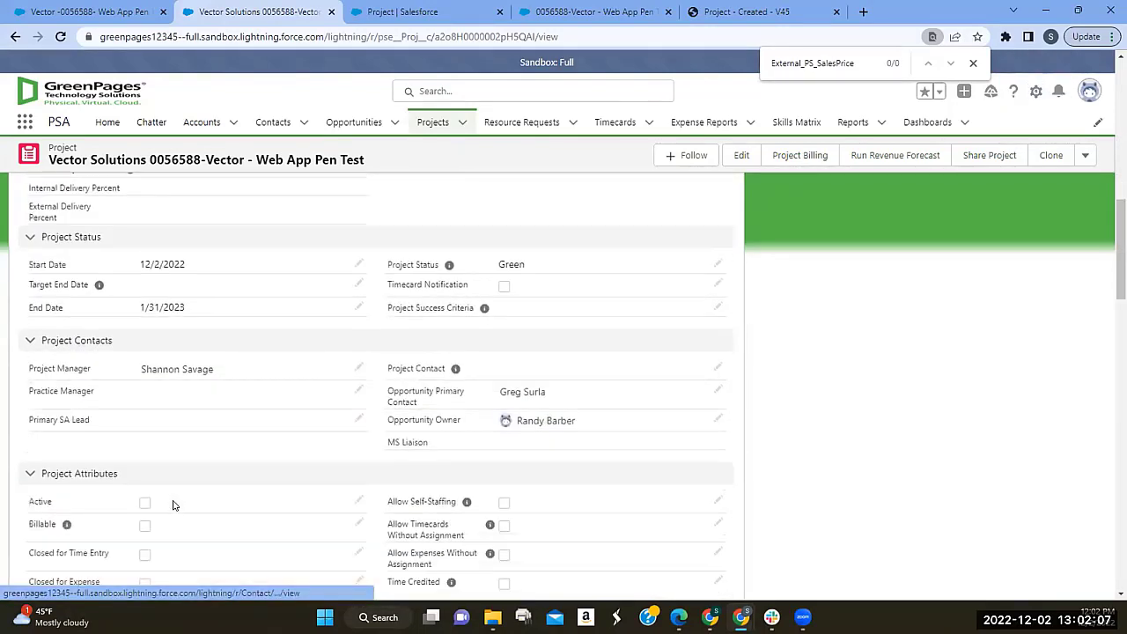
scroll(173, 505, "down", 1)
scroll(173, 505, "up", 6)
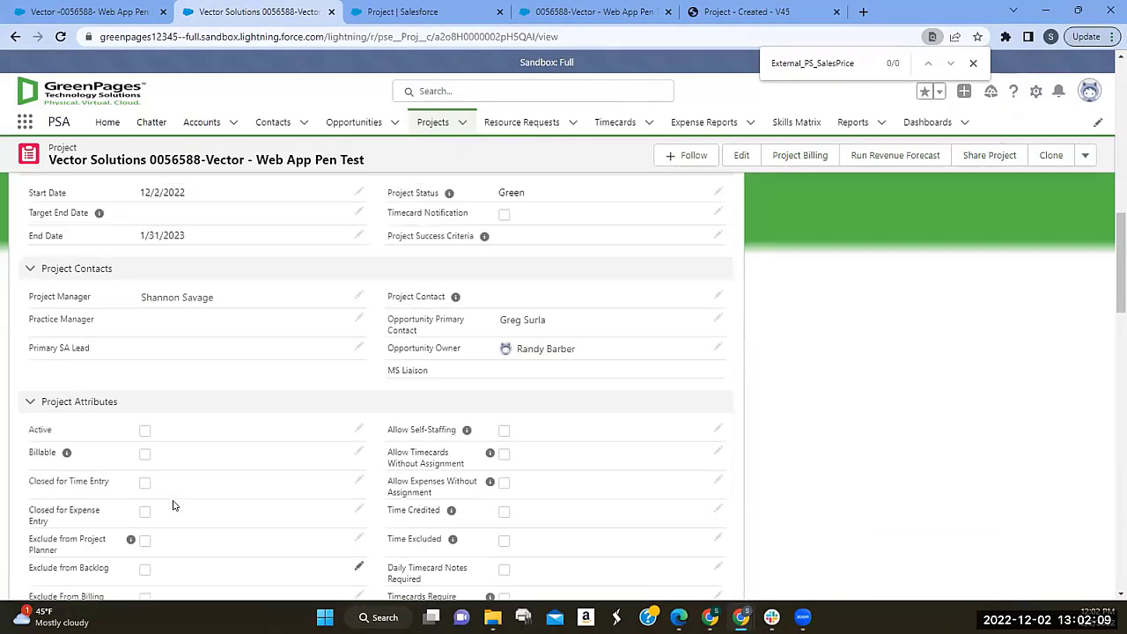
scroll(173, 505, "up", 2)
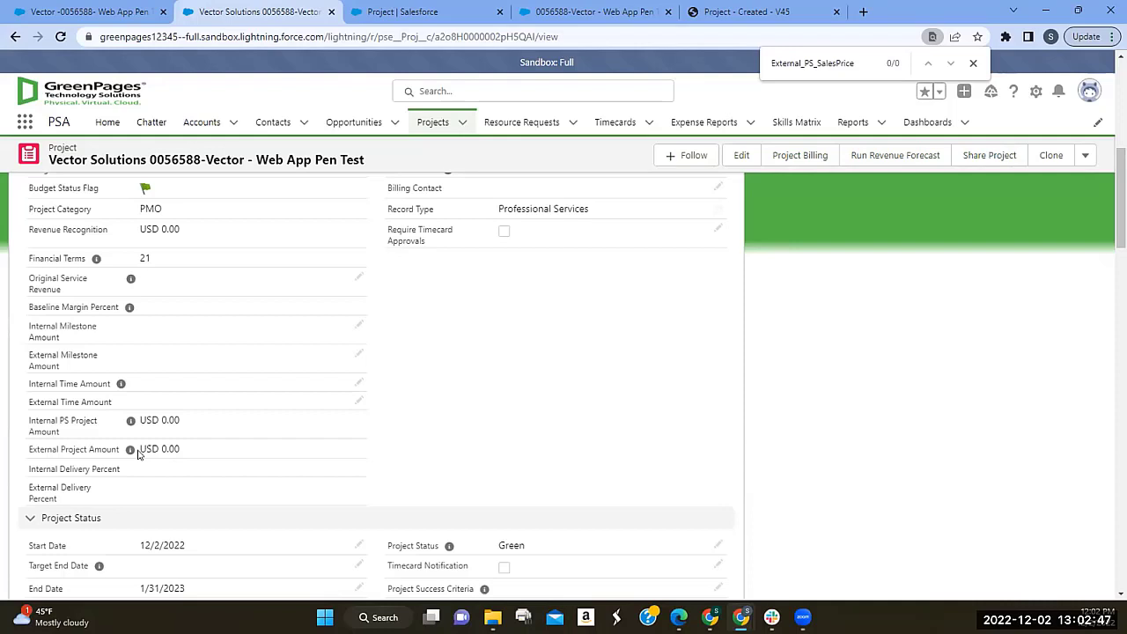
mouse_move(131, 450)
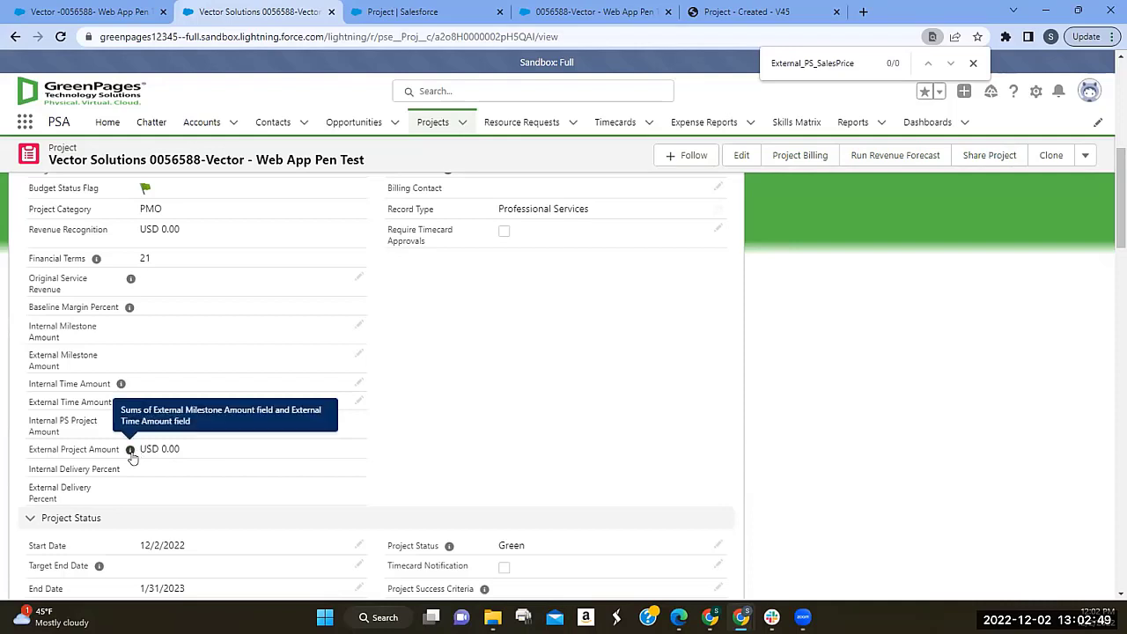